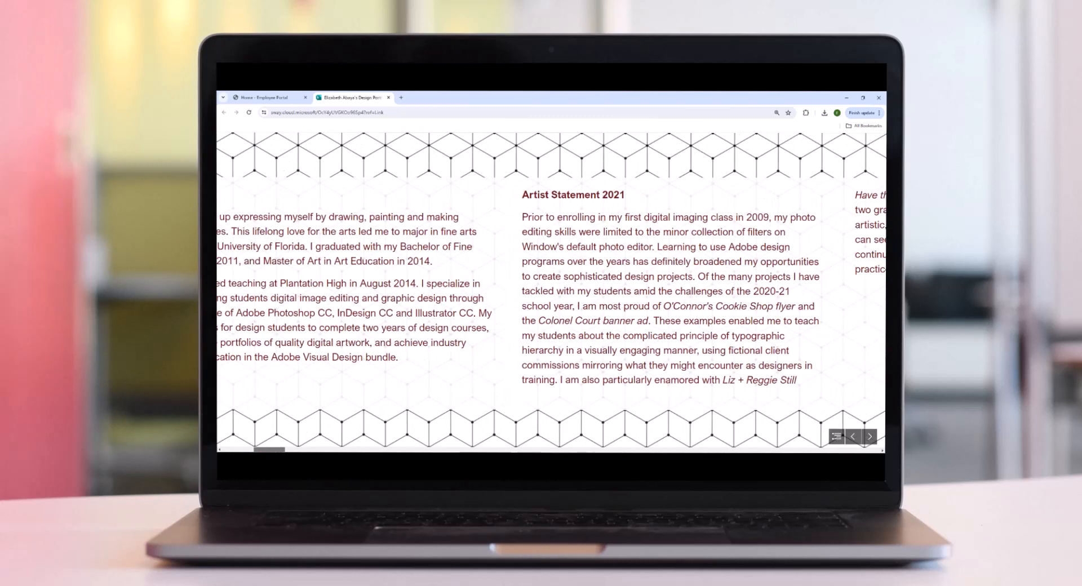
Read through the portfolio's Bio, Artist Statement, YouTube and other portfolio links, and Adobe certificates
{"action": "scroll", "coordinate": [551, 290], "scroll_direction": "left", "scroll_amount": 2}
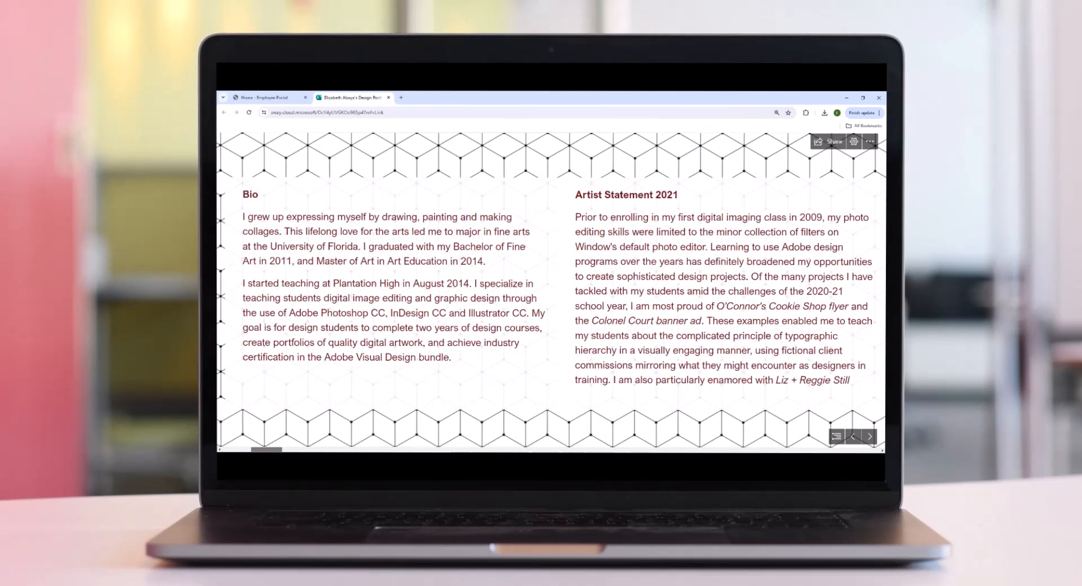
{"action": "scroll", "coordinate": [256, 389], "scroll_direction": "right", "scroll_amount": 1}
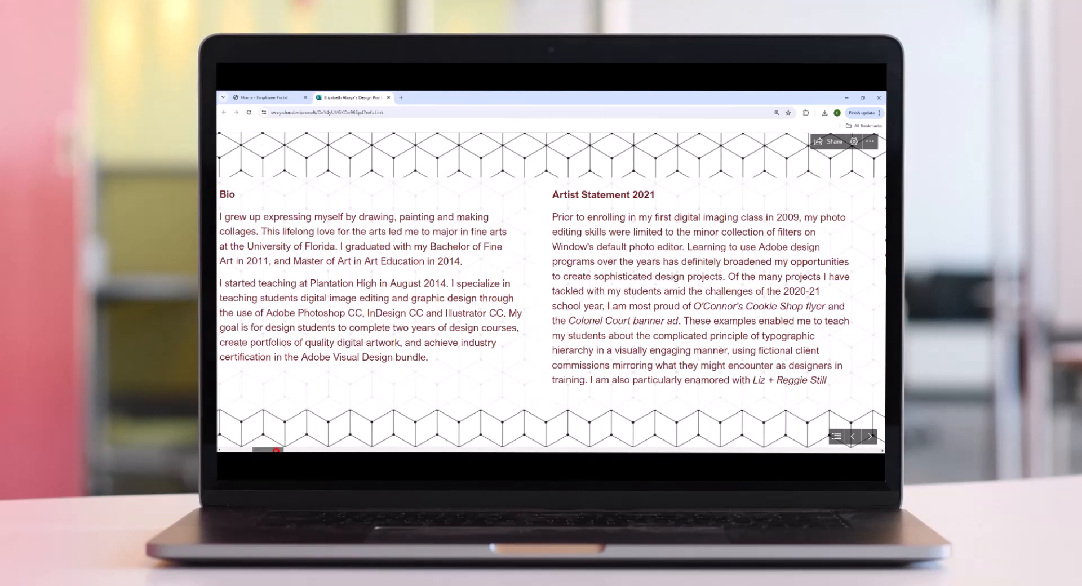
{"action": "left_click_drag", "start_coordinate": [276, 450], "coordinate": [290, 451]}
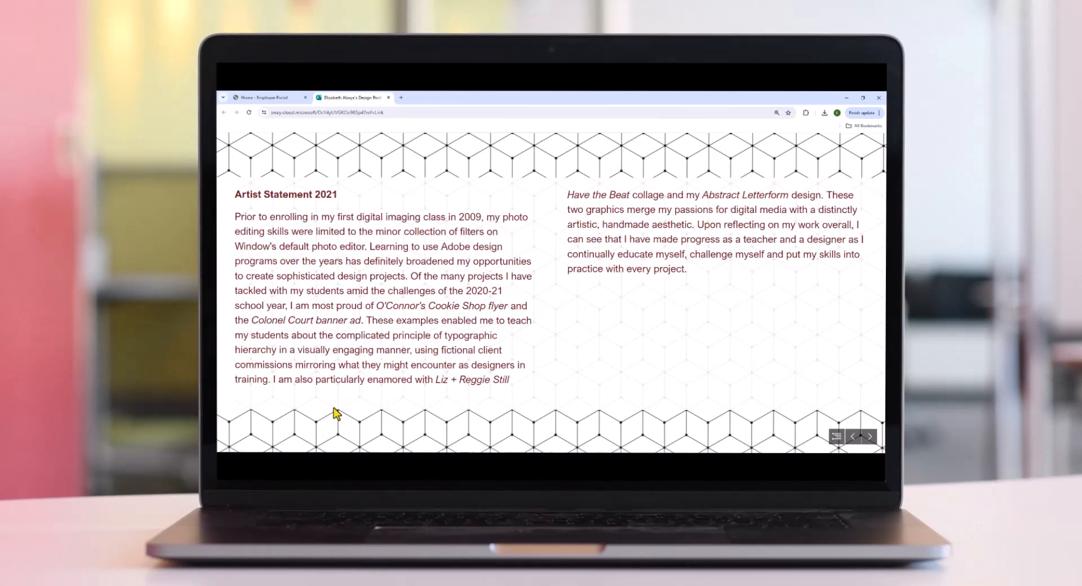
{"action": "left_click_drag", "start_coordinate": [281, 450], "coordinate": [306, 450]}
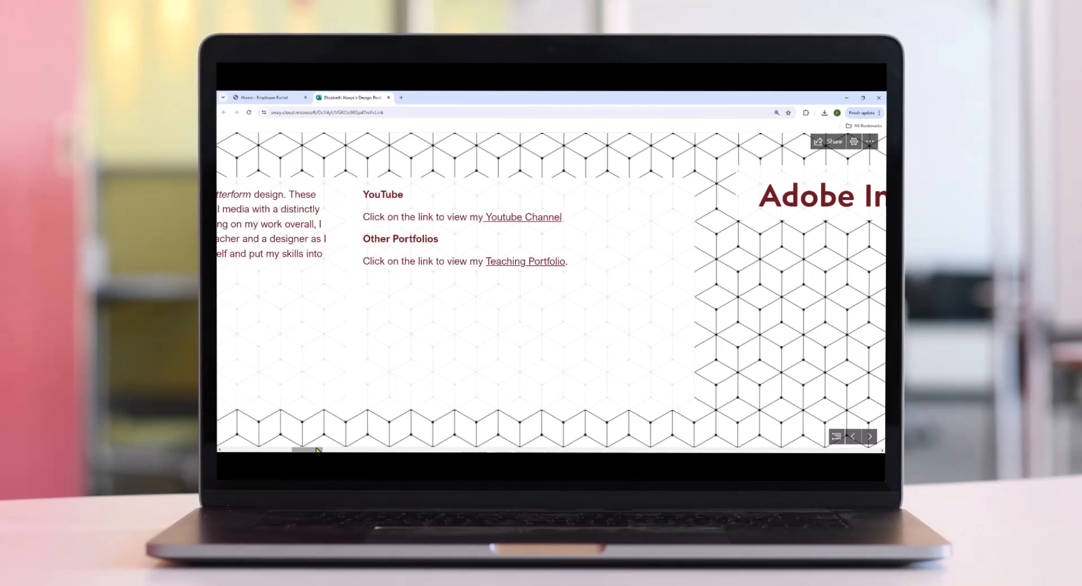
{"action": "left_click_drag", "start_coordinate": [317, 450], "coordinate": [353, 450]}
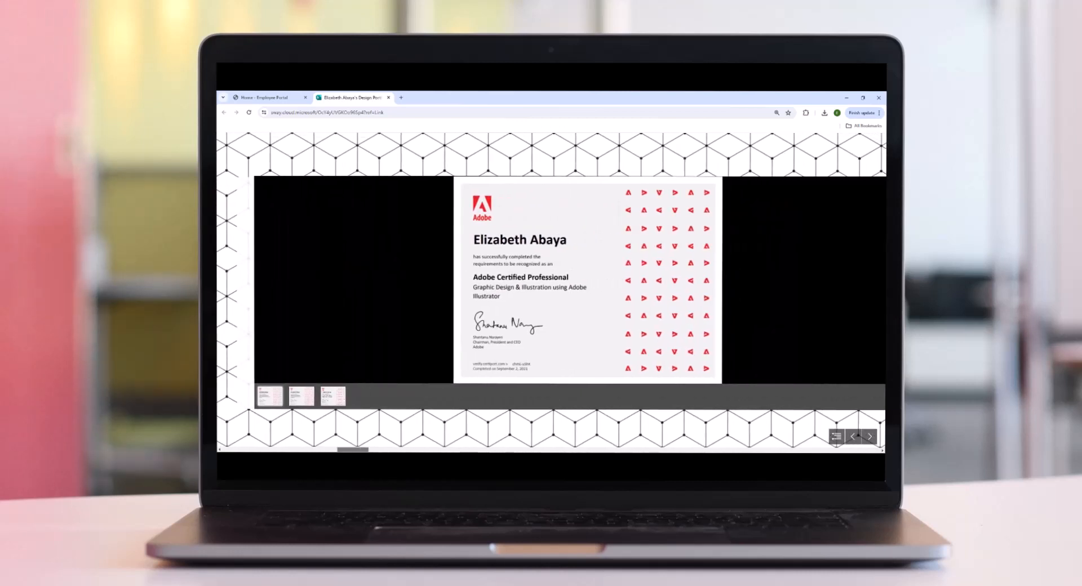
{"action": "scroll", "coordinate": [551, 293], "scroll_direction": "down", "scroll_amount": 1}
{"action": "scroll", "coordinate": [551, 292], "scroll_direction": "up", "scroll_amount": 1}
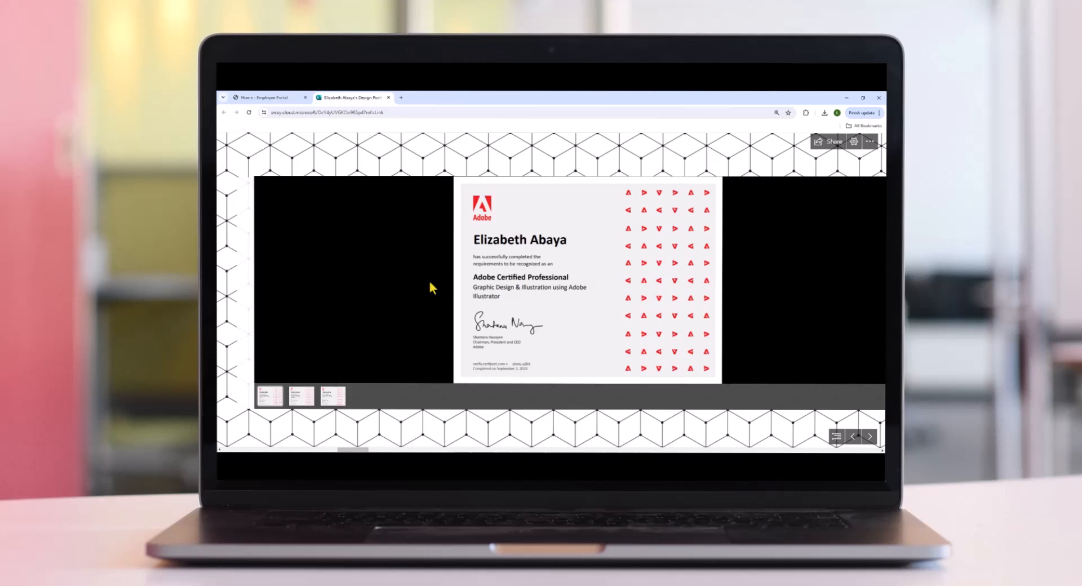
{"action": "left_click_drag", "start_coordinate": [354, 449], "coordinate": [397, 450]}
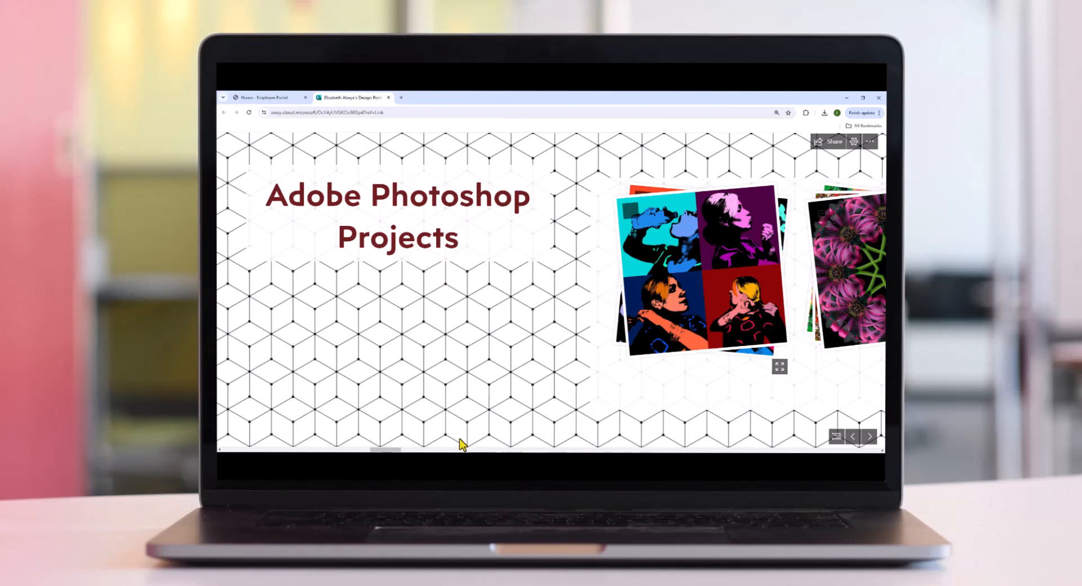
Browse the Adobe Photoshop Projects section, flipping through the pop-art portrait stack and the before-and-after age portrait stack
{"action": "left_click_drag", "start_coordinate": [396, 450], "coordinate": [816, 421]}
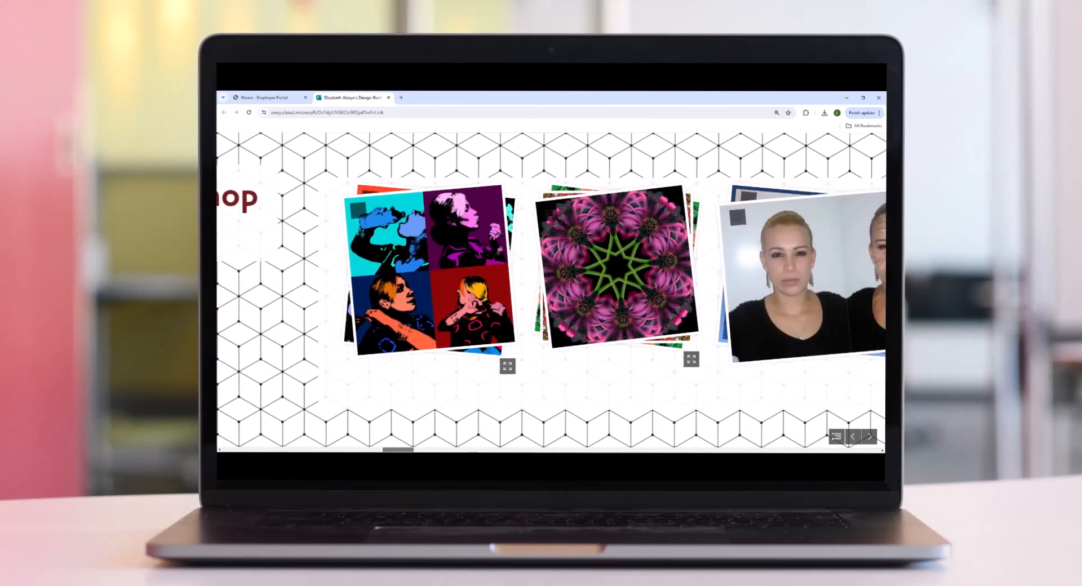
{"action": "scroll", "coordinate": [552, 291], "scroll_direction": "right", "scroll_amount": 3}
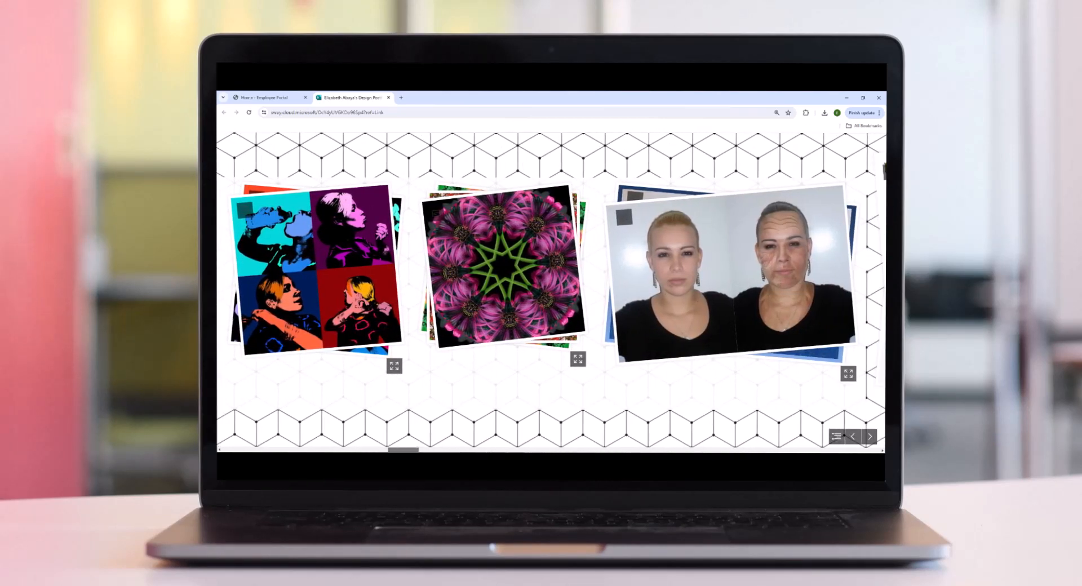
{"action": "left_click", "coordinate": [351, 289]}
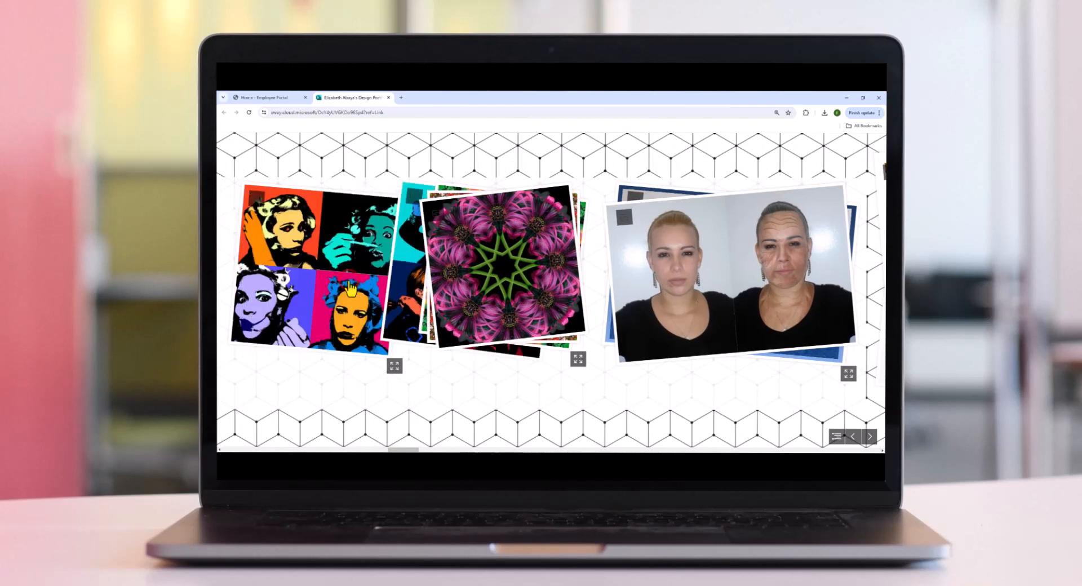
{"action": "left_click", "coordinate": [320, 291]}
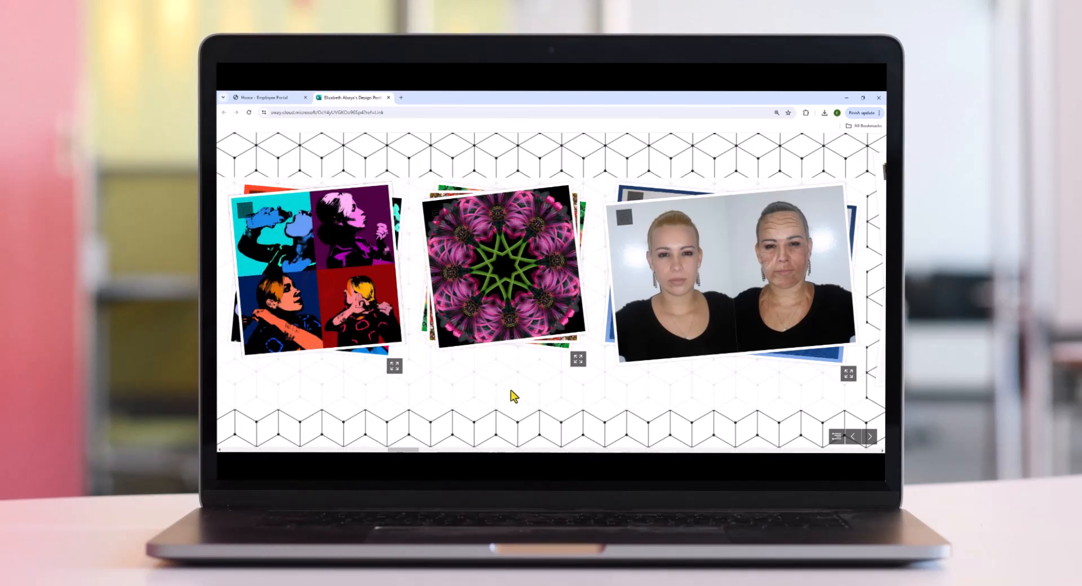
{"action": "scroll", "coordinate": [407, 451], "scroll_direction": "down", "scroll_amount": 5}
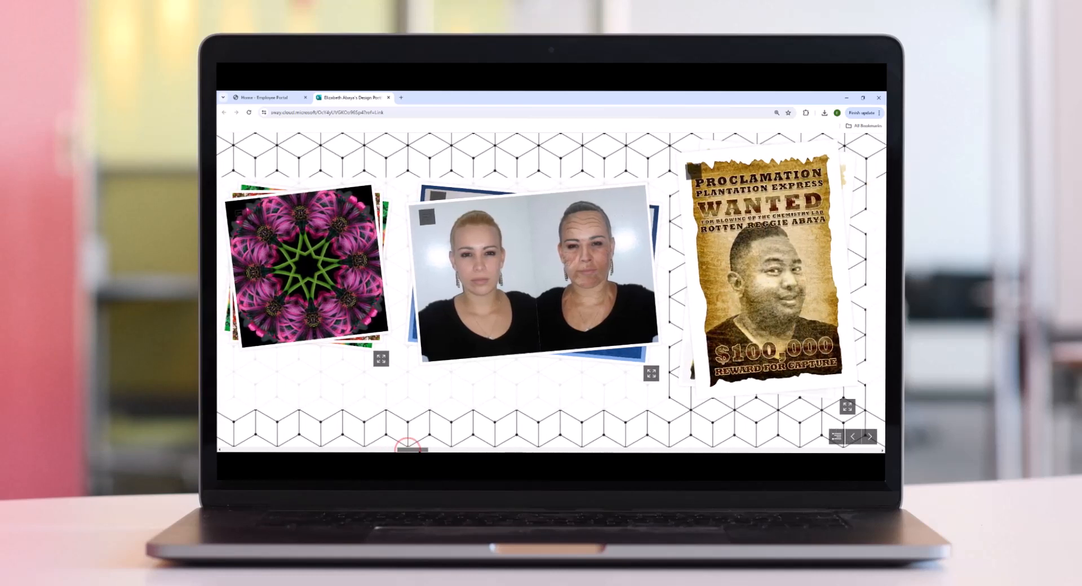
{"action": "left_click_drag", "start_coordinate": [413, 450], "coordinate": [415, 451]}
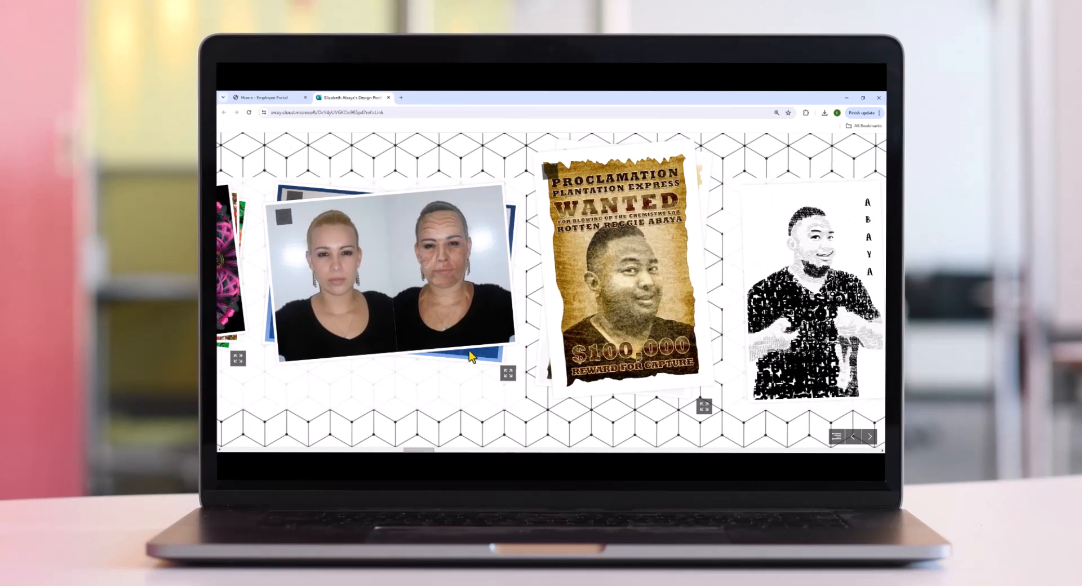
{"action": "left_click", "coordinate": [483, 288]}
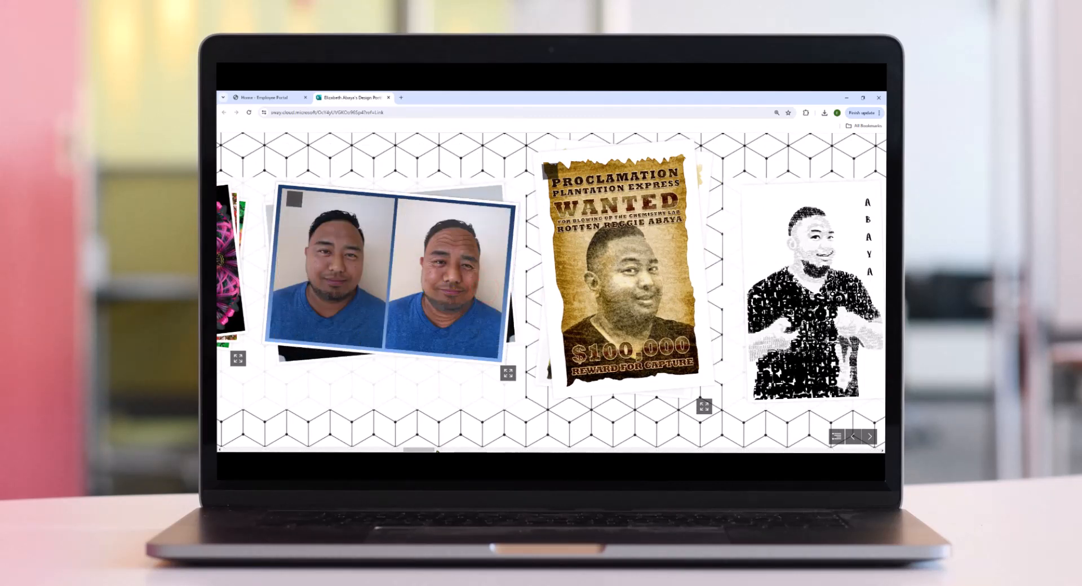
{"action": "left_click_drag", "start_coordinate": [426, 450], "coordinate": [448, 450]}
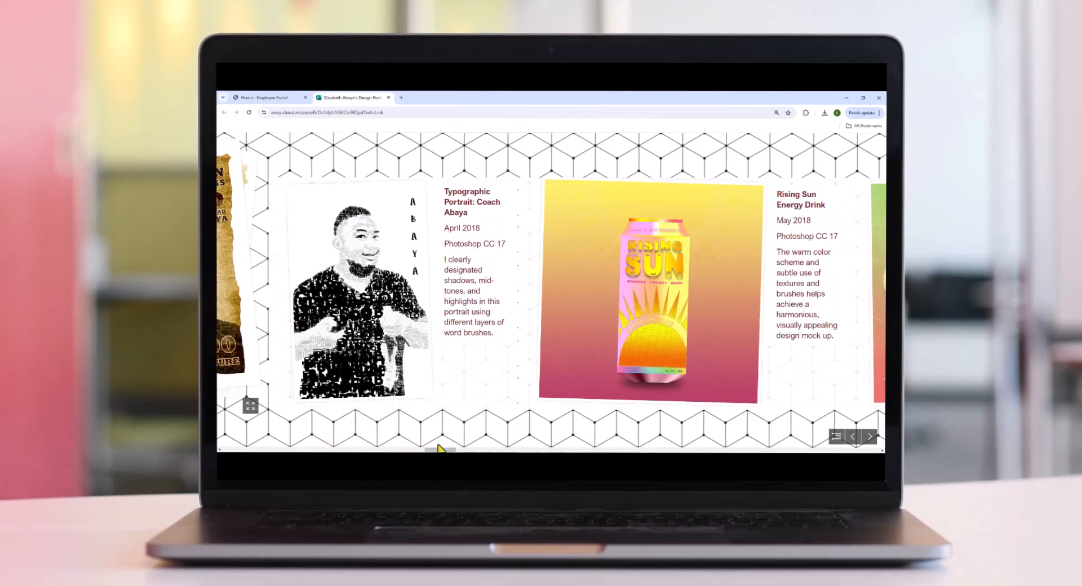
View the Typographic Portrait and the Rising Sun Energy Drink design enlarged, closing each one after viewing
{"action": "left_click", "coordinate": [377, 315]}
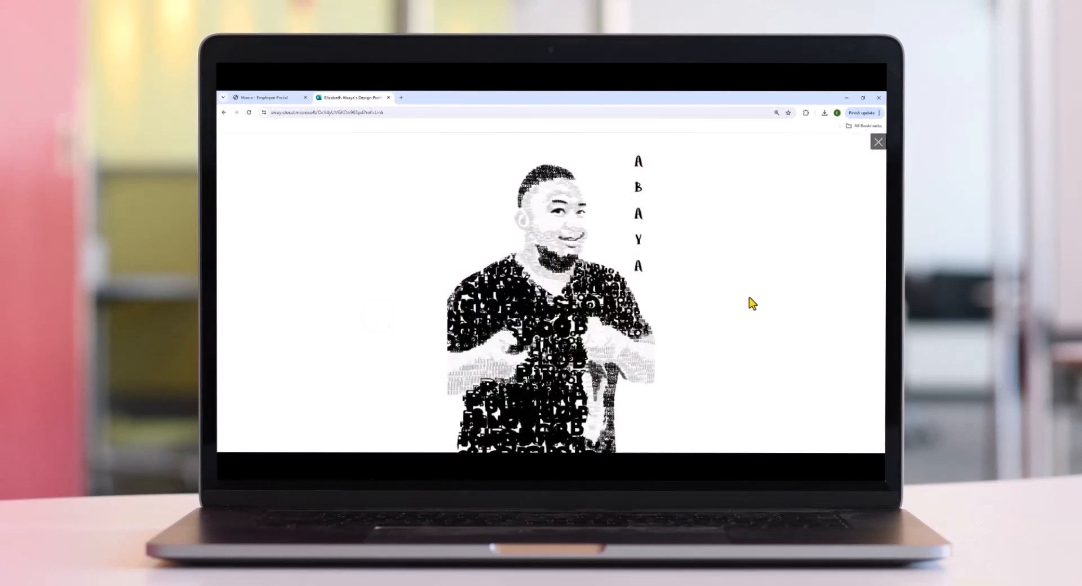
{"action": "left_click", "coordinate": [874, 145]}
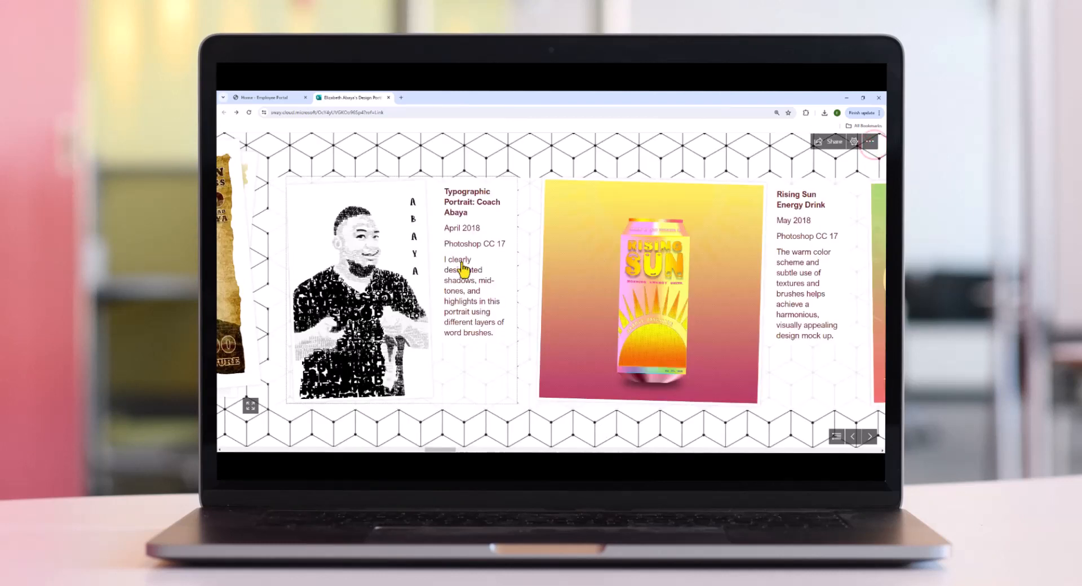
{"action": "left_click", "coordinate": [667, 264]}
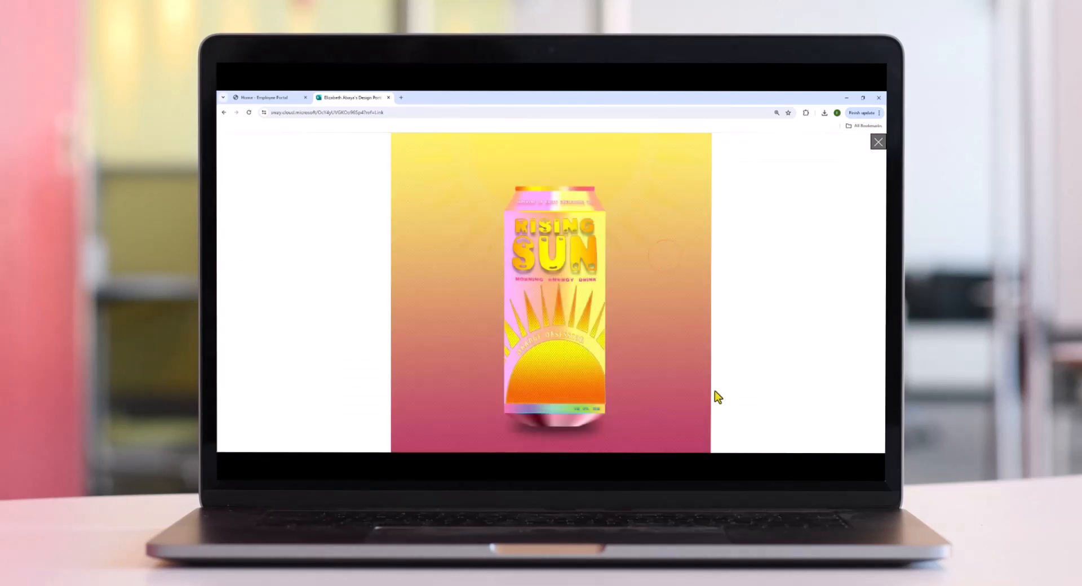
{"action": "left_click", "coordinate": [878, 143]}
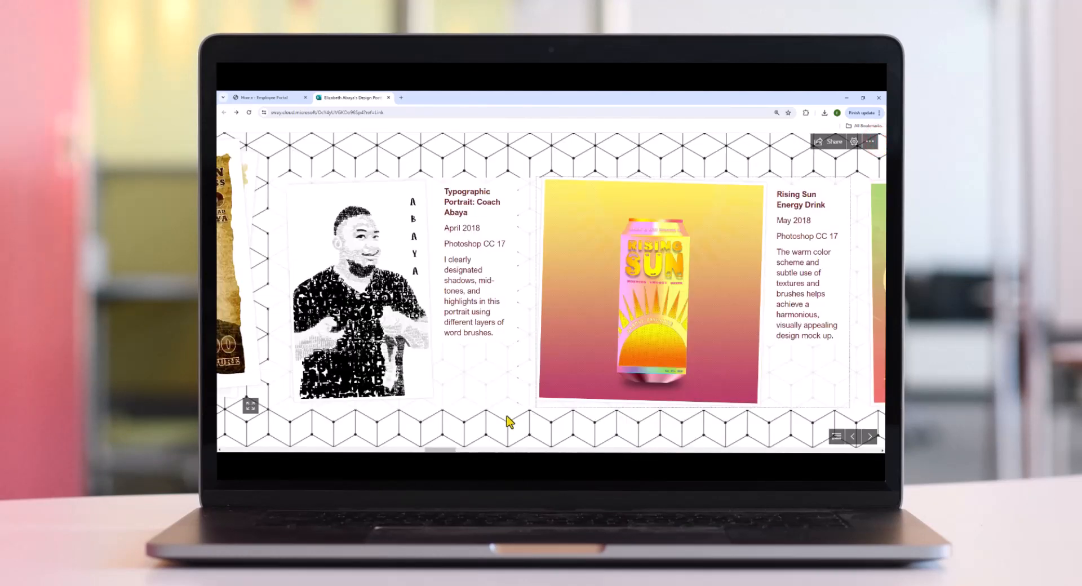
Examine the remaining Photoshop projects and their descriptions, from the presidential button and Bro! Comic Onomatopeia to the collages and posters
{"action": "scroll", "coordinate": [507, 423], "scroll_direction": "down", "scroll_amount": 5}
{"action": "scroll", "coordinate": [551, 292], "scroll_direction": "down", "scroll_amount": 5}
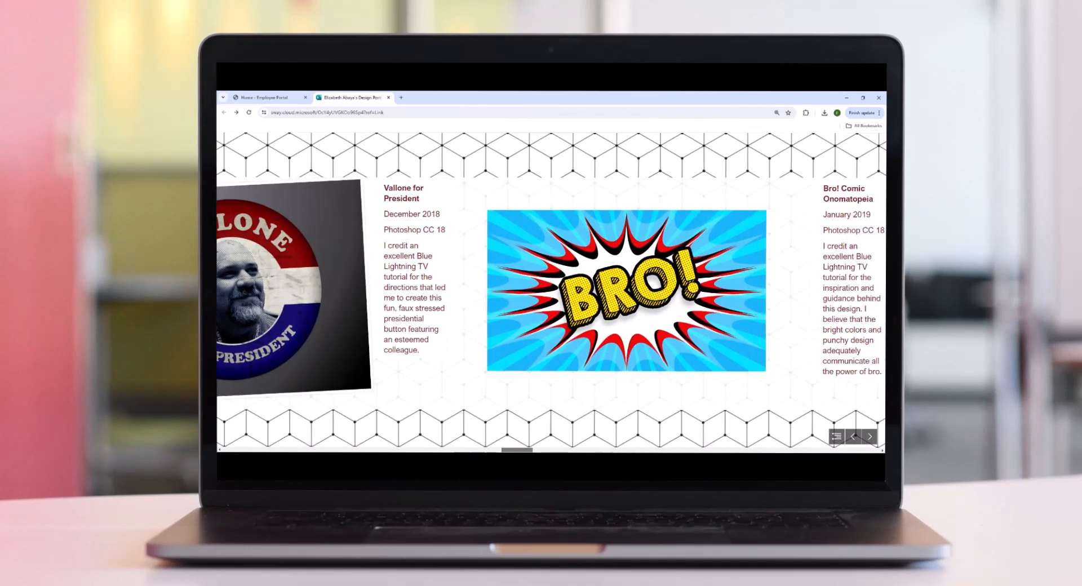
{"action": "scroll", "coordinate": [551, 292], "scroll_direction": "down", "scroll_amount": 5}
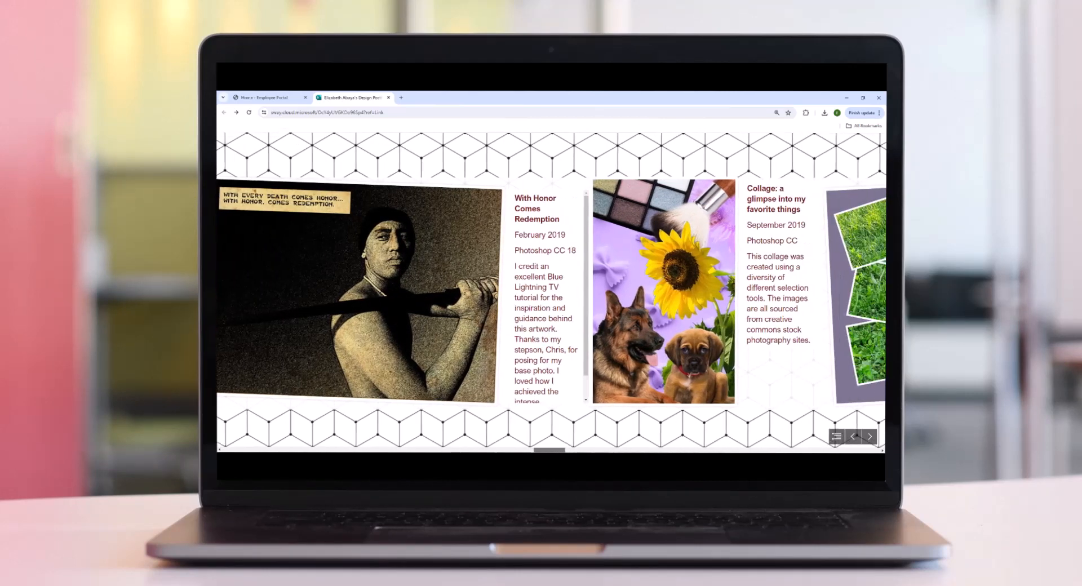
{"action": "scroll", "coordinate": [551, 291], "scroll_direction": "down", "scroll_amount": 5}
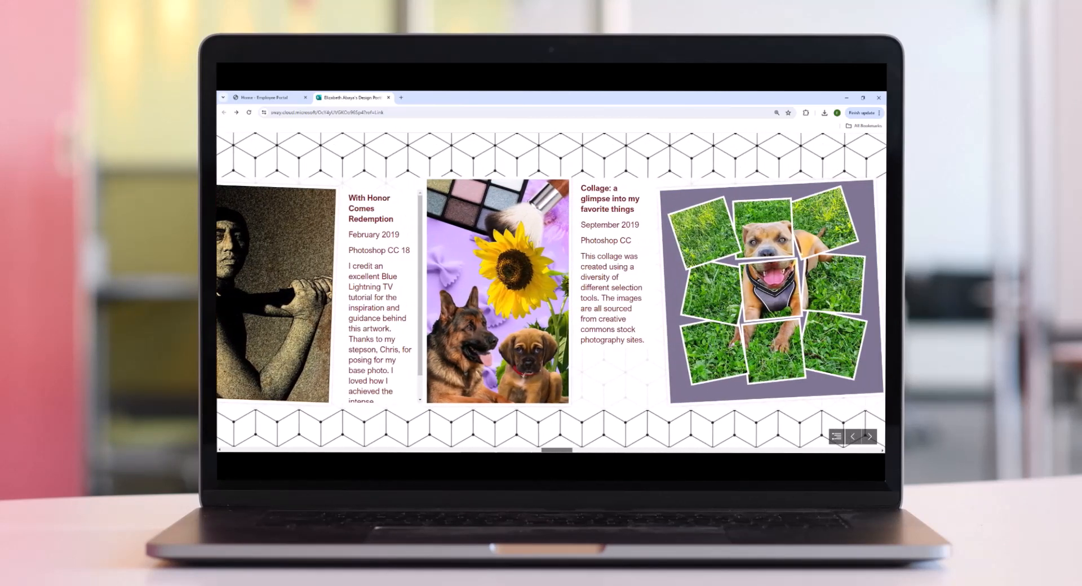
{"action": "scroll", "coordinate": [551, 292], "scroll_direction": "down", "scroll_amount": 3}
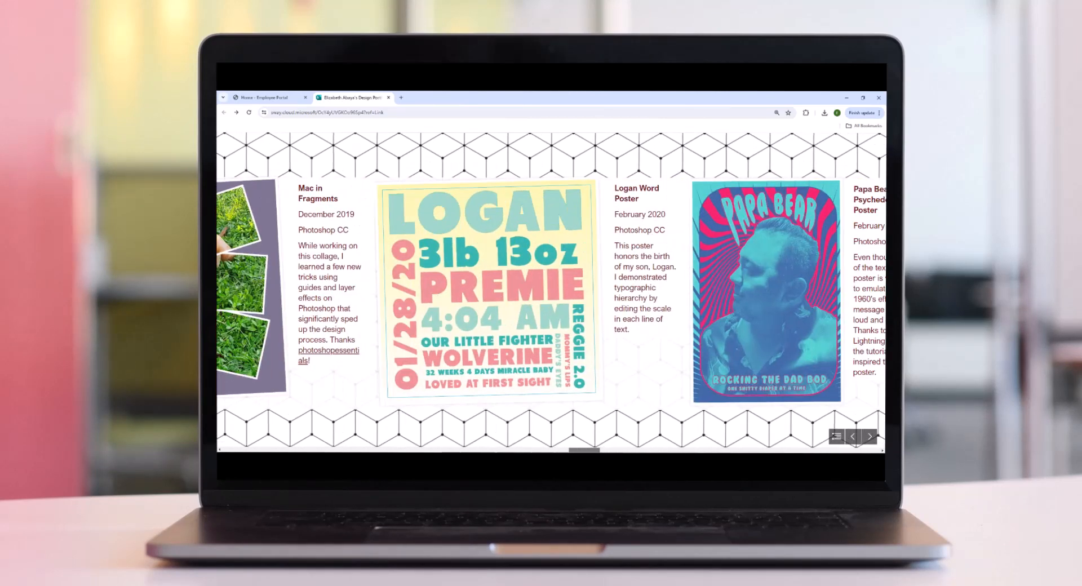
{"action": "scroll", "coordinate": [552, 292], "scroll_direction": "up", "scroll_amount": 5}
{"action": "scroll", "coordinate": [552, 292], "scroll_direction": "up", "scroll_amount": 3}
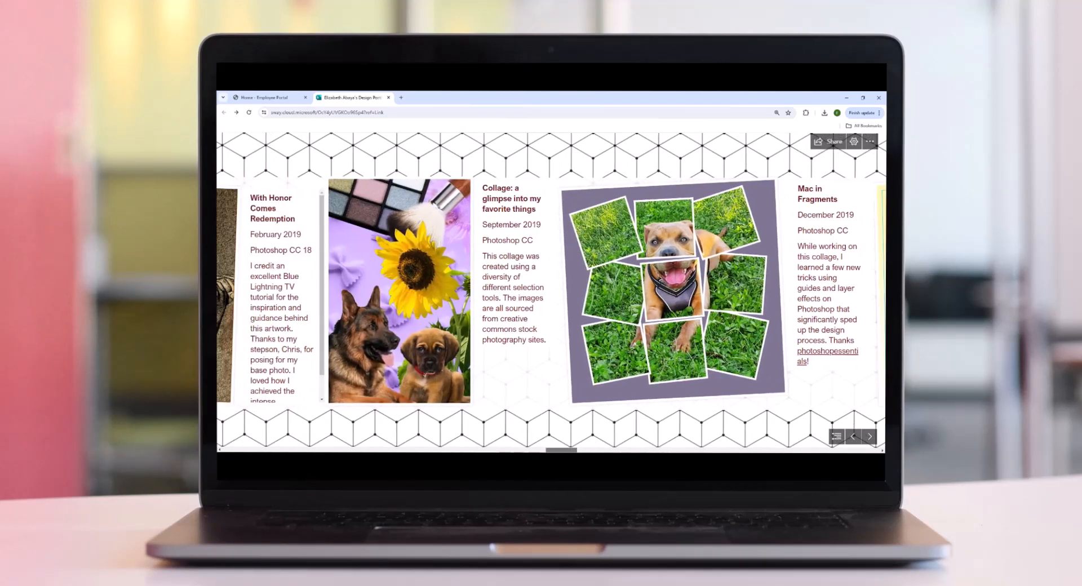
{"action": "scroll", "coordinate": [532, 451], "scroll_direction": "up", "scroll_amount": 4}
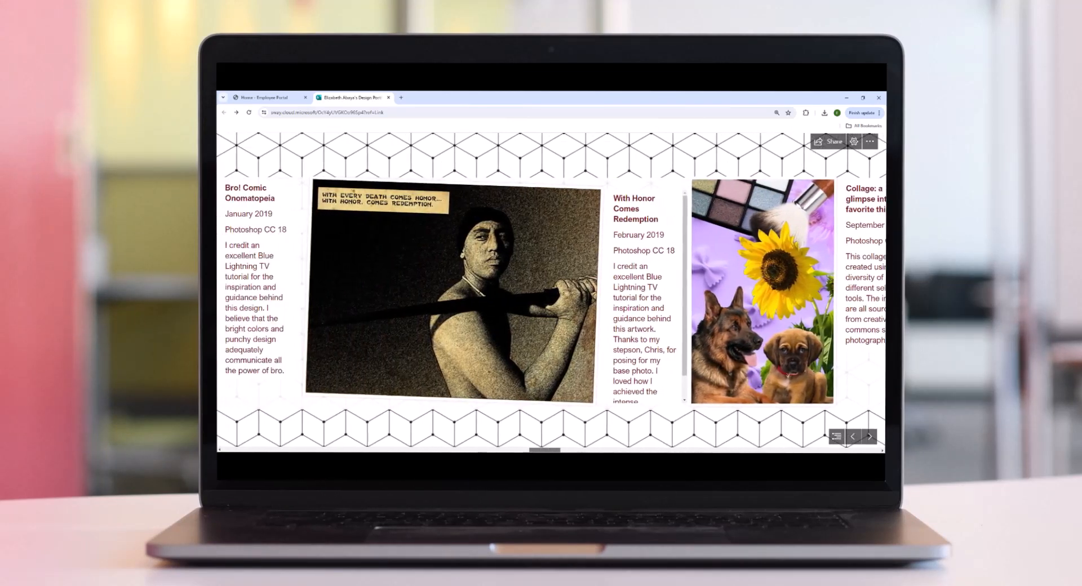
{"action": "scroll", "coordinate": [532, 450], "scroll_direction": "up", "scroll_amount": 3}
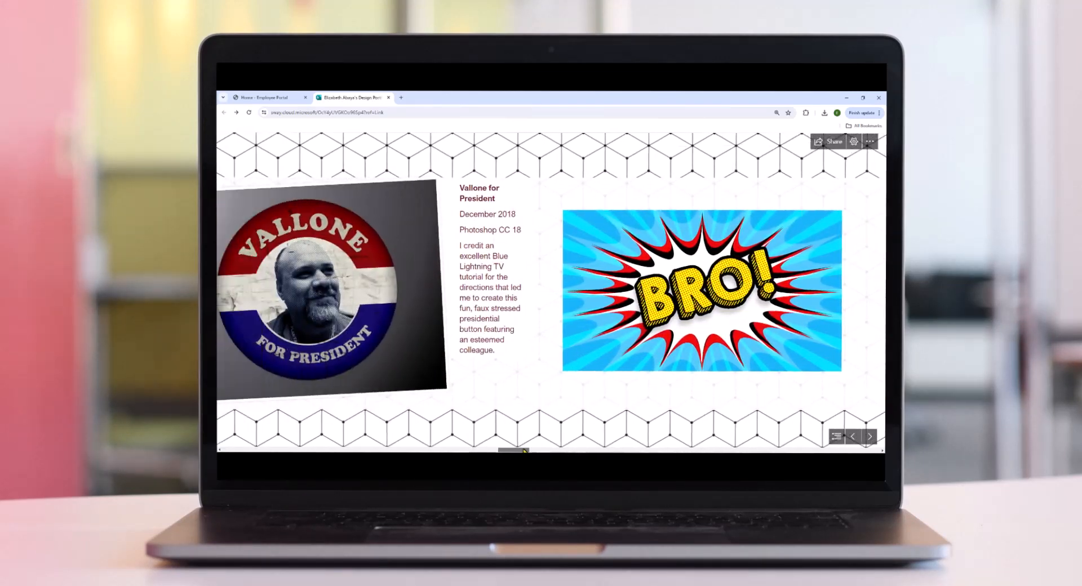
Page through the InDesign project slideshows, viewing the Mahal magazine spreads and the Scarlet Letter and Peter Pan book covers
{"action": "left_click_drag", "start_coordinate": [511, 447], "coordinate": [736, 449]}
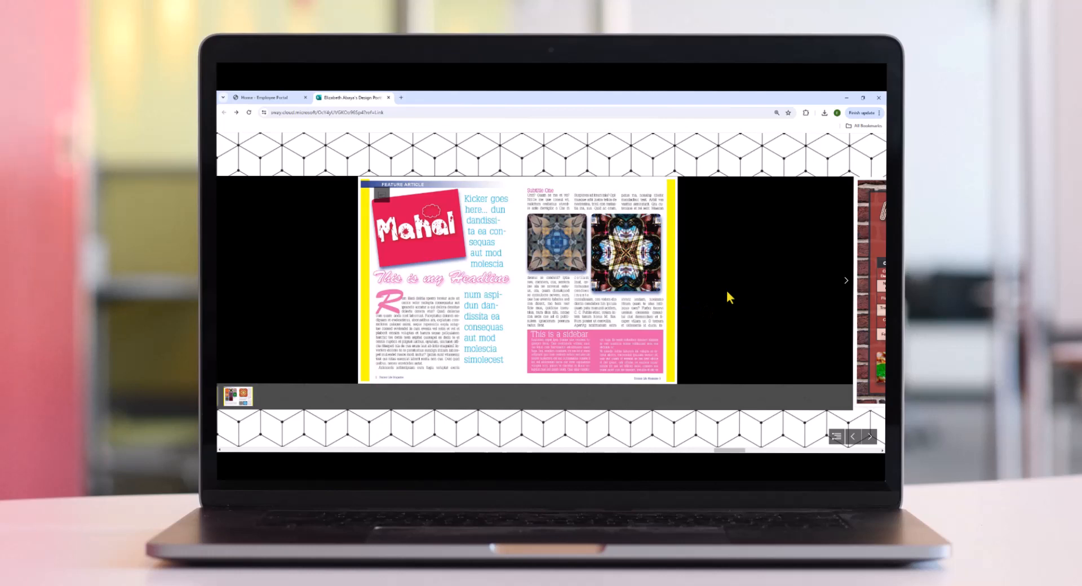
{"action": "left_click", "coordinate": [846, 280]}
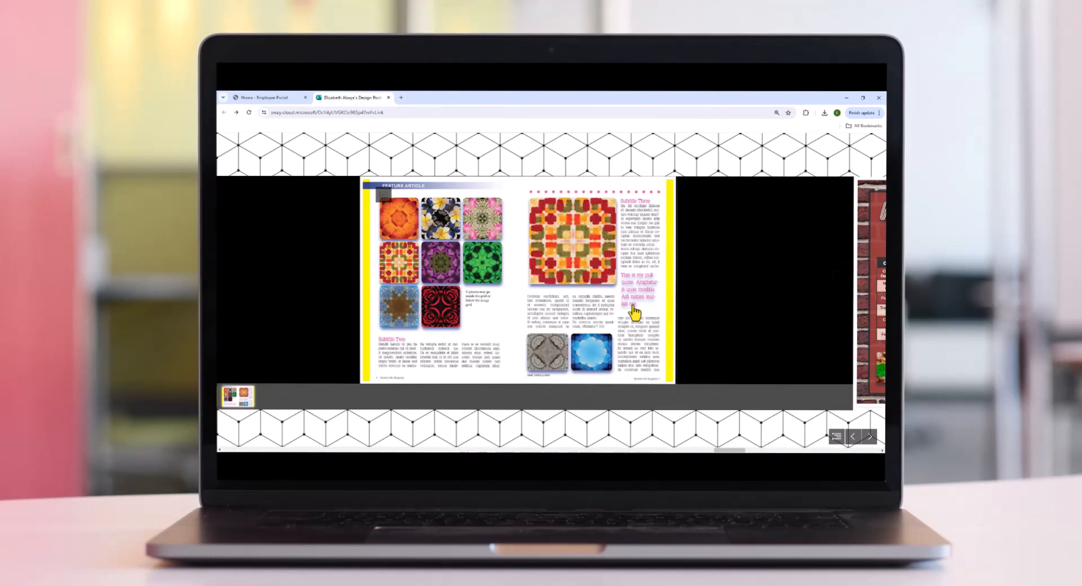
{"action": "left_click_drag", "start_coordinate": [725, 449], "coordinate": [718, 449]}
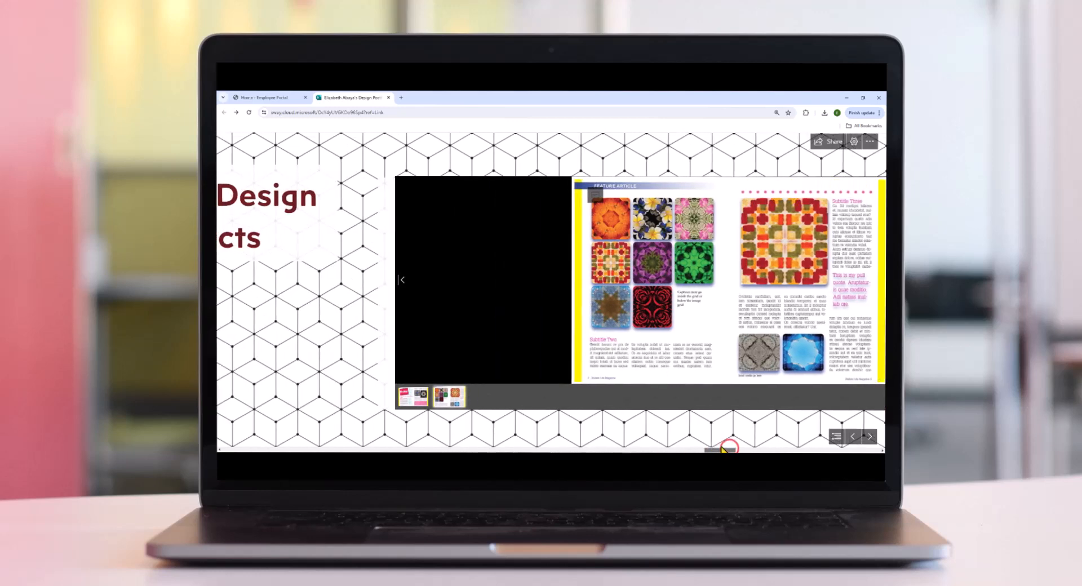
{"action": "left_click", "coordinate": [374, 285]}
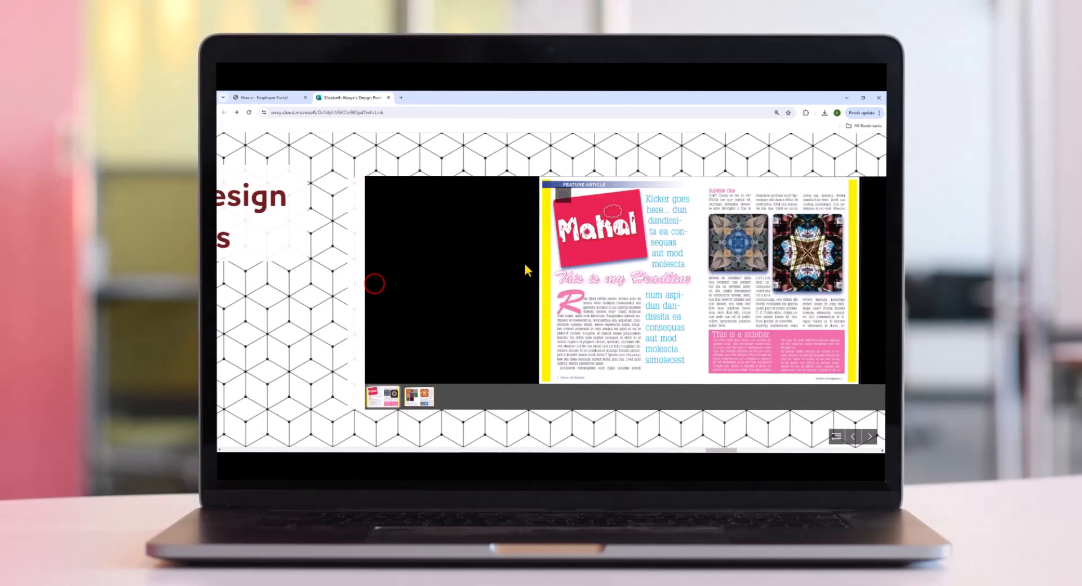
{"action": "left_click_drag", "start_coordinate": [732, 449], "coordinate": [779, 449]}
{"action": "left_click", "coordinate": [758, 280]}
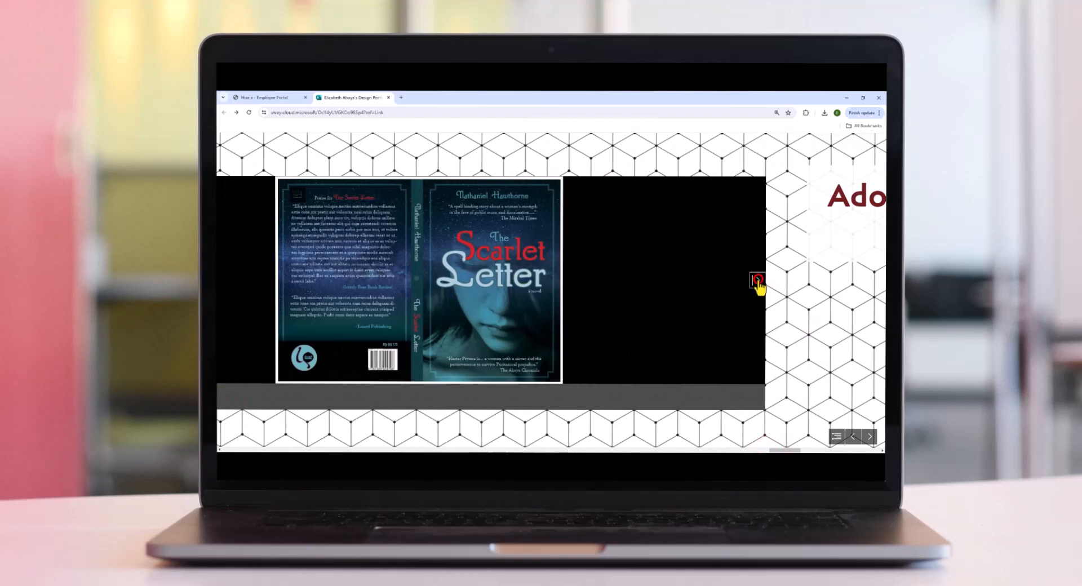
{"action": "left_click", "coordinate": [757, 280]}
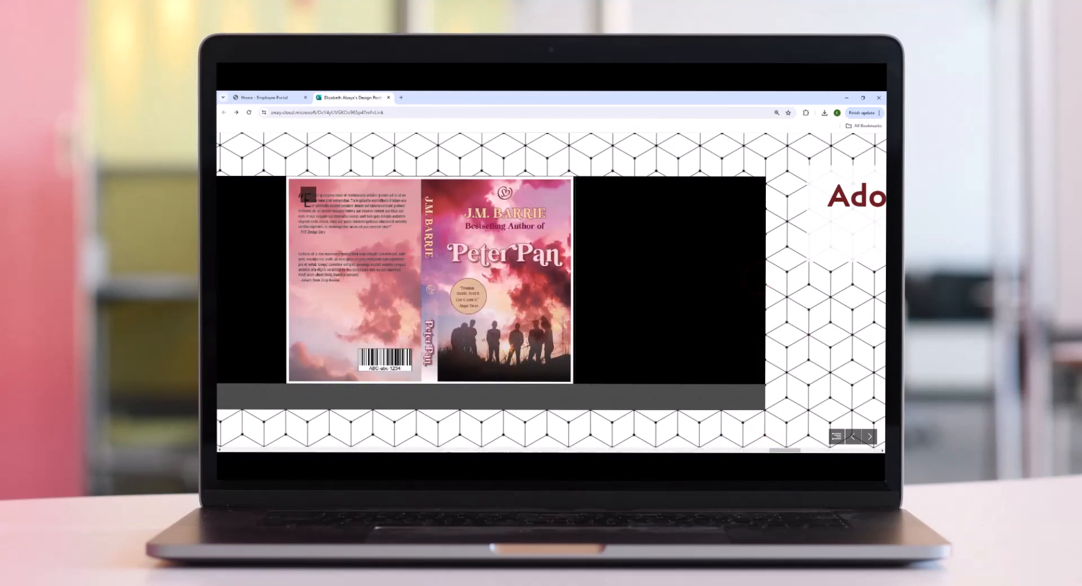
{"action": "left_click_drag", "start_coordinate": [777, 450], "coordinate": [238, 398]}
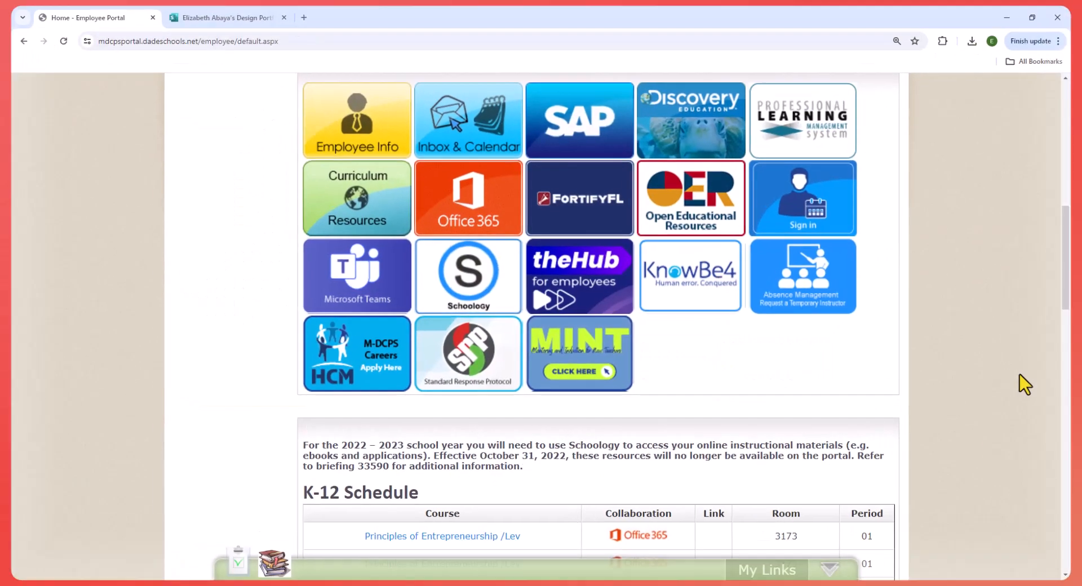
Open Office 365 from the employee portal and launch Sway from the Microsoft 365 apps
{"action": "left_click", "coordinate": [469, 201]}
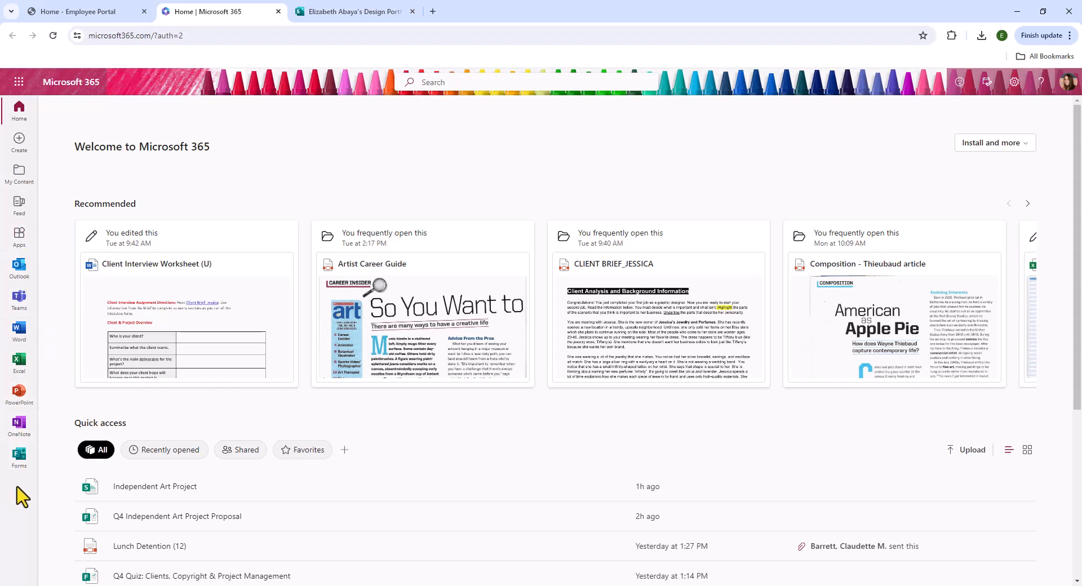
{"action": "left_click", "coordinate": [19, 83]}
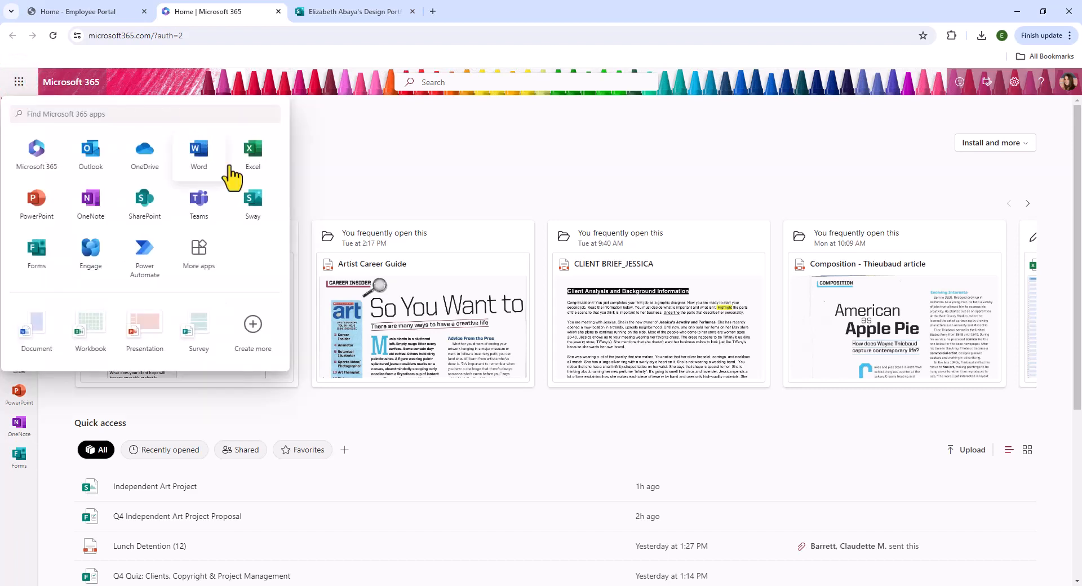
{"action": "left_click", "coordinate": [253, 200]}
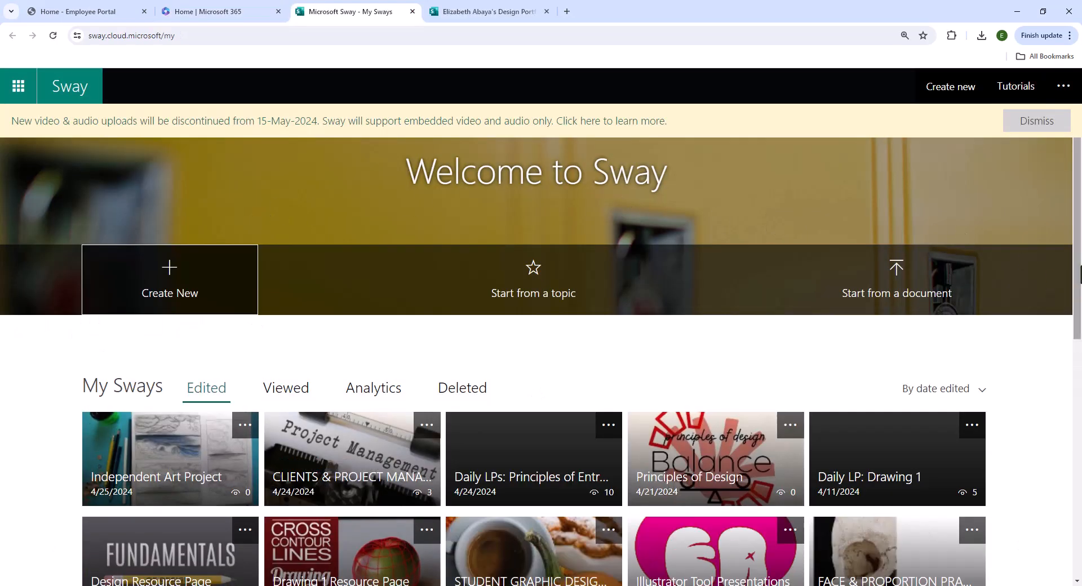
{"action": "mouse_move", "coordinate": [1079, 265]}
{"action": "left_mouse_down"}
{"action": "mouse_move", "coordinate": [1079, 305]}
{"action": "mouse_move", "coordinate": [1079, 272]}
{"action": "left_mouse_up"}
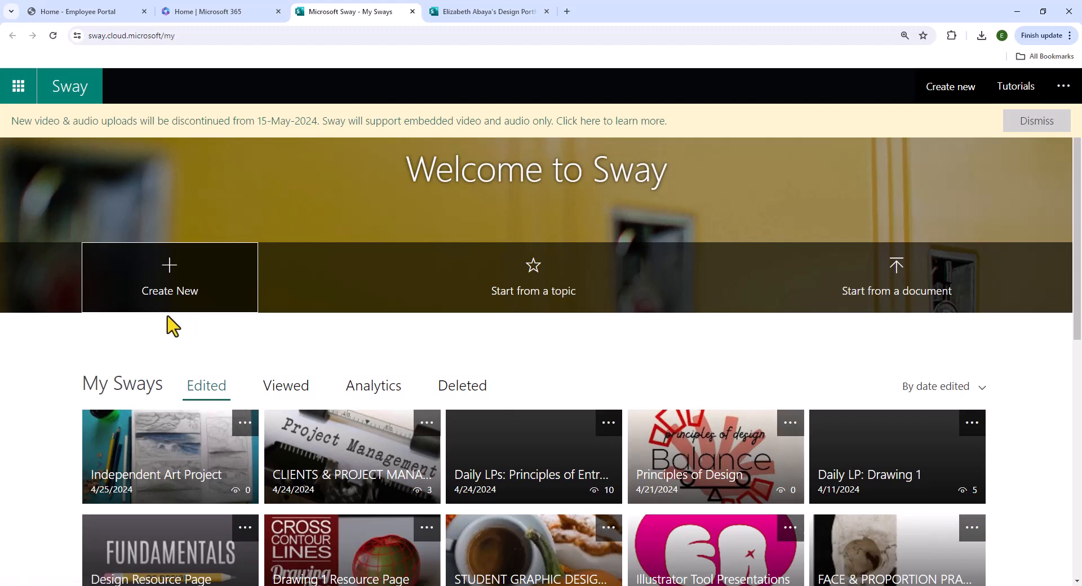
Create a blank Sway, dismiss the upload notice, and title it with the designer's full name in the possessive plus "Design Portfolio 2023-24"
{"action": "left_click", "coordinate": [171, 288]}
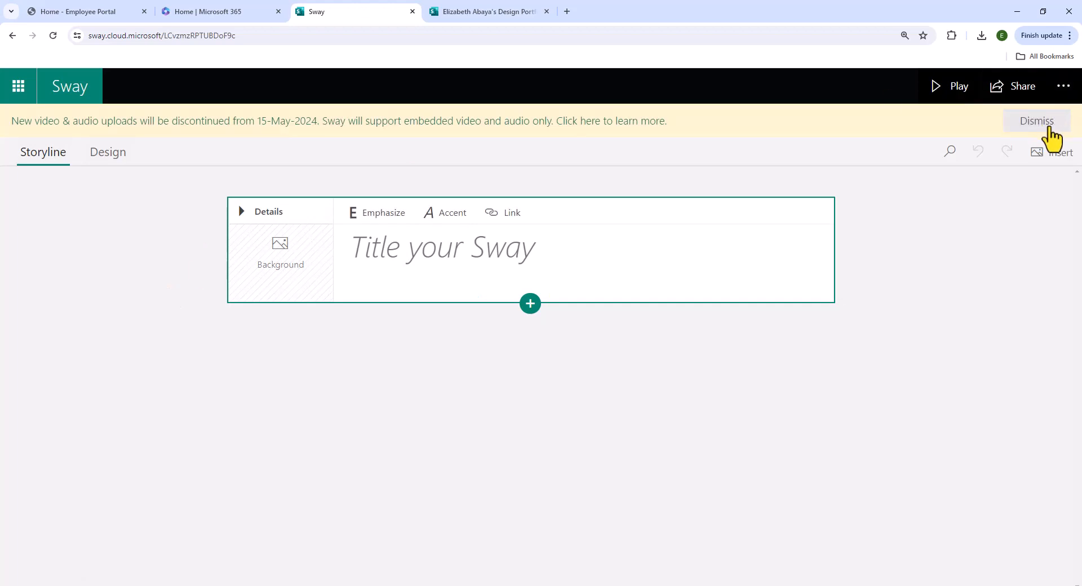
{"action": "left_click", "coordinate": [1050, 131]}
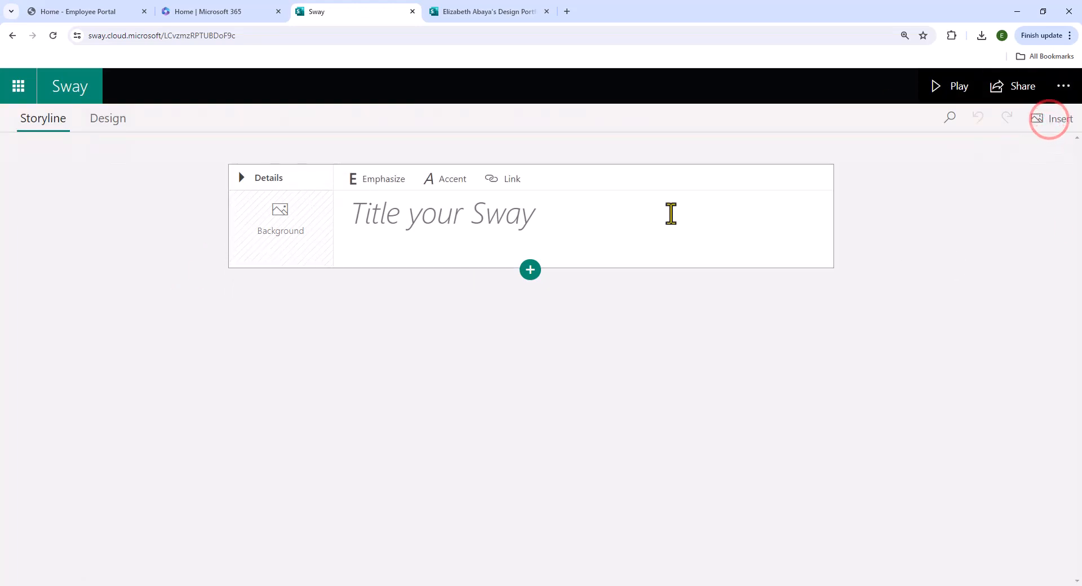
{"action": "left_click", "coordinate": [670, 214]}
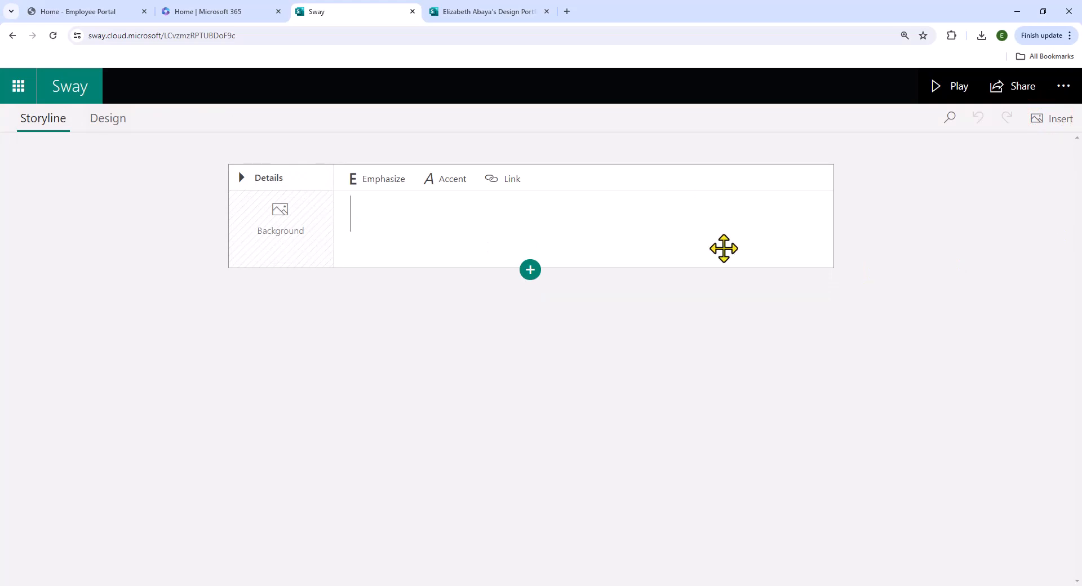
{"action": "type", "text": "Elizabeth "}
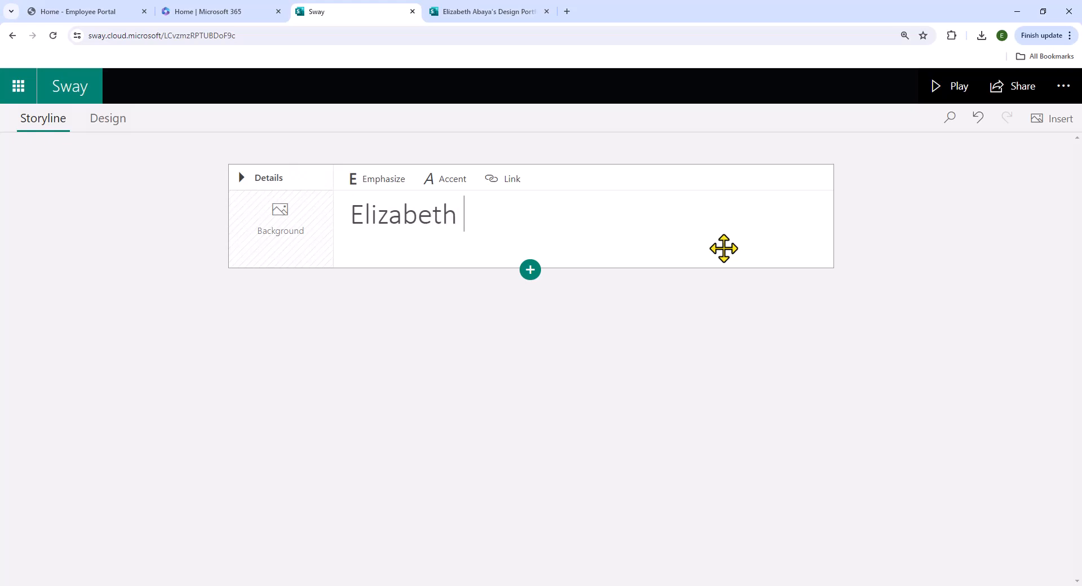
{"action": "type", "text": "Abaya"}
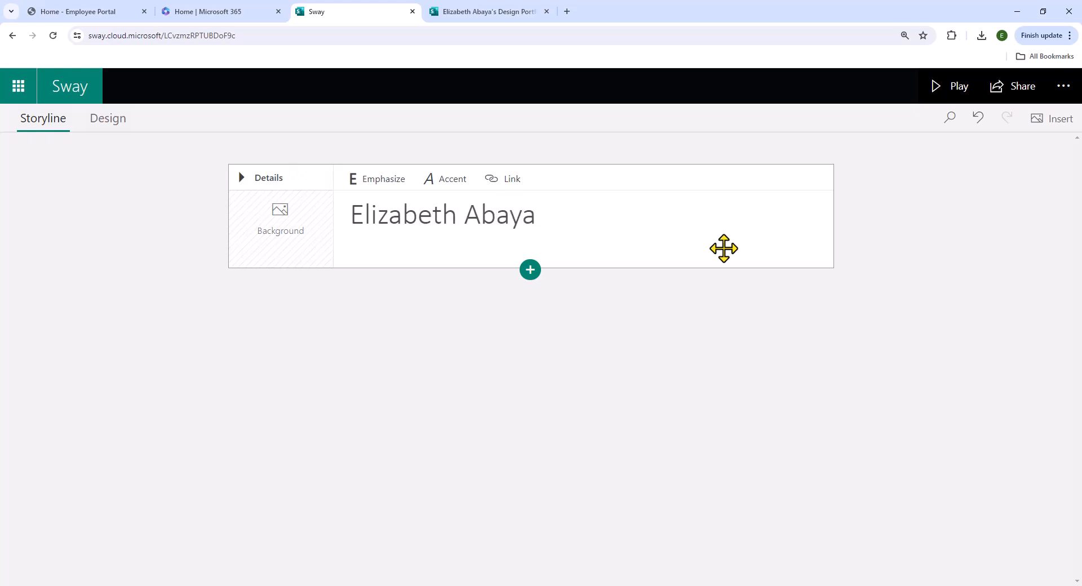
{"action": "type", "text": "'S"}
{"action": "key", "text": "BackSpace"}
{"action": "type", "text": "s Design"}
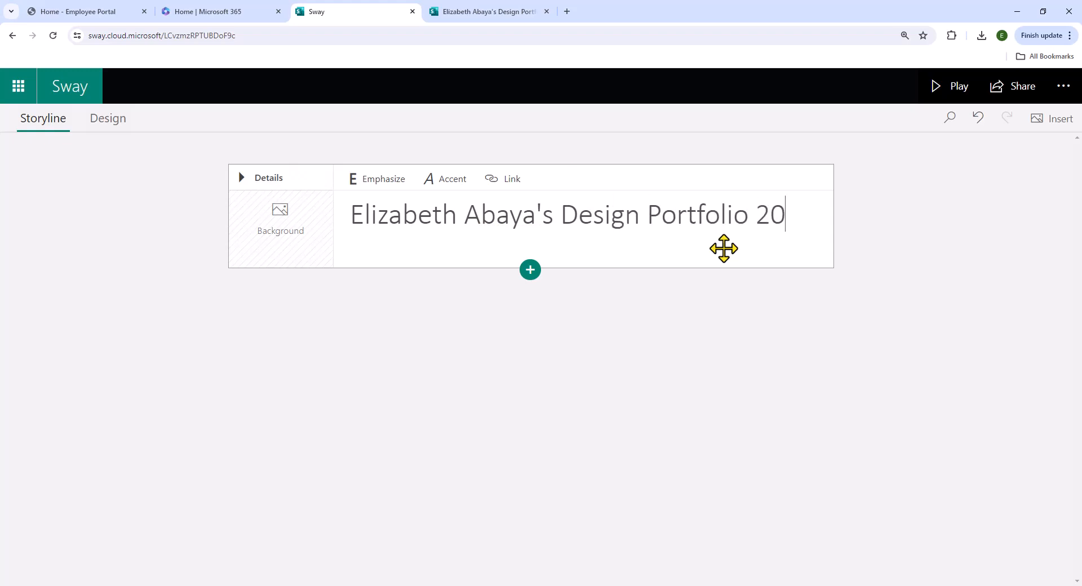
{"action": "type", "text": "Portfolio 2023-24"}
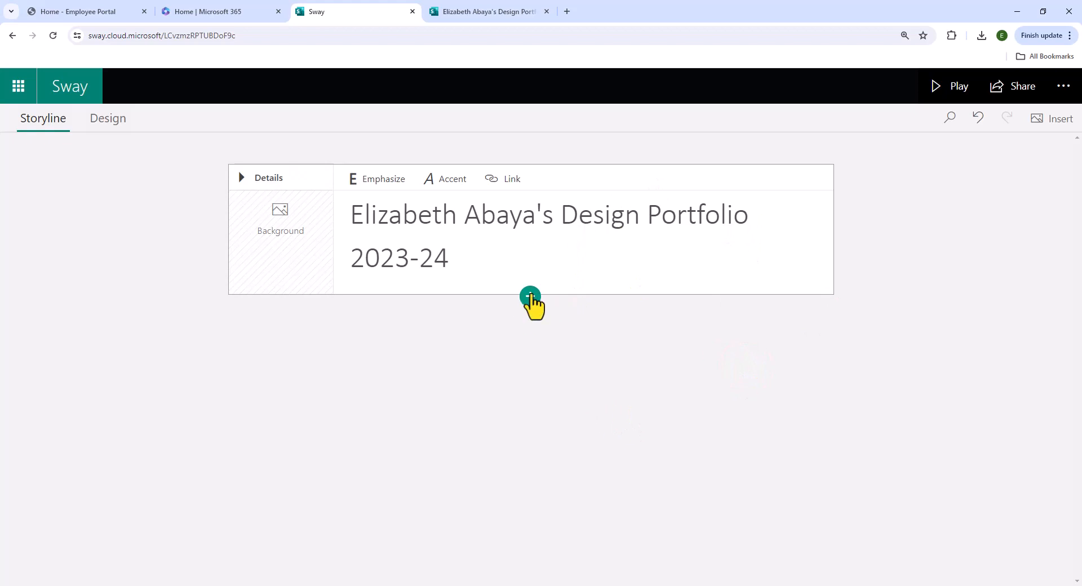
Add a text card below the title card containing a BIO heading and the artist's short biography
{"action": "left_click", "coordinate": [531, 296]}
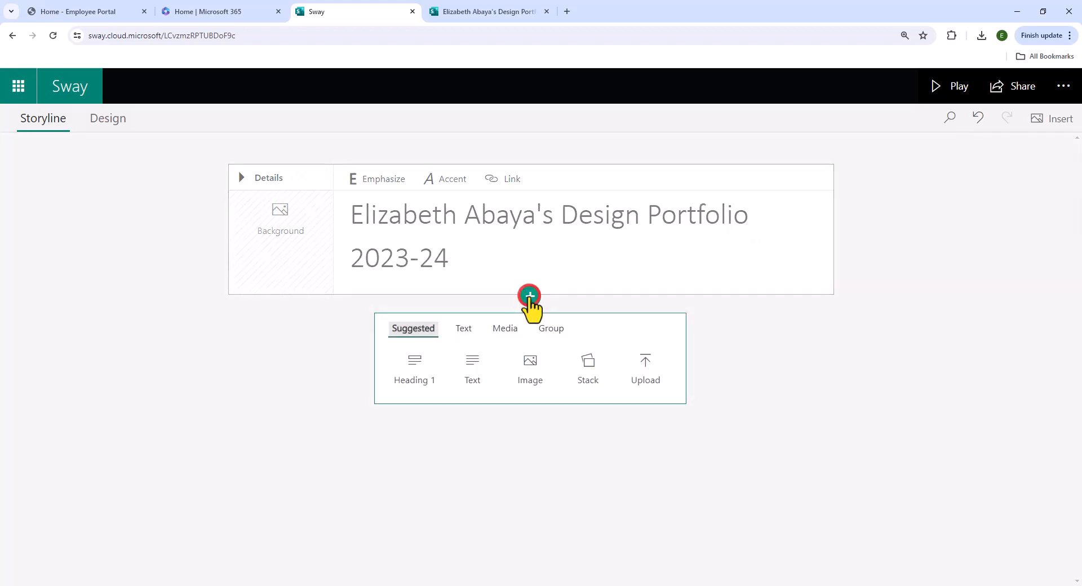
{"action": "left_click", "coordinate": [482, 376]}
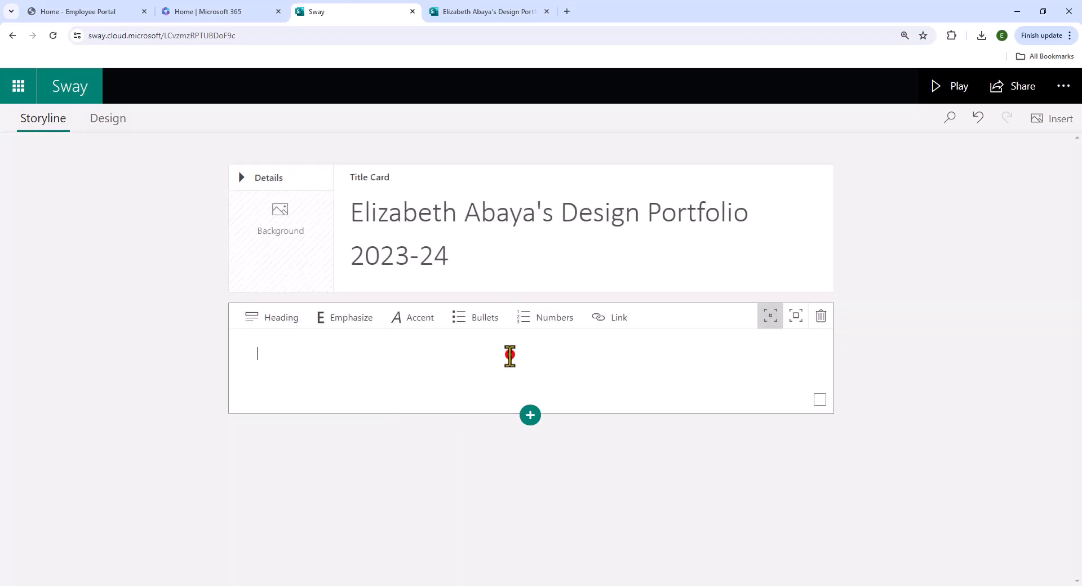
{"action": "left_click", "coordinate": [510, 355]}
{"action": "type", "text": "BIO Mrs. Abaya is an artist and art educator based in South Florida. She attended the University of Florida, where she earned a BFA and MA degree in the fields of visual art and art education, respectively. She aspires to pursue post graduate study, and start a career in instructional design."}
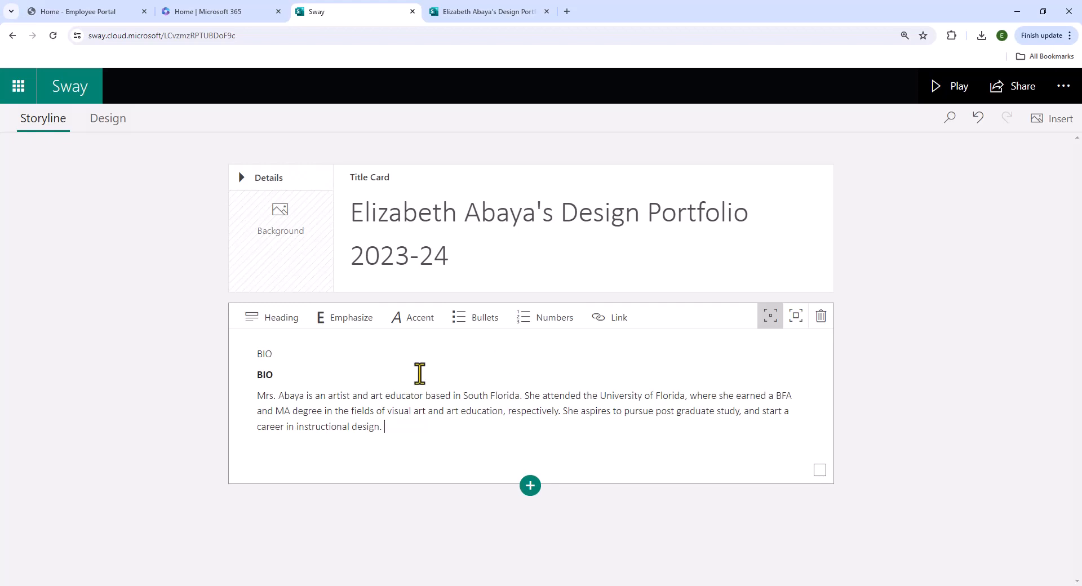
Remove the duplicate plain BIO line and the blank line after the biography, keeping the bold BIO heading
{"action": "left_click", "coordinate": [310, 350]}
{"action": "left_click_drag", "start_coordinate": [291, 358], "coordinate": [256, 355]}
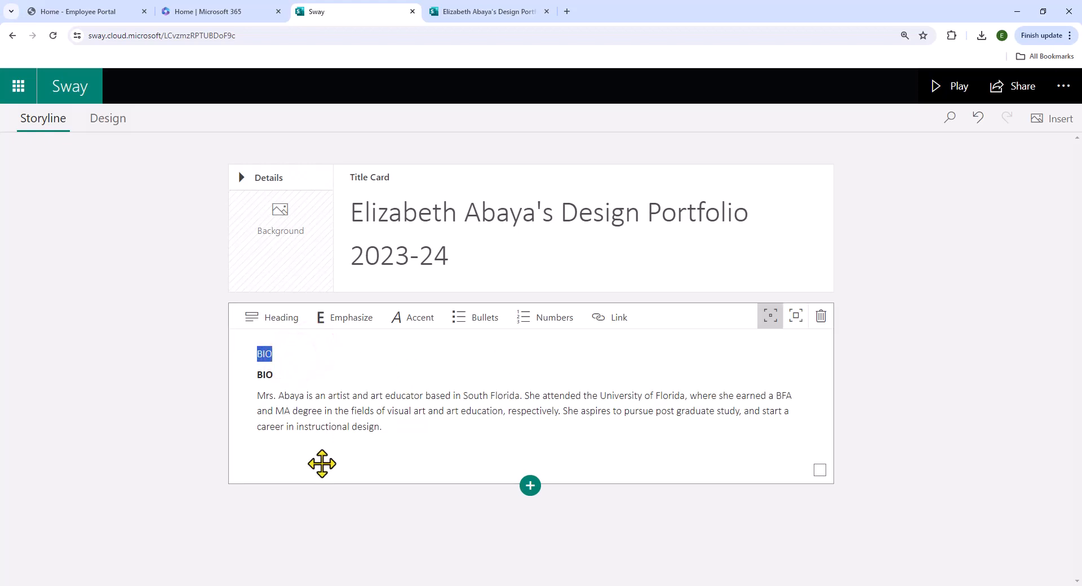
{"action": "left_click", "coordinate": [258, 376]}
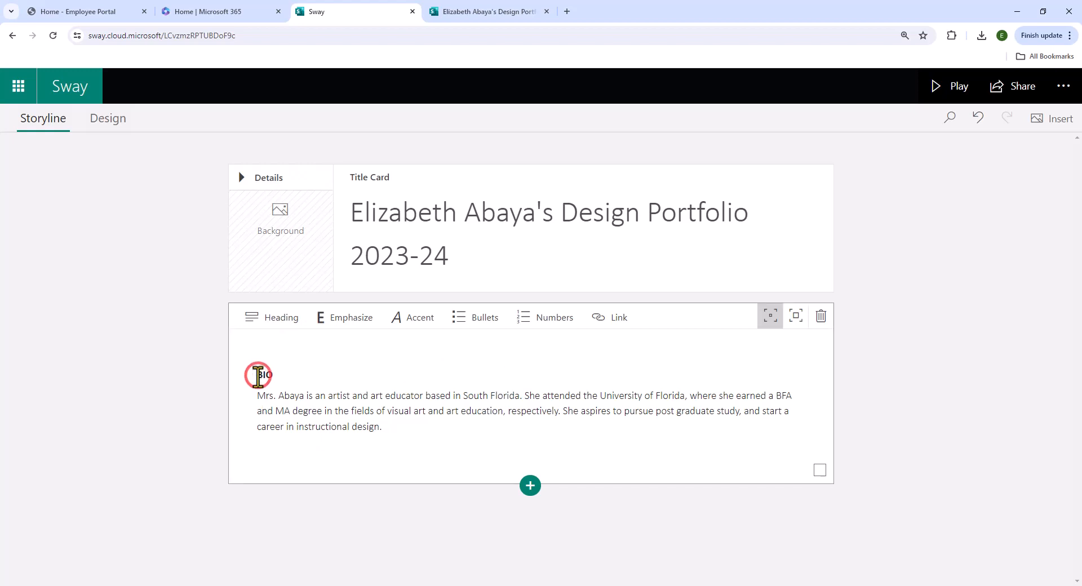
{"action": "key", "text": "BackSpace"}
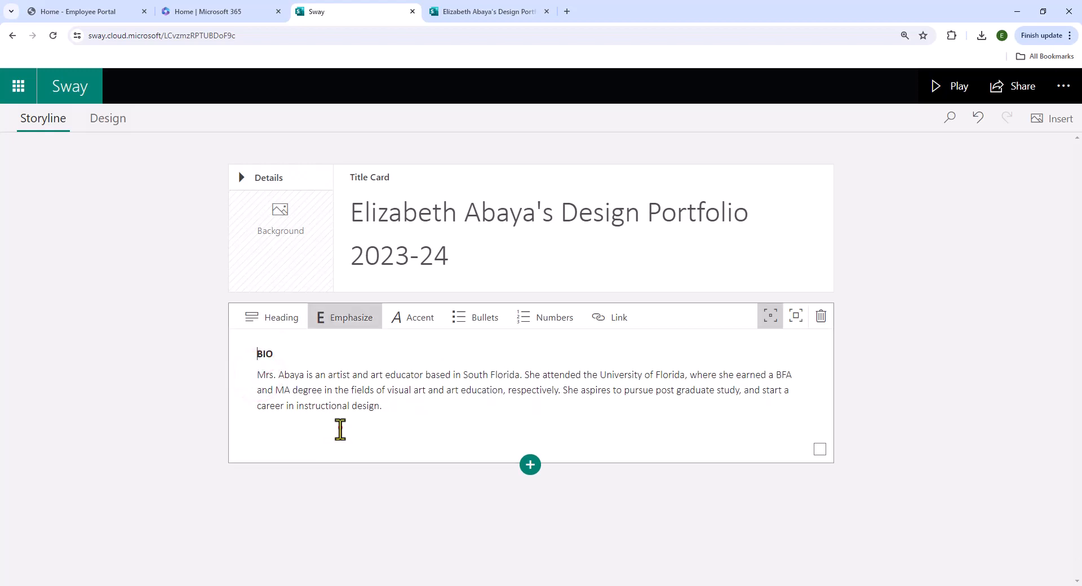
{"action": "left_click", "coordinate": [340, 429]}
{"action": "key", "text": "BackSpace"}
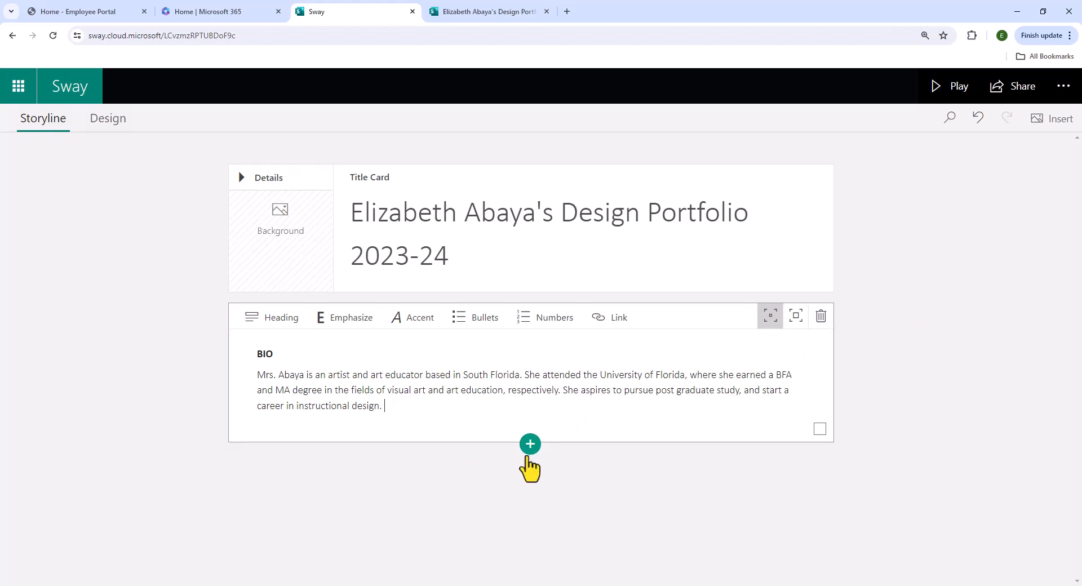
Add a second text card below the bio and enter the heading "ARTIST STATEMENT"
{"action": "left_click", "coordinate": [530, 445]}
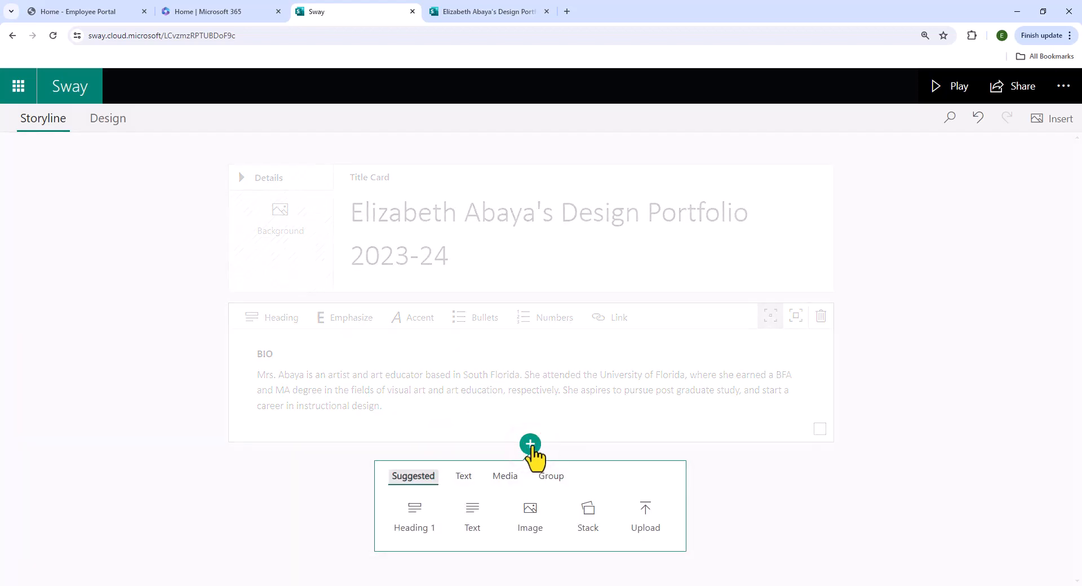
{"action": "left_click", "coordinate": [473, 516]}
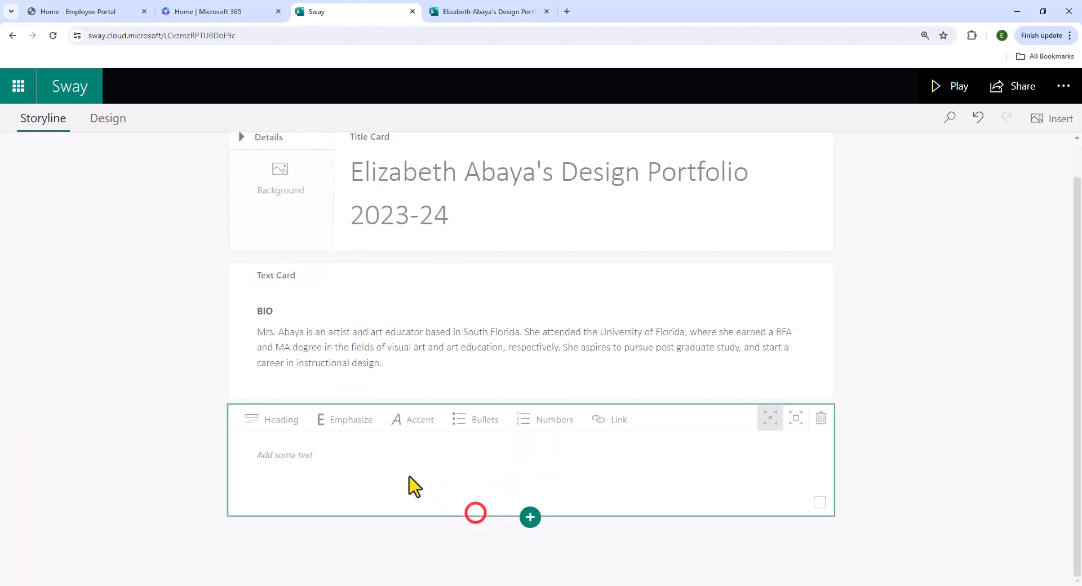
{"action": "left_click", "coordinate": [411, 468]}
{"action": "type", "text": "ARTIST STATEMENT"}
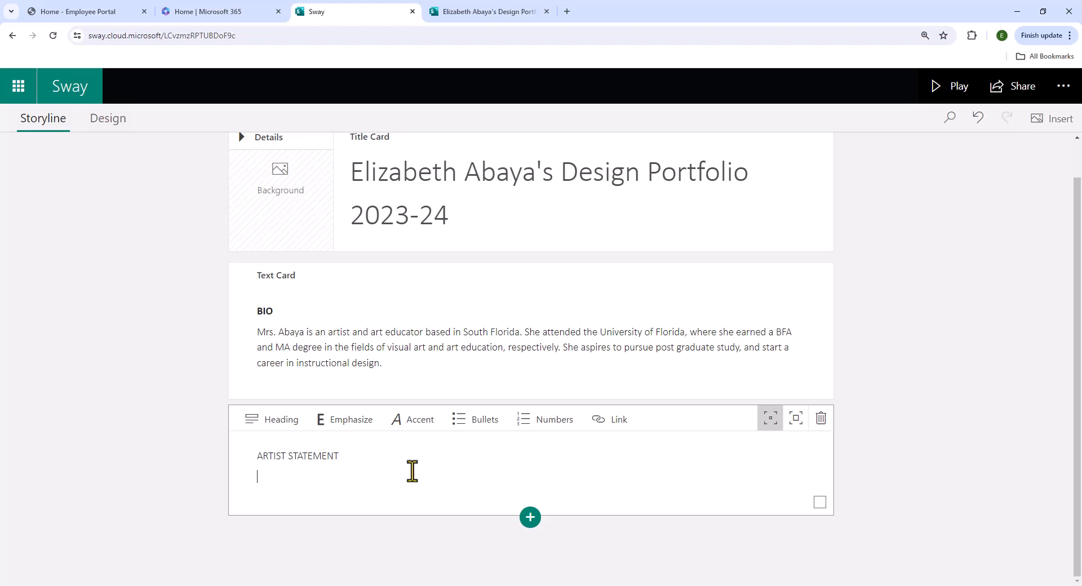
Copy the Artist Statement 2021 body through "designers in training" from the sample portfolio and paste it into the second text card
{"action": "left_click", "coordinate": [494, 11]}
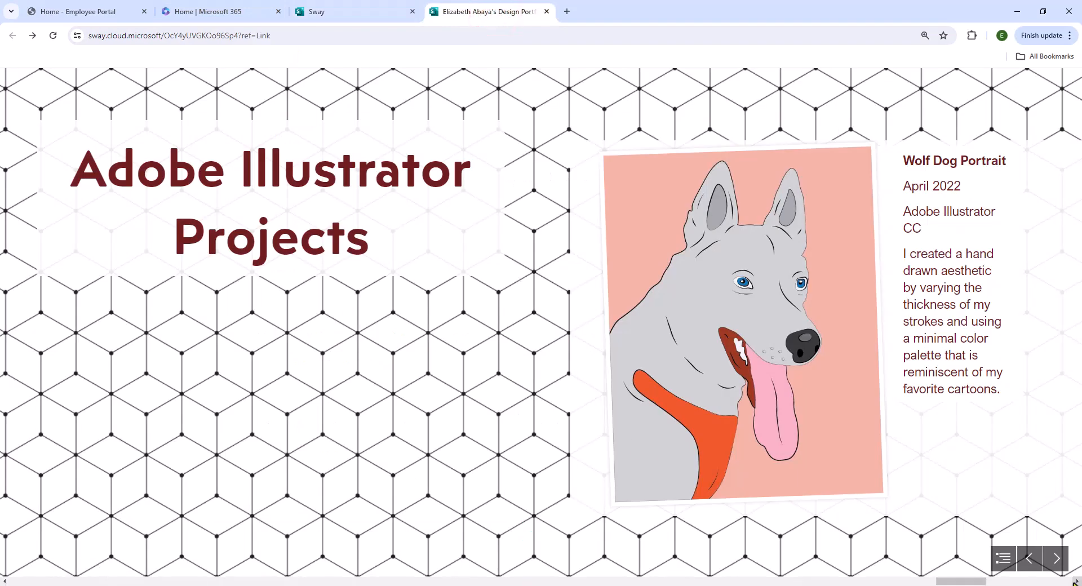
{"action": "left_click_drag", "start_coordinate": [978, 583], "coordinate": [103, 582]}
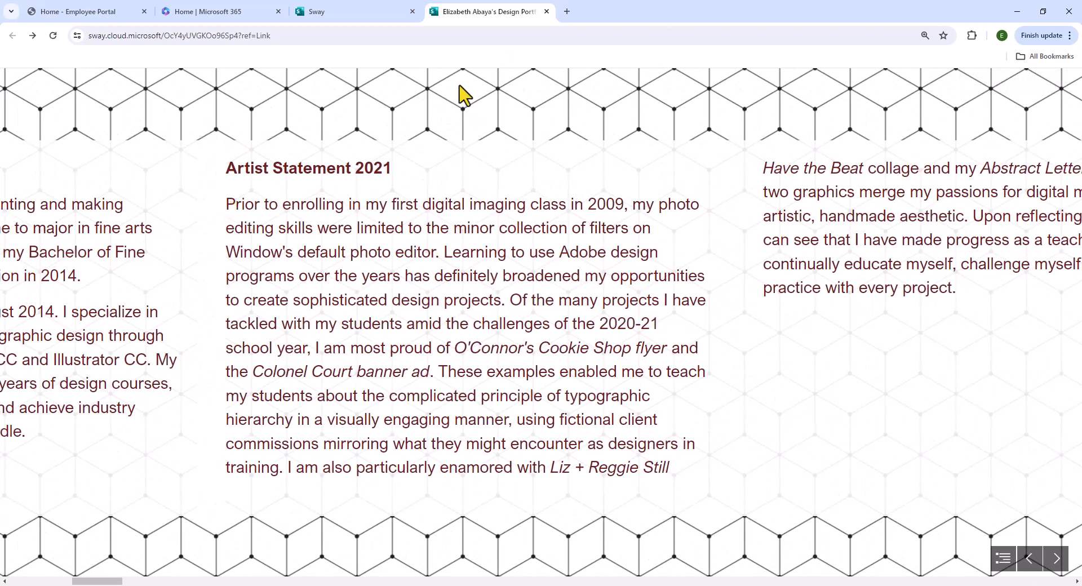
{"action": "left_click_drag", "start_coordinate": [227, 205], "coordinate": [800, 420]}
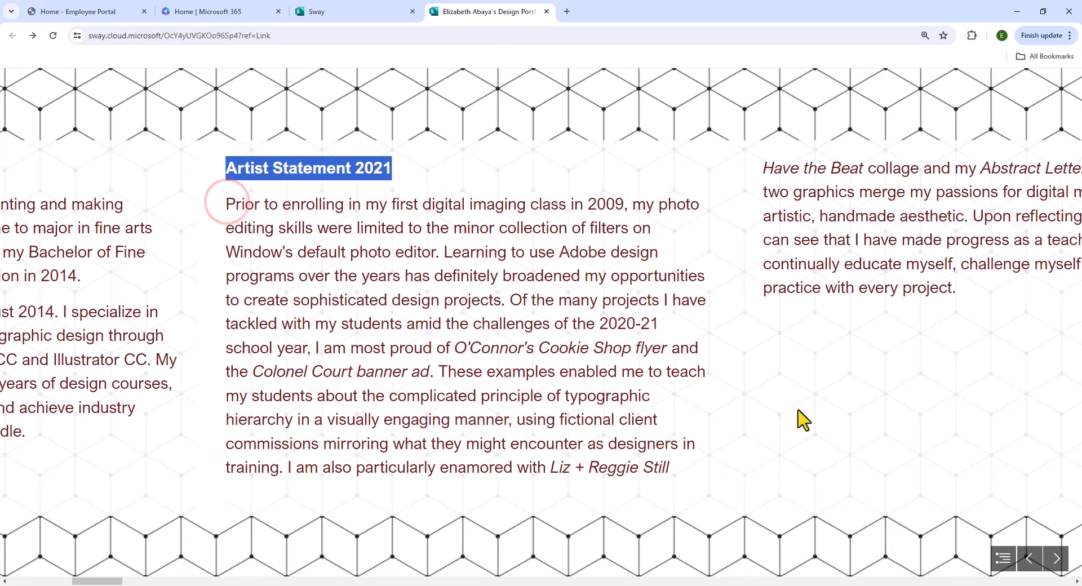
{"action": "left_click_drag", "start_coordinate": [743, 472], "coordinate": [277, 480]}
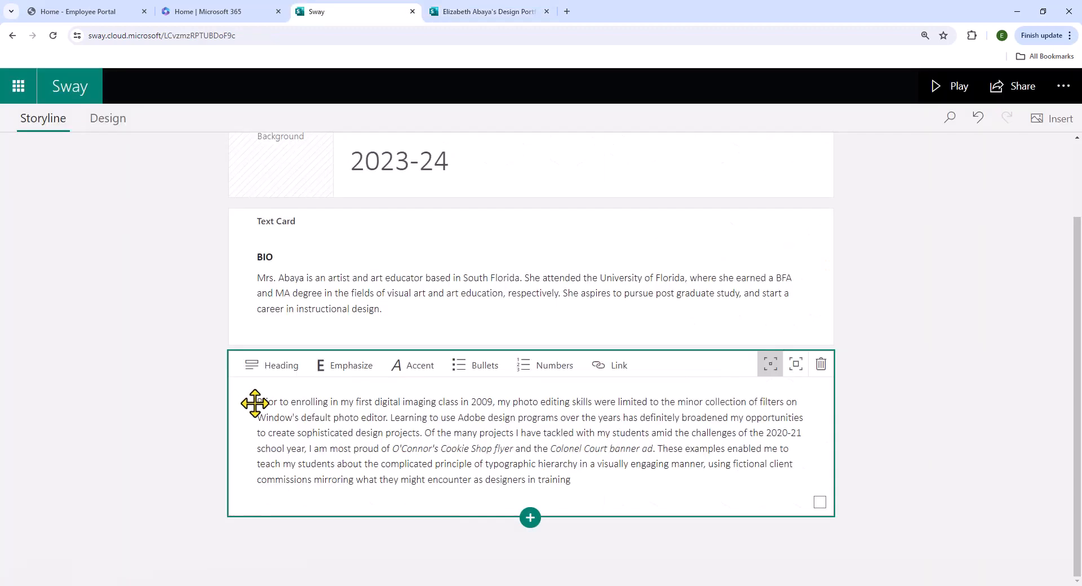
Insert the heading "ARTIST STATEMENT" on its own line above the pasted paragraph and emphasize it
{"action": "left_click", "coordinate": [262, 401]}
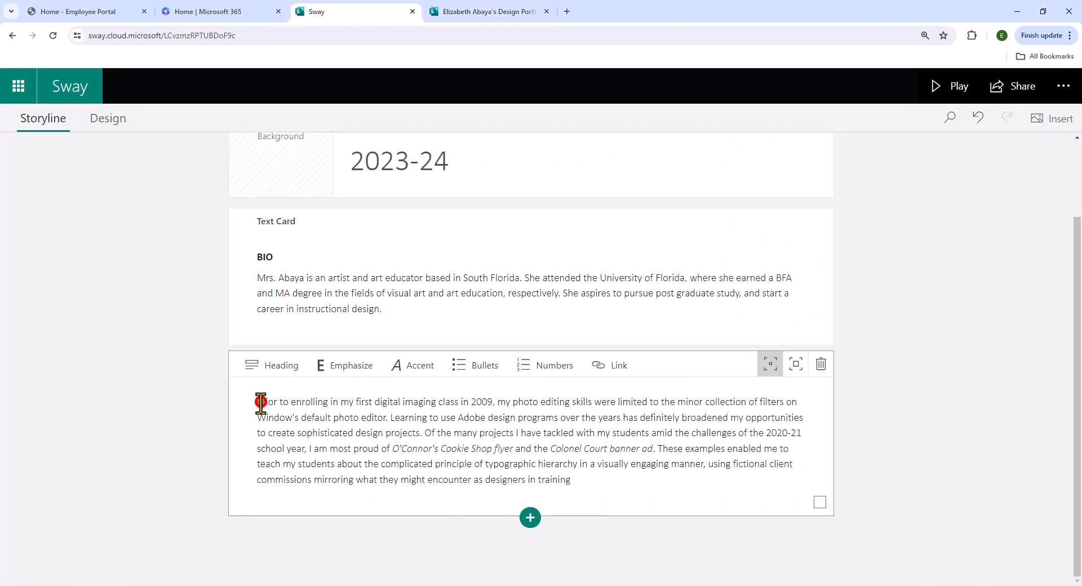
{"action": "key", "text": "Return"}
{"action": "left_click", "coordinate": [268, 401]}
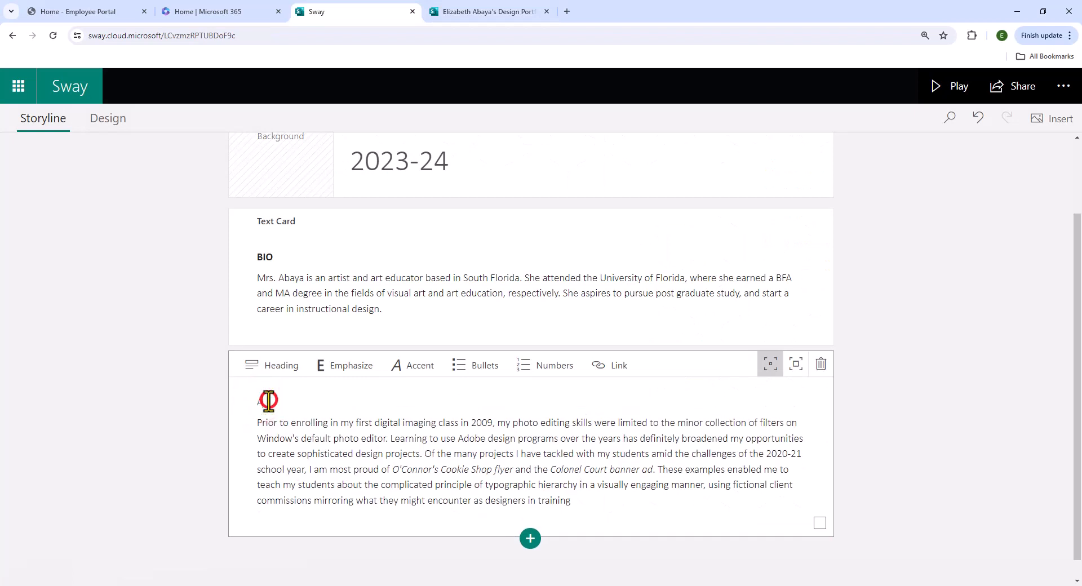
{"action": "type", "text": "ARTS"}
{"action": "left_click_drag", "start_coordinate": [351, 402], "coordinate": [252, 403]}
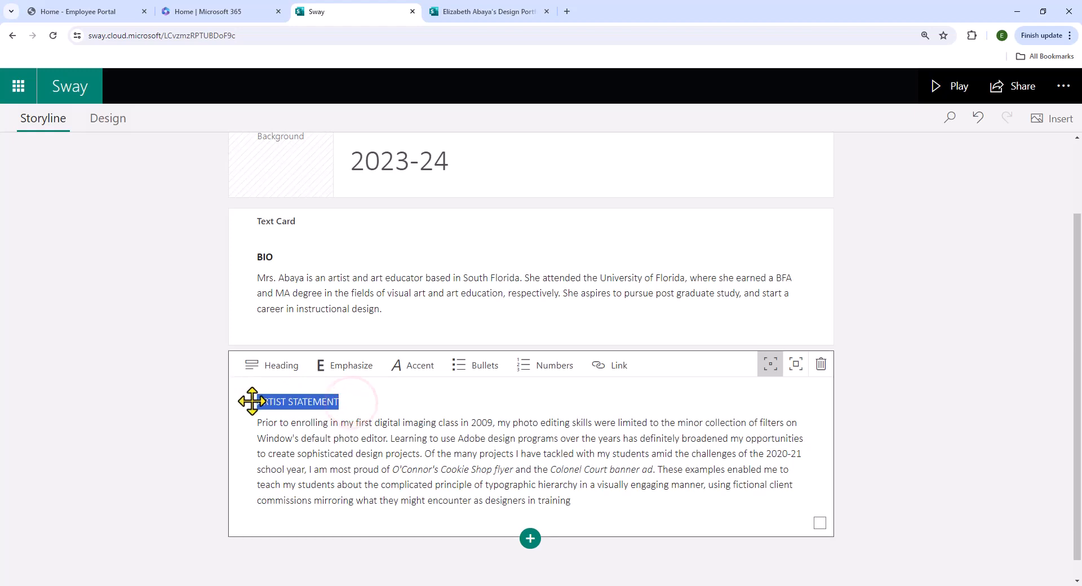
{"action": "left_click", "coordinate": [369, 368]}
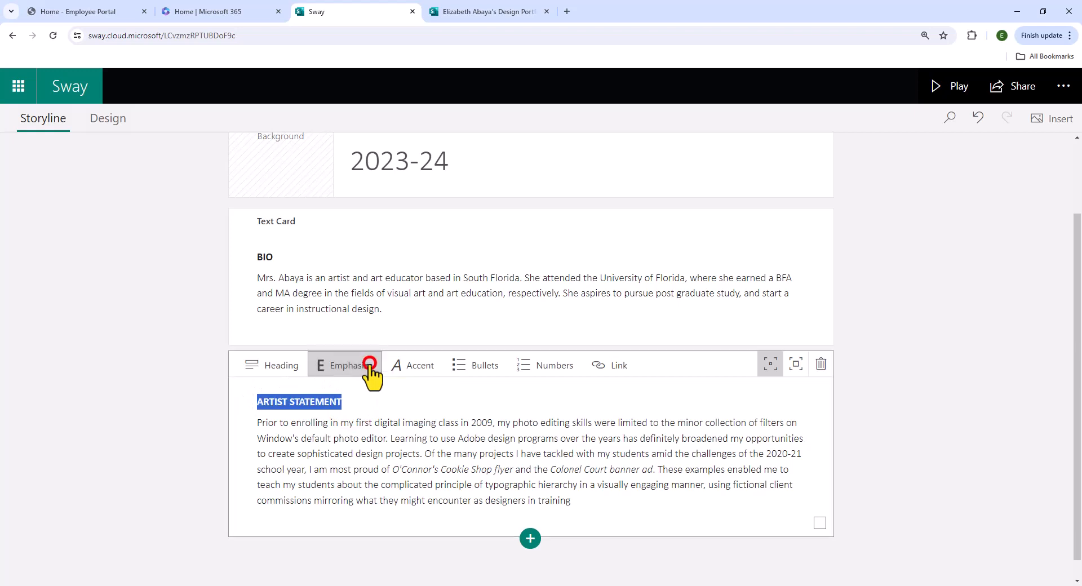
{"action": "left_click", "coordinate": [902, 375]}
Insert a Stack group directly below the artist statement text card
{"action": "scroll", "coordinate": [909, 389], "scroll_direction": "down", "scroll_amount": 1}
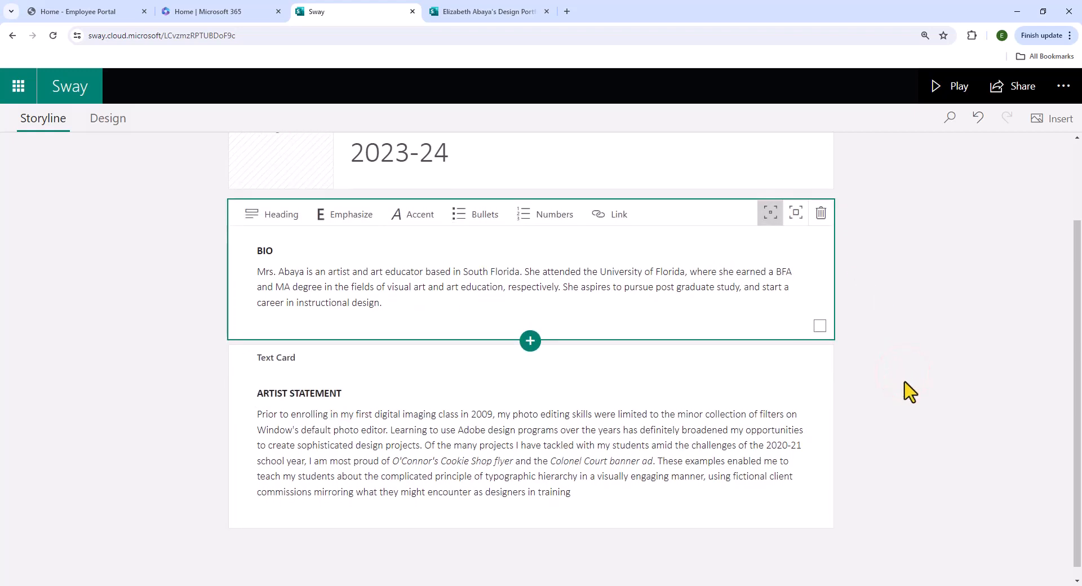
{"action": "left_click", "coordinate": [587, 499]}
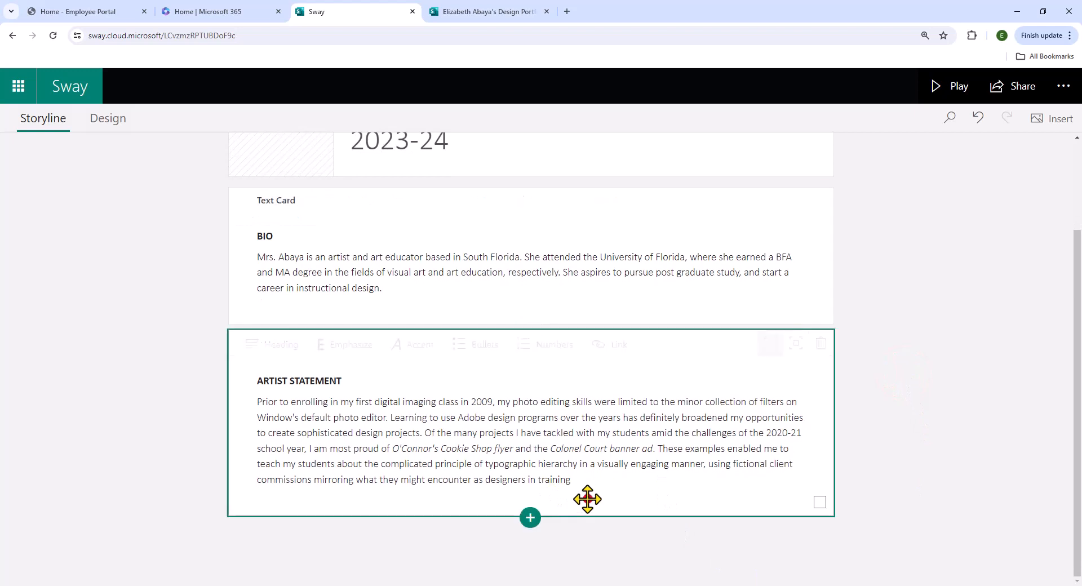
{"action": "left_click", "coordinate": [529, 519]}
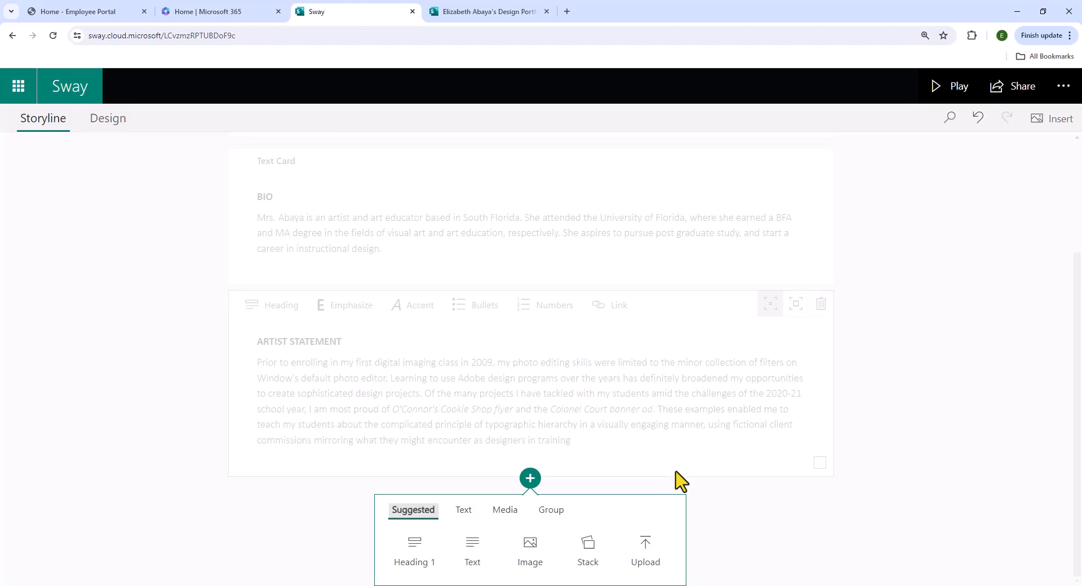
{"action": "left_click", "coordinate": [593, 548]}
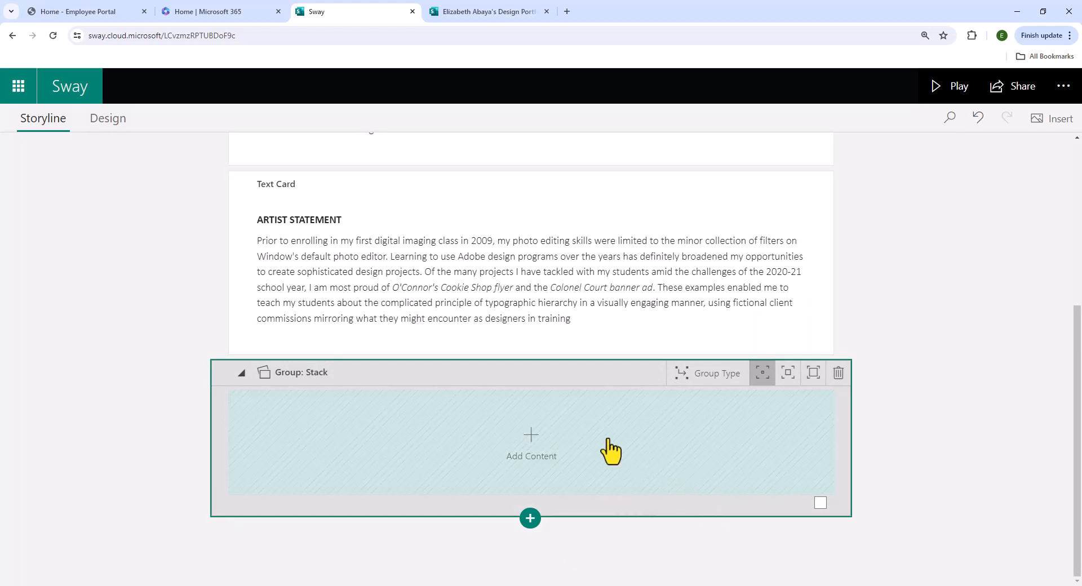
Upload the six image files, leaving out the two PDFs, from the desktop folder "My amazing design examples" as content for the stack
{"action": "left_click", "coordinate": [539, 448]}
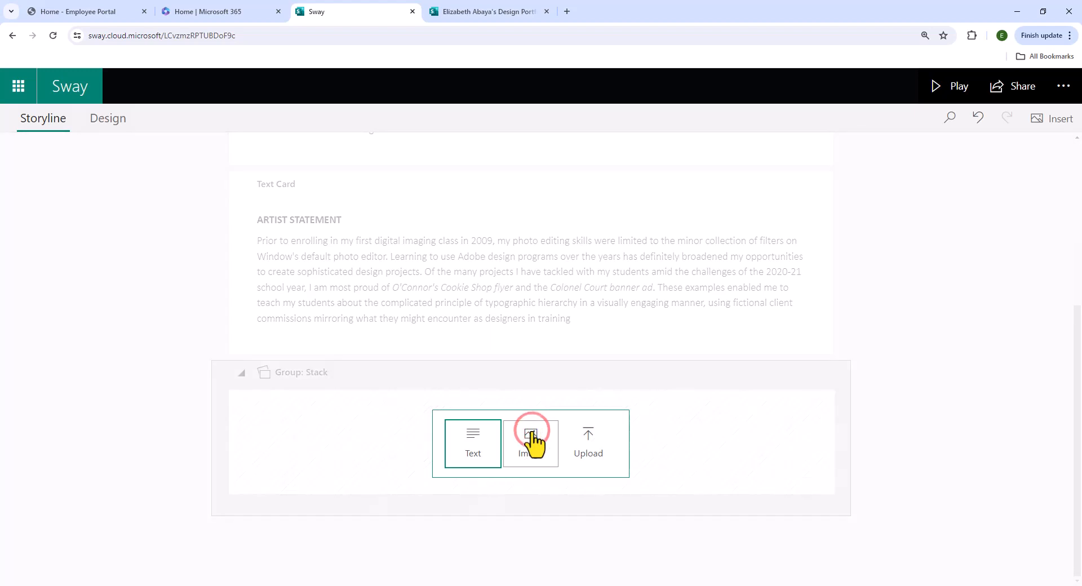
{"action": "left_click", "coordinate": [588, 442]}
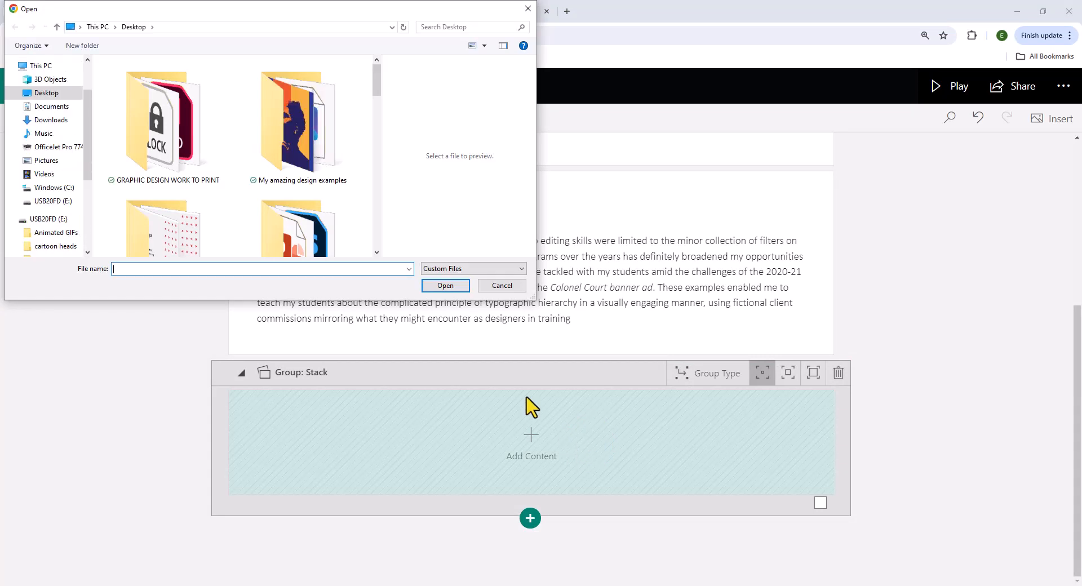
{"action": "double_click", "coordinate": [320, 115]}
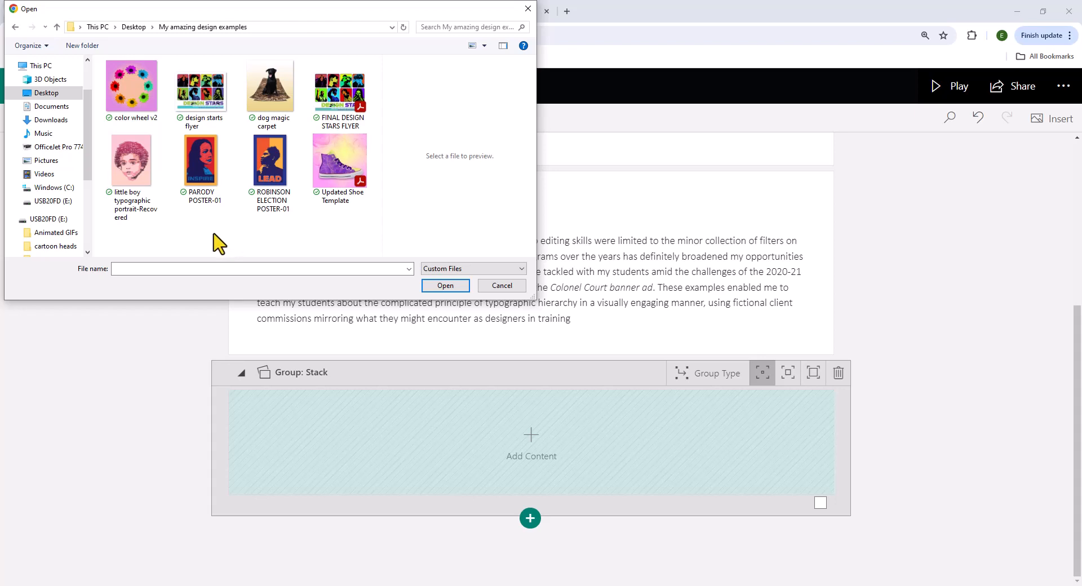
{"action": "left_click", "coordinate": [142, 93]}
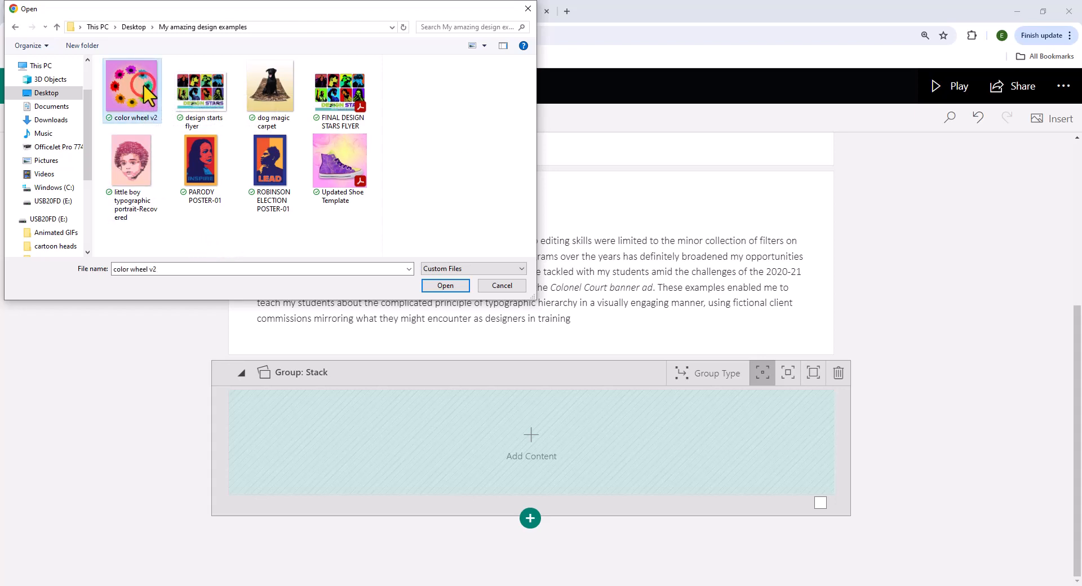
{"action": "left_click", "coordinate": [140, 172], "text": "ctrl"}
{"action": "left_click", "coordinate": [210, 175], "text": "ctrl"}
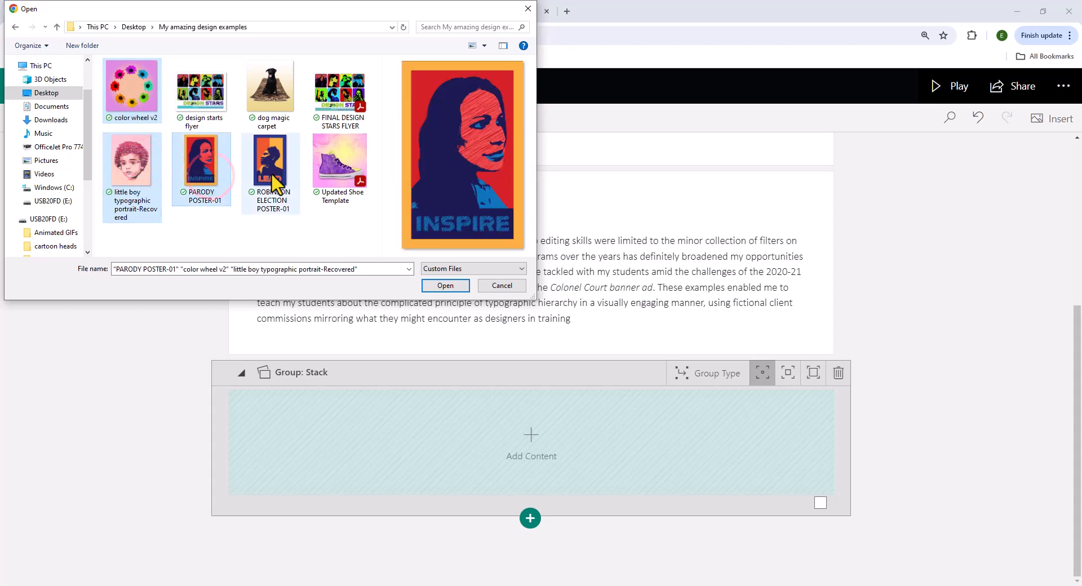
{"action": "left_click", "coordinate": [273, 172], "text": "ctrl"}
{"action": "left_click", "coordinate": [270, 101], "text": "ctrl"}
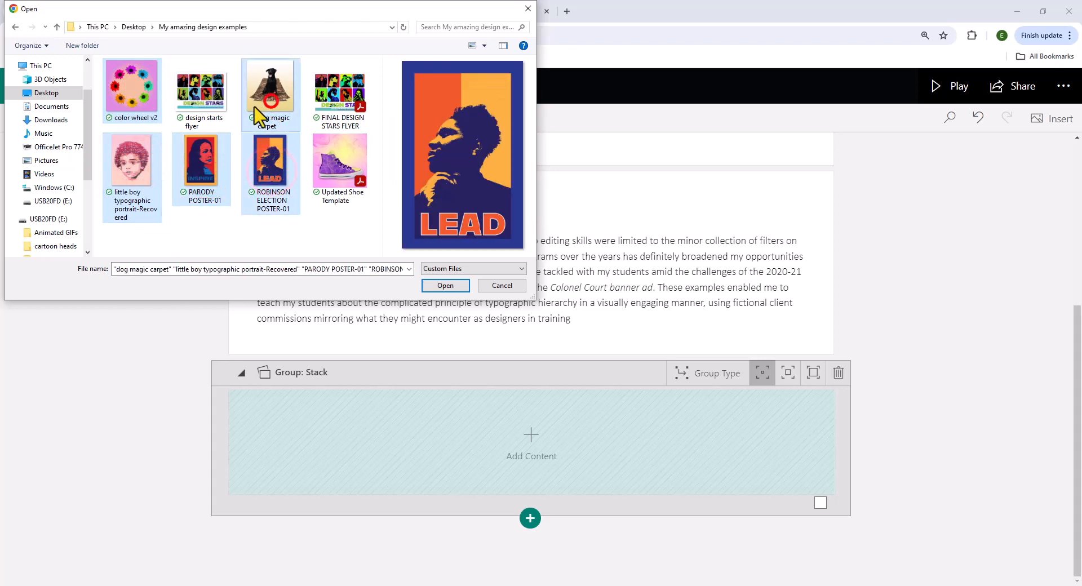
{"action": "left_click", "coordinate": [213, 104], "text": "ctrl"}
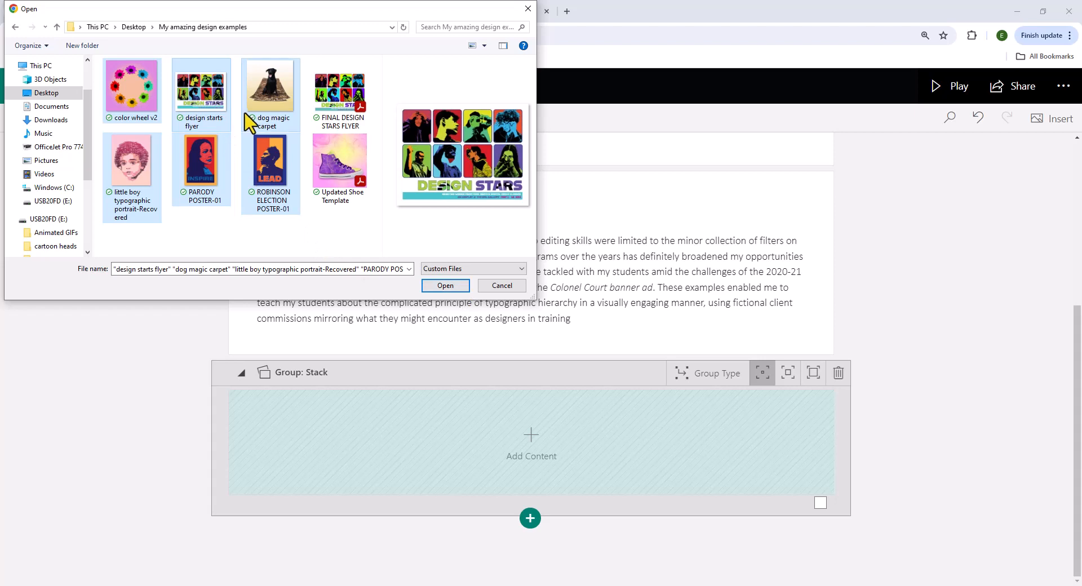
{"action": "left_click", "coordinate": [341, 101], "text": "ctrl"}
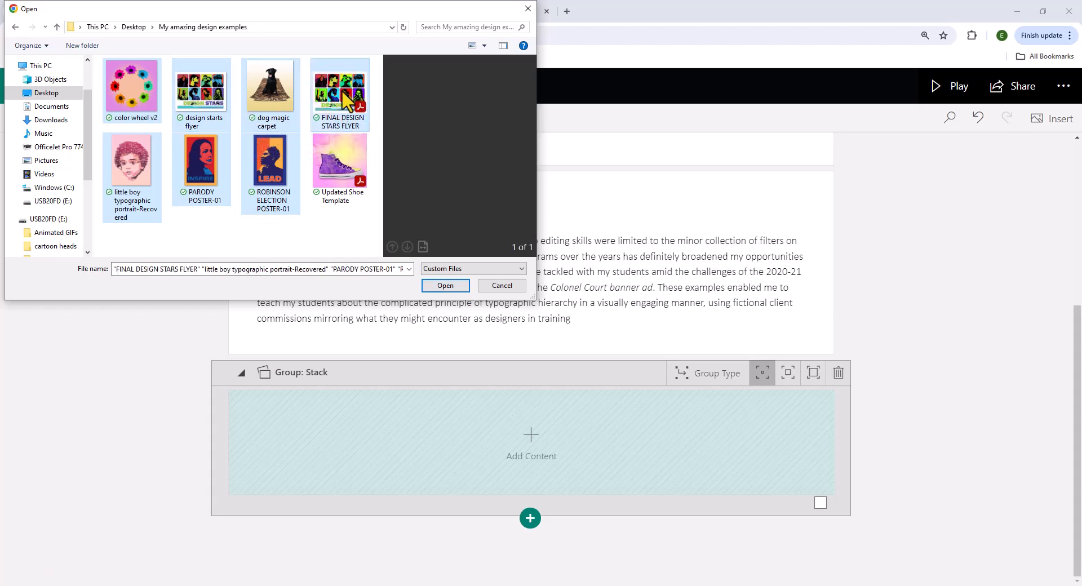
{"action": "left_click", "coordinate": [345, 89], "text": "ctrl"}
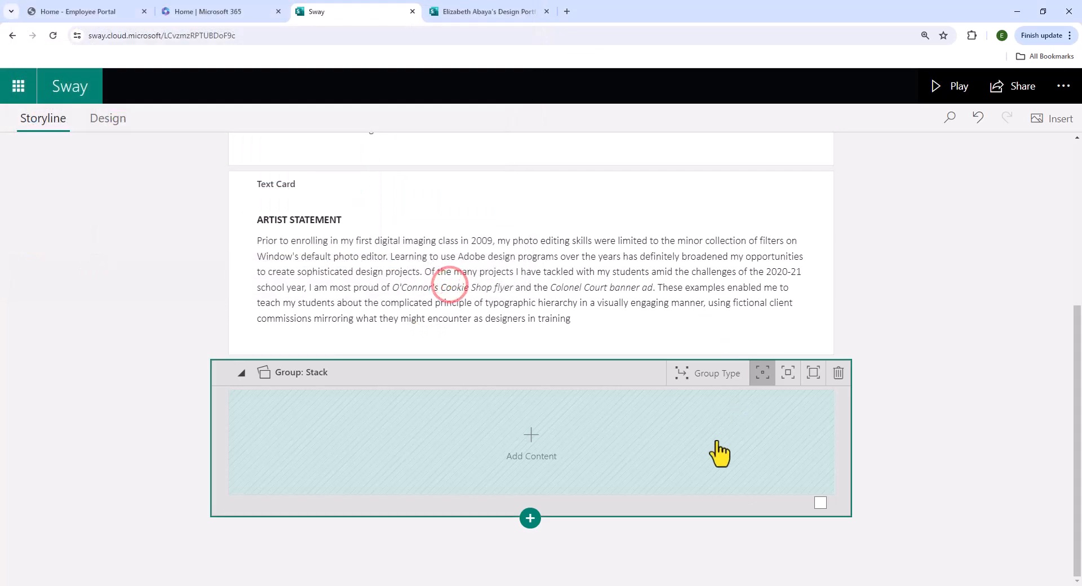
Move the selected uploaded image cards together into the empty Stack group
{"action": "scroll", "coordinate": [580, 421], "scroll_direction": "up", "scroll_amount": 5}
{"action": "scroll", "coordinate": [580, 420], "scroll_direction": "up", "scroll_amount": 5}
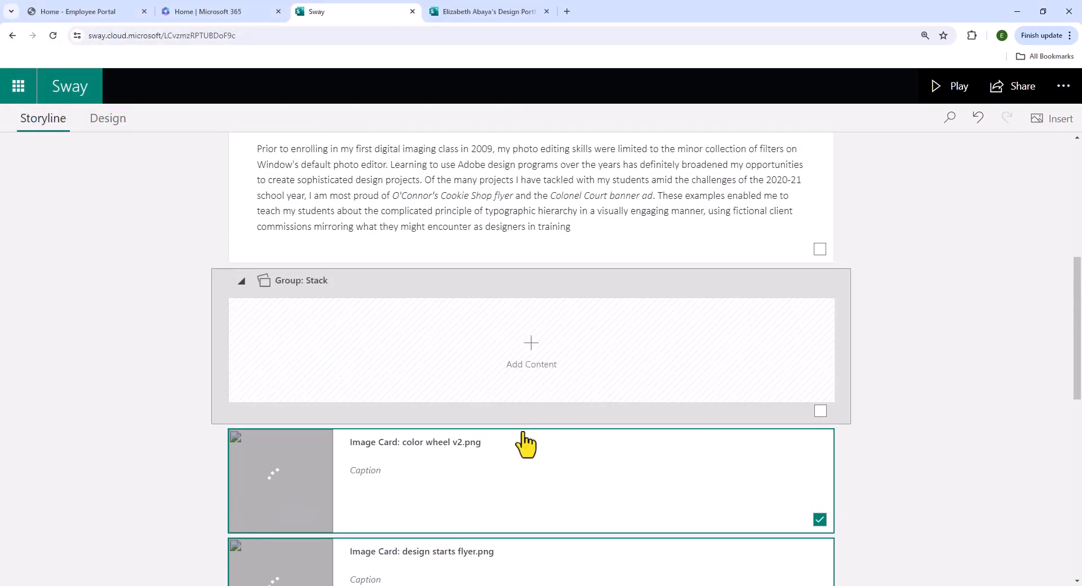
{"action": "left_click_drag", "start_coordinate": [507, 466], "coordinate": [501, 356]}
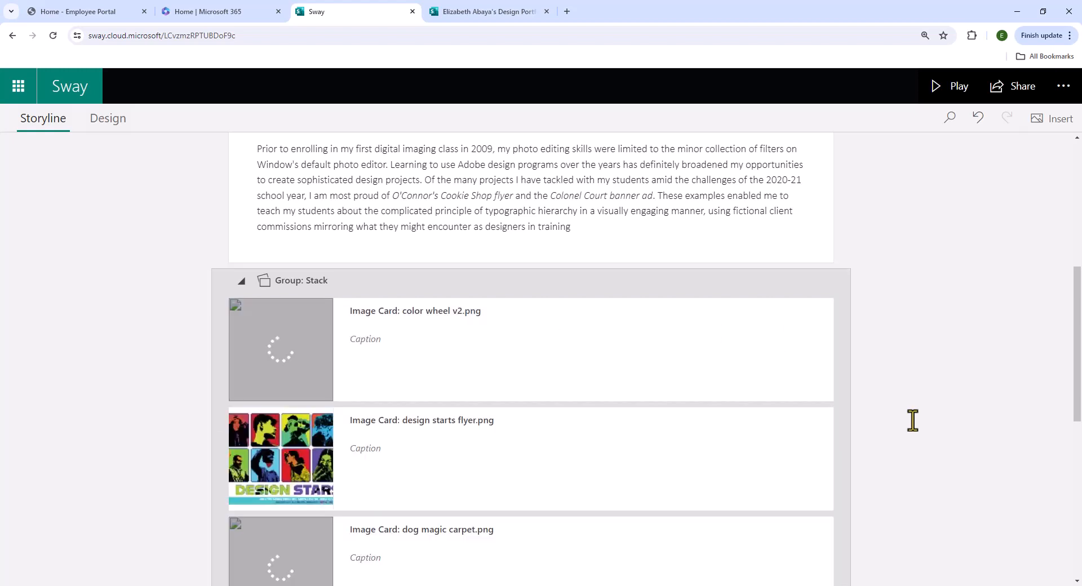
Set the emphasis of the whole image stack to the middle of its three levels
{"action": "scroll", "coordinate": [912, 437], "scroll_direction": "down", "scroll_amount": 2}
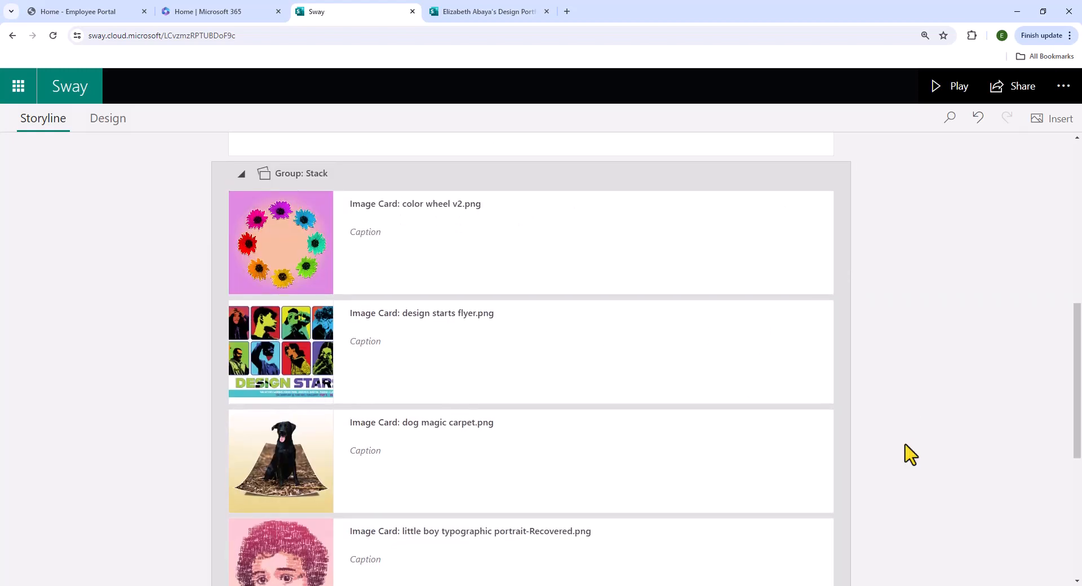
{"action": "scroll", "coordinate": [904, 448], "scroll_direction": "up", "scroll_amount": 2}
{"action": "scroll", "coordinate": [700, 457], "scroll_direction": "down", "scroll_amount": 7}
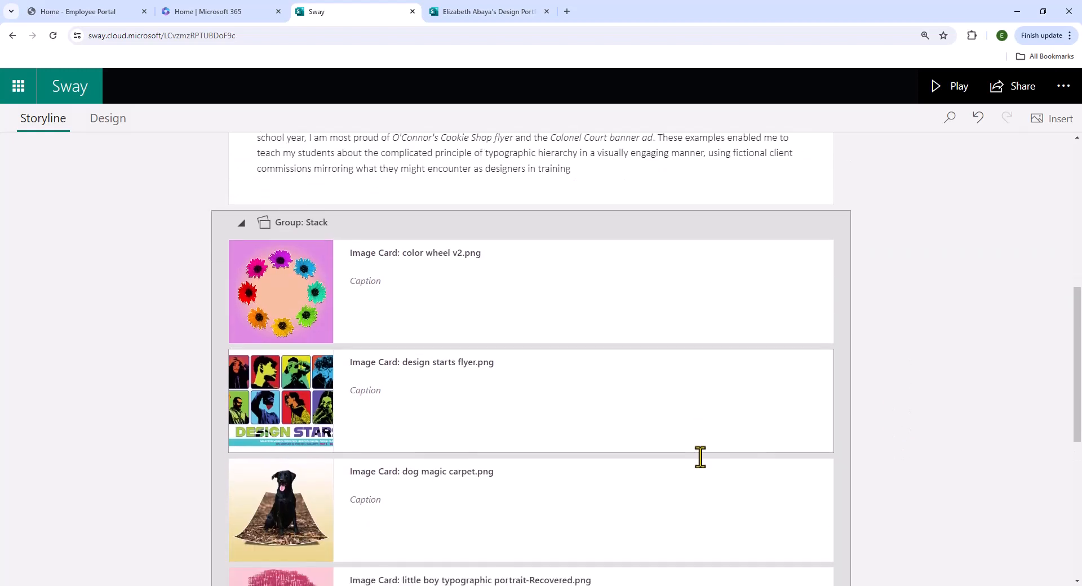
{"action": "scroll", "coordinate": [697, 461], "scroll_direction": "up", "scroll_amount": 6}
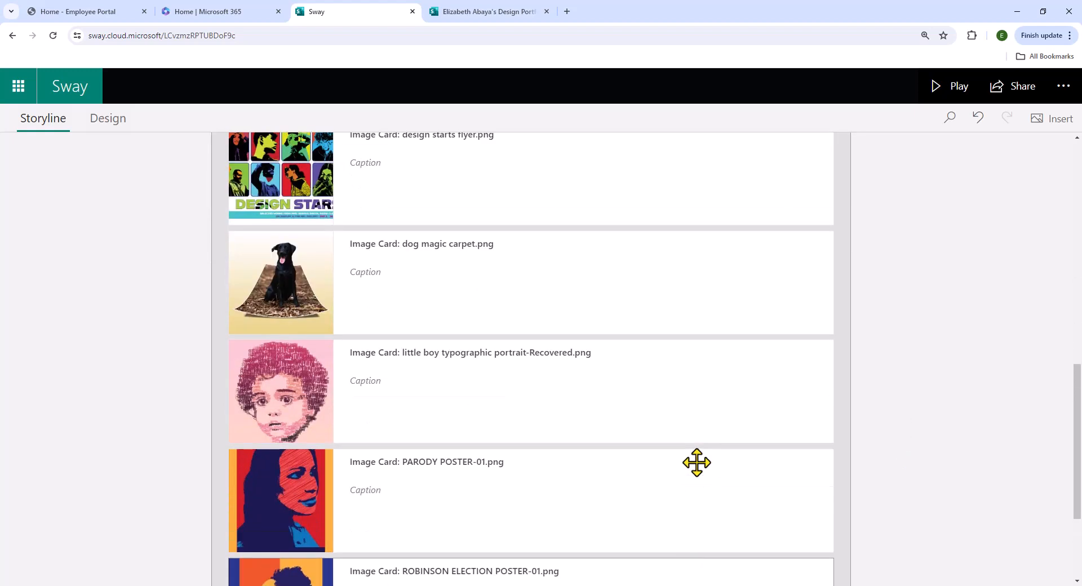
{"action": "scroll", "coordinate": [697, 463], "scroll_direction": "up", "scroll_amount": 1}
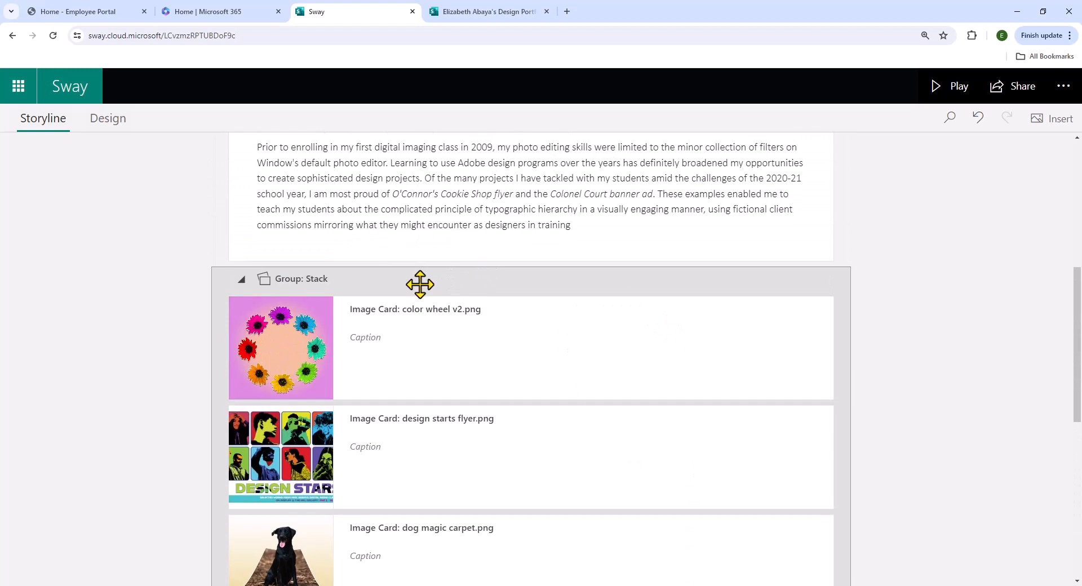
{"action": "left_click", "coordinate": [655, 283]}
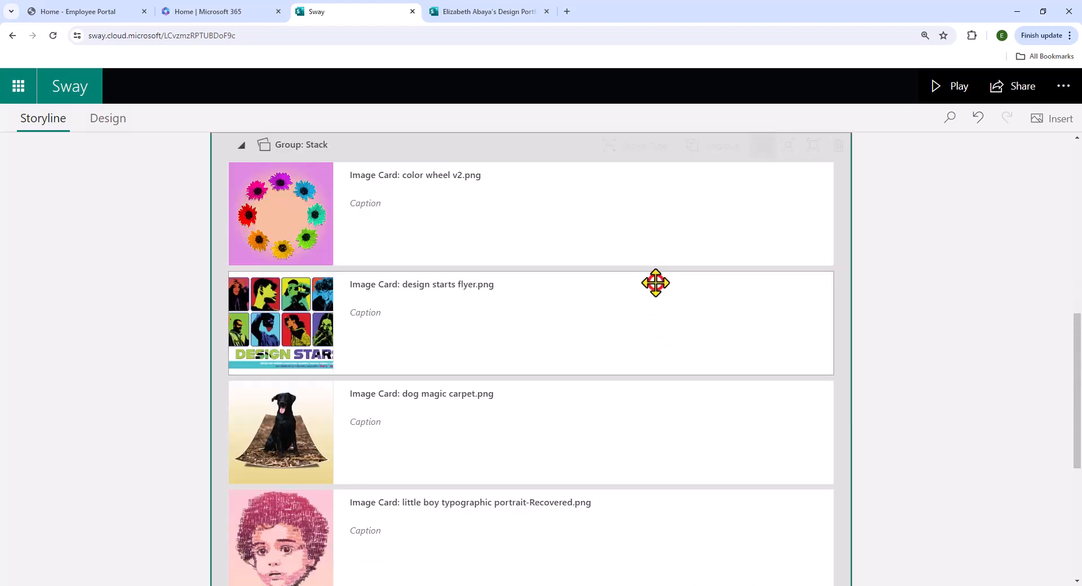
{"action": "scroll", "coordinate": [237, 211], "scroll_direction": "up", "scroll_amount": 2}
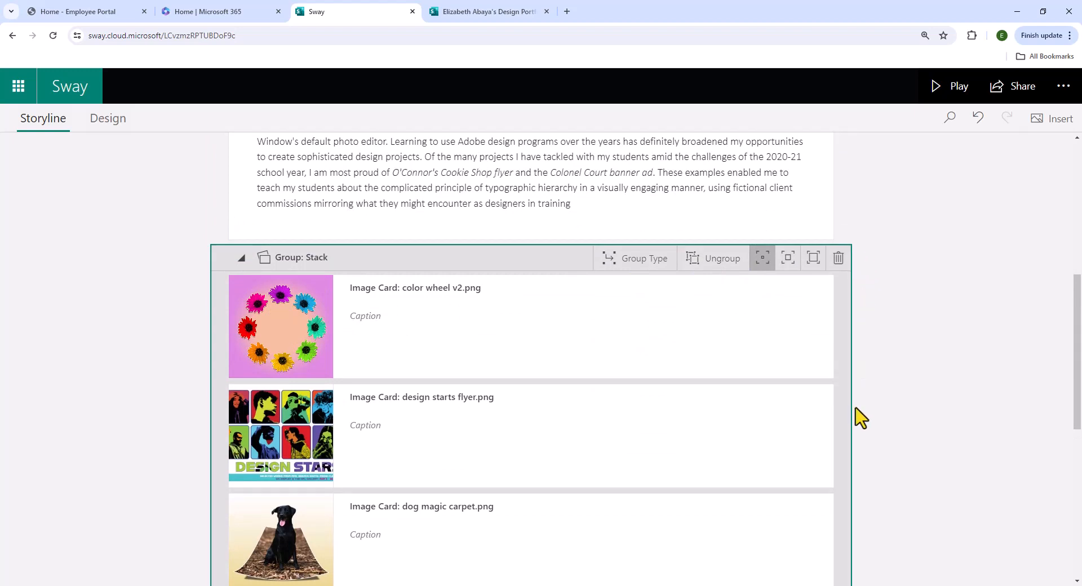
{"action": "left_click", "coordinate": [789, 261]}
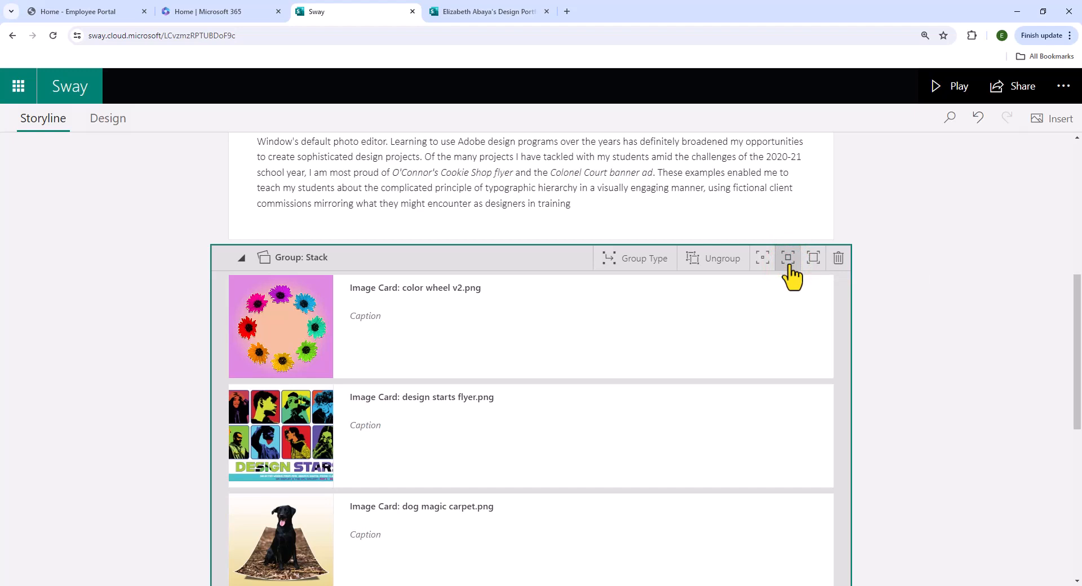
Play the Sway and view the portfolio page from the title down to the image stack
{"action": "left_click", "coordinate": [960, 93]}
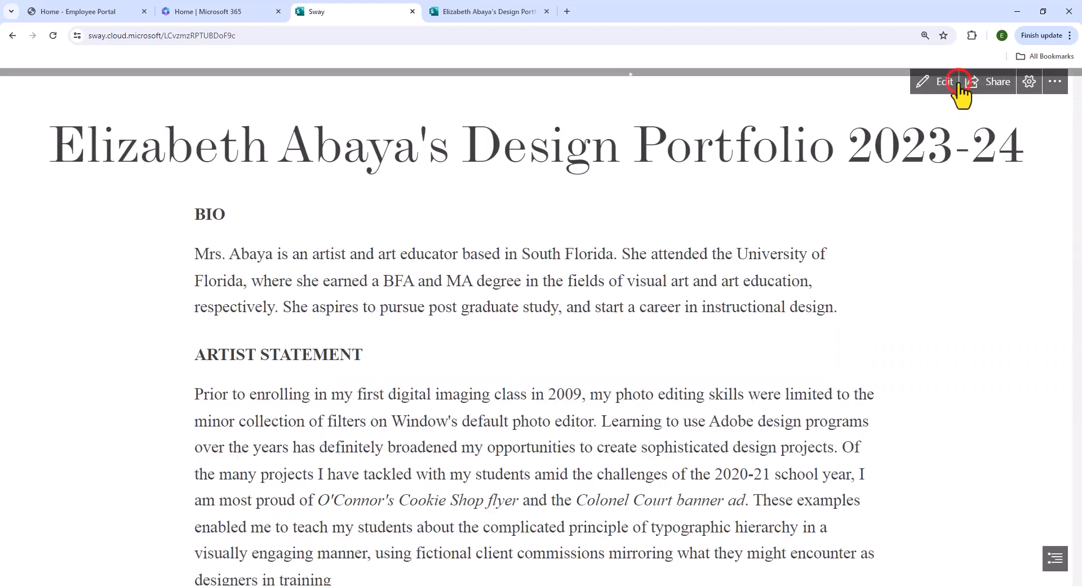
{"action": "left_click", "coordinate": [961, 90]}
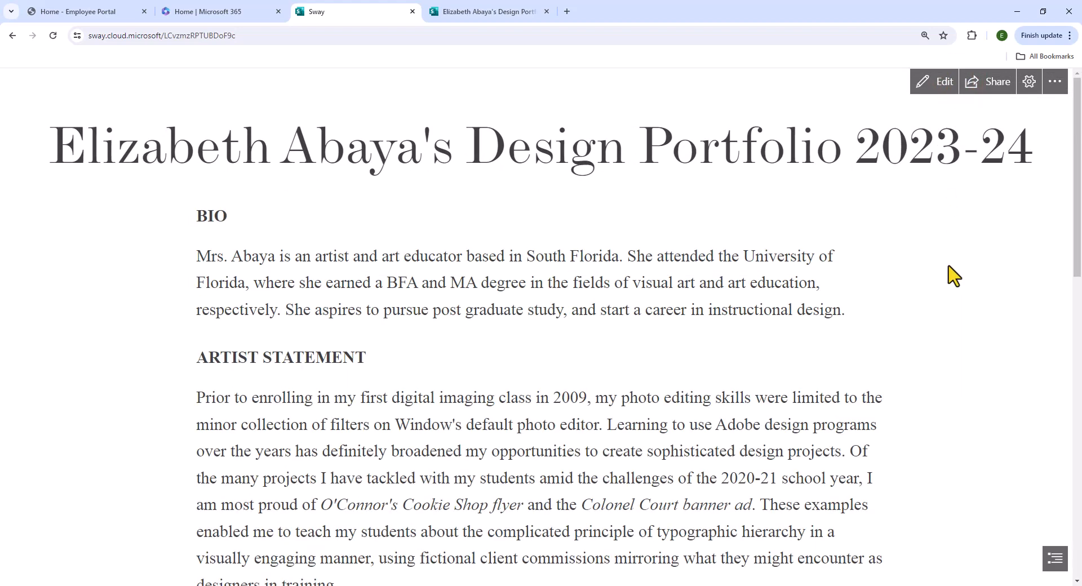
{"action": "scroll", "coordinate": [954, 276], "scroll_direction": "down", "scroll_amount": 5}
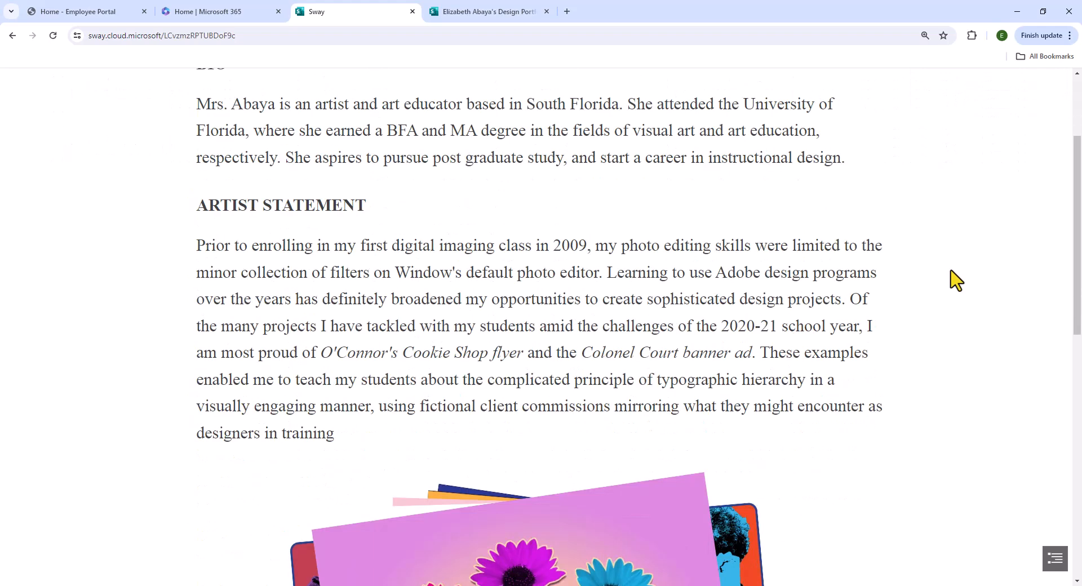
{"action": "scroll", "coordinate": [957, 282], "scroll_direction": "down", "scroll_amount": 5}
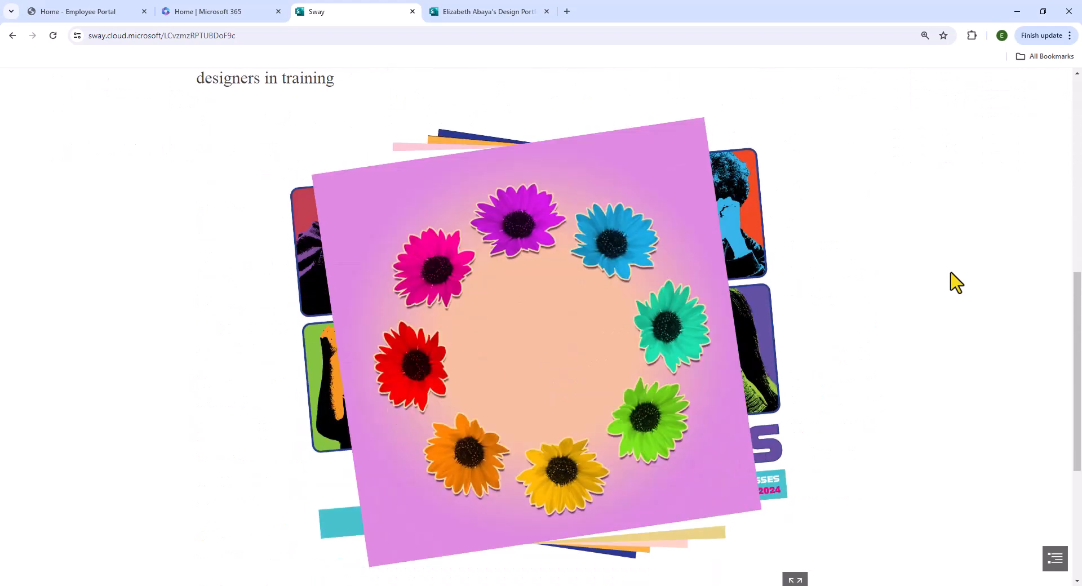
{"action": "scroll", "coordinate": [957, 282], "scroll_direction": "down", "scroll_amount": 2}
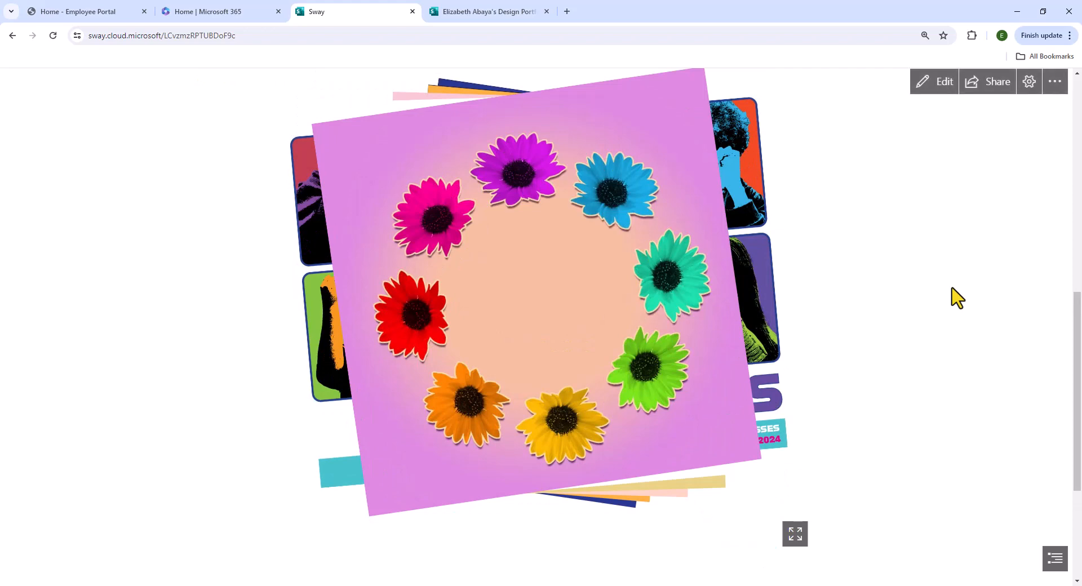
{"action": "scroll", "coordinate": [957, 297], "scroll_direction": "up", "scroll_amount": 1}
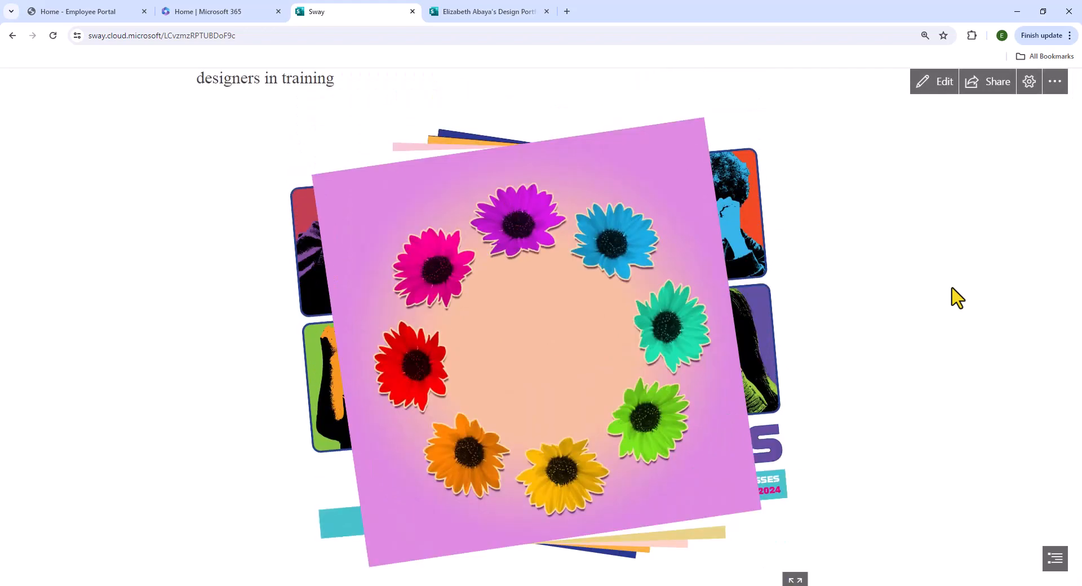
Flip through every image in the played stack until it cycles past the color wheel to the Design Stars flyer
{"action": "left_click", "coordinate": [626, 389]}
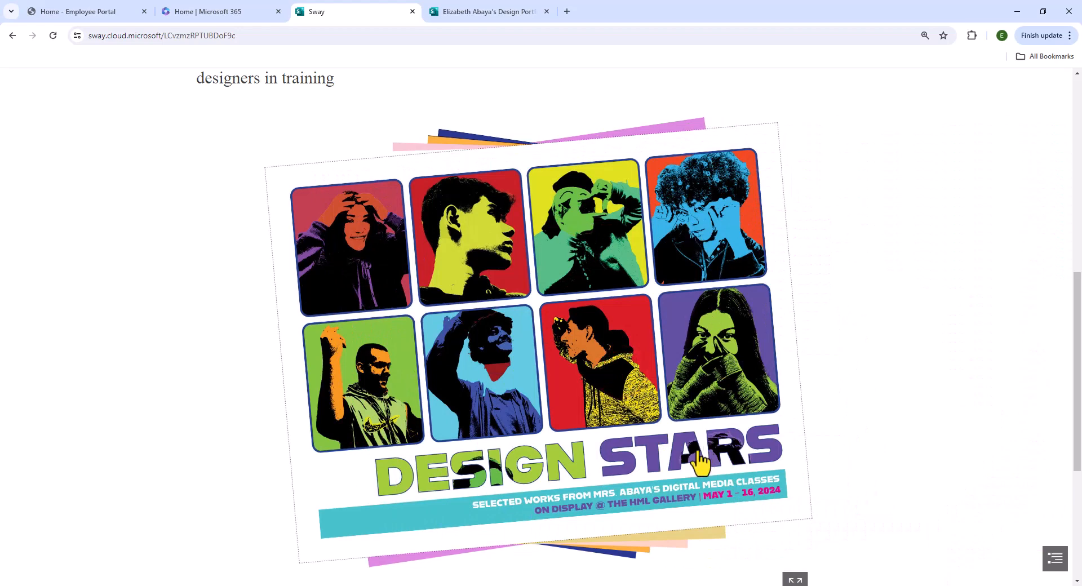
{"action": "left_click", "coordinate": [699, 461]}
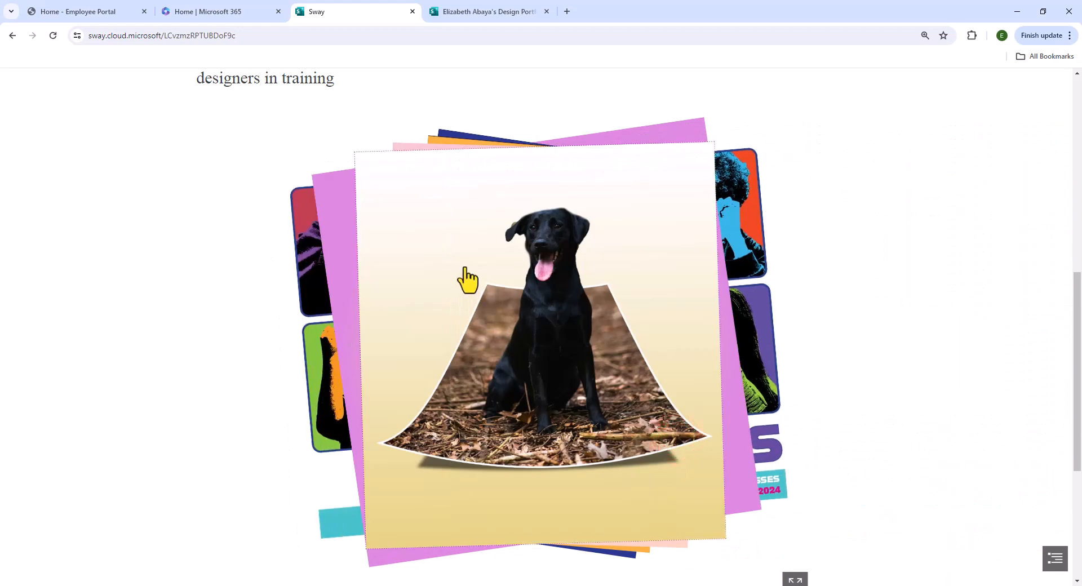
{"action": "left_click", "coordinate": [465, 265]}
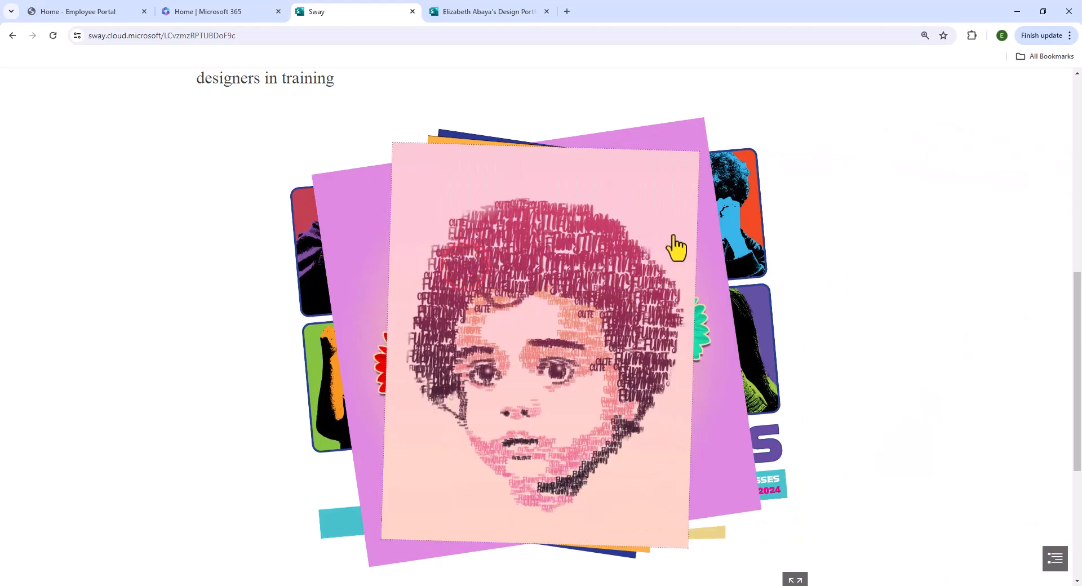
{"action": "left_click", "coordinate": [591, 372]}
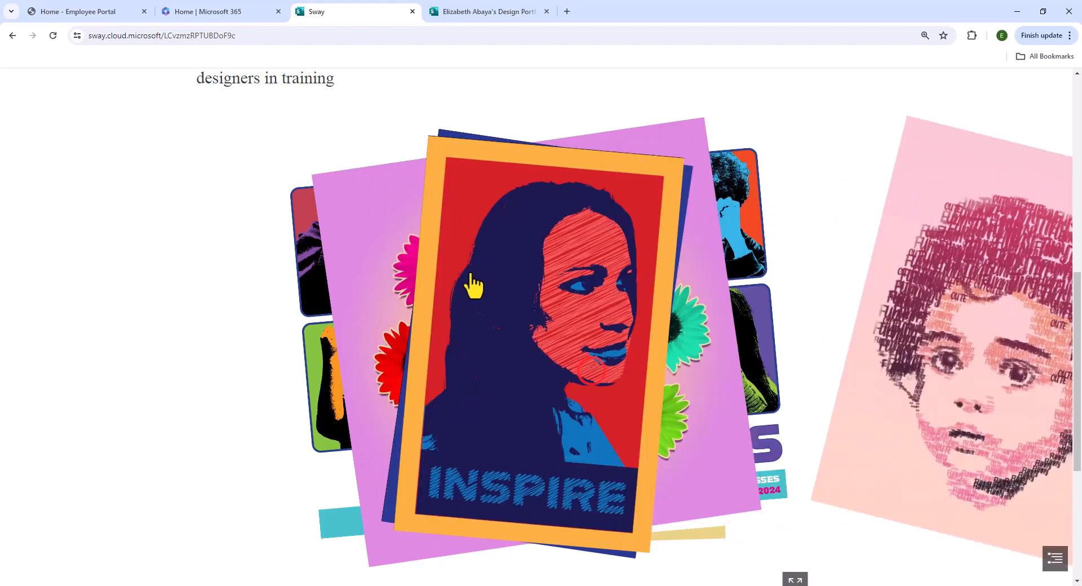
{"action": "left_click", "coordinate": [608, 353]}
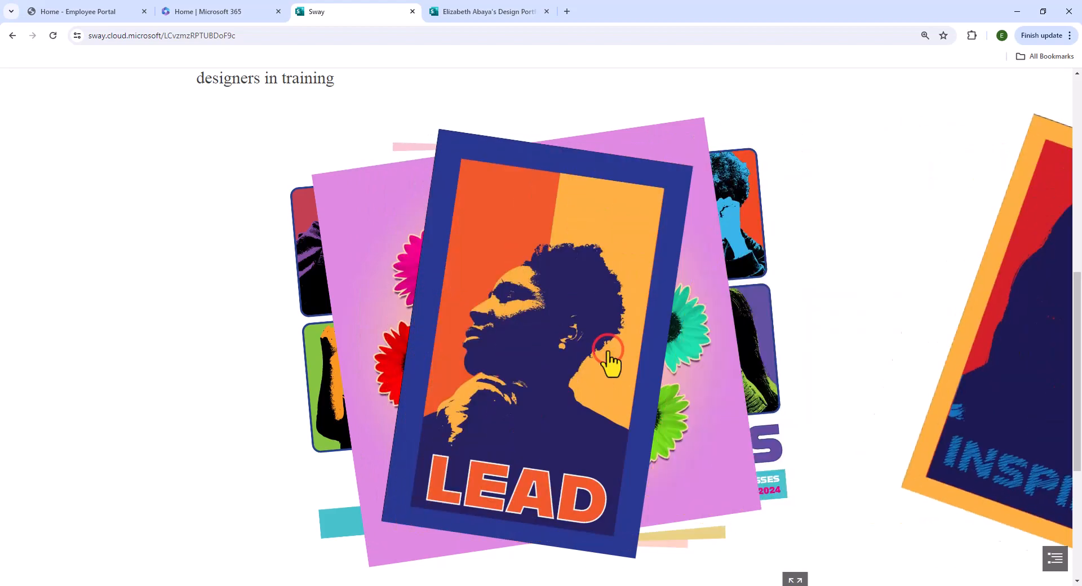
{"action": "left_click", "coordinate": [607, 392]}
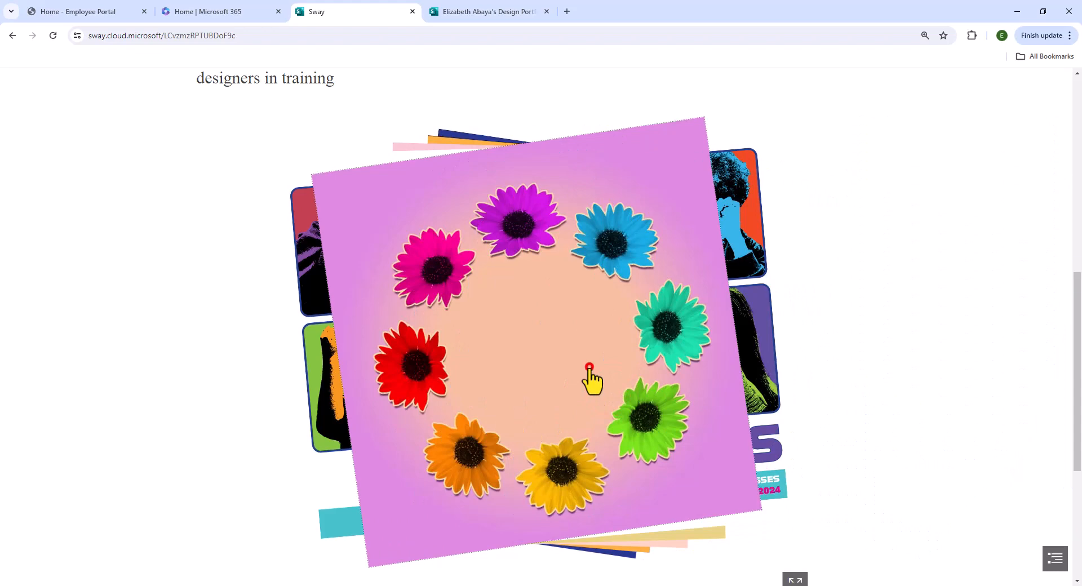
{"action": "left_click", "coordinate": [590, 368]}
{"action": "scroll", "coordinate": [674, 483], "scroll_direction": "up", "scroll_amount": 1}
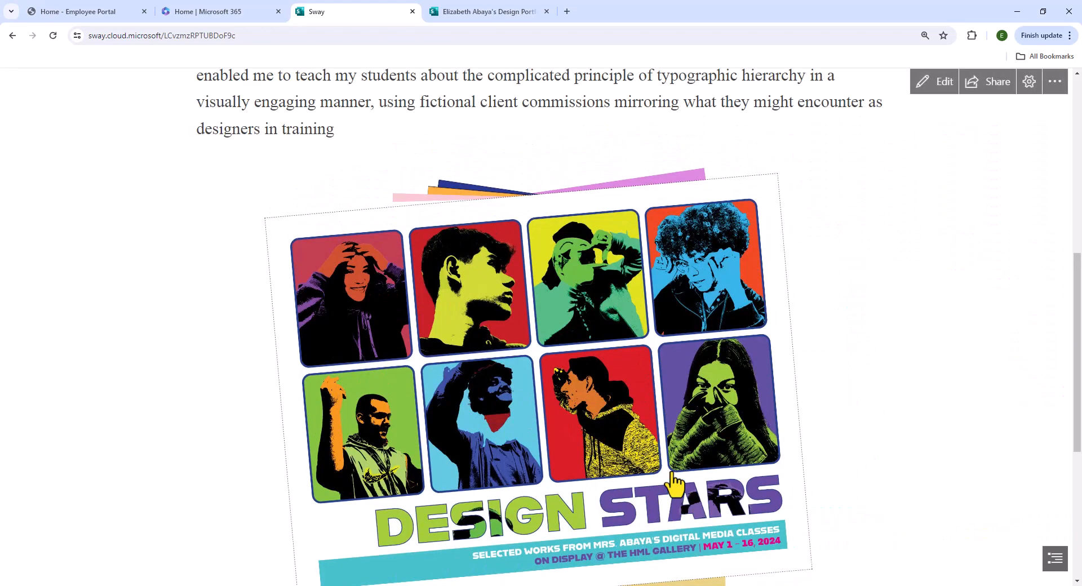
Return to editing the Sway and set the image stack's emphasis to the lowest of its three levels
{"action": "scroll", "coordinate": [674, 484], "scroll_direction": "down", "scroll_amount": 1}
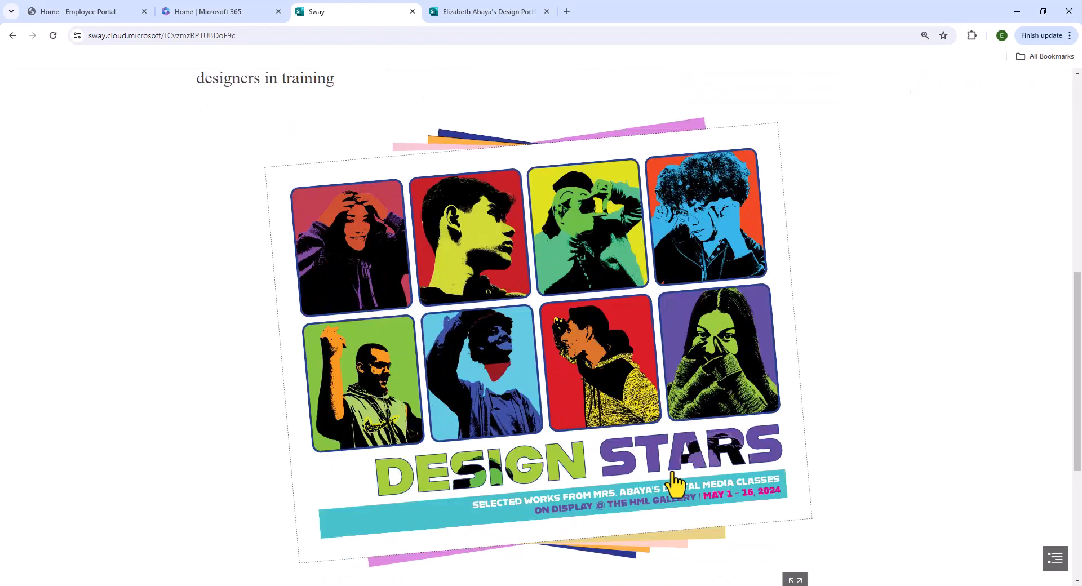
{"action": "scroll", "coordinate": [674, 483], "scroll_direction": "up", "scroll_amount": 1}
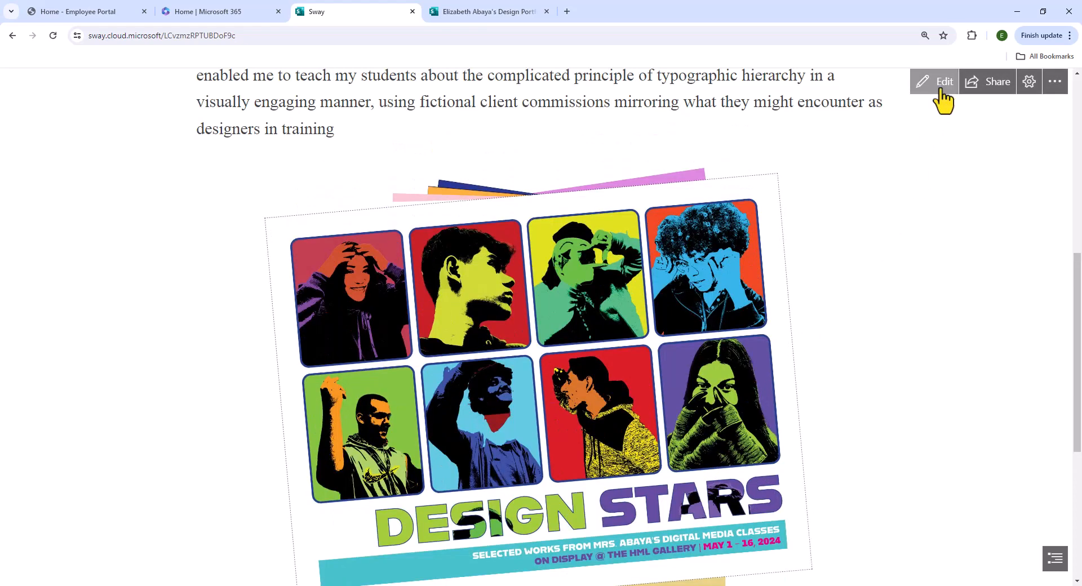
{"action": "left_click", "coordinate": [942, 85]}
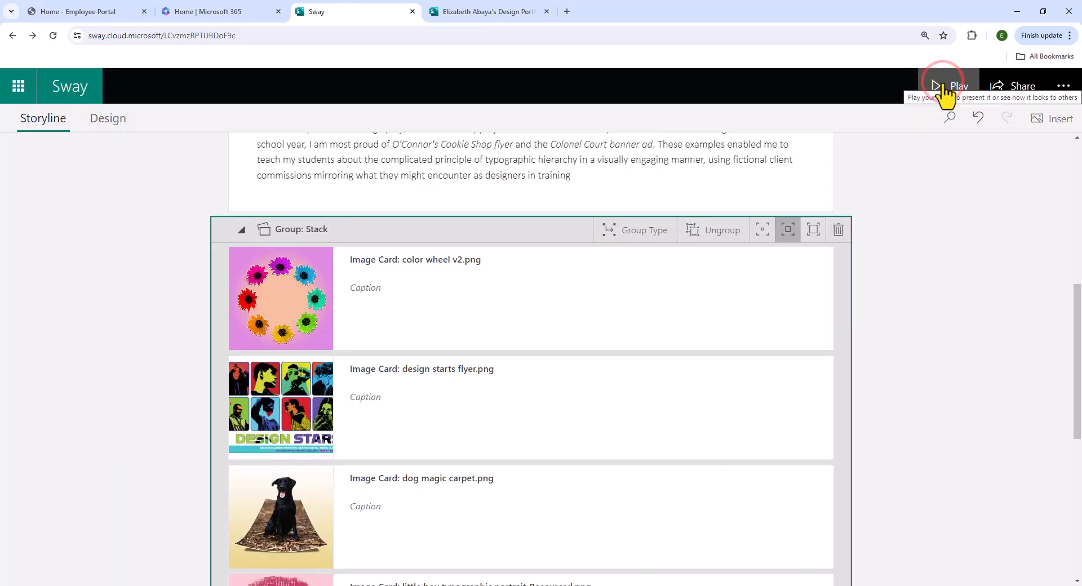
{"action": "left_click", "coordinate": [763, 233]}
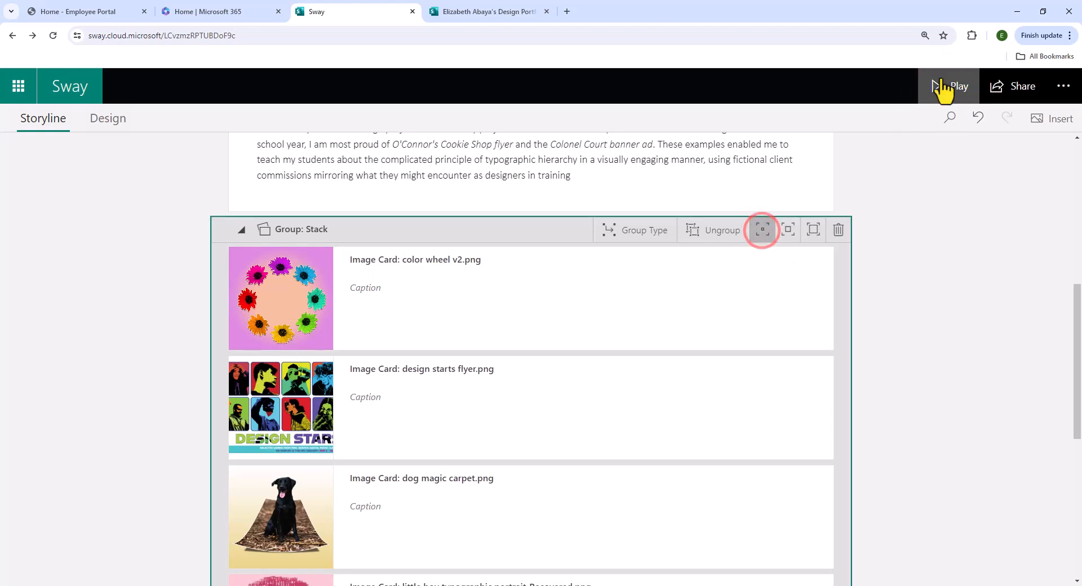
Play the Sway and view how the image stack displays at the lowest emphasis level
{"action": "left_click", "coordinate": [939, 88]}
{"action": "scroll", "coordinate": [883, 429], "scroll_direction": "down", "scroll_amount": 8}
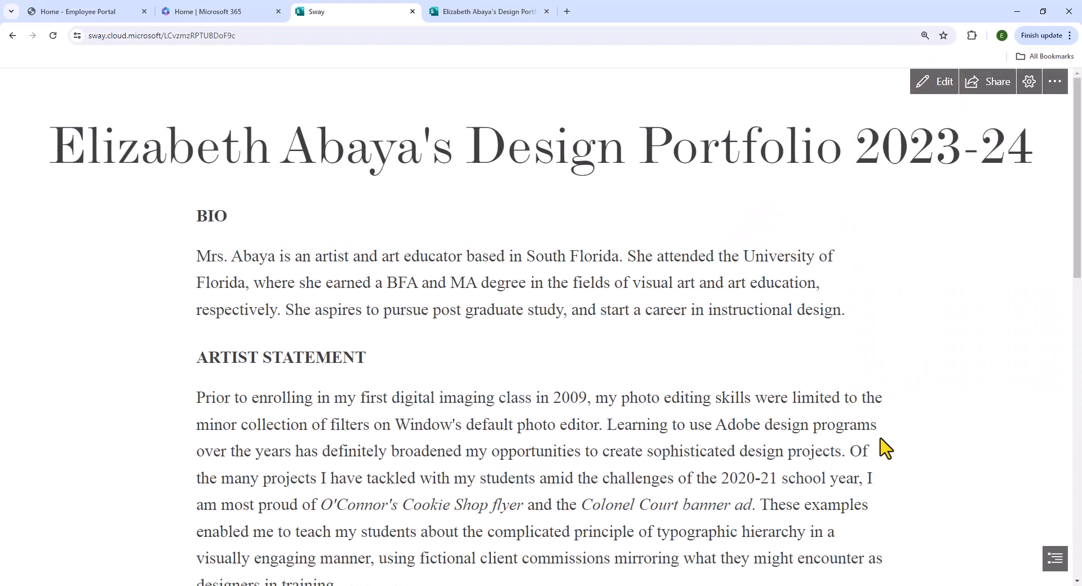
{"action": "scroll", "coordinate": [882, 449], "scroll_direction": "down", "scroll_amount": 3}
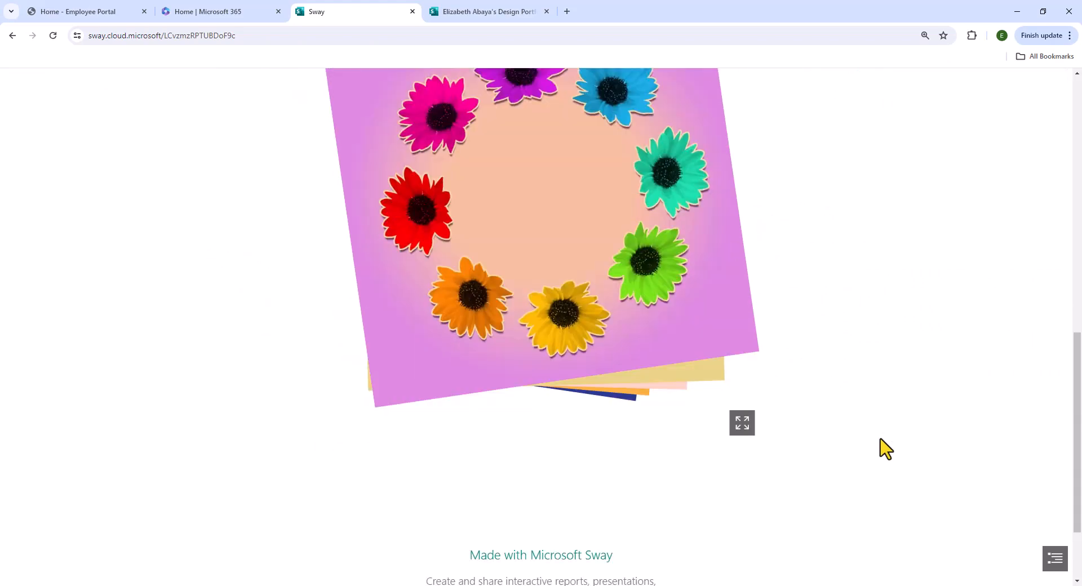
{"action": "scroll", "coordinate": [977, 180], "scroll_direction": "up", "scroll_amount": 5}
Return to editing the Sway and set the image stack's emphasis to the highest of its three levels
{"action": "left_click", "coordinate": [947, 81]}
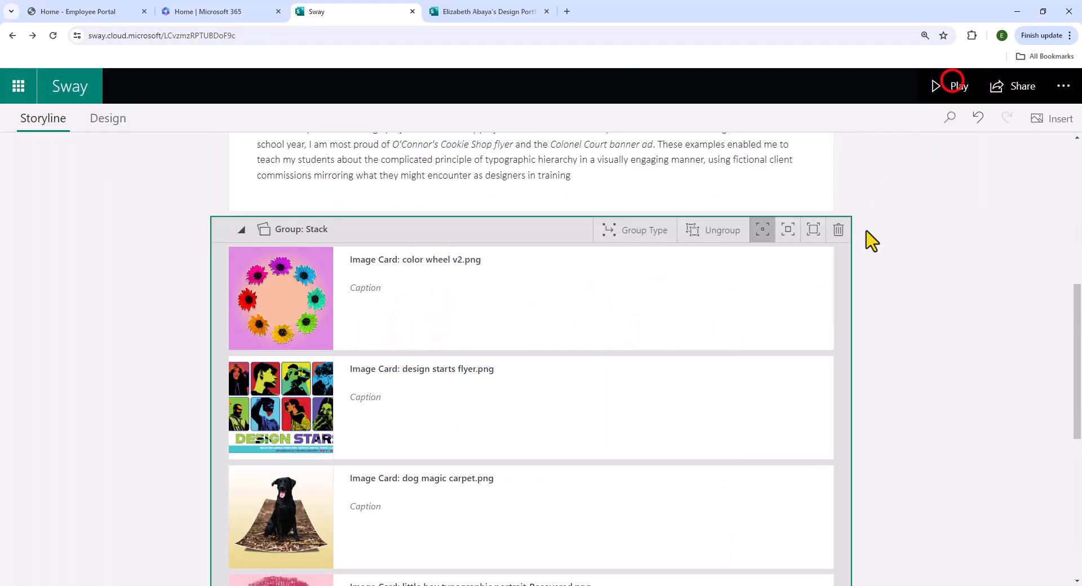
{"action": "left_click", "coordinate": [788, 237]}
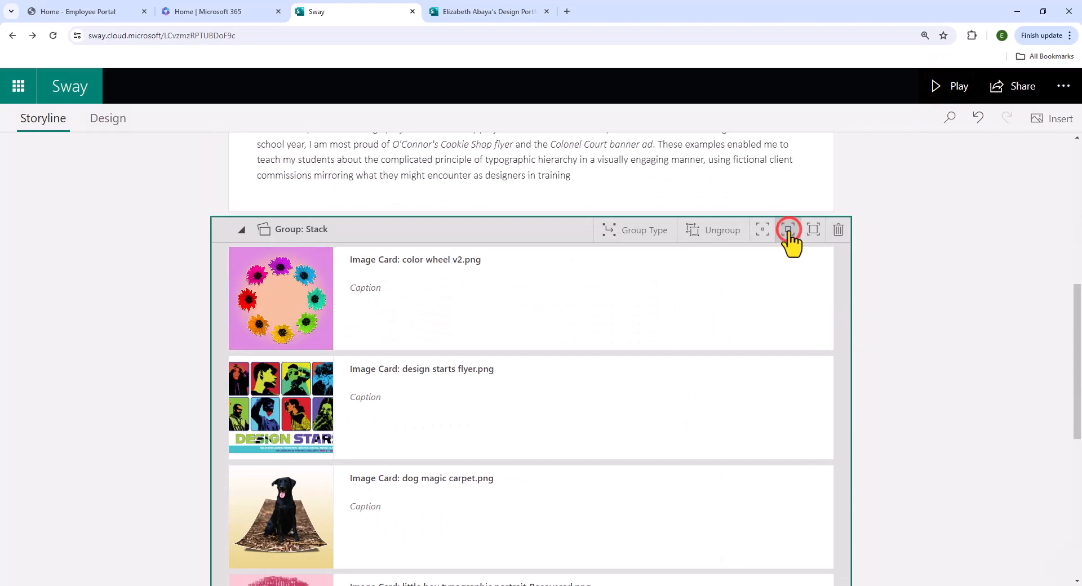
{"action": "left_click", "coordinate": [817, 235]}
Play the Sway to view the stack at the highest emphasis and flip past its color wheel image
{"action": "left_click", "coordinate": [938, 99]}
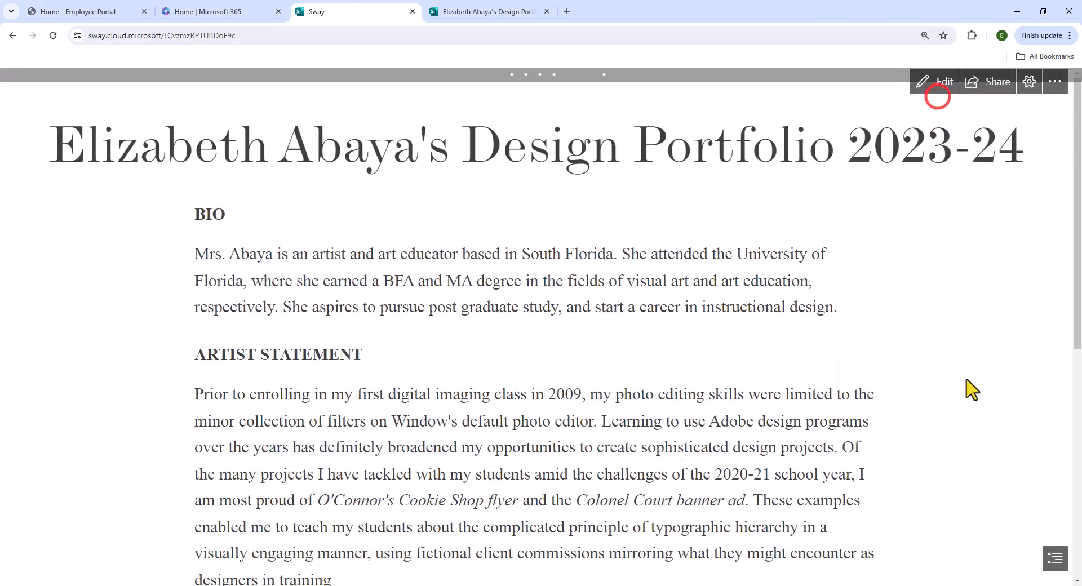
{"action": "scroll", "coordinate": [866, 338], "scroll_direction": "down", "scroll_amount": 10}
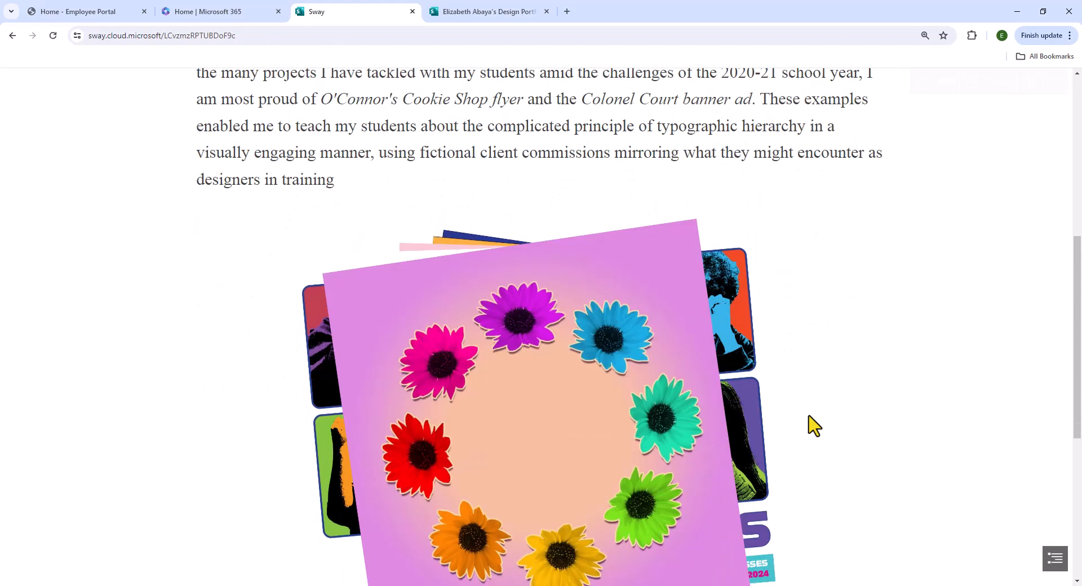
{"action": "left_click", "coordinate": [655, 311]}
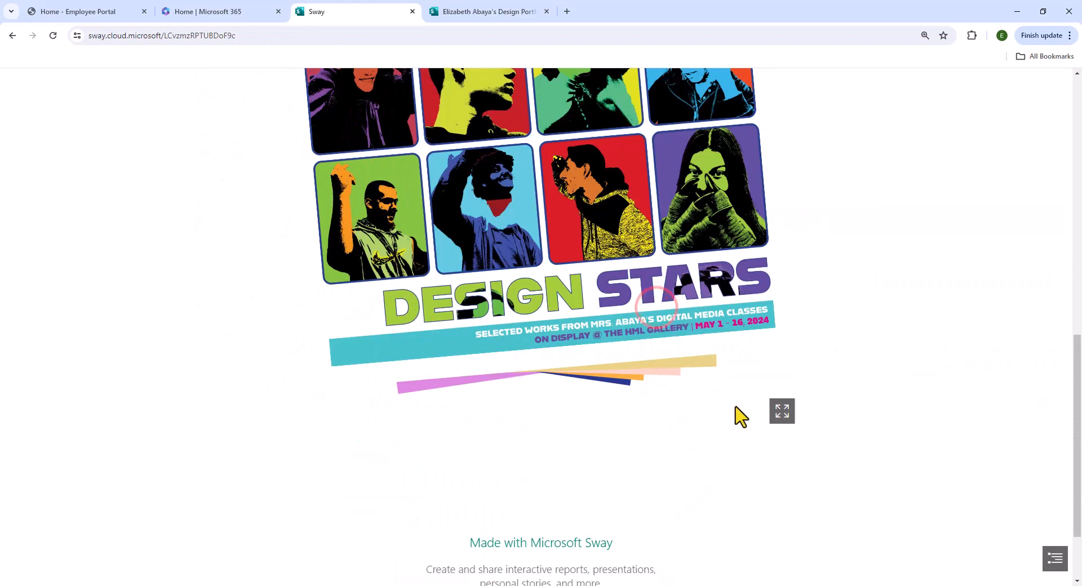
{"action": "scroll", "coordinate": [795, 420], "scroll_direction": "up", "scroll_amount": 5}
Reopen the Sway for editing and set the image stack's emphasis back to the middle level
{"action": "left_click", "coordinate": [927, 84]}
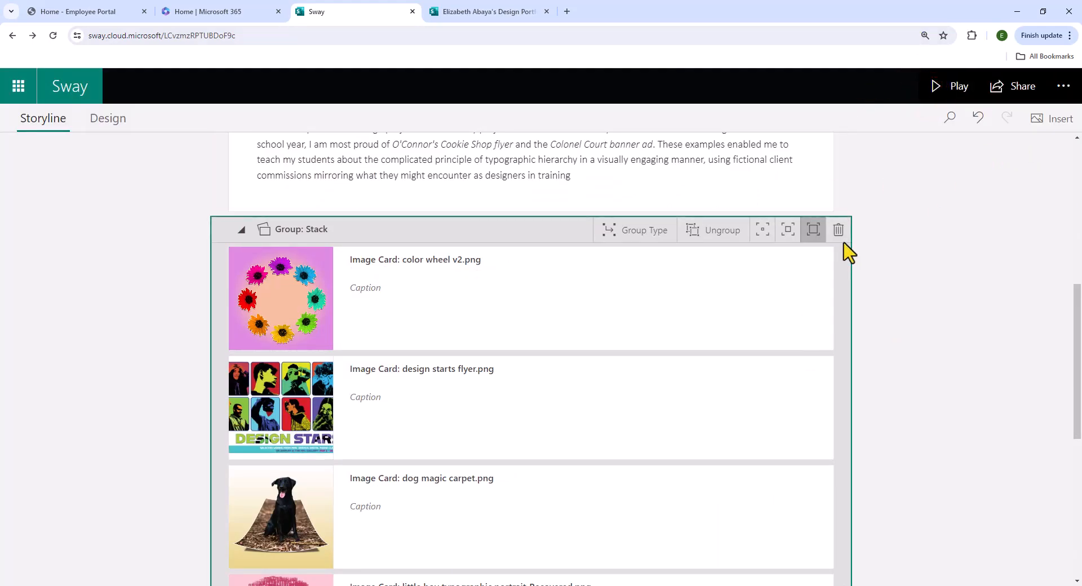
{"action": "left_click", "coordinate": [791, 229]}
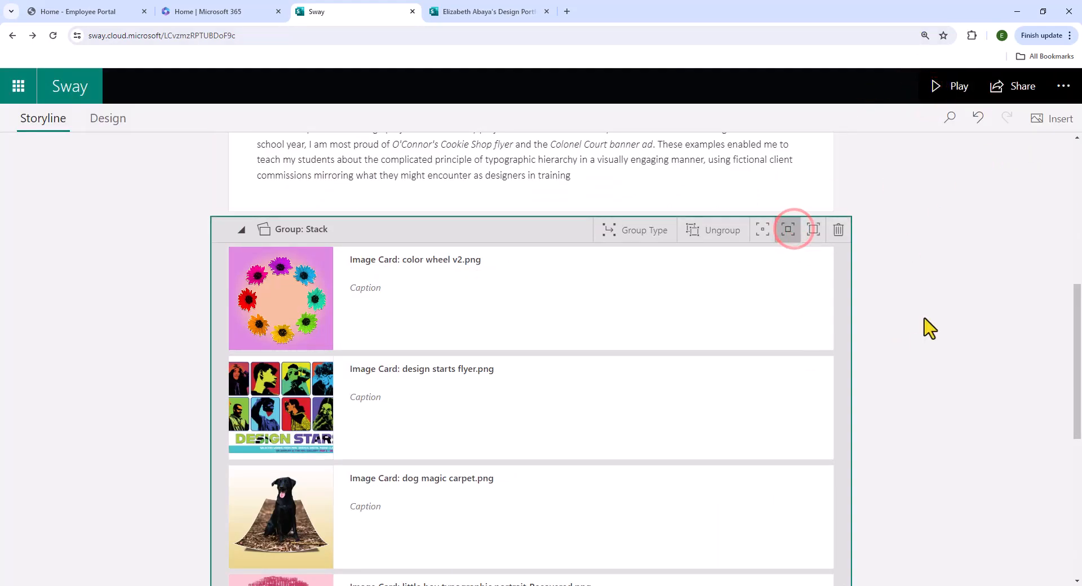
{"action": "scroll", "coordinate": [925, 380], "scroll_direction": "down", "scroll_amount": 2}
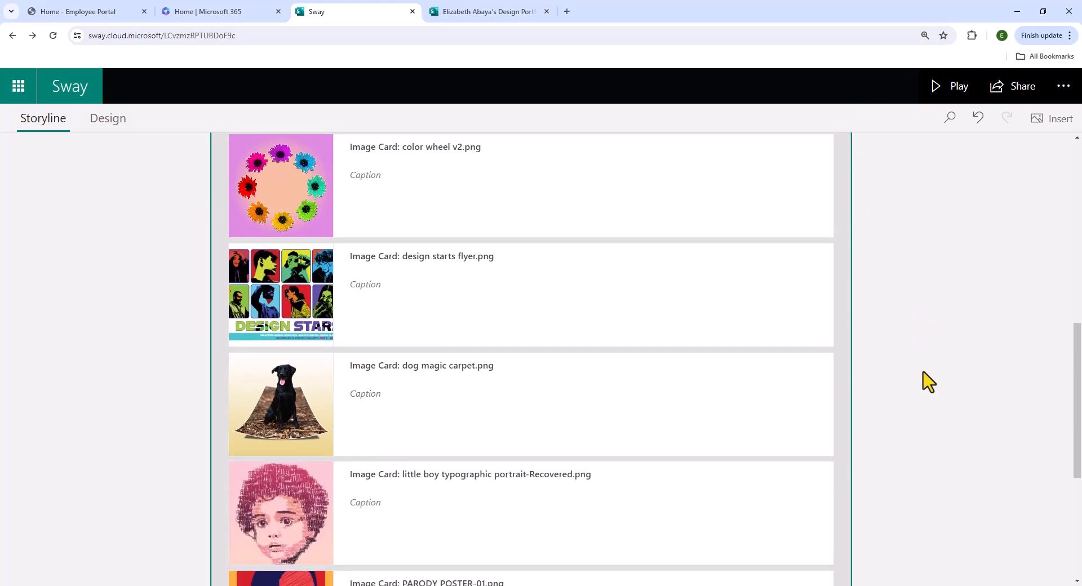
{"action": "scroll", "coordinate": [846, 350], "scroll_direction": "up", "scroll_amount": 2}
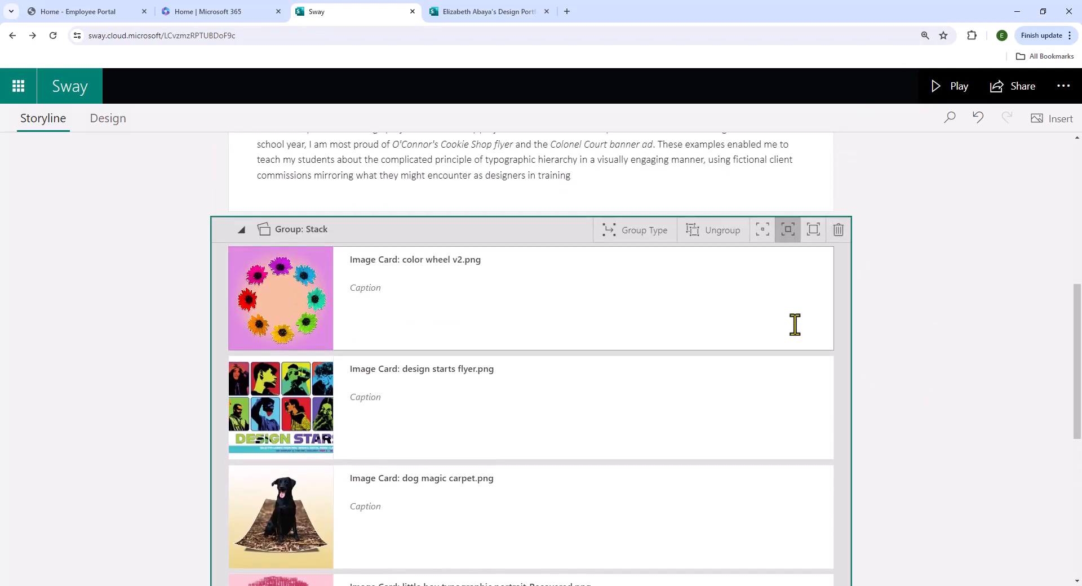
Change the group type of the project image cards from Stack to Grid
{"action": "left_click", "coordinate": [642, 234]}
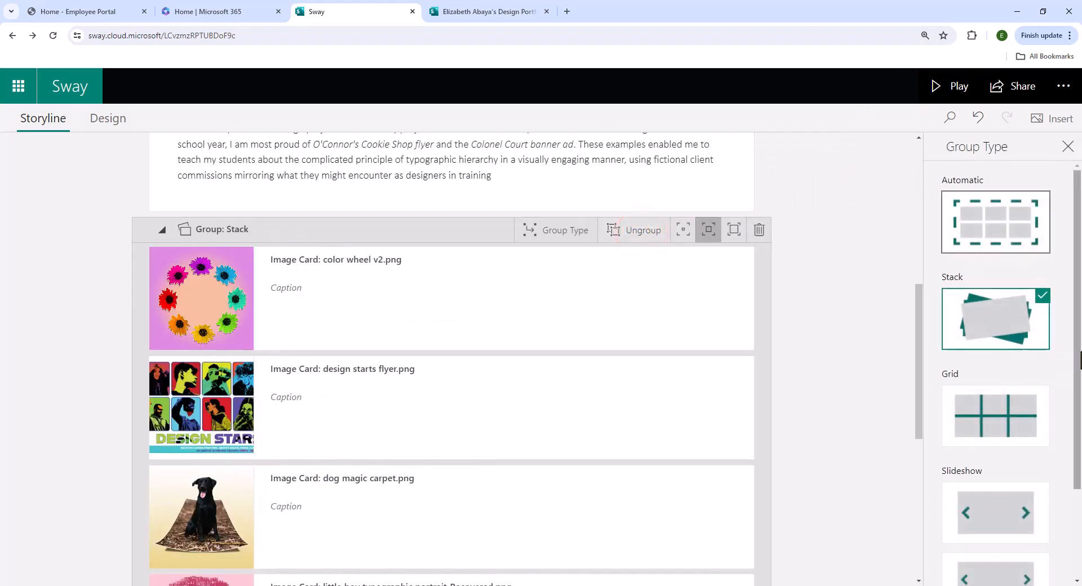
{"action": "left_click_drag", "start_coordinate": [1077, 330], "coordinate": [1081, 422]}
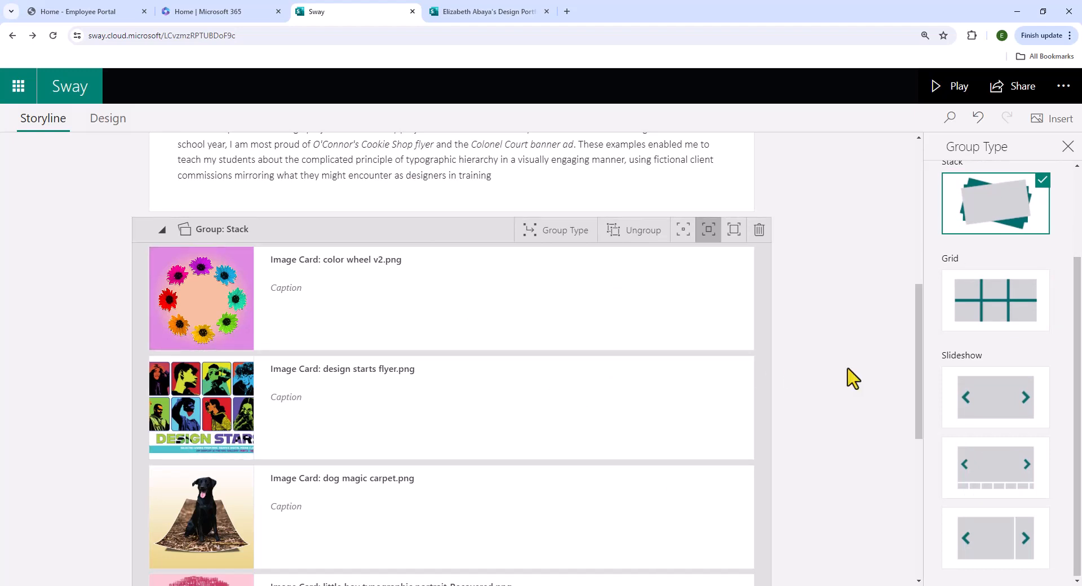
{"action": "left_click", "coordinate": [1000, 311]}
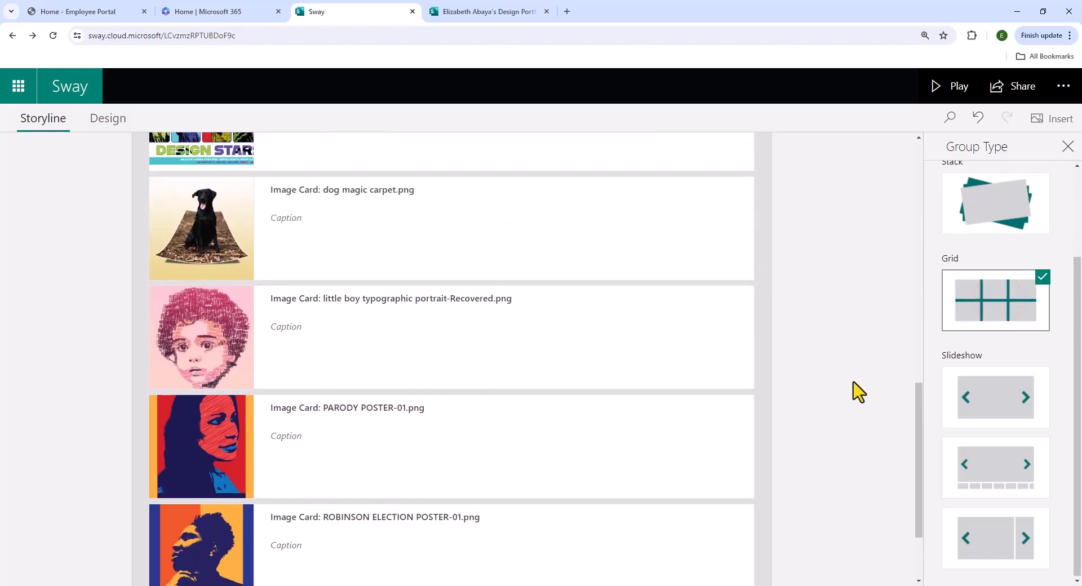
{"action": "scroll", "coordinate": [858, 392], "scroll_direction": "up", "scroll_amount": 3}
{"action": "scroll", "coordinate": [850, 329], "scroll_direction": "up", "scroll_amount": 2}
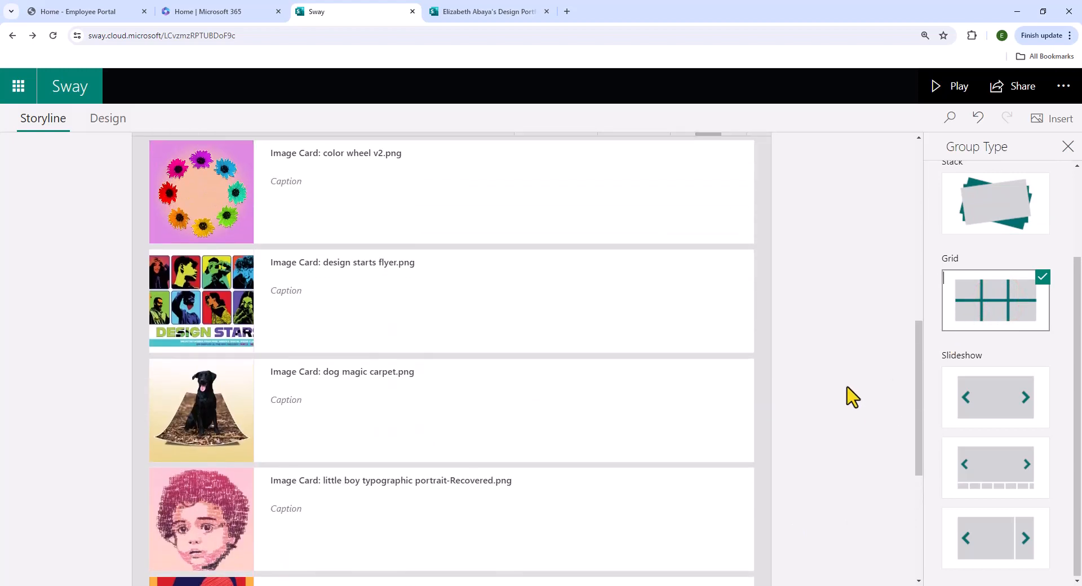
Play the Sway and view the project images laid out as a grid below the artist statement
{"action": "left_click", "coordinate": [965, 90]}
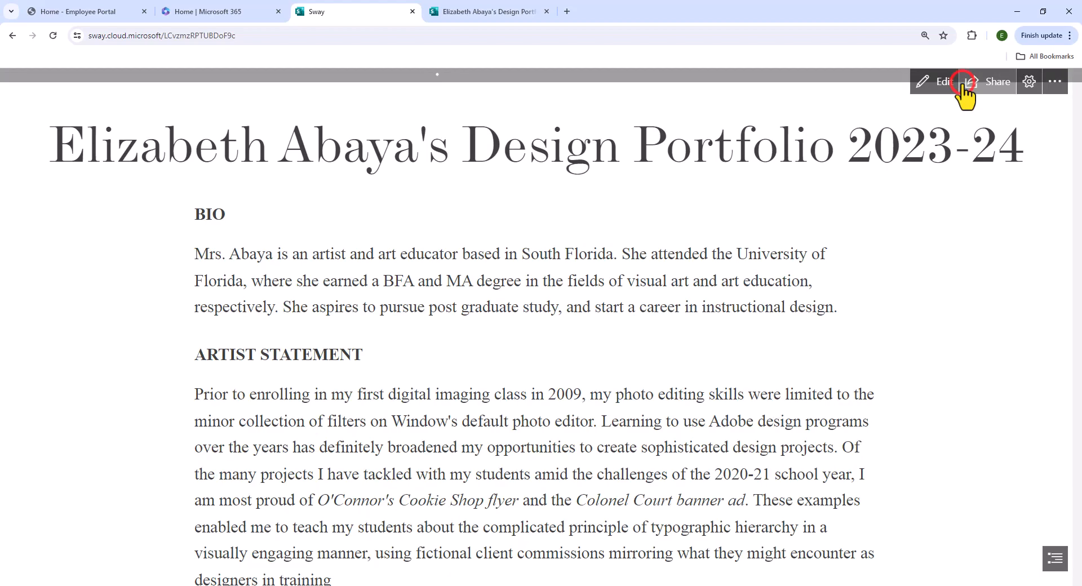
{"action": "scroll", "coordinate": [1043, 362], "scroll_direction": "down", "scroll_amount": 6}
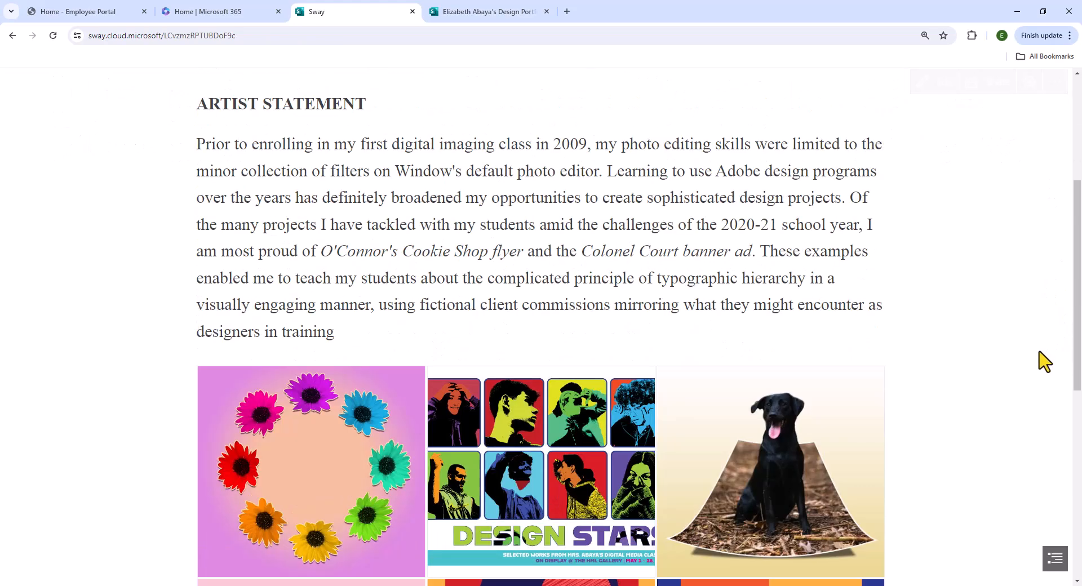
{"action": "scroll", "coordinate": [1043, 363], "scroll_direction": "down", "scroll_amount": 3}
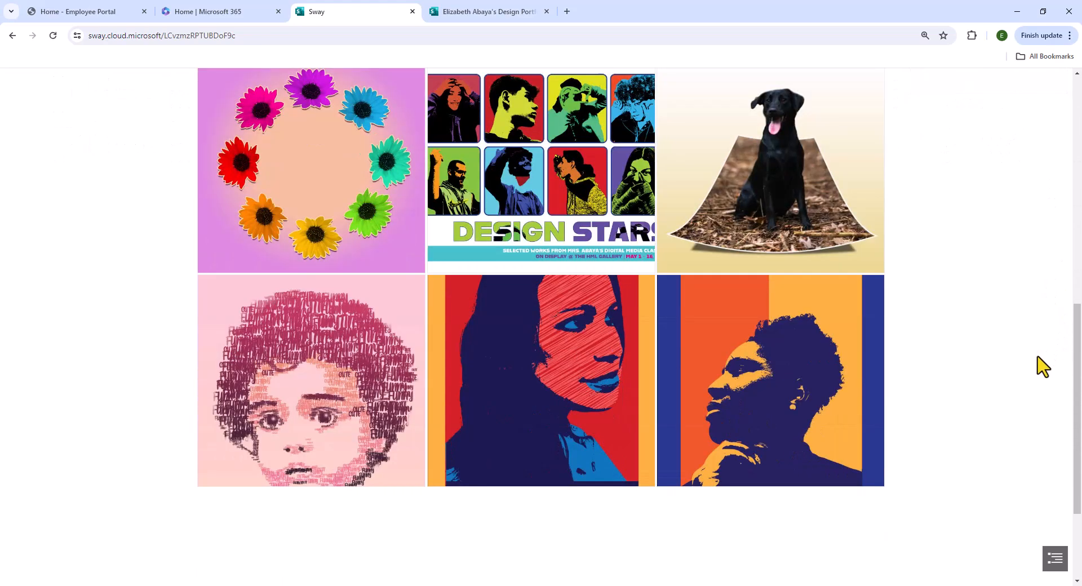
{"action": "scroll", "coordinate": [1040, 365], "scroll_direction": "up", "scroll_amount": 1}
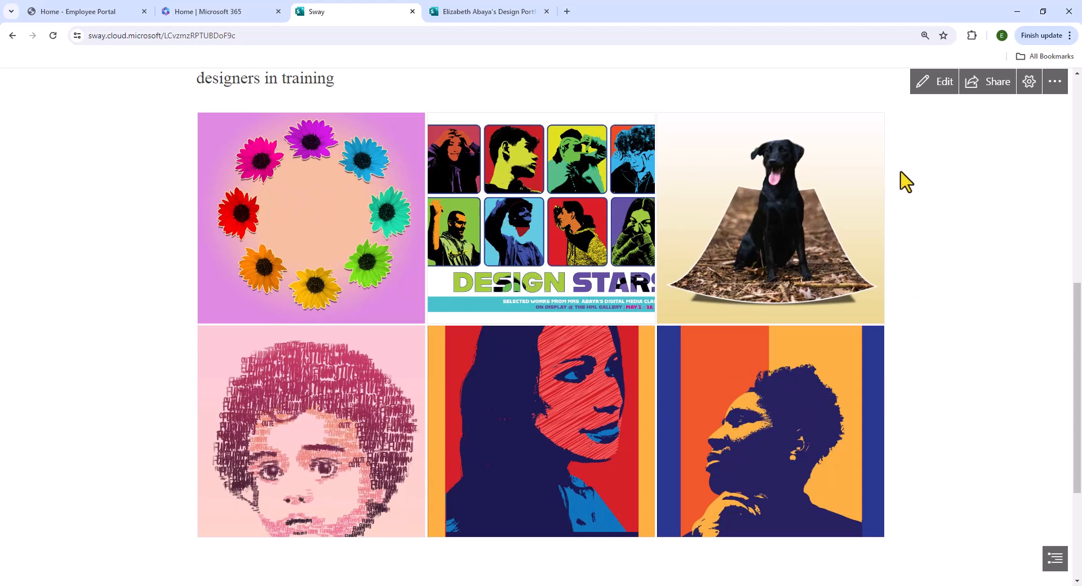
{"action": "scroll", "coordinate": [906, 182], "scroll_direction": "up", "scroll_amount": 1}
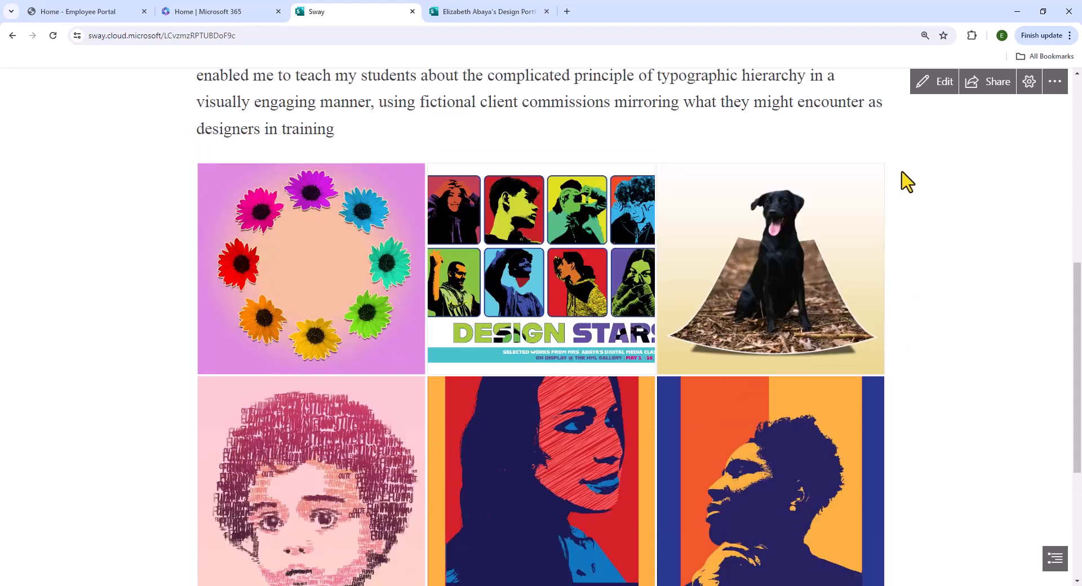
Return to editing the Sway and change the image group's type to the Slideshow with a thumbnail strip
{"action": "left_click", "coordinate": [935, 83]}
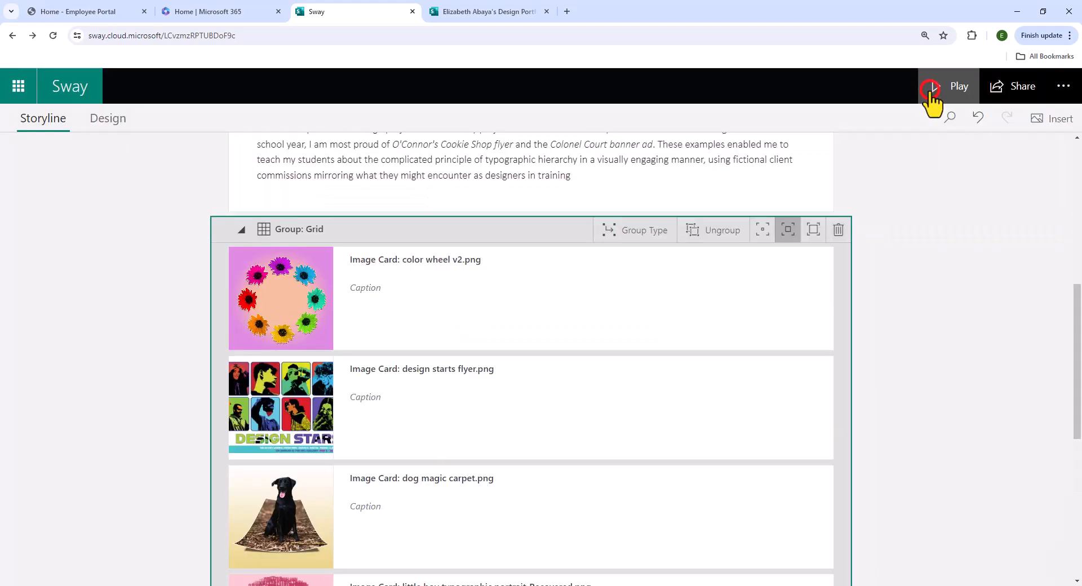
{"action": "left_click", "coordinate": [631, 231]}
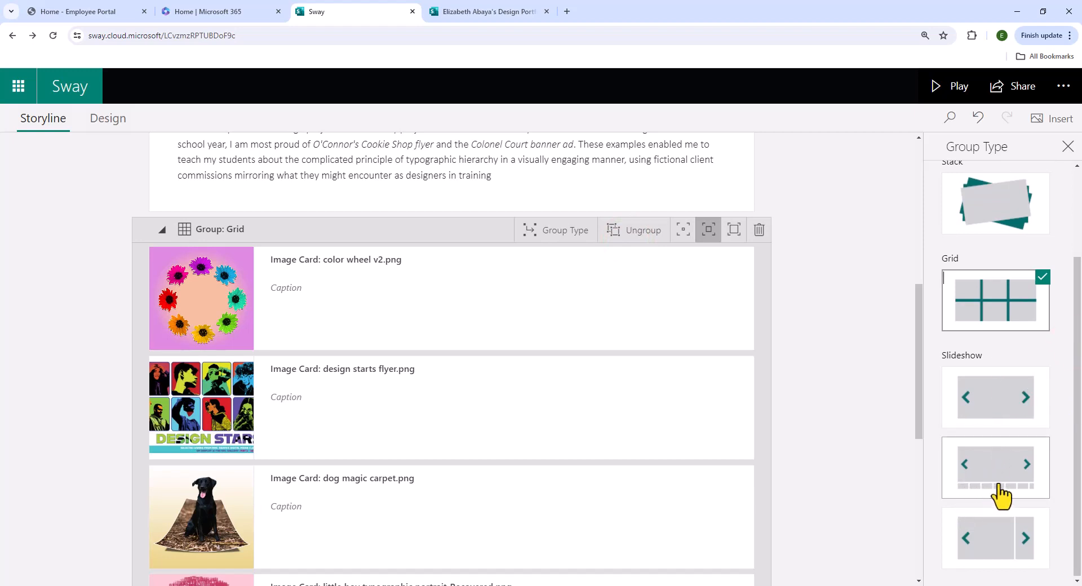
{"action": "left_click", "coordinate": [1017, 489]}
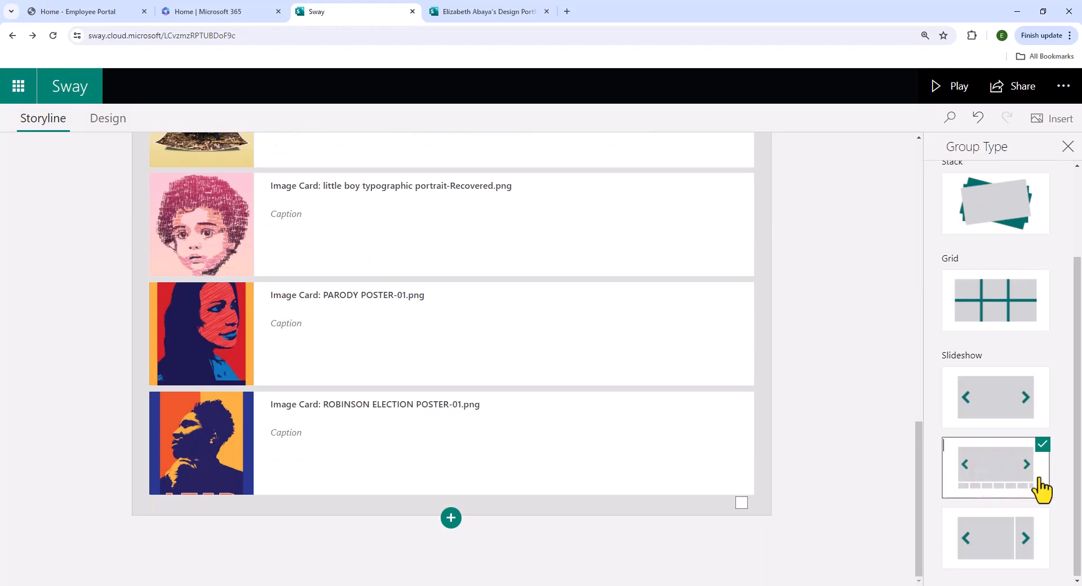
Play the Sway and advance the slideshow from the color wheel to the last image, enlarging the LEAD poster
{"action": "left_click", "coordinate": [949, 91]}
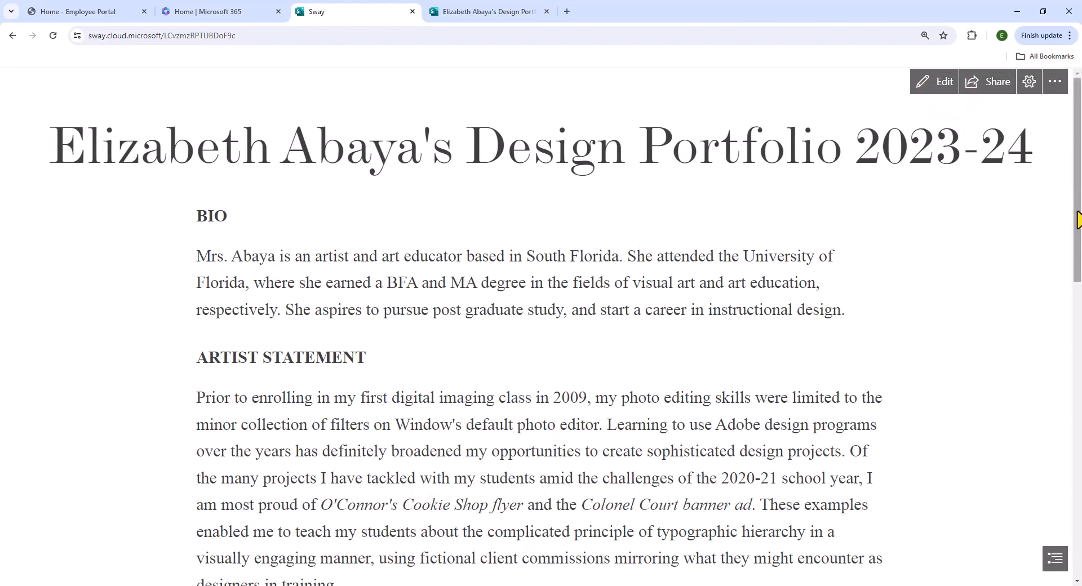
{"action": "left_click_drag", "start_coordinate": [1074, 217], "coordinate": [1051, 418]}
{"action": "left_click", "coordinate": [874, 300]}
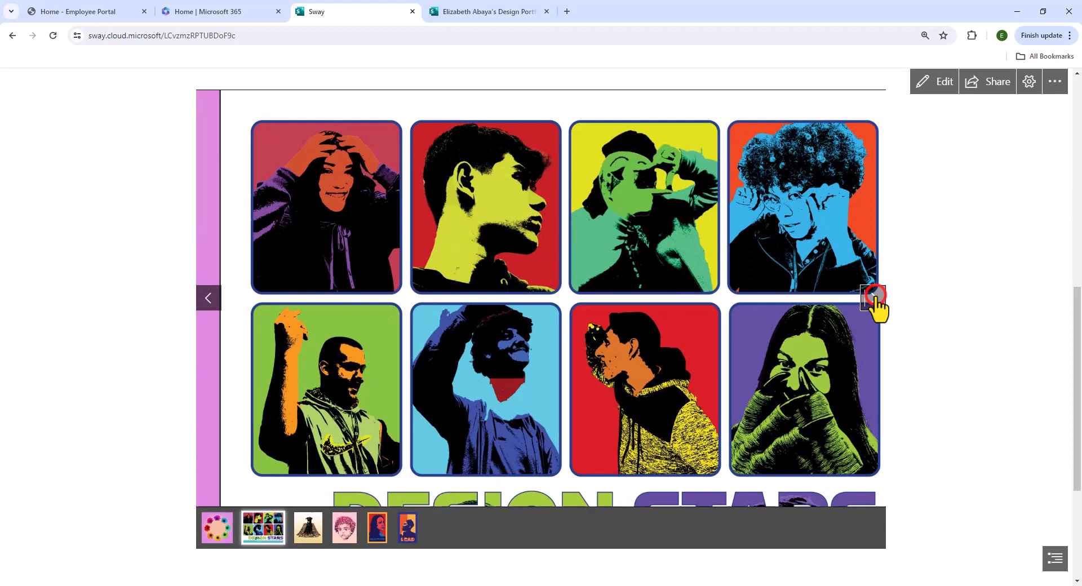
{"action": "left_click", "coordinate": [875, 299]}
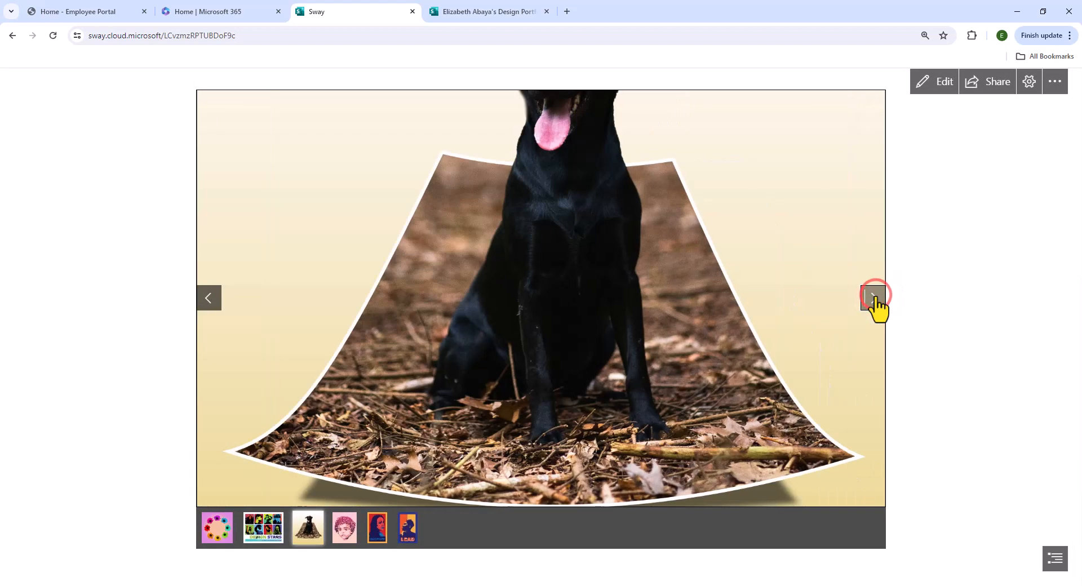
{"action": "left_click", "coordinate": [874, 298]}
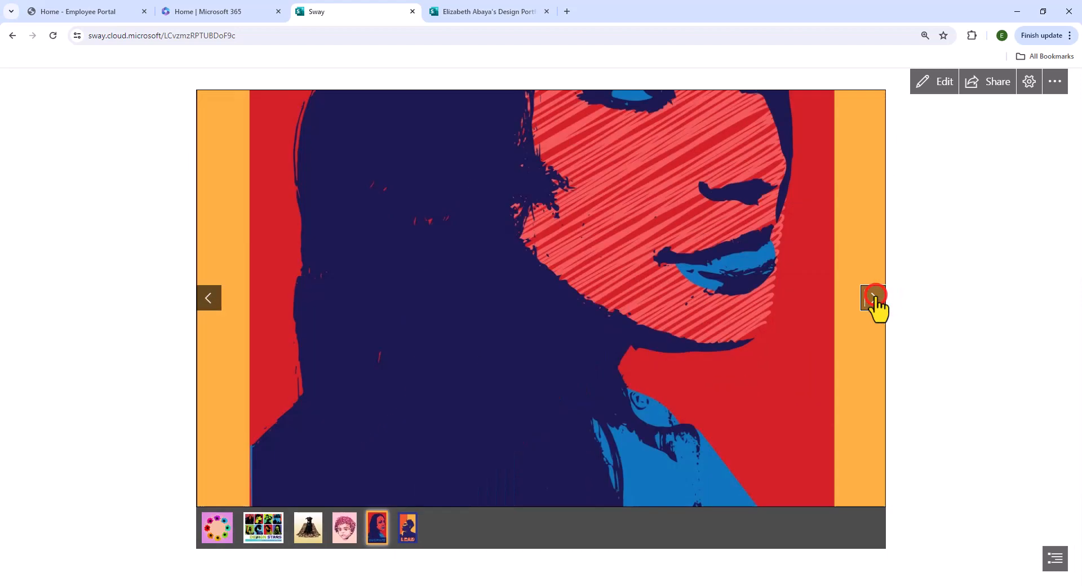
{"action": "left_click", "coordinate": [874, 298]}
{"action": "left_click", "coordinate": [876, 298]}
{"action": "left_click", "coordinate": [875, 298]}
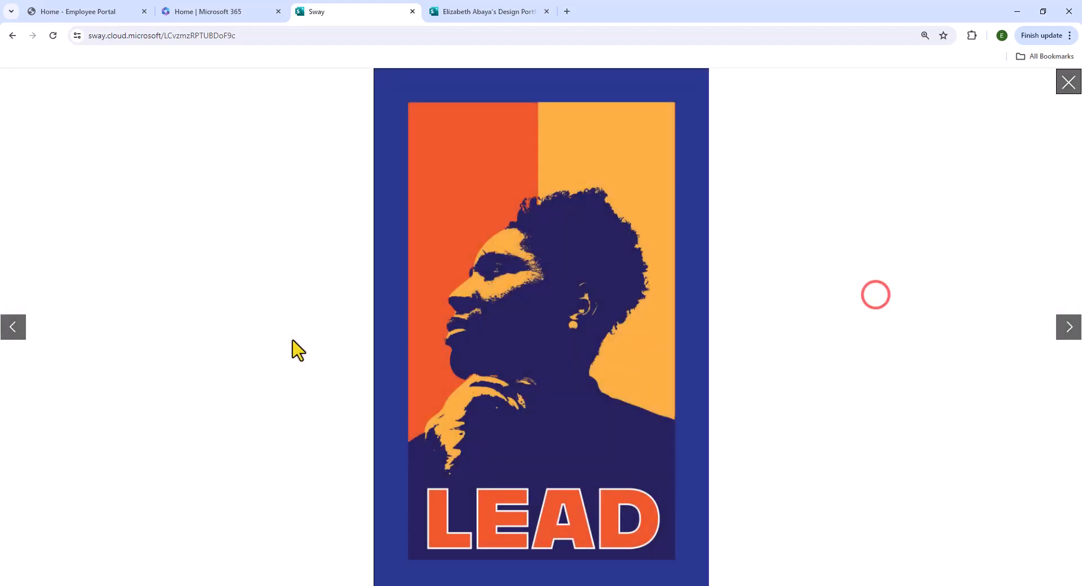
Close the enlarged LEAD poster, then pick the INSPIRE poster from the slideshow thumbnails and enlarge it
{"action": "left_click", "coordinate": [1064, 90]}
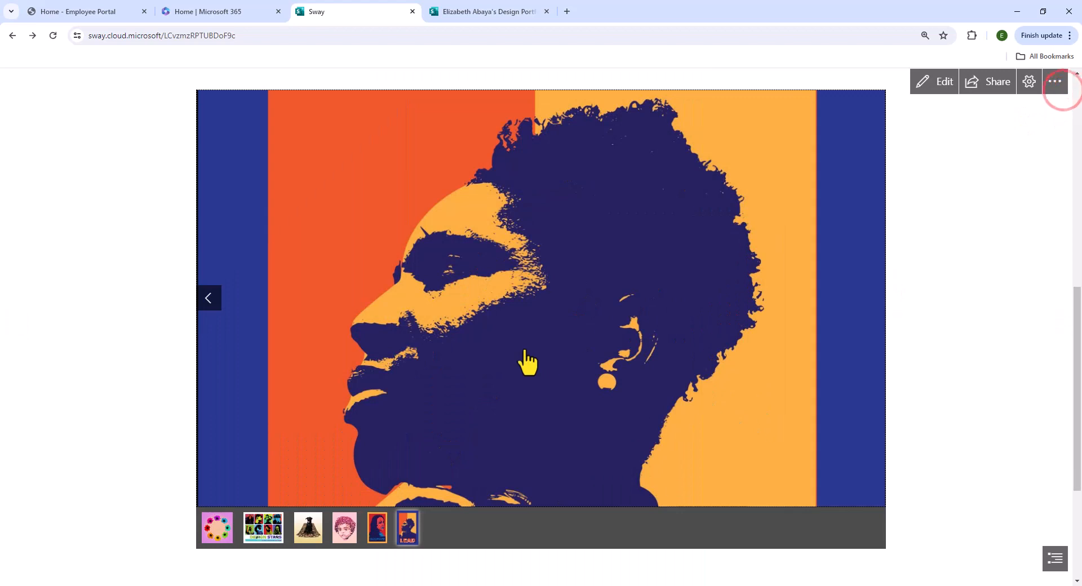
{"action": "left_click", "coordinate": [376, 529]}
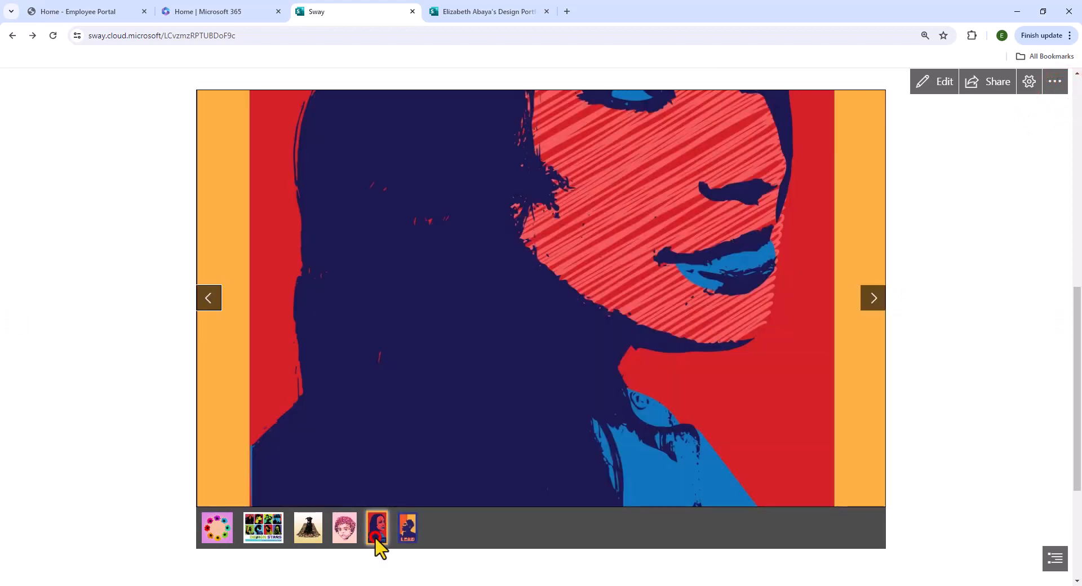
{"action": "left_click", "coordinate": [622, 213]}
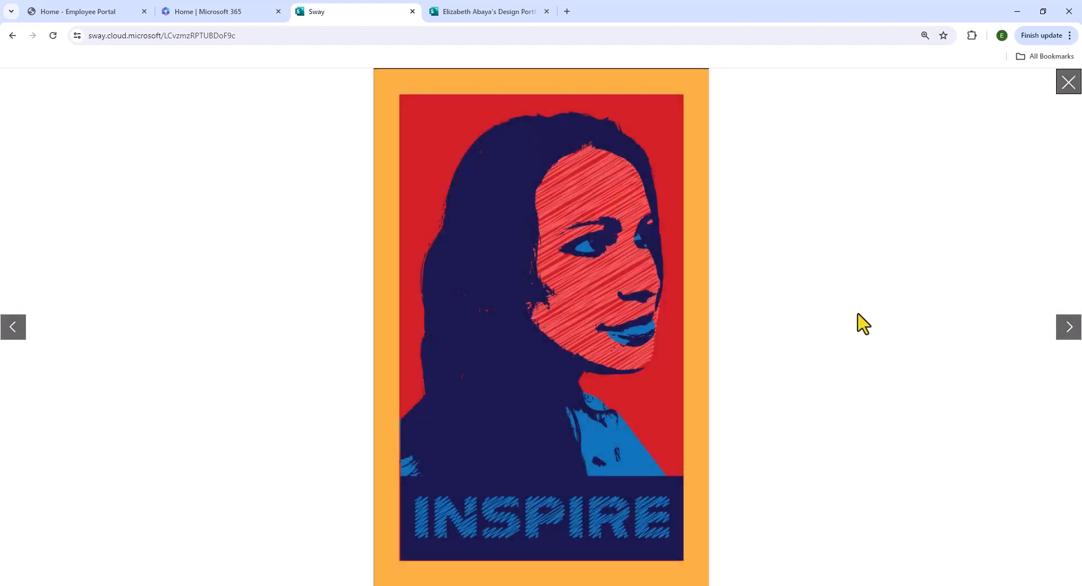
Close the enlarged INSPIRE poster, return to editing the Sway and change the image group's type to Stack
{"action": "left_click", "coordinate": [1059, 84]}
{"action": "left_click", "coordinate": [949, 82]}
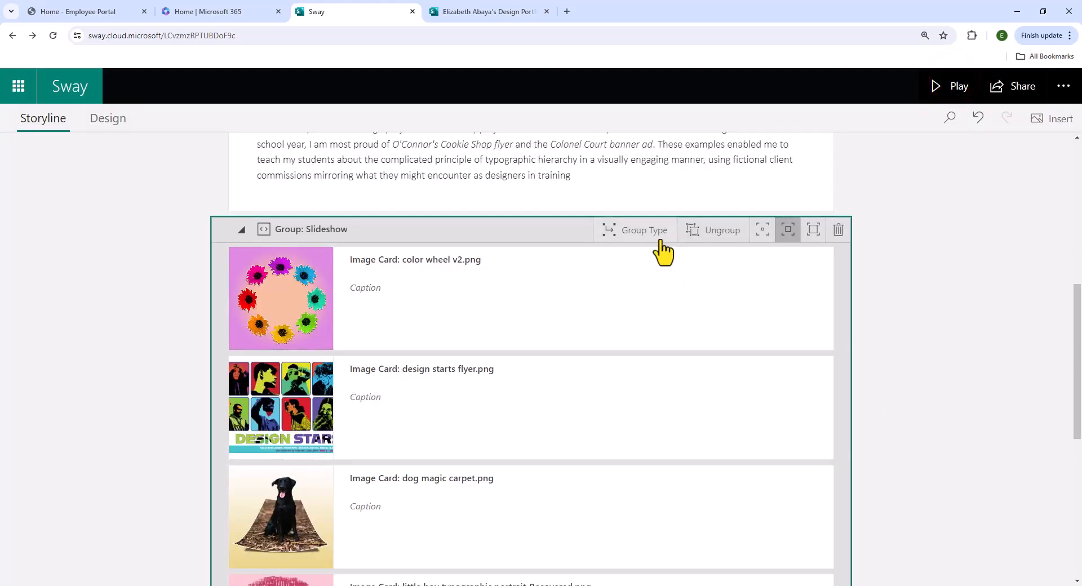
{"action": "left_click", "coordinate": [624, 231]}
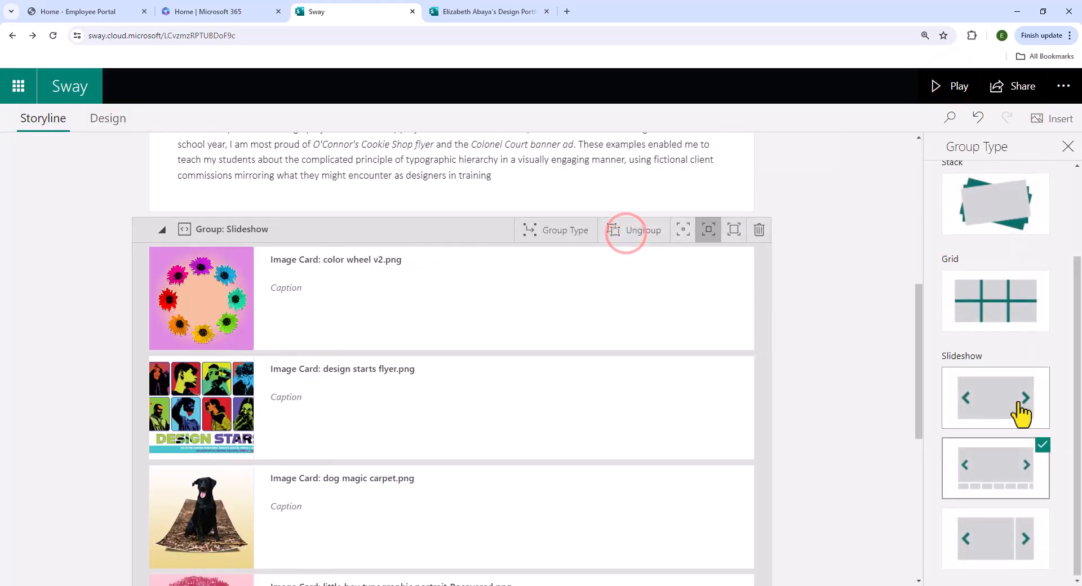
{"action": "scroll", "coordinate": [1033, 445], "scroll_direction": "down", "scroll_amount": 2}
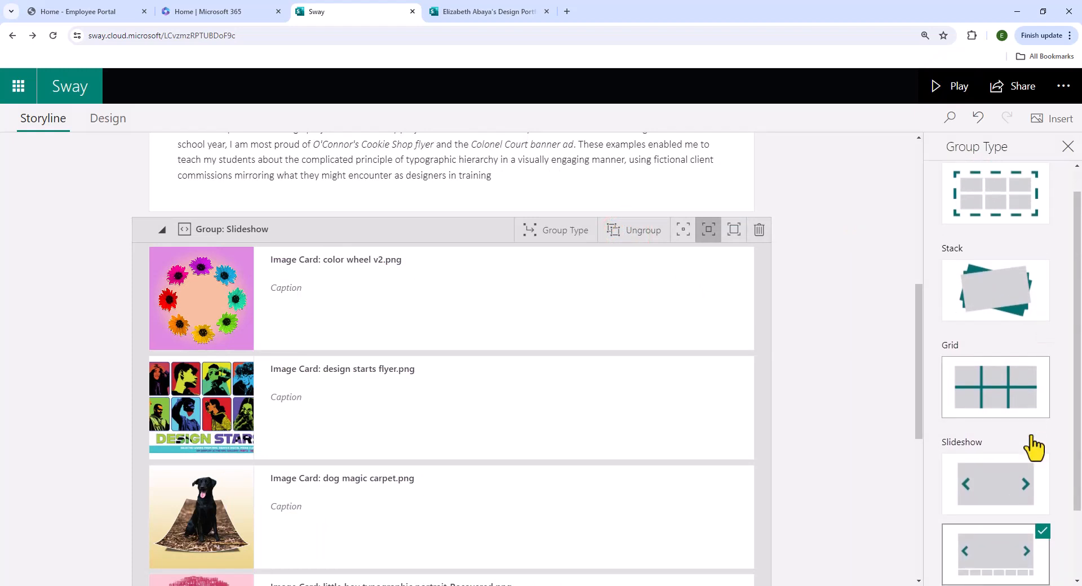
{"action": "scroll", "coordinate": [1033, 448], "scroll_direction": "down", "scroll_amount": 1}
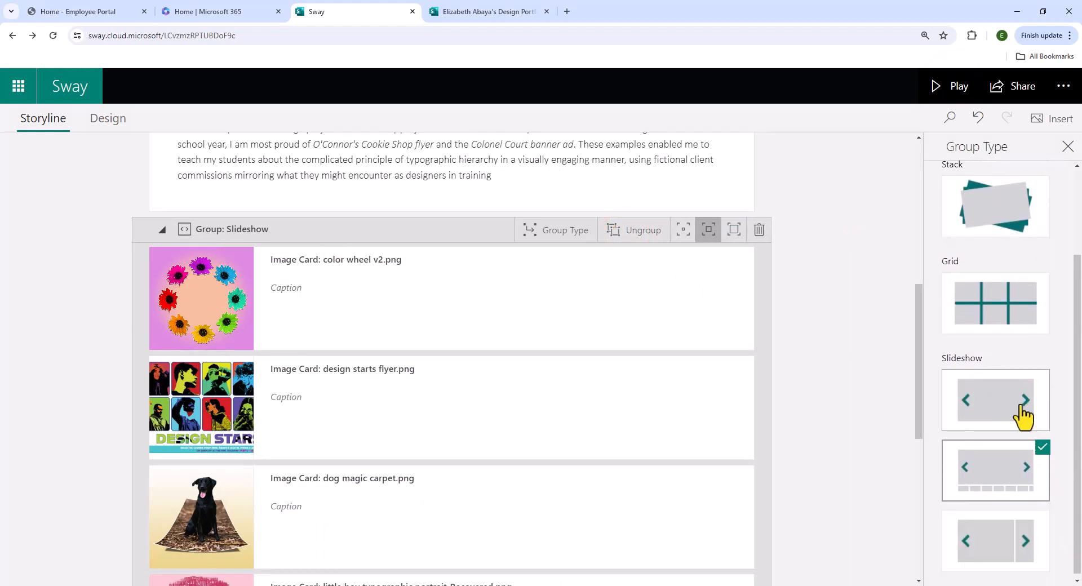
{"action": "left_click", "coordinate": [994, 218]}
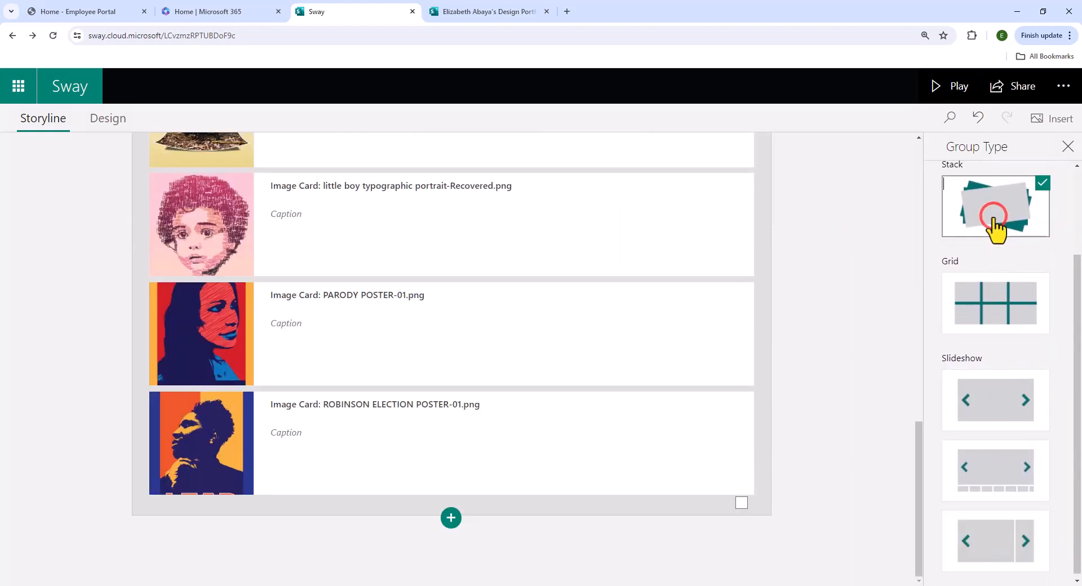
Play the Sway and flip through the stacked project images until the dog on the magic carpet is in front
{"action": "left_click", "coordinate": [937, 86]}
{"action": "scroll", "coordinate": [901, 358], "scroll_direction": "down", "scroll_amount": 6}
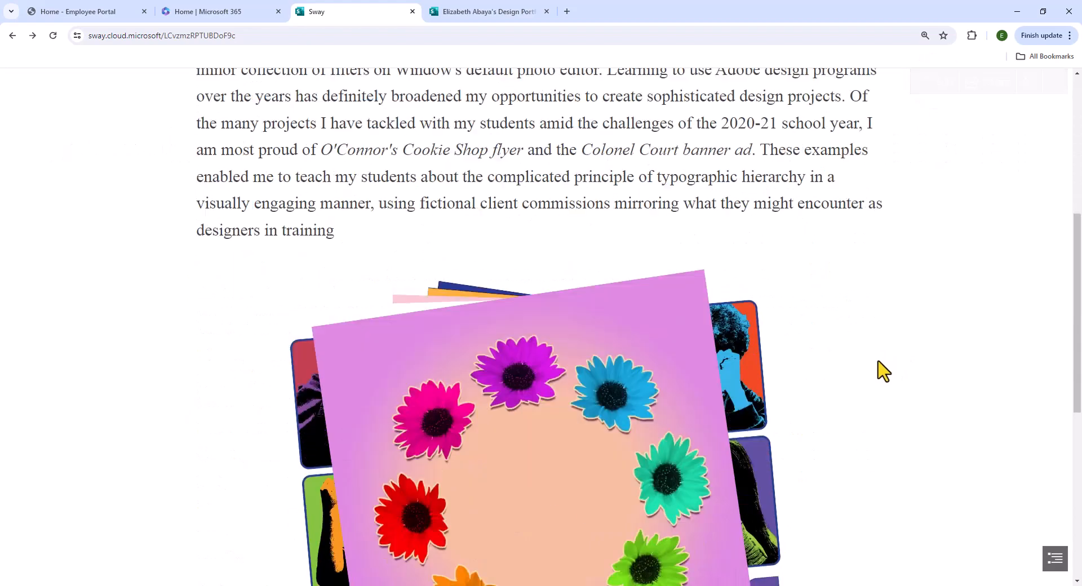
{"action": "left_click", "coordinate": [655, 397]}
{"action": "scroll", "coordinate": [658, 478], "scroll_direction": "down", "scroll_amount": 2}
{"action": "left_click", "coordinate": [659, 478]}
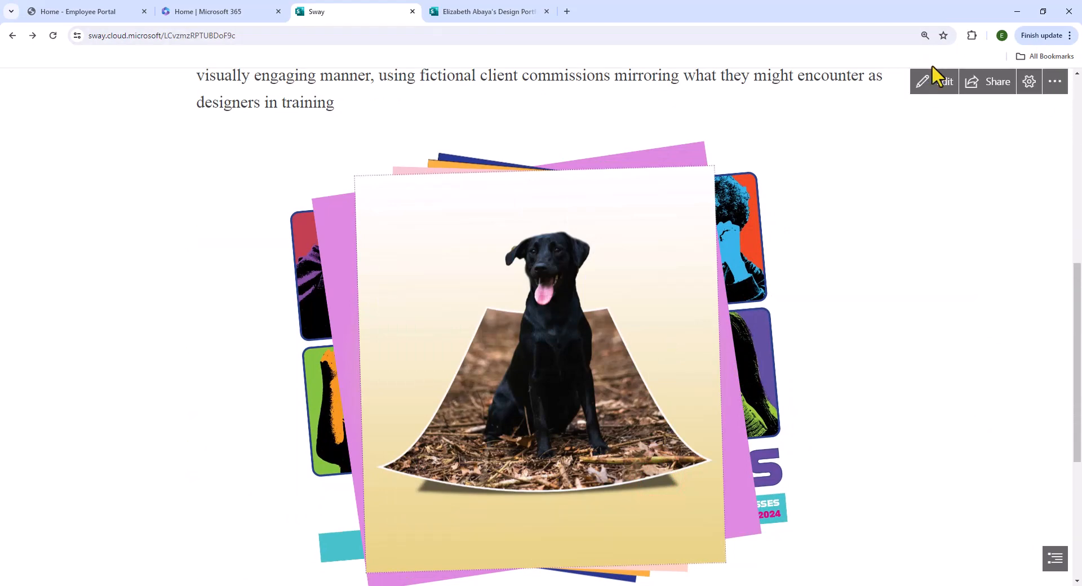
Return to editing the Sway and set the image group's type back to the Slideshow with a thumbnail strip
{"action": "left_click", "coordinate": [932, 80]}
{"action": "left_click", "coordinate": [641, 223]}
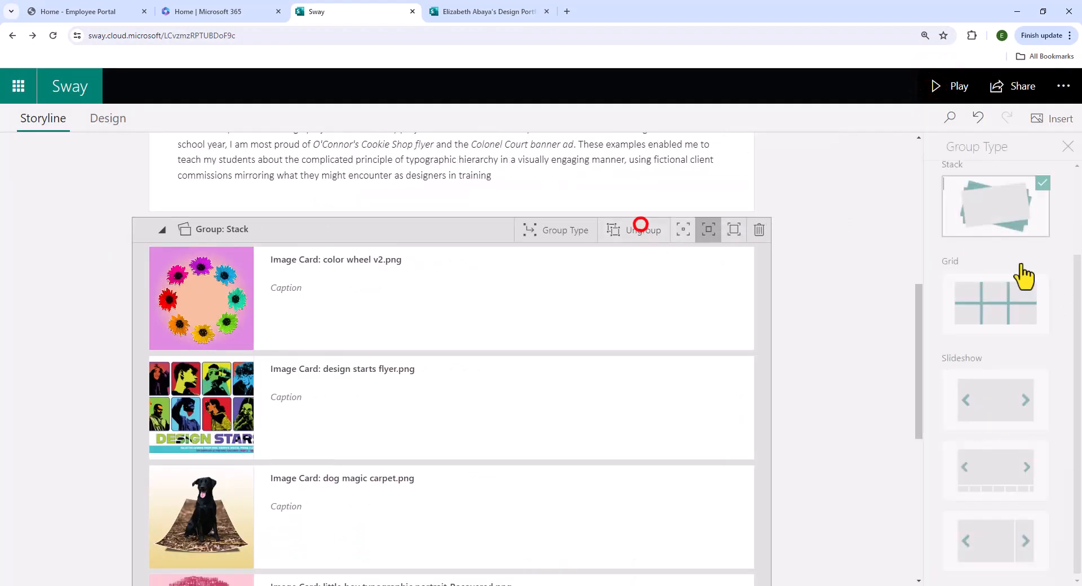
{"action": "left_click", "coordinate": [1010, 480]}
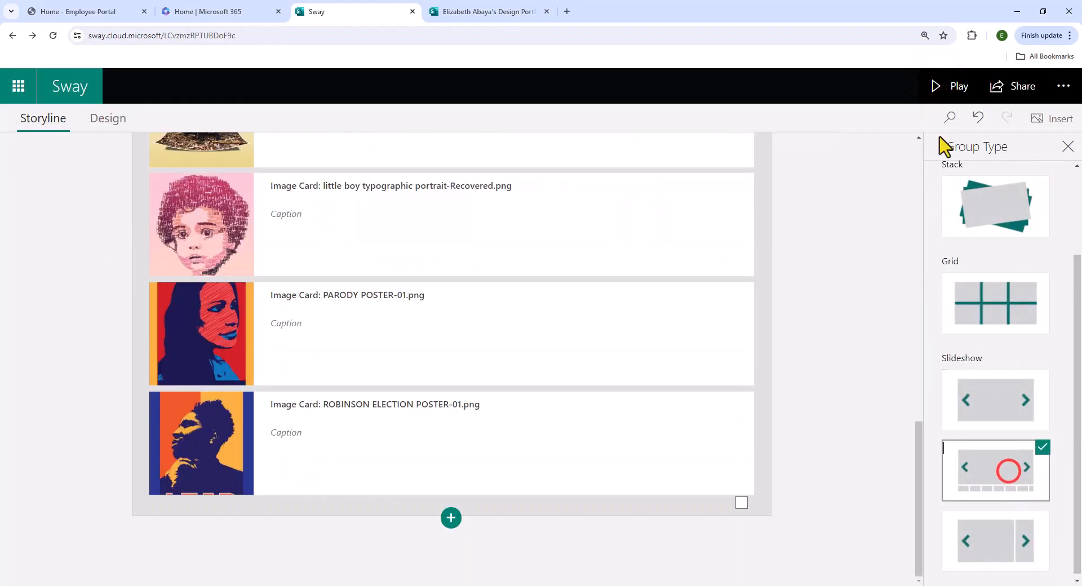
Play the Sway and view the dog and typographic portrait images from the slideshow thumbnails to check their cropping
{"action": "left_click", "coordinate": [960, 91]}
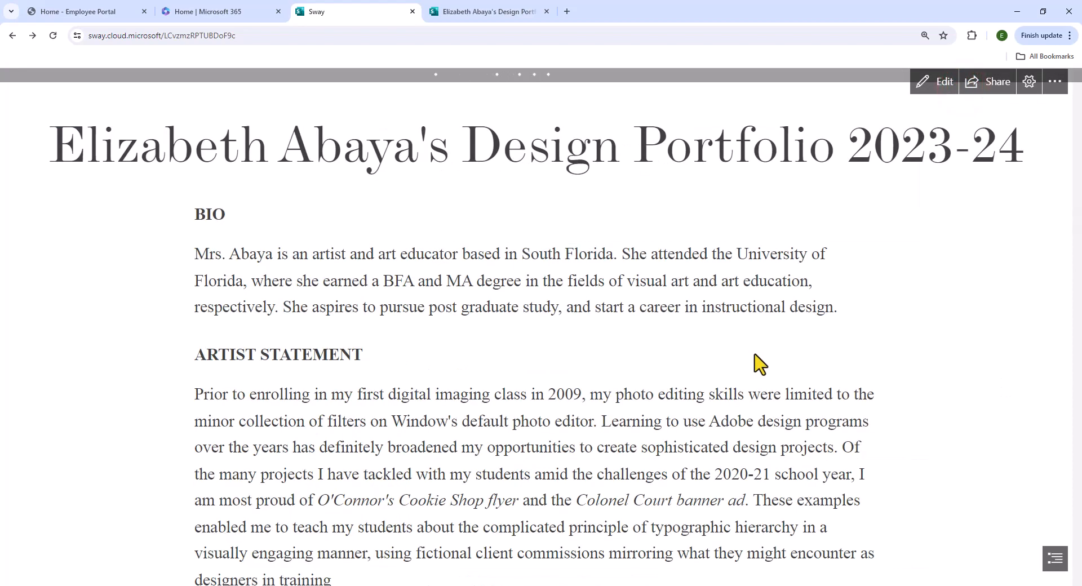
{"action": "scroll", "coordinate": [760, 364], "scroll_direction": "down", "scroll_amount": 8}
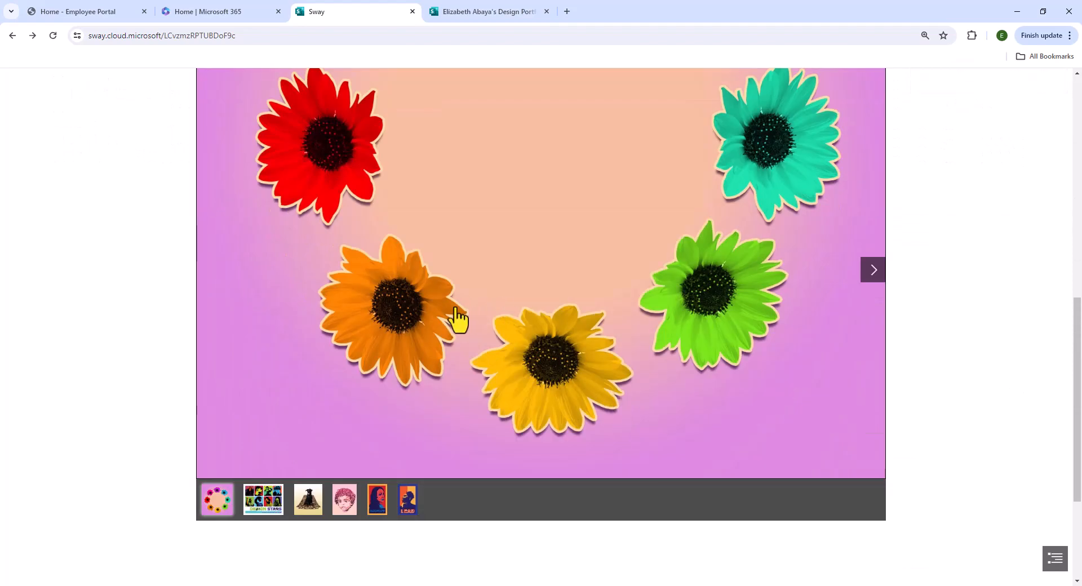
{"action": "left_click", "coordinate": [308, 503]}
{"action": "left_click", "coordinate": [354, 491]}
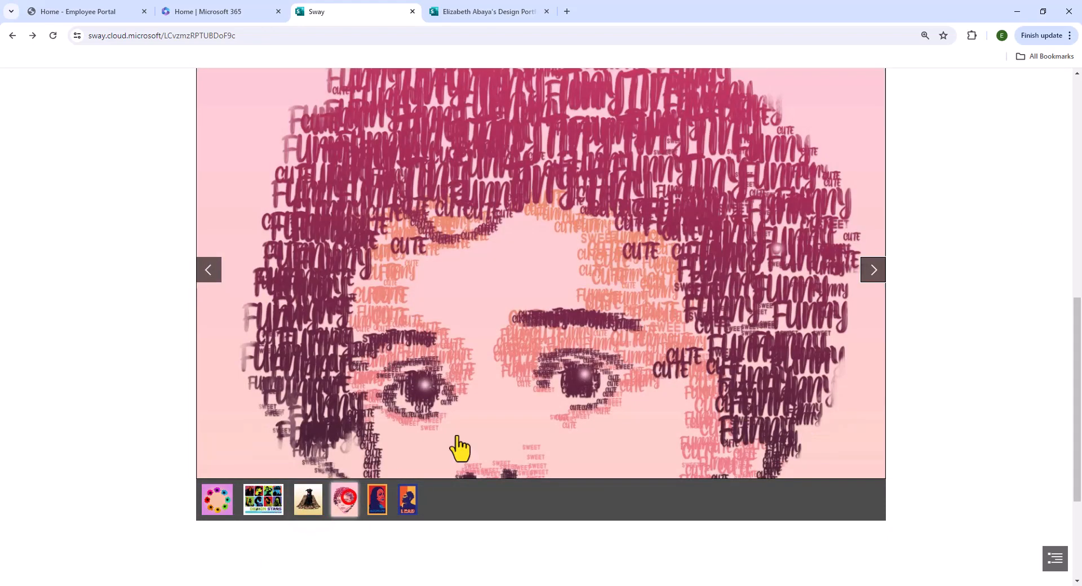
{"action": "scroll", "coordinate": [565, 417], "scroll_direction": "up", "scroll_amount": 1}
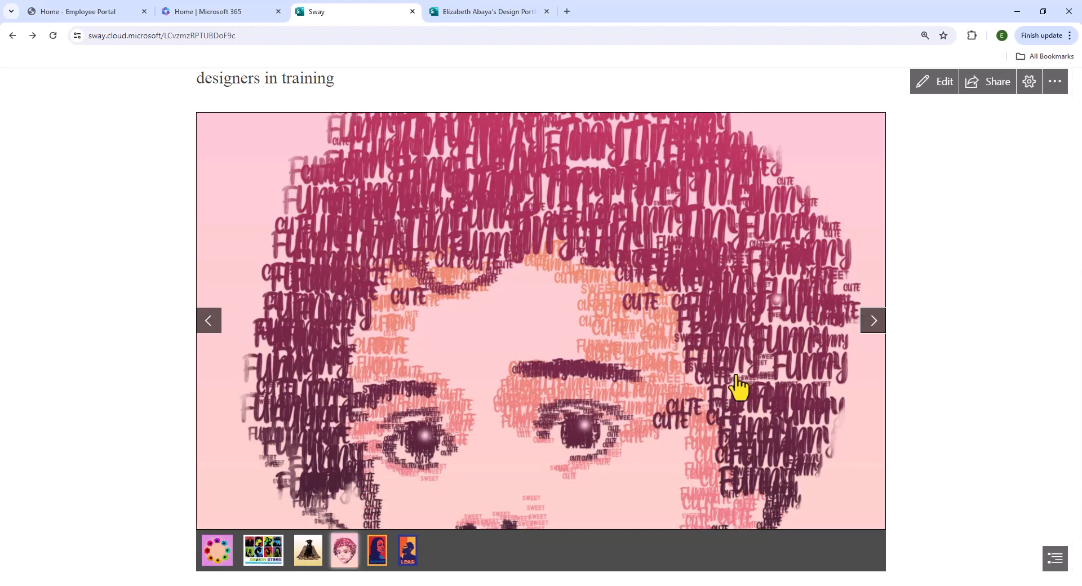
Return to editing the Sway and set the color wheel v2.png card's focus points to "The entire image is important"
{"action": "left_click", "coordinate": [930, 84]}
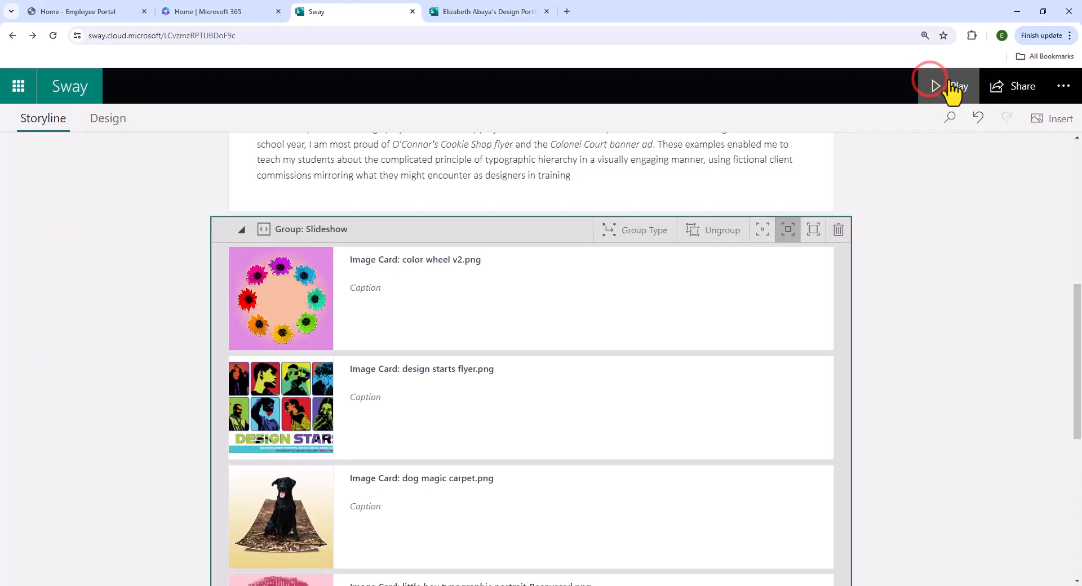
{"action": "left_click", "coordinate": [539, 305]}
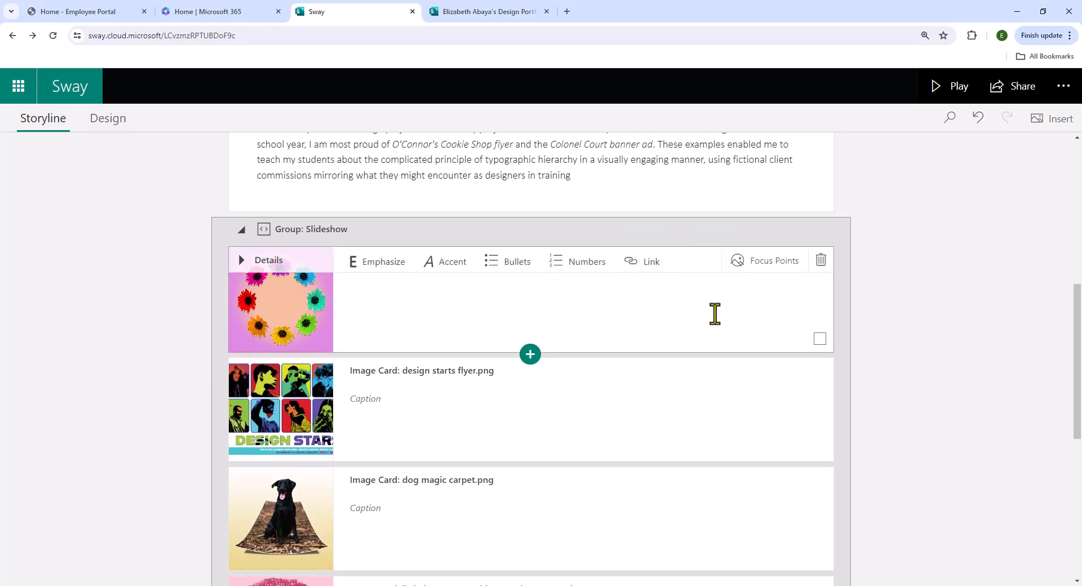
{"action": "left_click", "coordinate": [766, 271]}
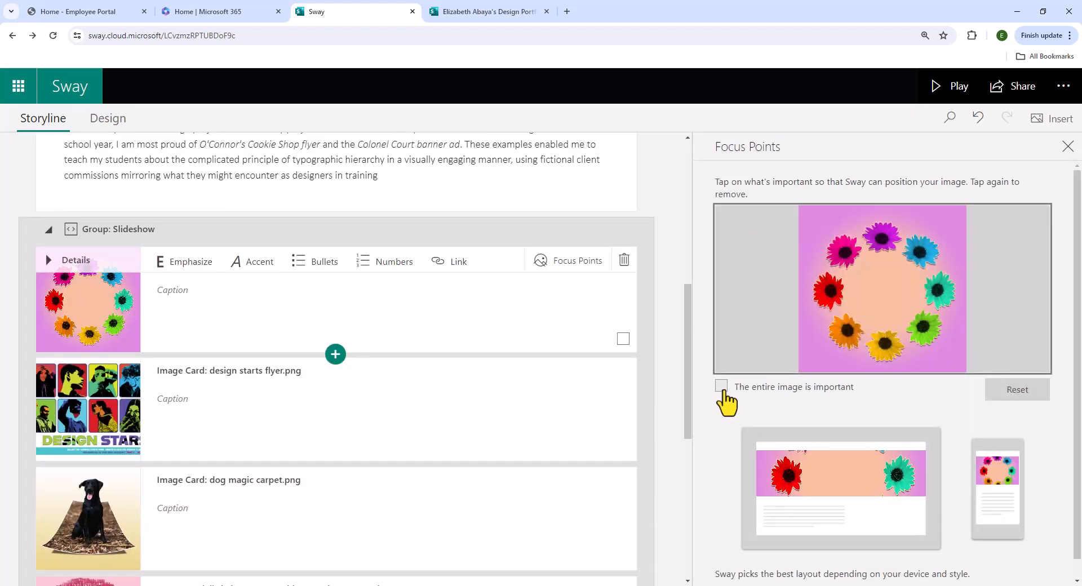
{"action": "left_click", "coordinate": [723, 393]}
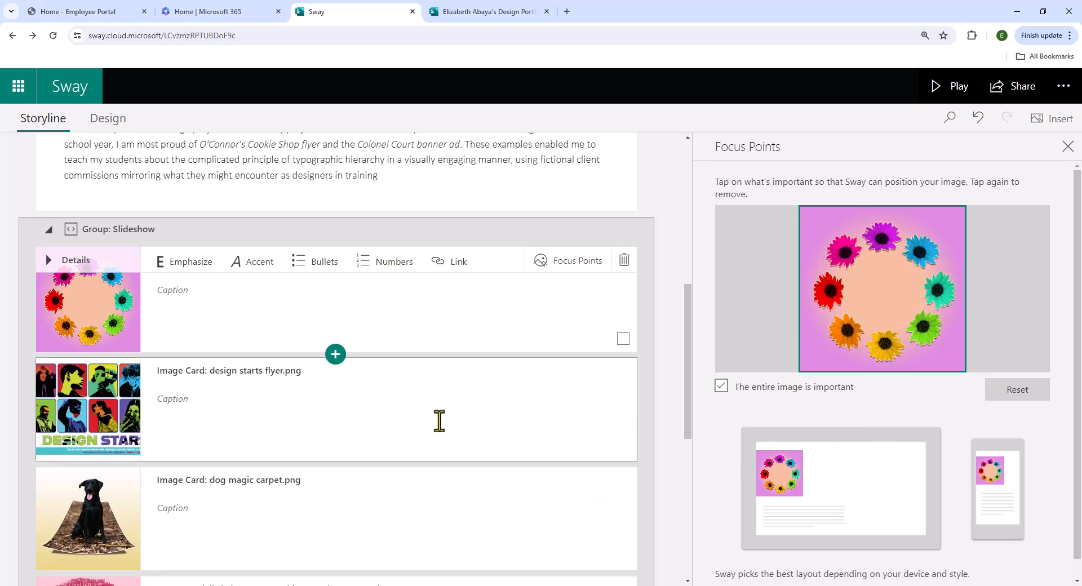
Mark the entire image as important in the focus points of the design starts flyer.png and dog magic carpet.png cards
{"action": "left_click", "coordinate": [439, 421]}
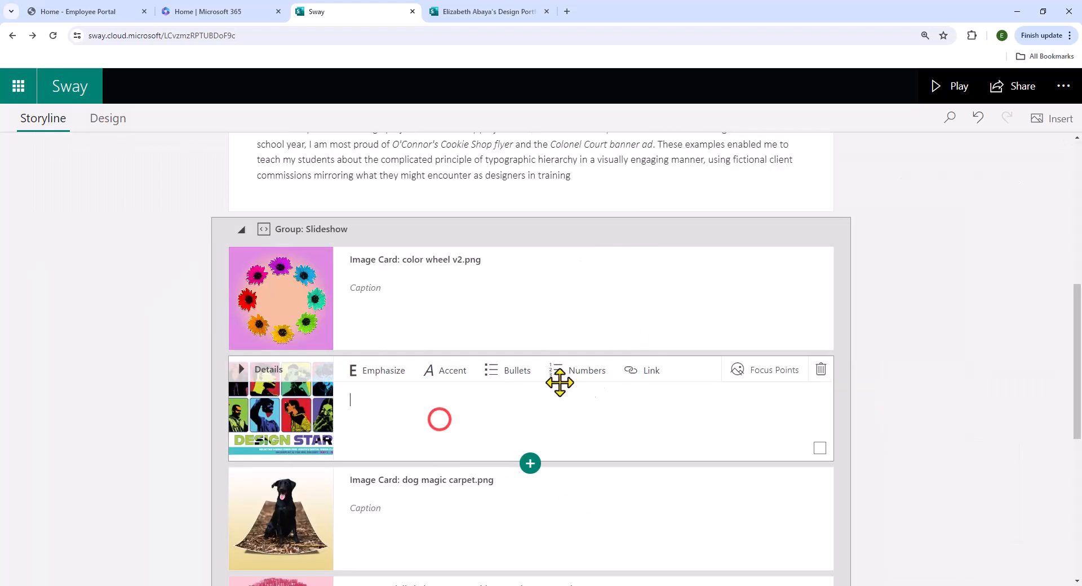
{"action": "left_click", "coordinate": [769, 376]}
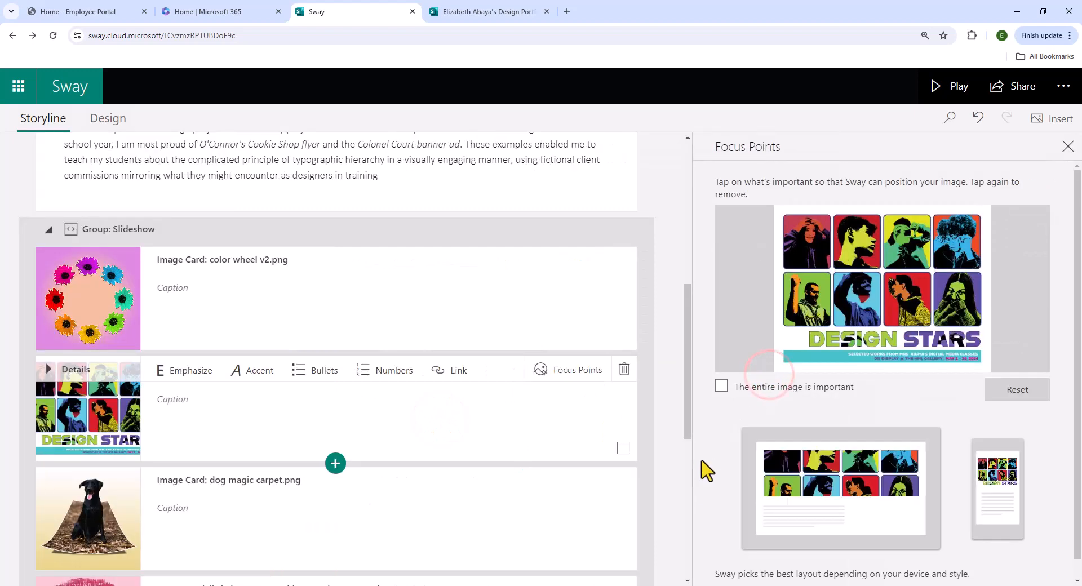
{"action": "left_click", "coordinate": [722, 388]}
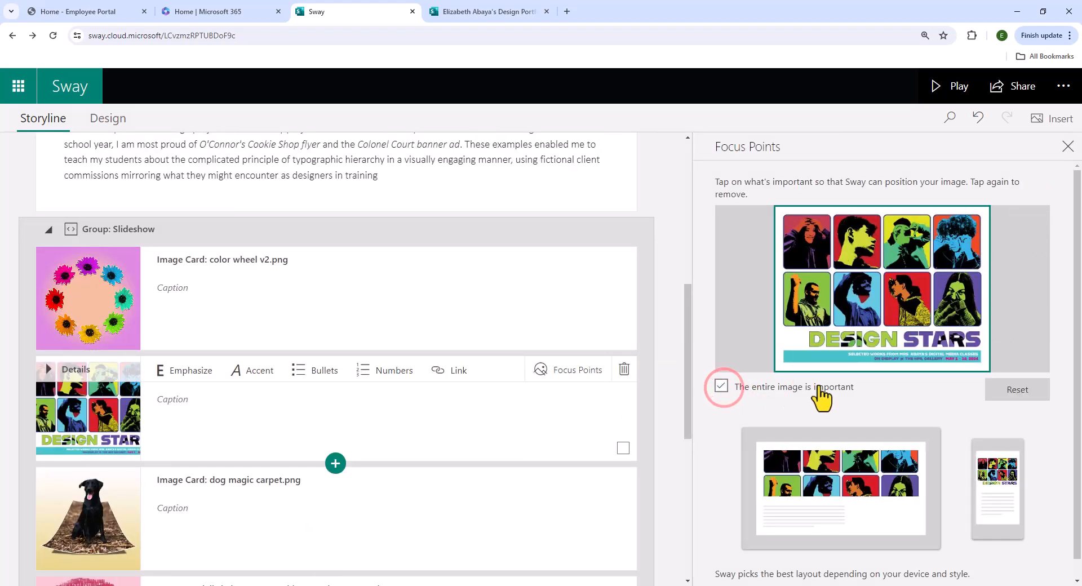
{"action": "left_click", "coordinate": [498, 549]}
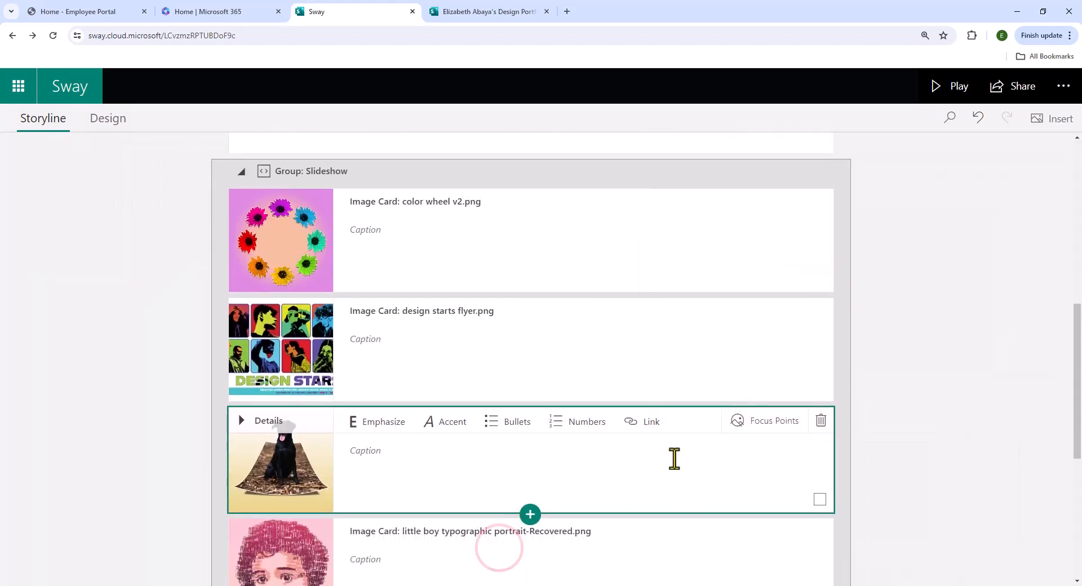
{"action": "left_click", "coordinate": [771, 313]}
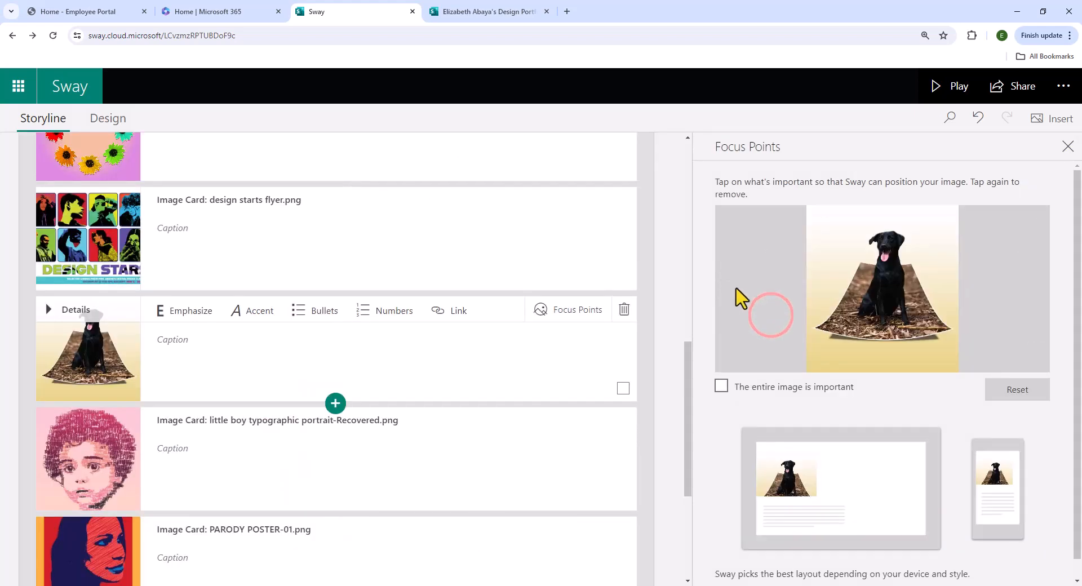
{"action": "left_click", "coordinate": [721, 387]}
Mark the entire image as important in the focus points of the little boy typographic portrait card
{"action": "left_click", "coordinate": [483, 485]}
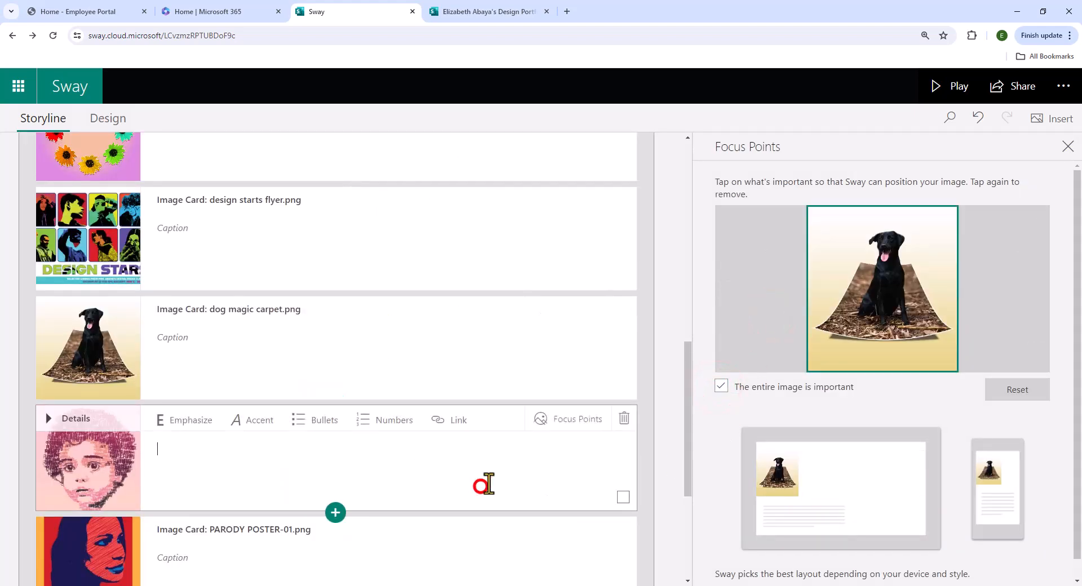
{"action": "left_click", "coordinate": [735, 417]}
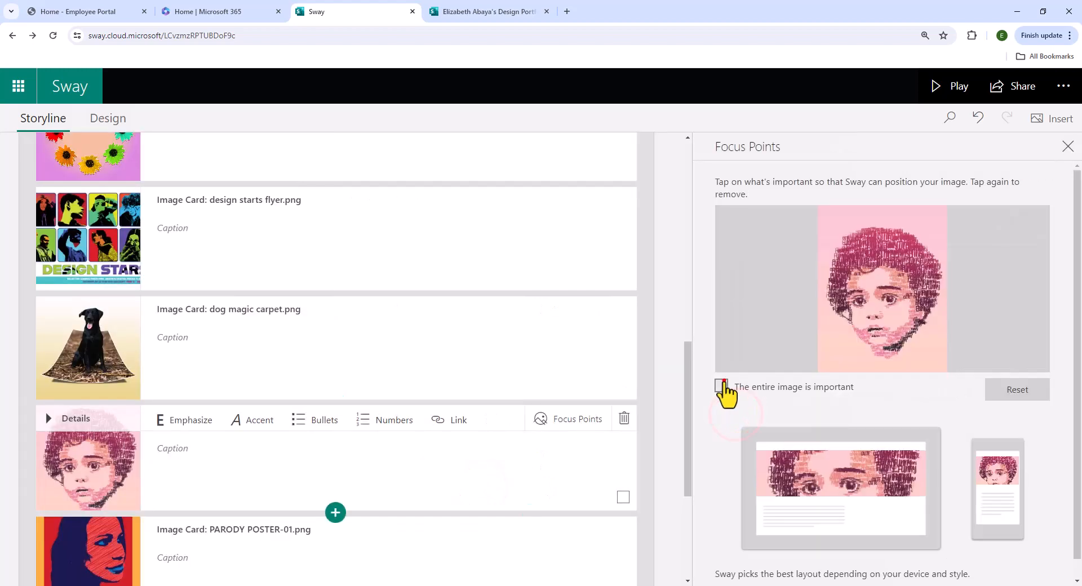
{"action": "left_click", "coordinate": [723, 388]}
Mark the entire image as important in the focus points of the INSPIRE parody poster and LEAD election poster cards
{"action": "scroll", "coordinate": [510, 450], "scroll_direction": "down", "scroll_amount": 3}
{"action": "left_click", "coordinate": [537, 403]}
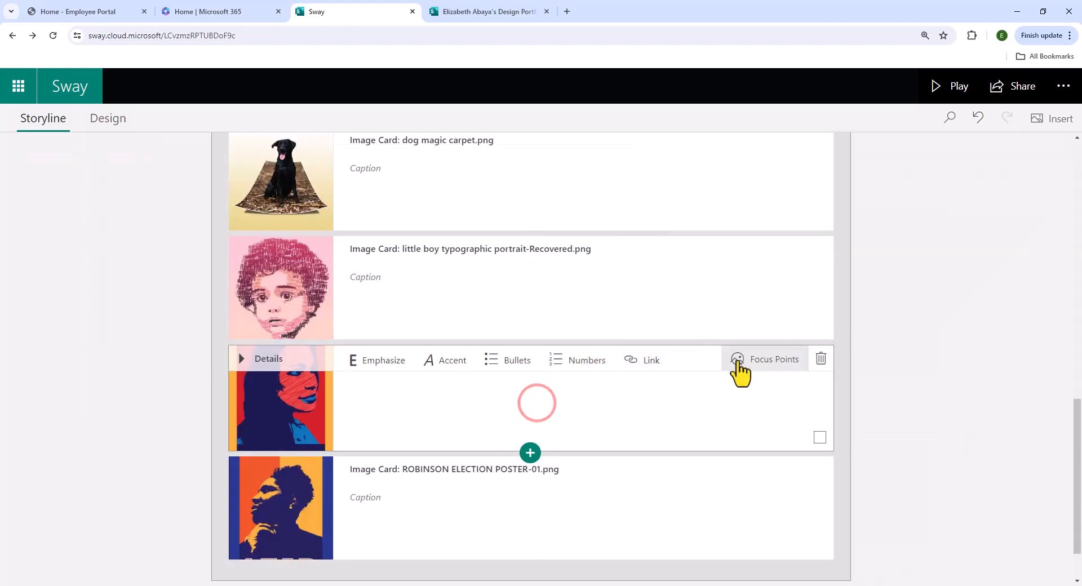
{"action": "left_click", "coordinate": [739, 361]}
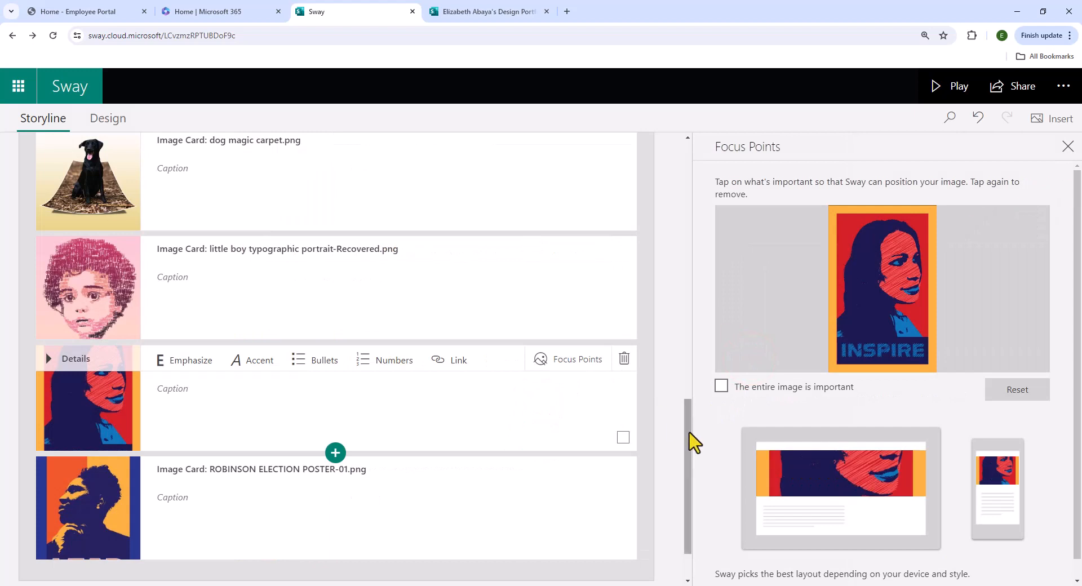
{"action": "left_click", "coordinate": [721, 387]}
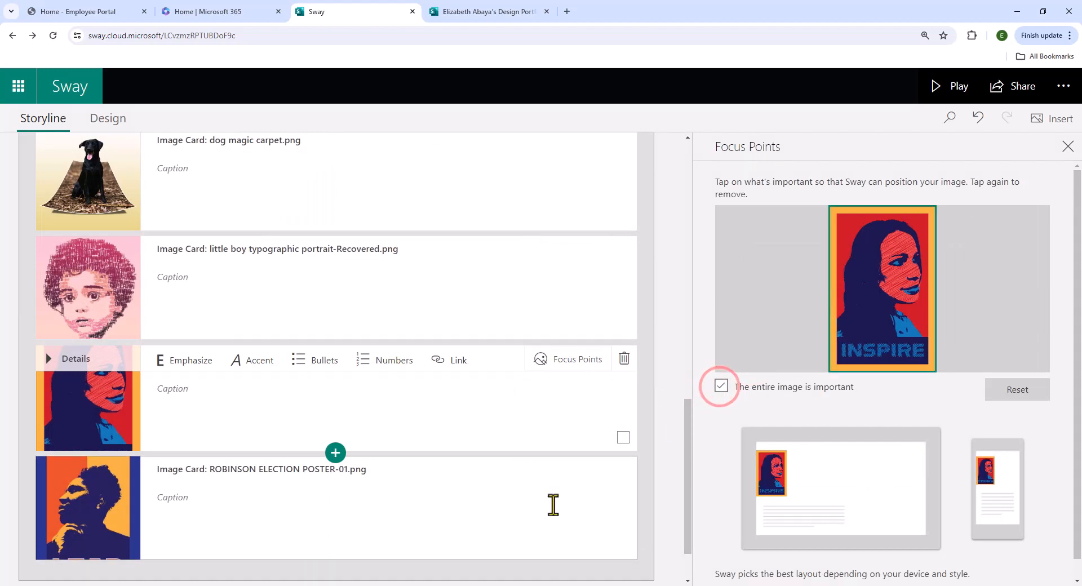
{"action": "left_click", "coordinate": [552, 504]}
Play the Sway, advance the slideshow from the color wheel to the LEAD poster, and step back to check that whole images show
{"action": "left_click", "coordinate": [951, 90]}
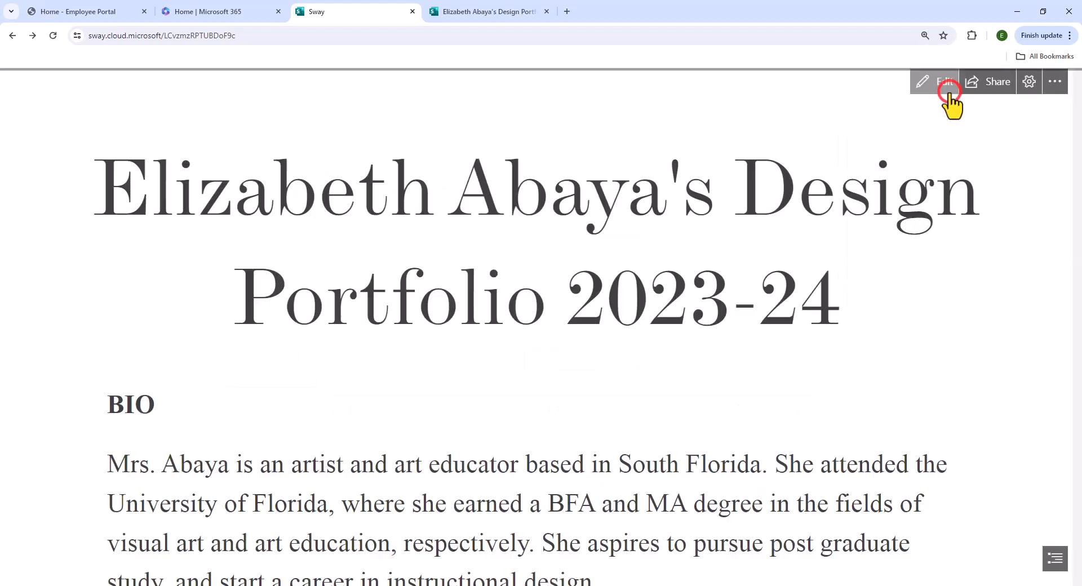
{"action": "scroll", "coordinate": [935, 394], "scroll_direction": "down", "scroll_amount": 5}
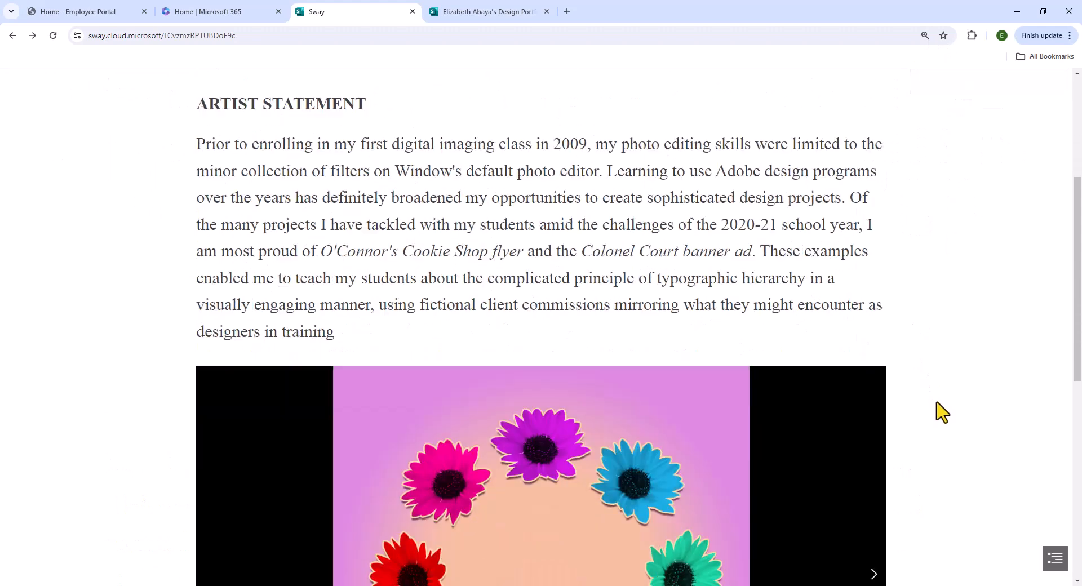
{"action": "scroll", "coordinate": [941, 413], "scroll_direction": "down", "scroll_amount": 4}
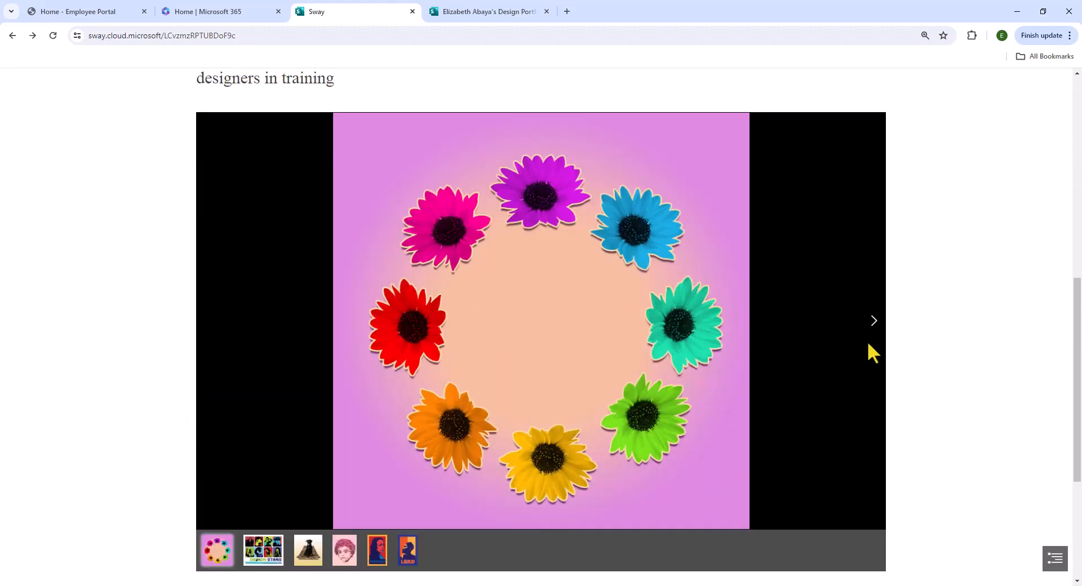
{"action": "left_click", "coordinate": [875, 326]}
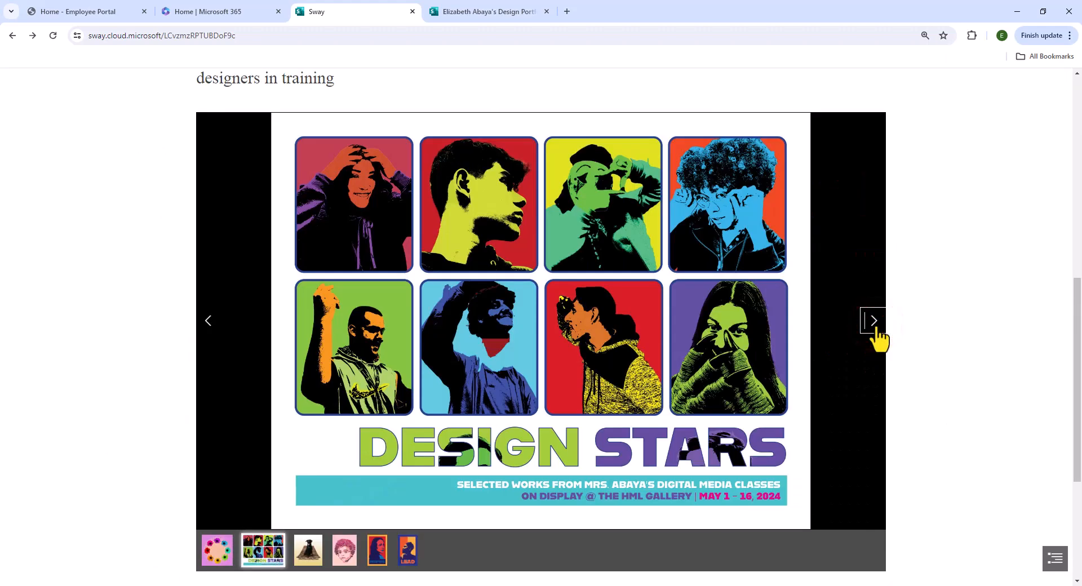
{"action": "left_click", "coordinate": [876, 326]}
{"action": "left_click", "coordinate": [875, 326]}
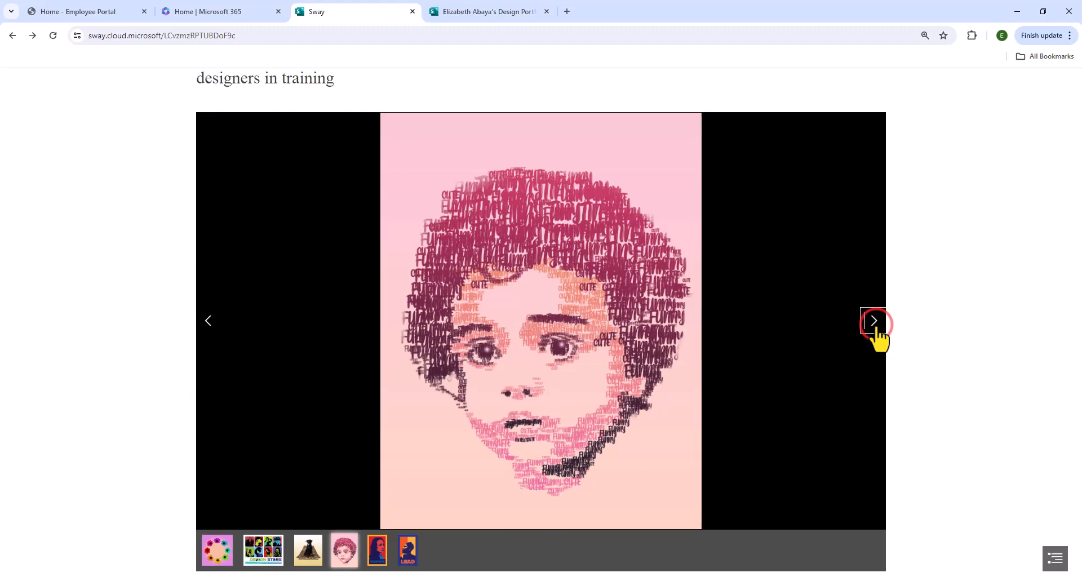
{"action": "left_click", "coordinate": [875, 326]}
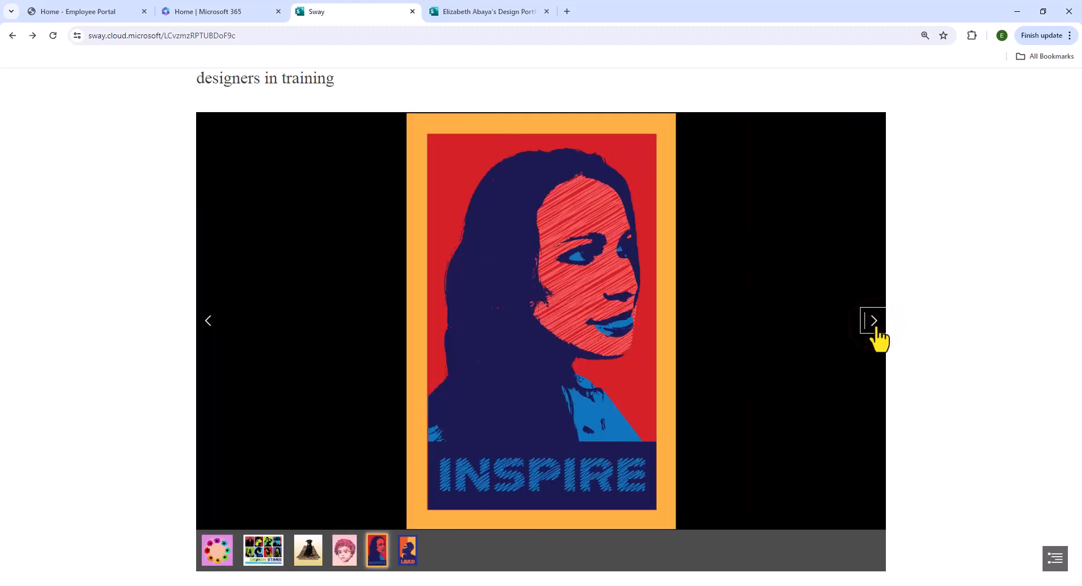
{"action": "left_click", "coordinate": [875, 326]}
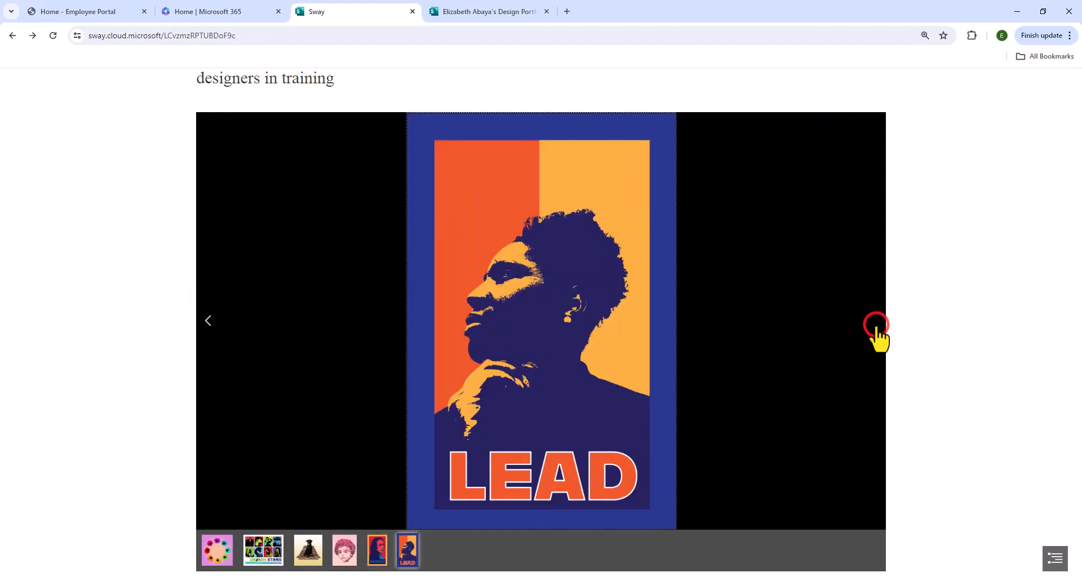
{"action": "left_click", "coordinate": [207, 323]}
{"action": "left_click", "coordinate": [206, 323]}
{"action": "left_click", "coordinate": [207, 324]}
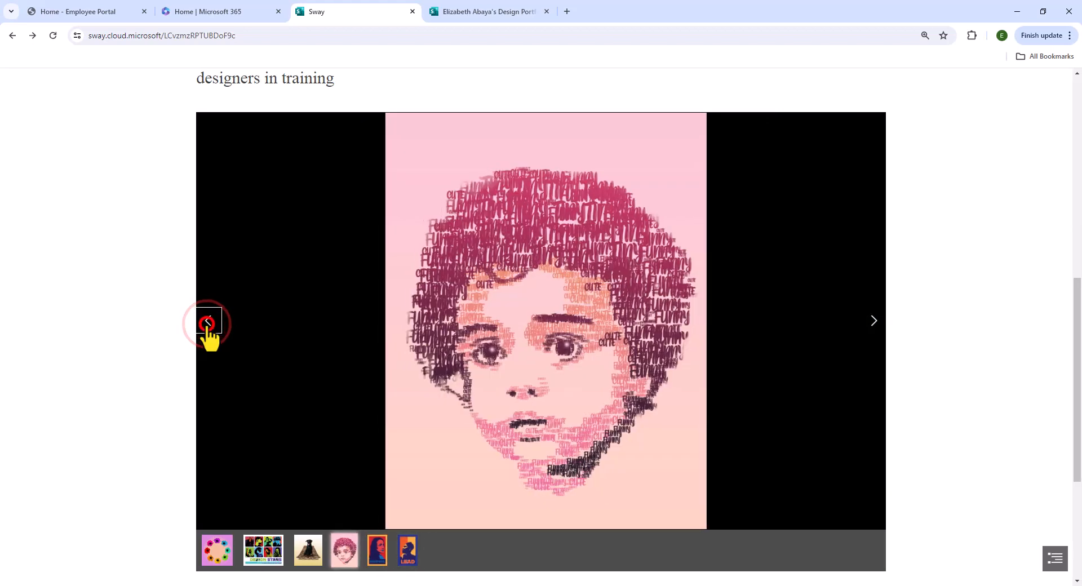
Step the slideshow back to the color wheel image and return to editing the Sway's slideshow group
{"action": "left_click", "coordinate": [207, 324]}
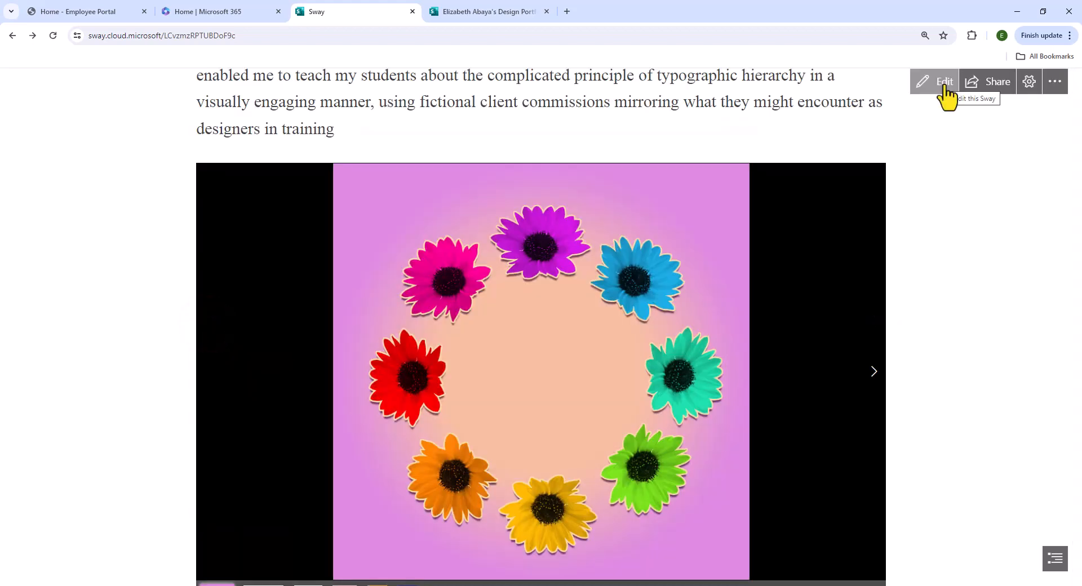
{"action": "left_click", "coordinate": [945, 88]}
{"action": "scroll", "coordinate": [971, 408], "scroll_direction": "up", "scroll_amount": 7}
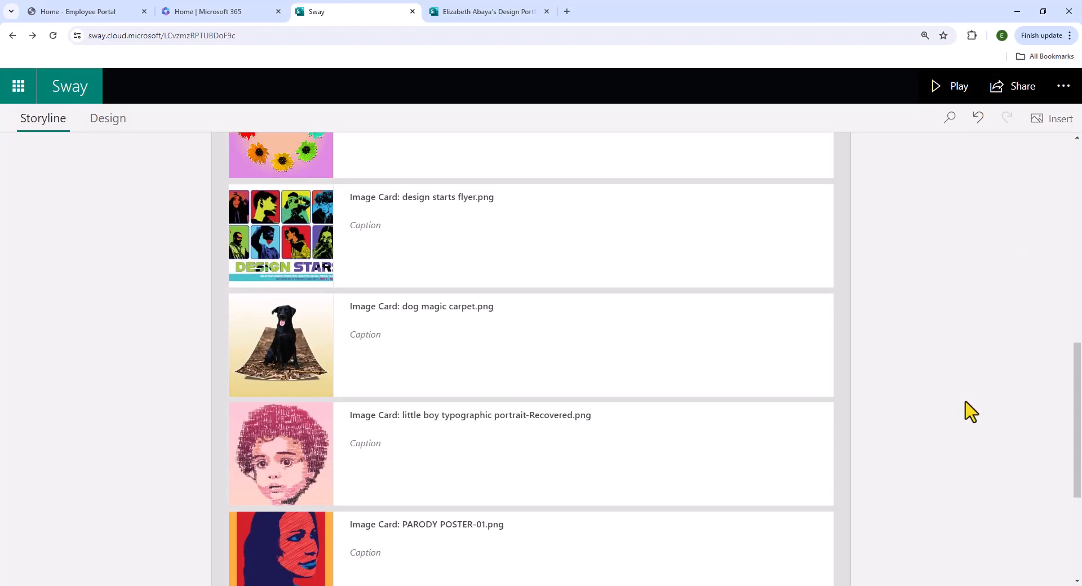
{"action": "scroll", "coordinate": [971, 411], "scroll_direction": "up", "scroll_amount": 5}
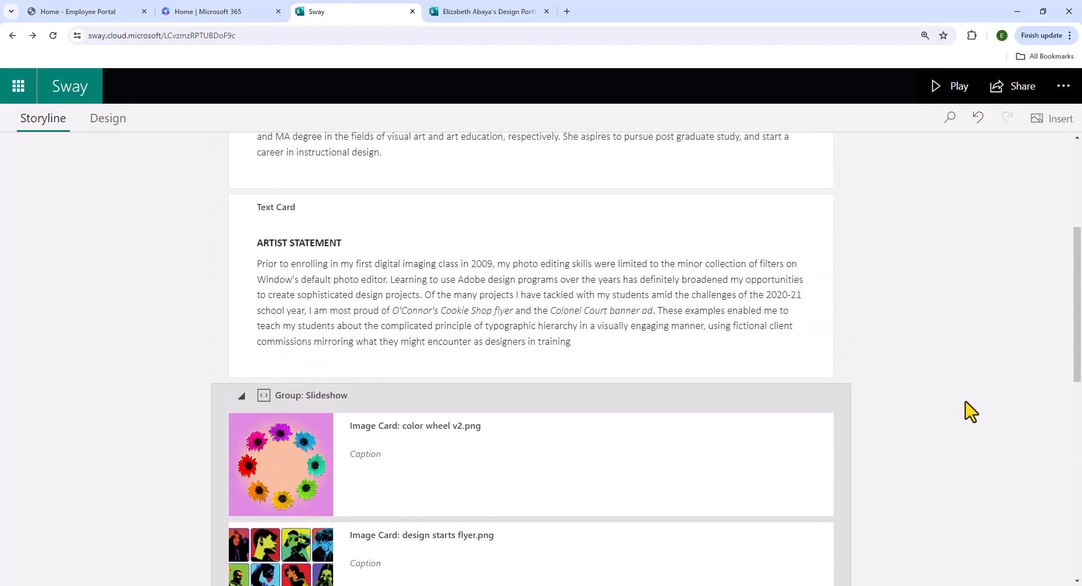
{"action": "scroll", "coordinate": [545, 525], "scroll_direction": "down", "scroll_amount": 4}
Caption the color wheel v2.png card with TITLE, October 2023 and Adobe Photoshop on separate lines
{"action": "left_click", "coordinate": [570, 370]}
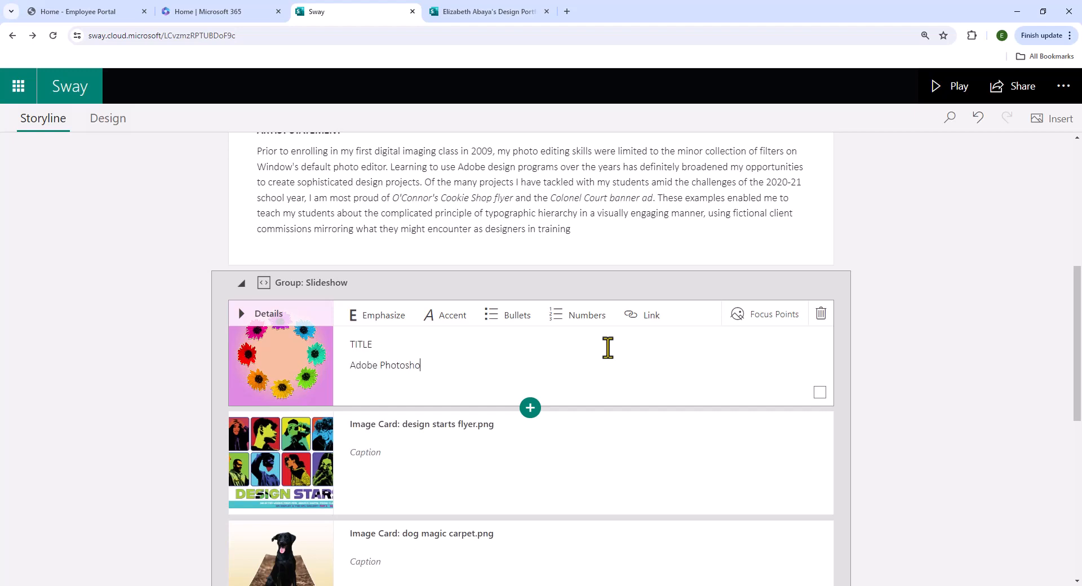
{"action": "key", "text": "Return"}
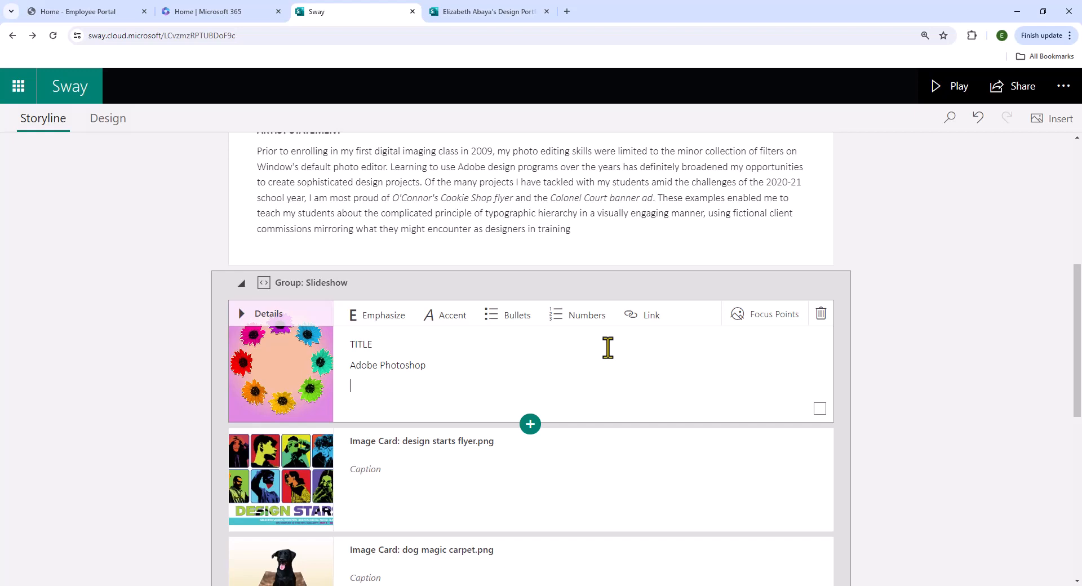
{"action": "left_click", "coordinate": [609, 346]}
{"action": "key", "text": "Return"}
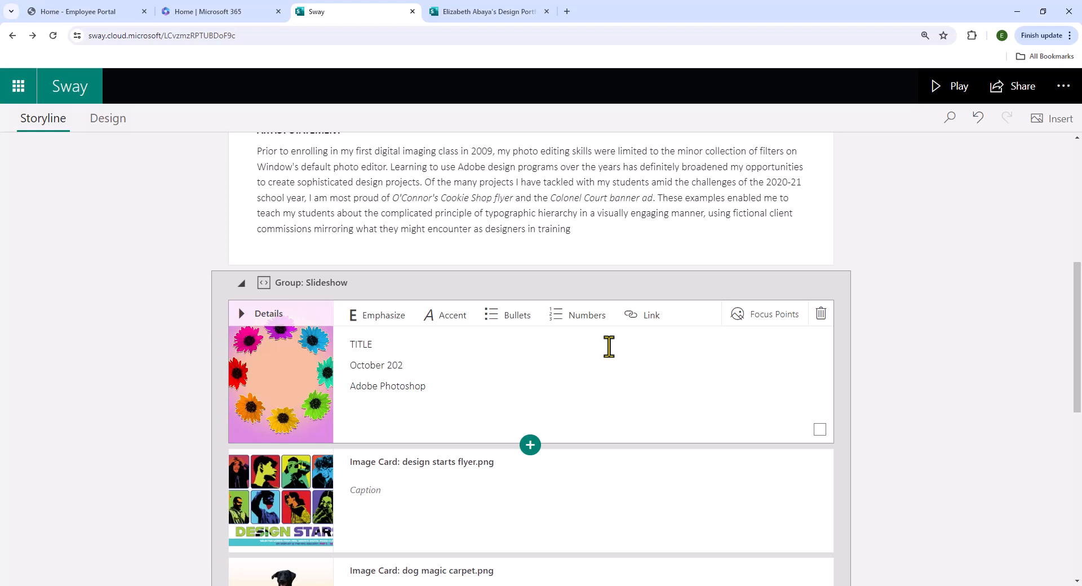
{"action": "left_click", "coordinate": [526, 410]}
Replace the TITLE line in the color wheel caption with "Color Wheel" and emphasize it
{"action": "left_click_drag", "start_coordinate": [382, 345], "coordinate": [350, 345]}
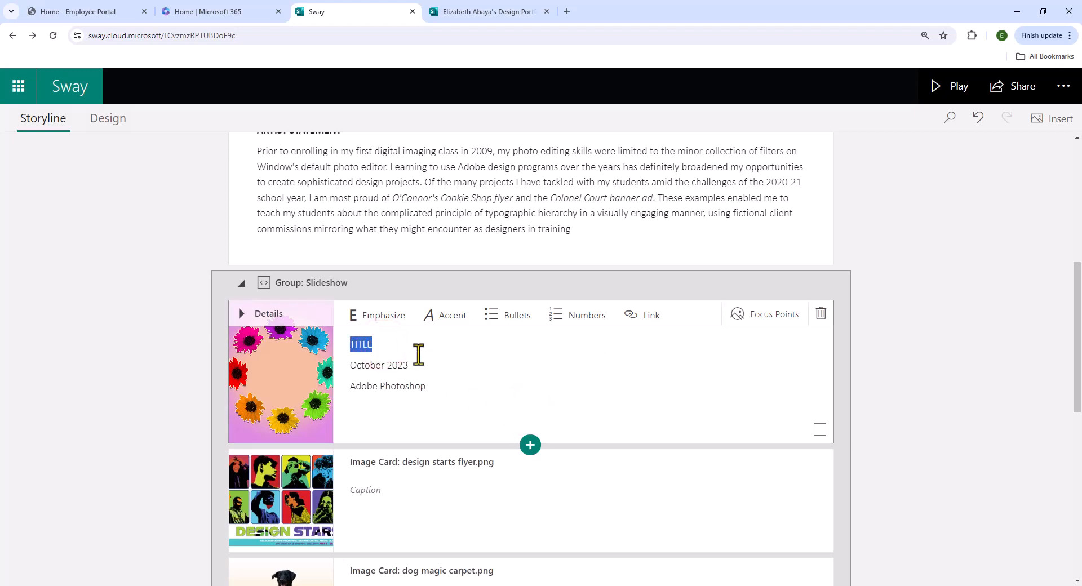
{"action": "type", "text": "Color Wheel"}
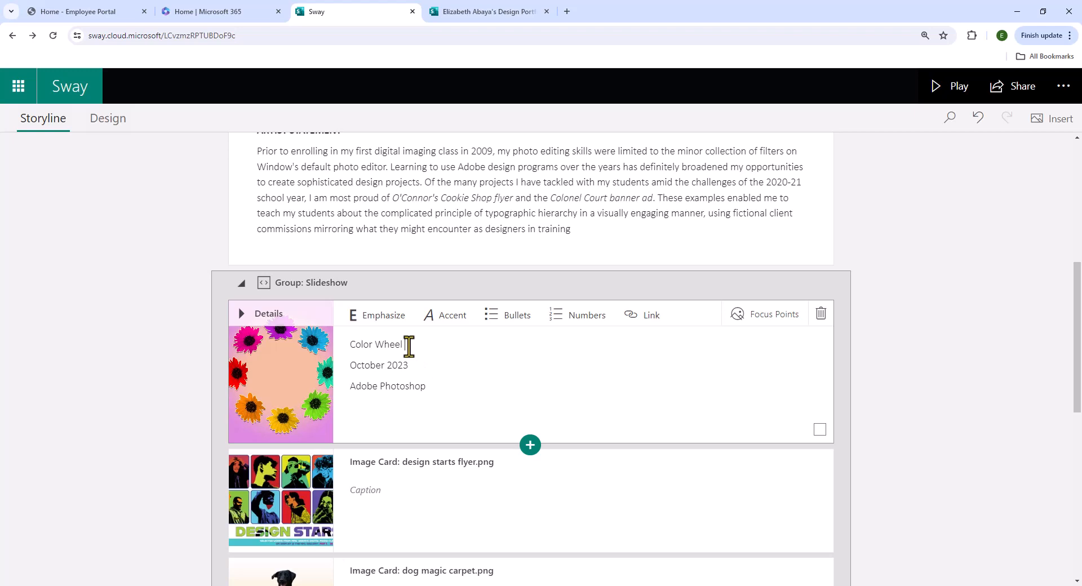
{"action": "triple_click", "coordinate": [410, 345]}
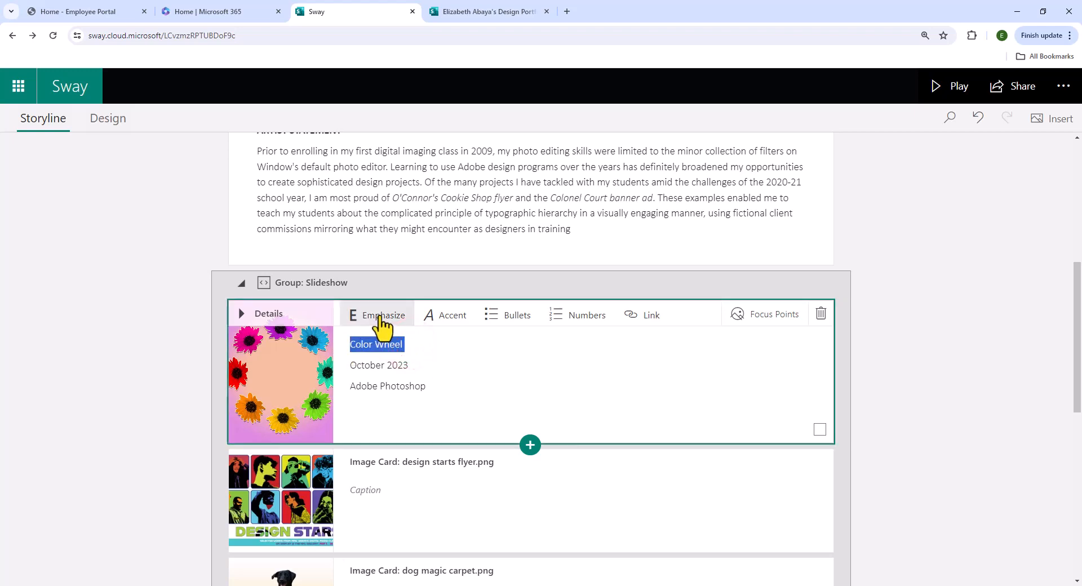
{"action": "left_click", "coordinate": [367, 326]}
Add the caption line "This color wheel demonstrates eight colors in rainbow order. Each object was colorized using destructive hue and saturation adjustments." below Adobe Photoshop
{"action": "left_click", "coordinate": [443, 387]}
{"action": "key", "text": "Return"}
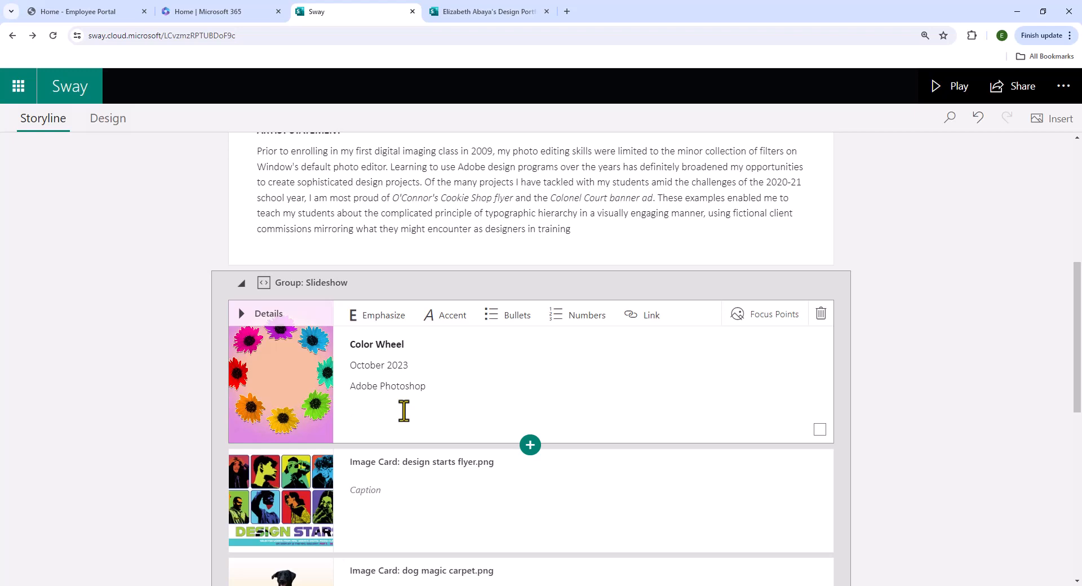
{"action": "type", "text": "This color wheel demonstrates eight colors in rainbow order. Each object was colorized using destructive hue and saturation adjustments."}
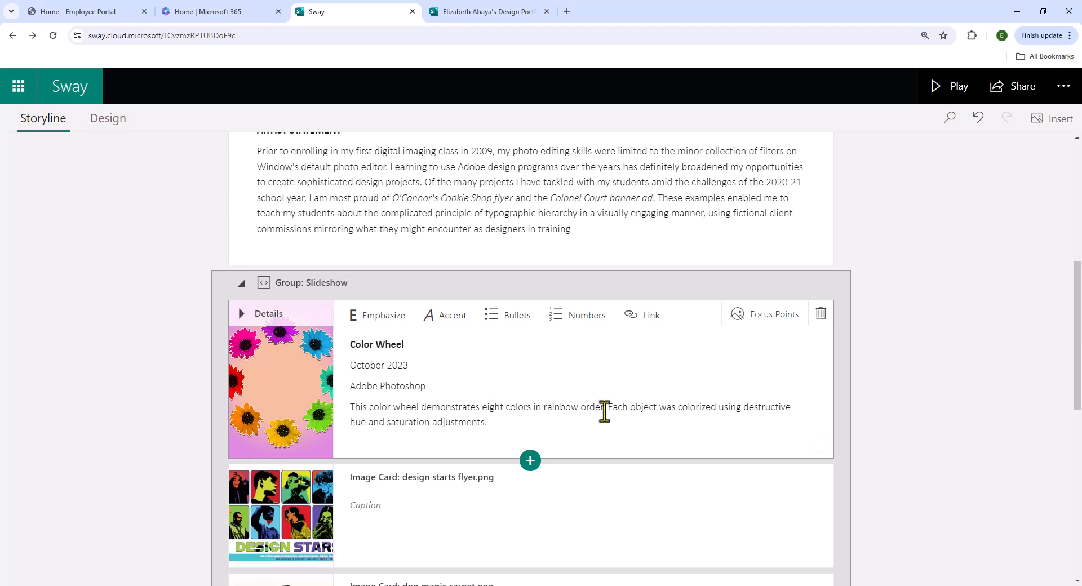
Open the empty captions of the design starts flyer.png and dog magic carpet.png cards for editing
{"action": "left_click", "coordinate": [483, 518]}
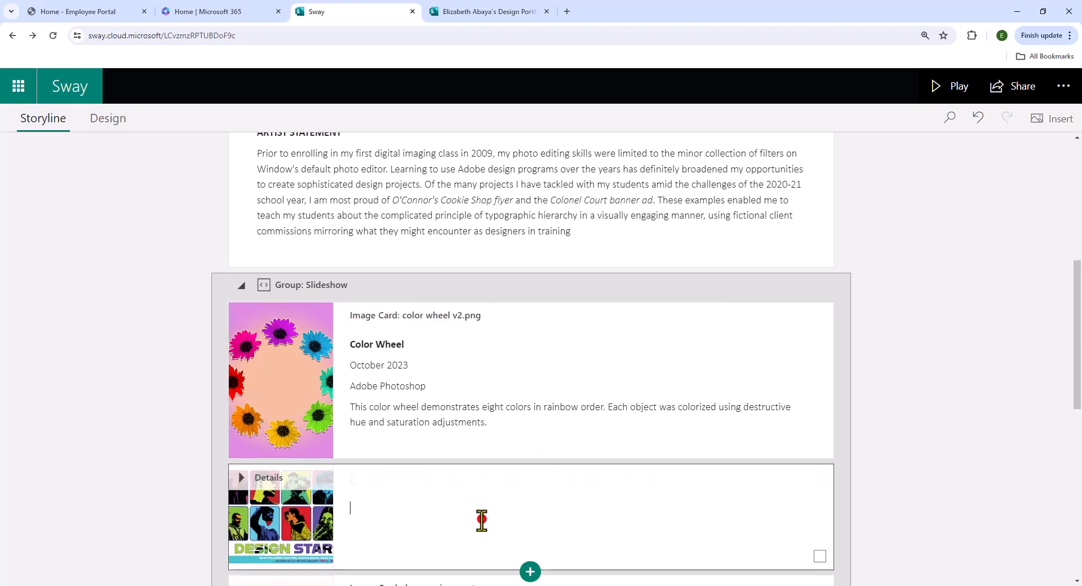
{"action": "scroll", "coordinate": [481, 519], "scroll_direction": "down", "scroll_amount": 2}
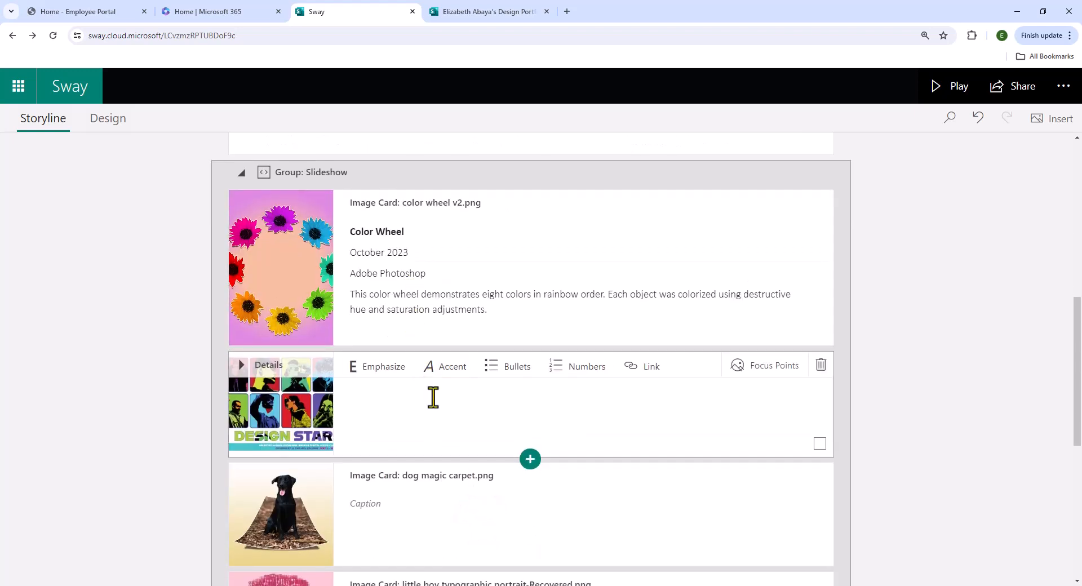
{"action": "left_click", "coordinate": [434, 510]}
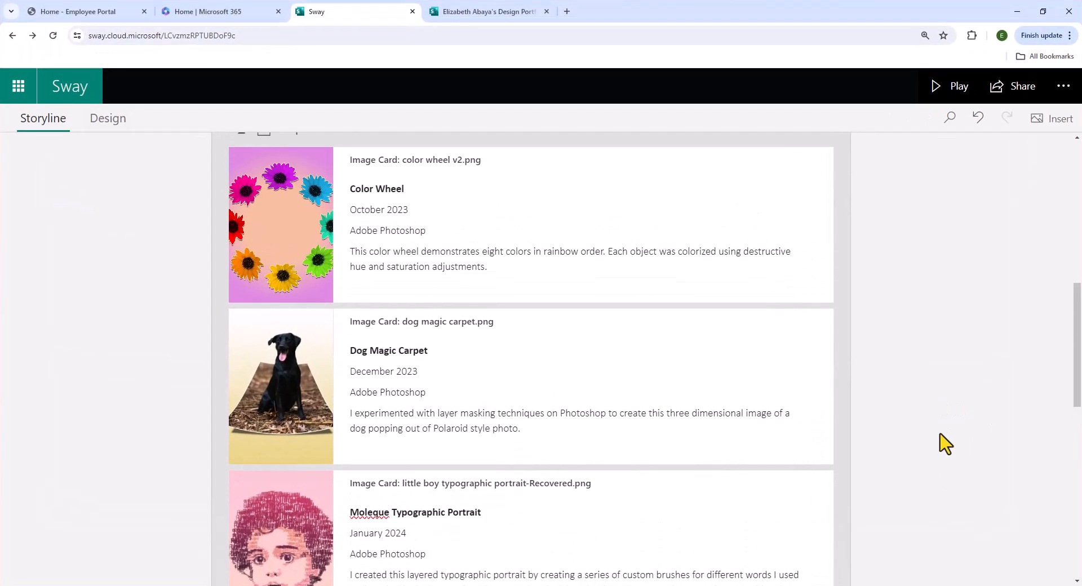
Check the dates in the slideshow captions for chronological order, from the Color Wheel card down to the Design Stars Flyer card
{"action": "mouse_move", "coordinate": [1080, 336]}
{"action": "left_mouse_down"}
{"action": "mouse_move", "coordinate": [1074, 327]}
{"action": "mouse_move", "coordinate": [1080, 426]}
{"action": "mouse_move", "coordinate": [1078, 350]}
{"action": "left_mouse_up"}
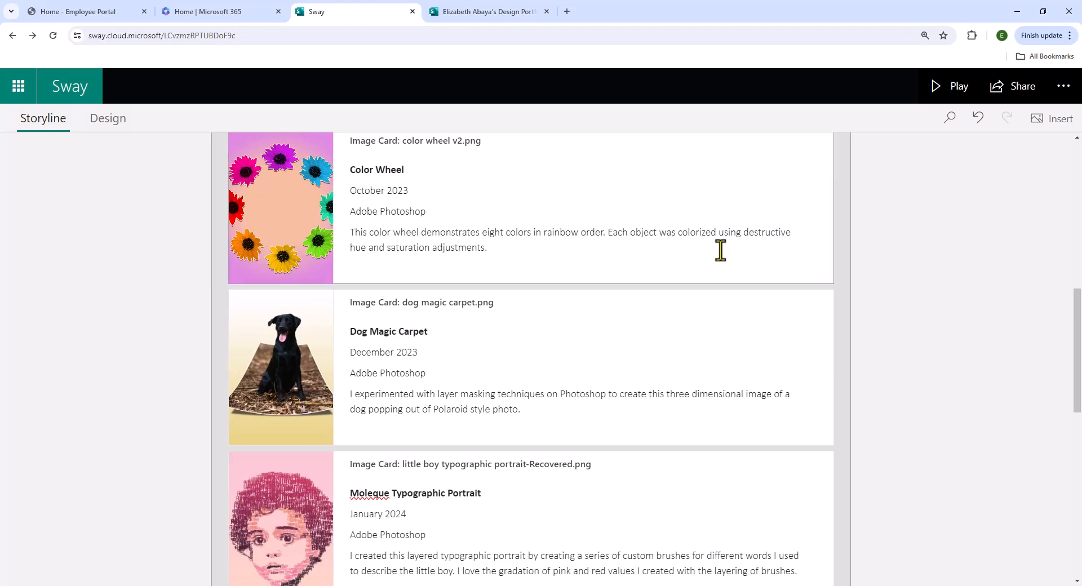
{"action": "left_click", "coordinate": [390, 187]}
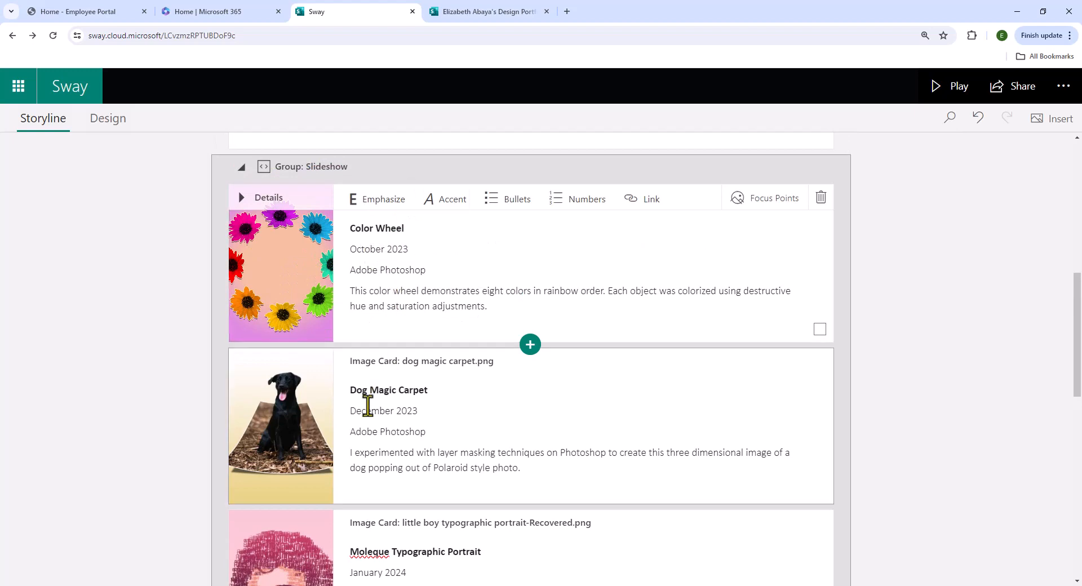
{"action": "scroll", "coordinate": [386, 406], "scroll_direction": "down", "scroll_amount": 2}
{"action": "scroll", "coordinate": [378, 479], "scroll_direction": "down", "scroll_amount": 2}
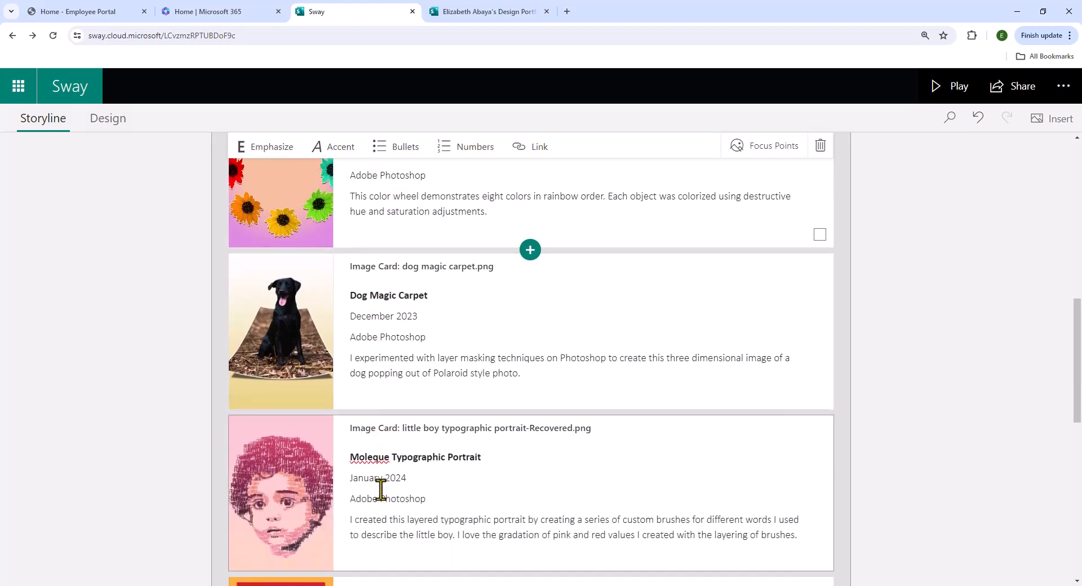
{"action": "left_click", "coordinate": [373, 459]}
{"action": "scroll", "coordinate": [383, 445], "scroll_direction": "down", "scroll_amount": 3}
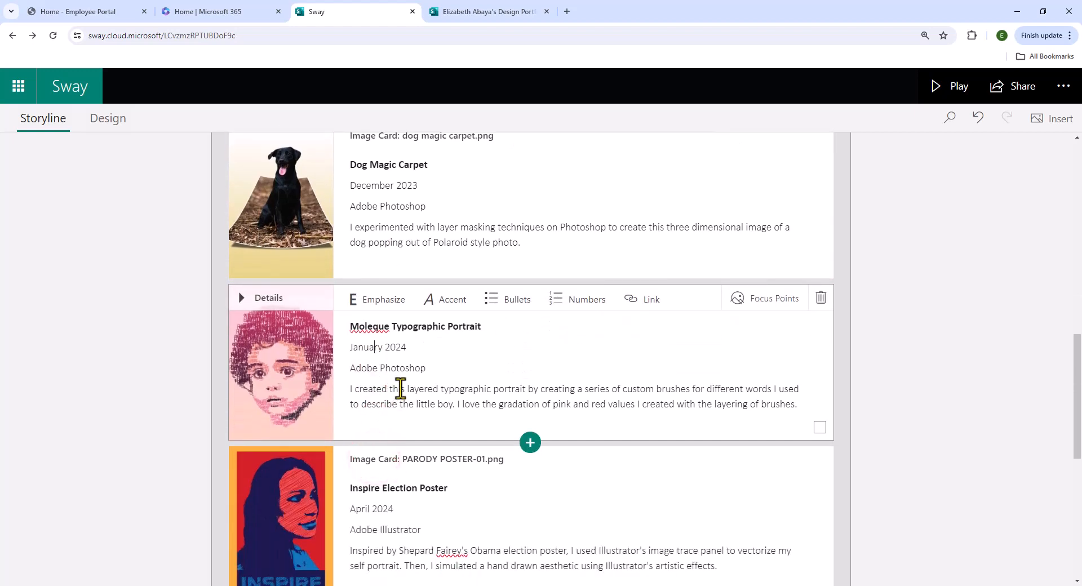
{"action": "scroll", "coordinate": [387, 475], "scroll_direction": "down", "scroll_amount": 3}
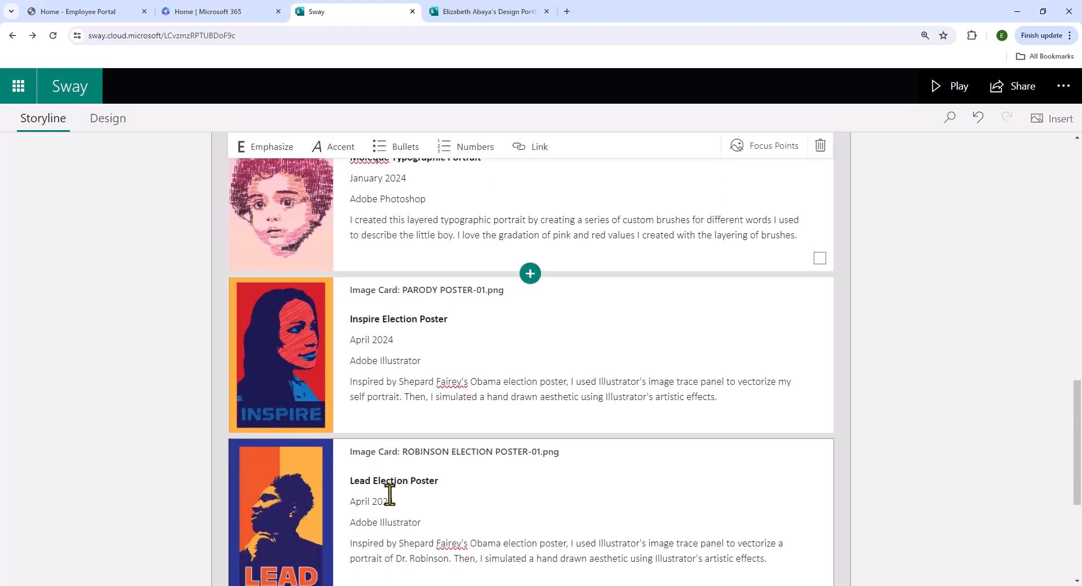
{"action": "left_click", "coordinate": [389, 494]}
{"action": "scroll", "coordinate": [367, 485], "scroll_direction": "down", "scroll_amount": 1}
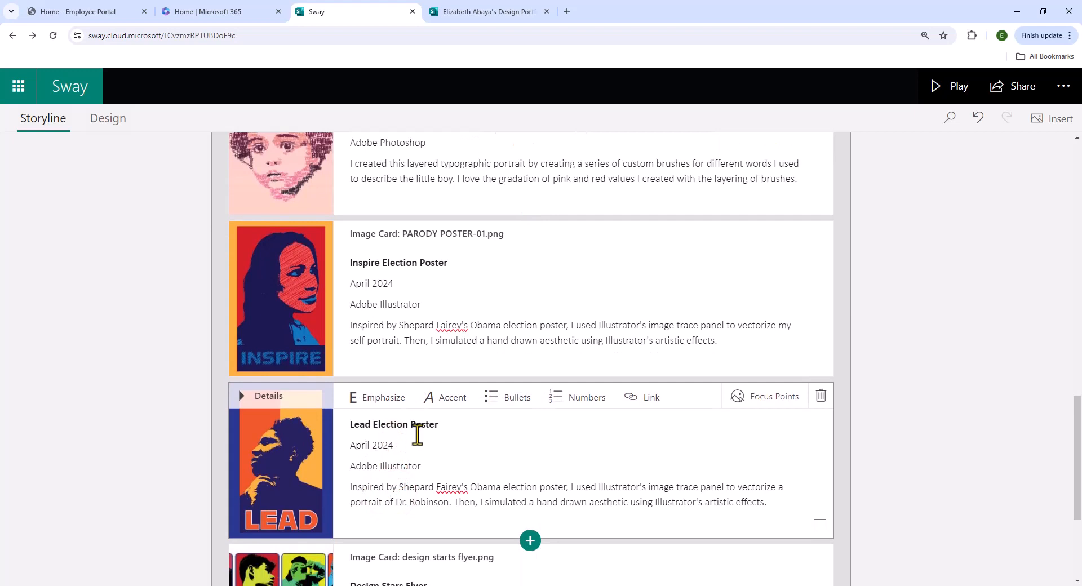
{"action": "scroll", "coordinate": [417, 434], "scroll_direction": "down", "scroll_amount": 2}
{"action": "left_click", "coordinate": [404, 497]}
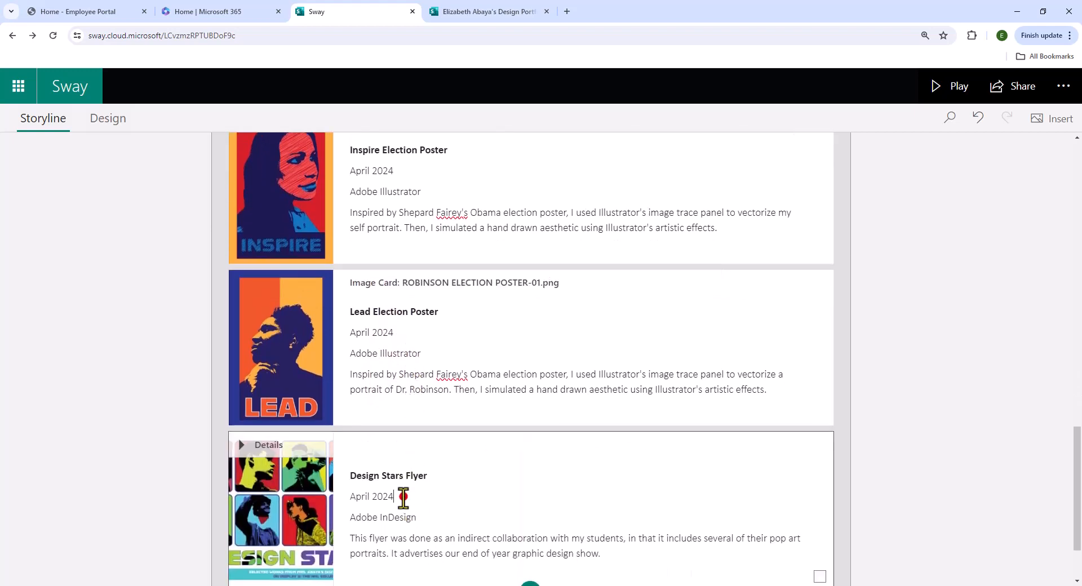
{"action": "scroll", "coordinate": [450, 500], "scroll_direction": "down", "scroll_amount": 2}
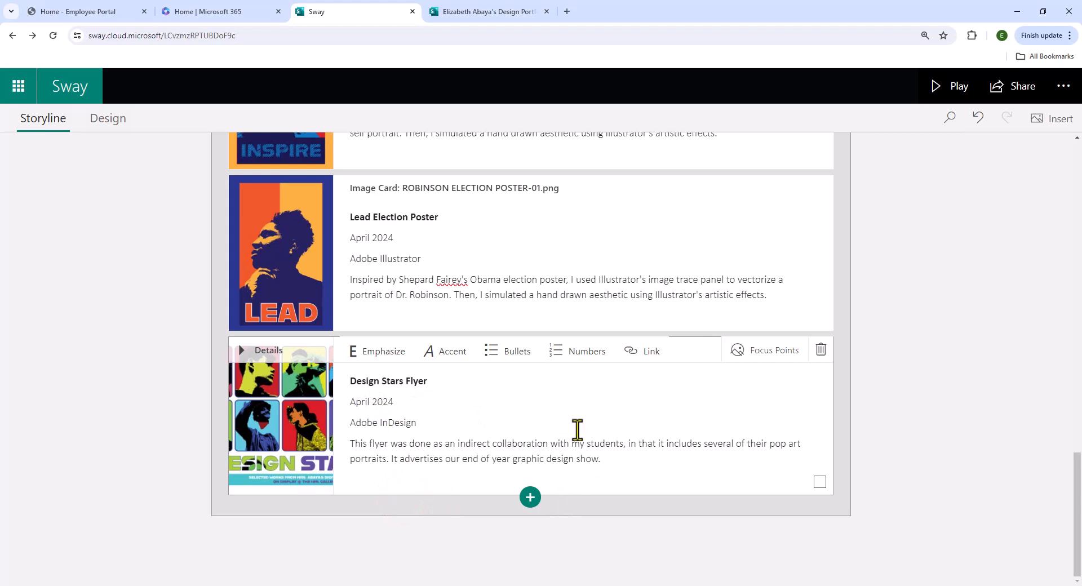
Review the title, software and description lines of all the slideshow cards for a consistent caption format
{"action": "scroll", "coordinate": [576, 430], "scroll_direction": "up", "scroll_amount": 7}
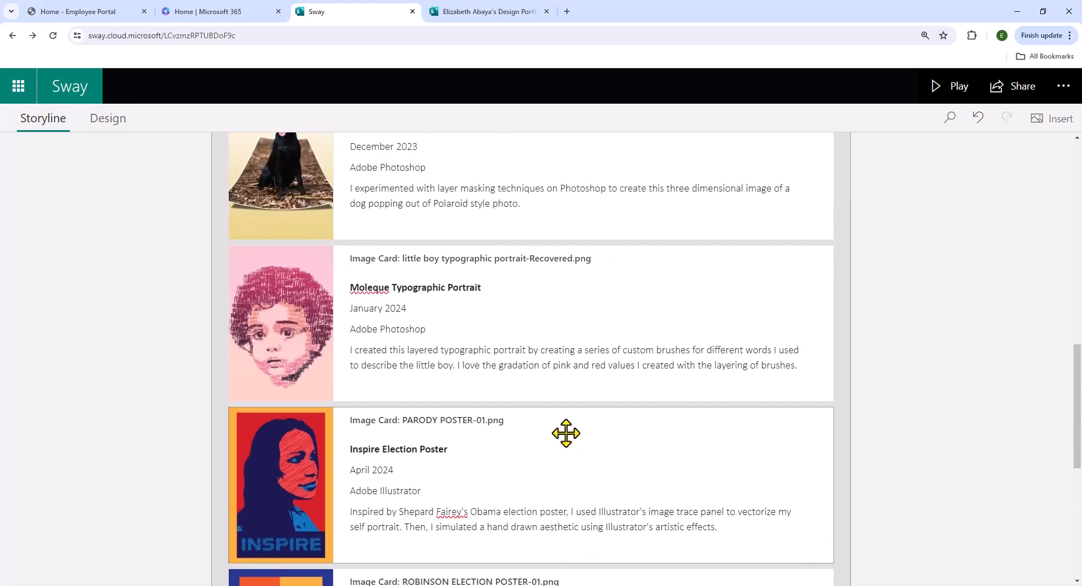
{"action": "scroll", "coordinate": [560, 435], "scroll_direction": "up", "scroll_amount": 4}
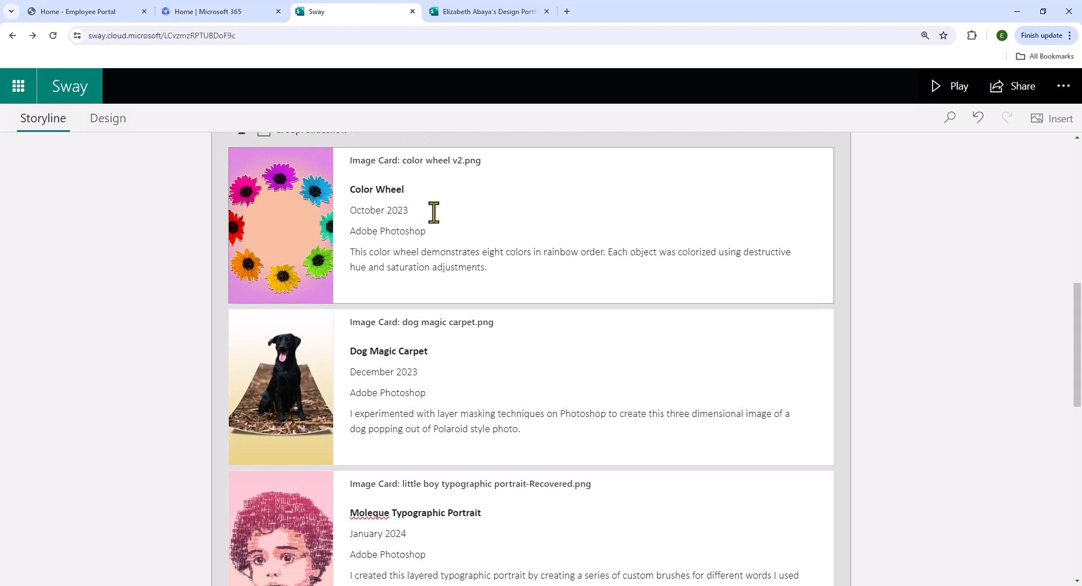
{"action": "scroll", "coordinate": [481, 439], "scroll_direction": "down", "scroll_amount": 4}
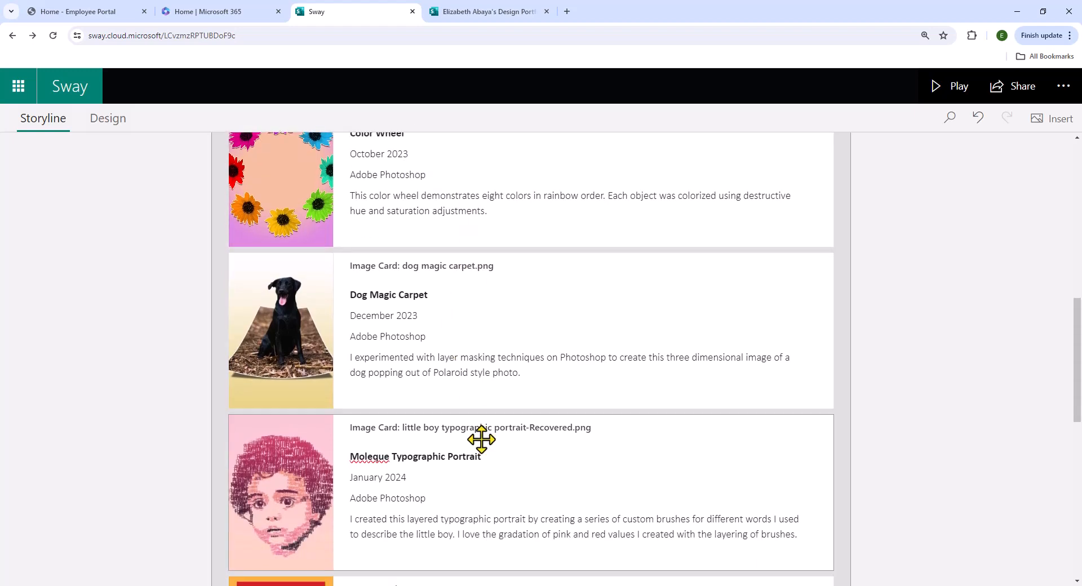
{"action": "scroll", "coordinate": [489, 448], "scroll_direction": "down", "scroll_amount": 7}
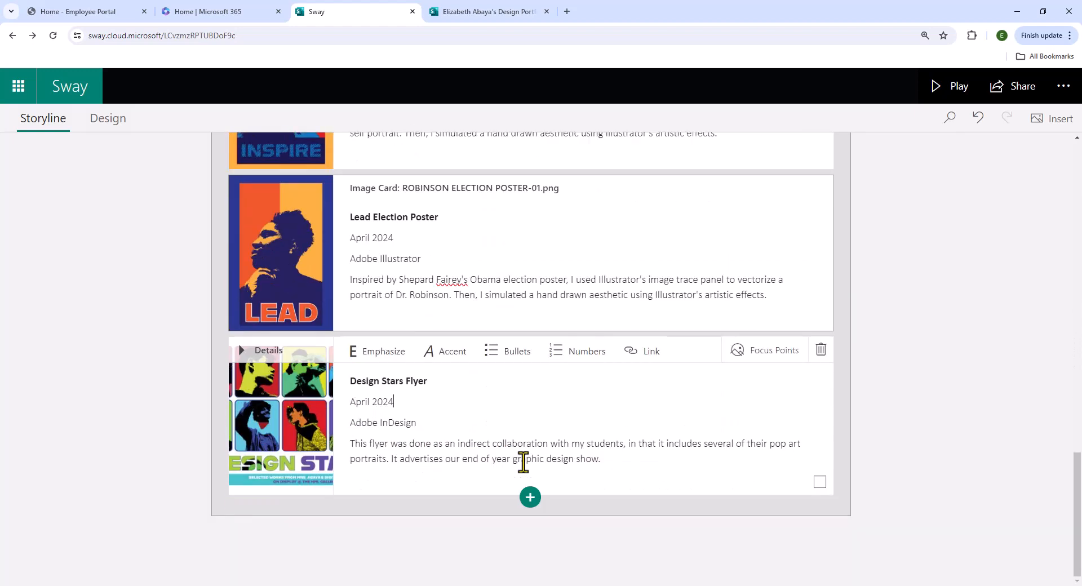
{"action": "scroll", "coordinate": [450, 353], "scroll_direction": "up", "scroll_amount": 3}
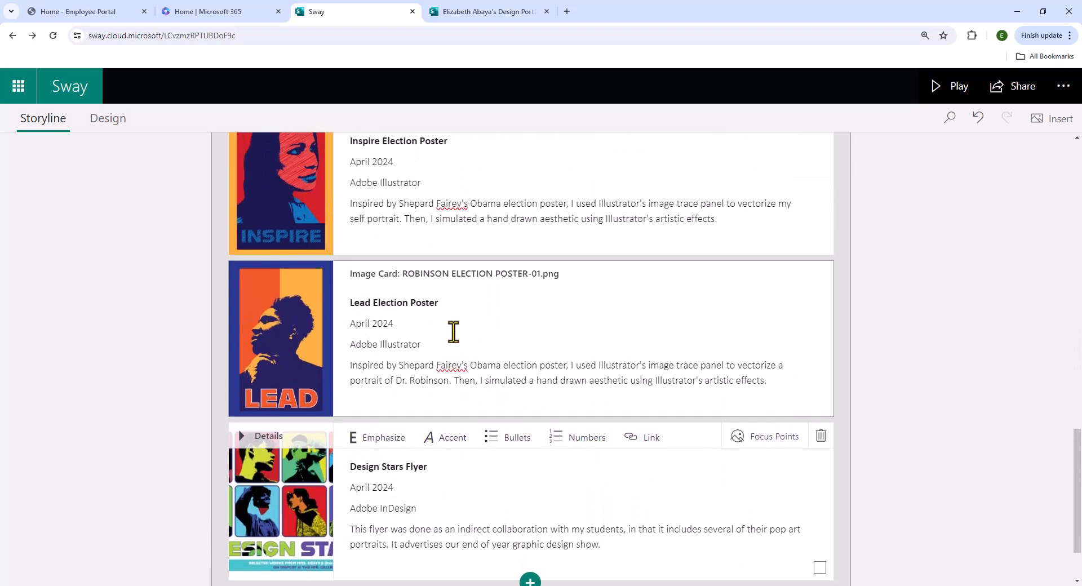
{"action": "left_click", "coordinate": [407, 266]}
{"action": "scroll", "coordinate": [416, 302], "scroll_direction": "up", "scroll_amount": 2}
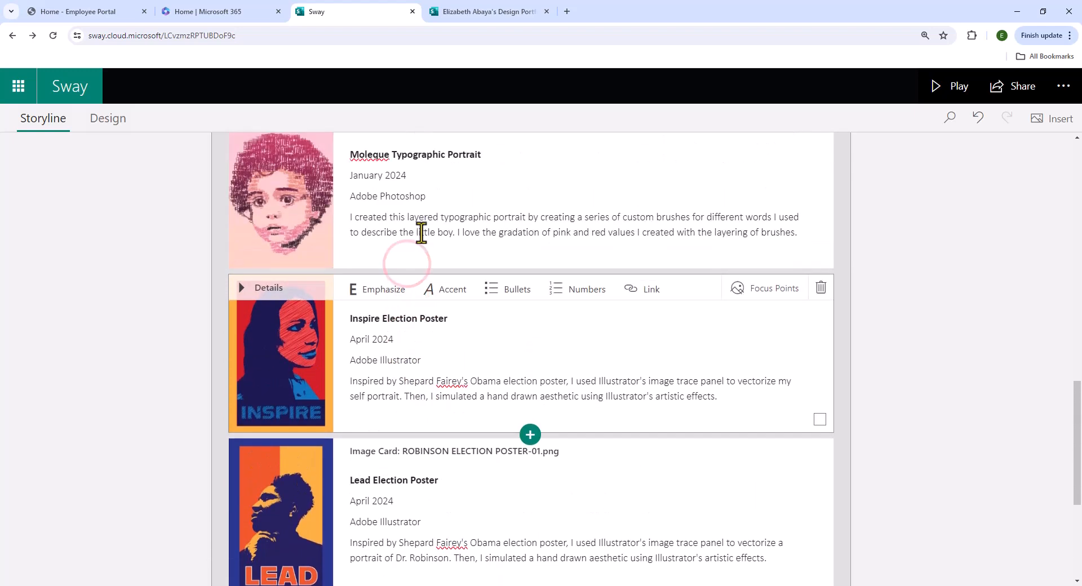
{"action": "left_click", "coordinate": [427, 232]}
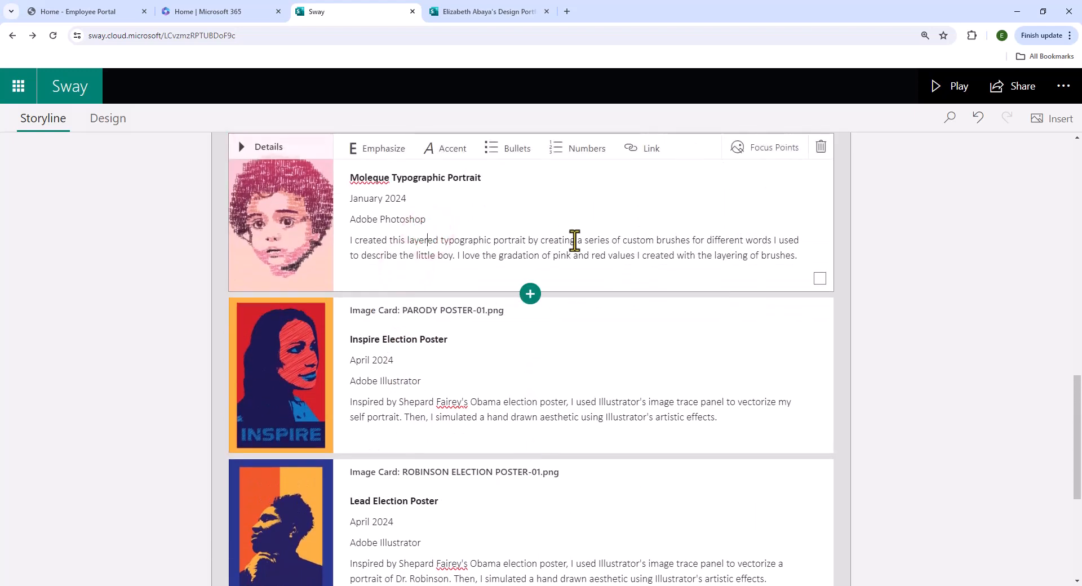
{"action": "scroll", "coordinate": [575, 242], "scroll_direction": "up", "scroll_amount": 1}
{"action": "scroll", "coordinate": [583, 249], "scroll_direction": "up", "scroll_amount": 4}
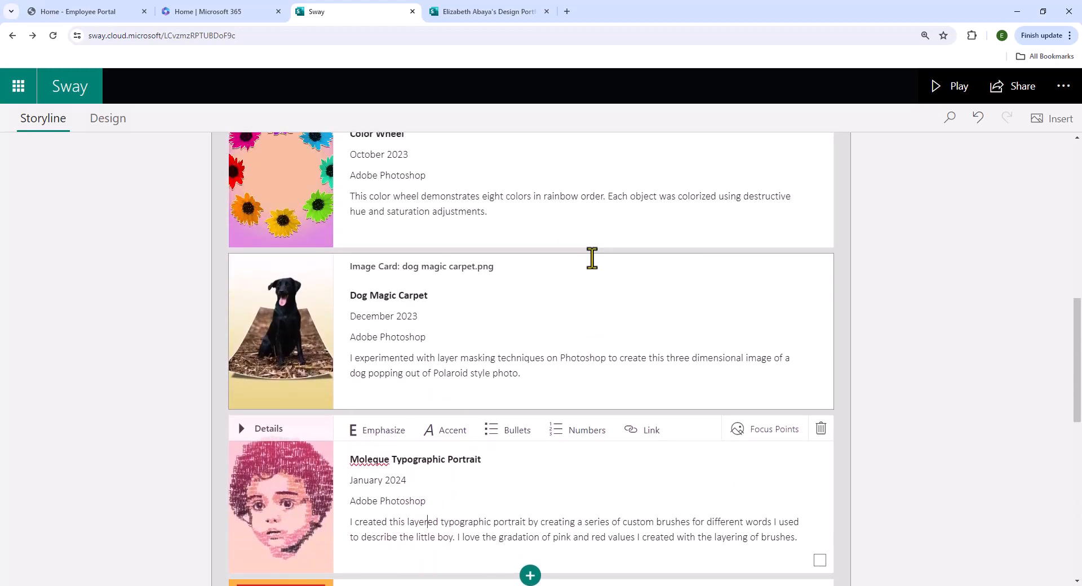
{"action": "scroll", "coordinate": [635, 287], "scroll_direction": "down", "scroll_amount": 9}
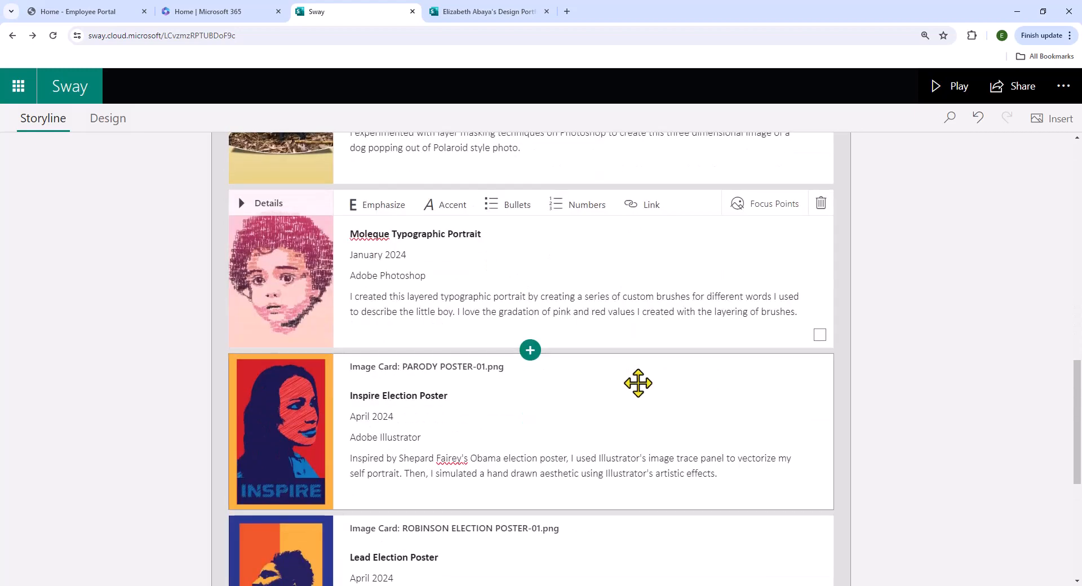
{"action": "scroll", "coordinate": [643, 425], "scroll_direction": "down", "scroll_amount": 2}
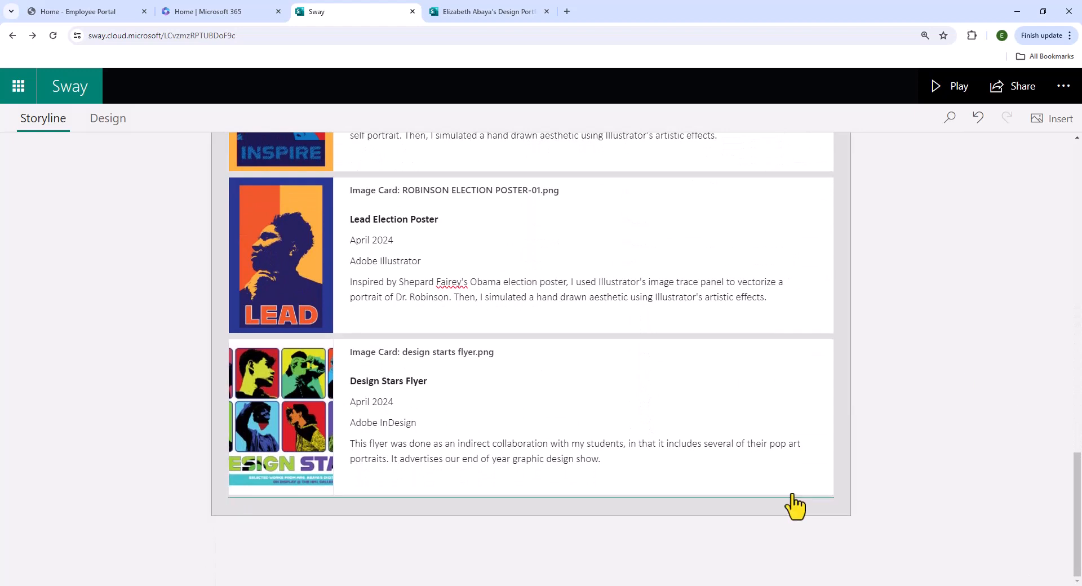
{"action": "scroll", "coordinate": [801, 475], "scroll_direction": "up", "scroll_amount": 8}
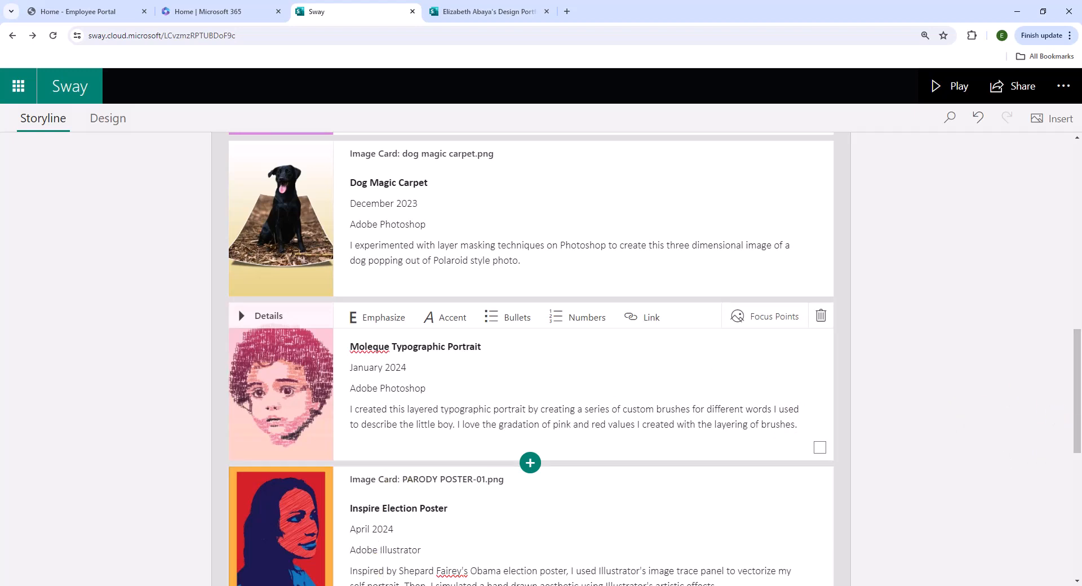
Switch to Photoshop and import page 1 of the Updated Shoe Template PDF from the My amazing design examples folder
{"action": "left_click", "coordinate": [370, 585]}
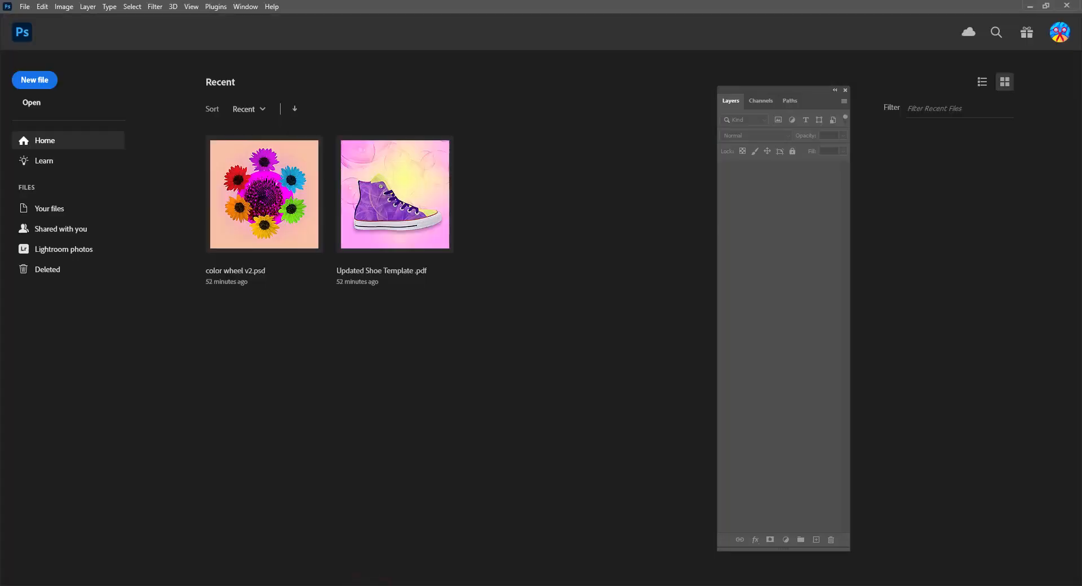
{"action": "left_click", "coordinate": [38, 108]}
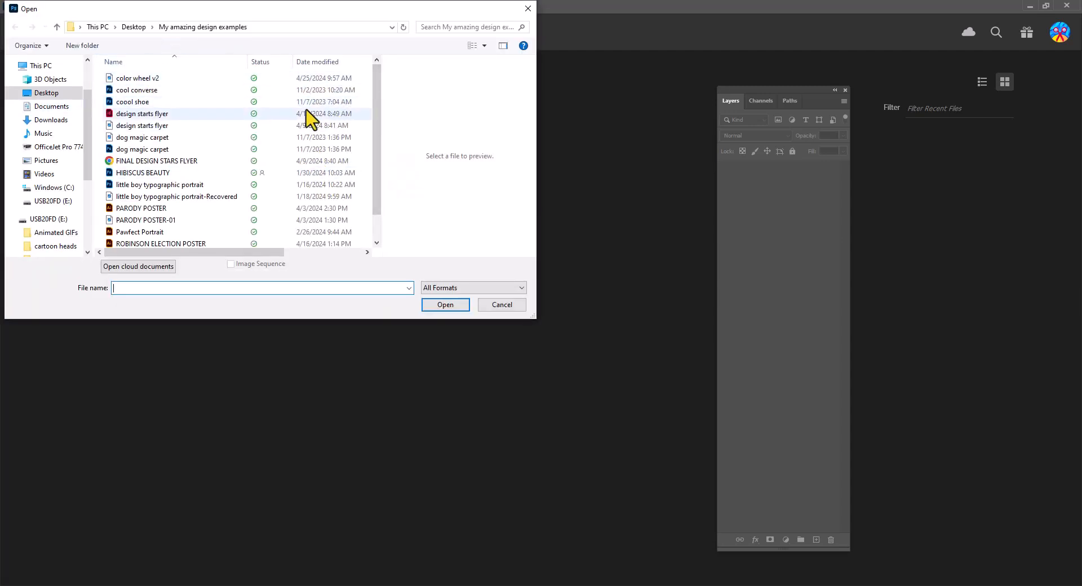
{"action": "left_click_drag", "start_coordinate": [377, 171], "coordinate": [374, 250]}
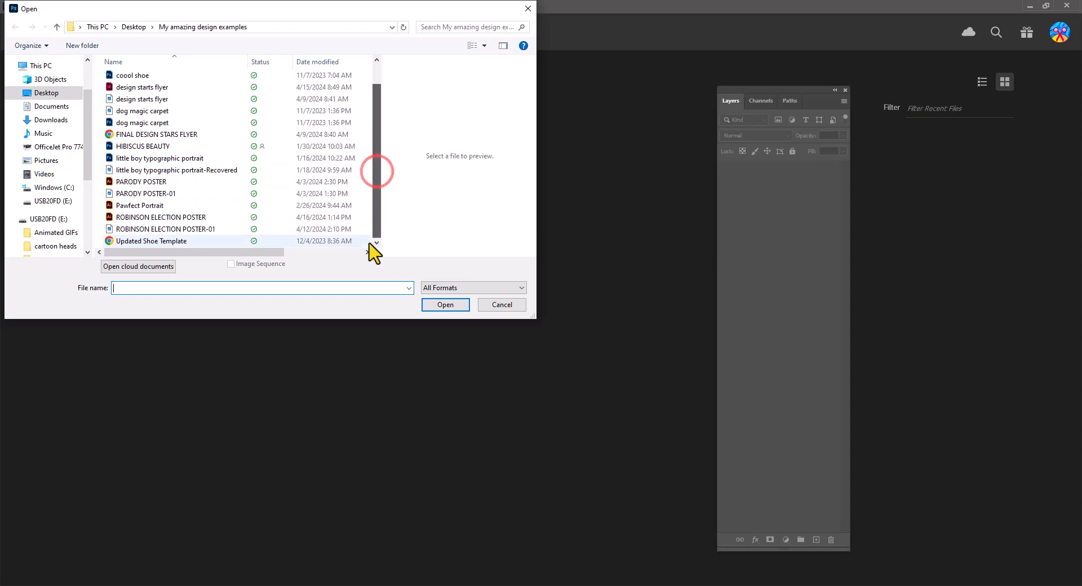
{"action": "left_click", "coordinate": [153, 242]}
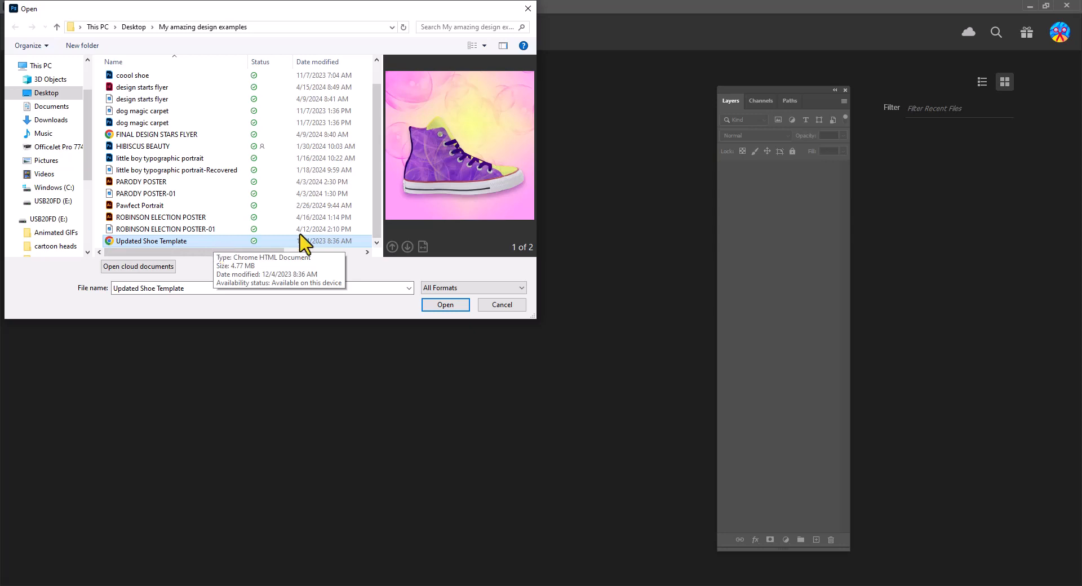
{"action": "left_click", "coordinate": [438, 307]}
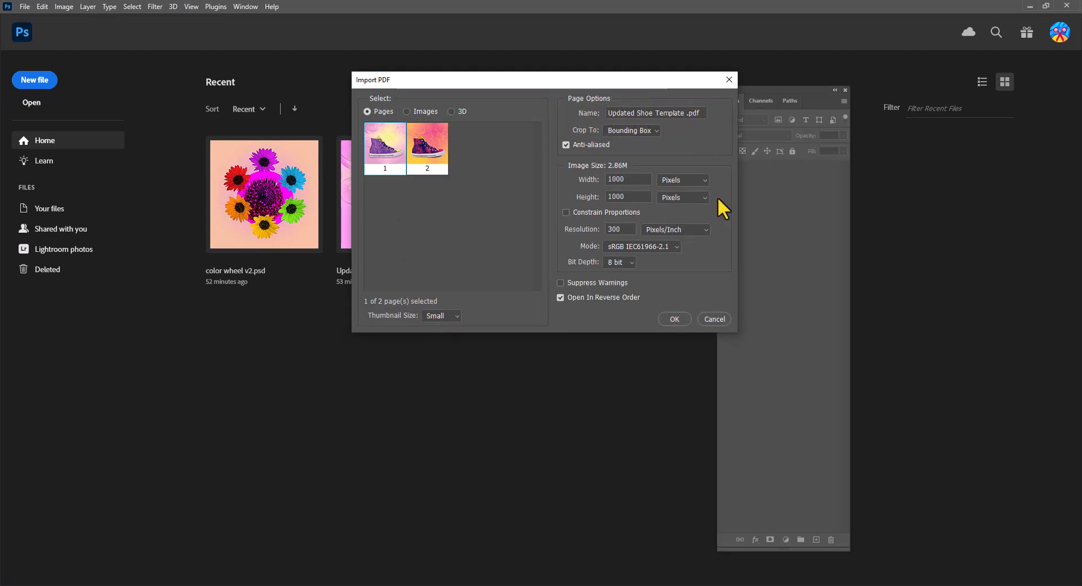
{"action": "left_click", "coordinate": [672, 319]}
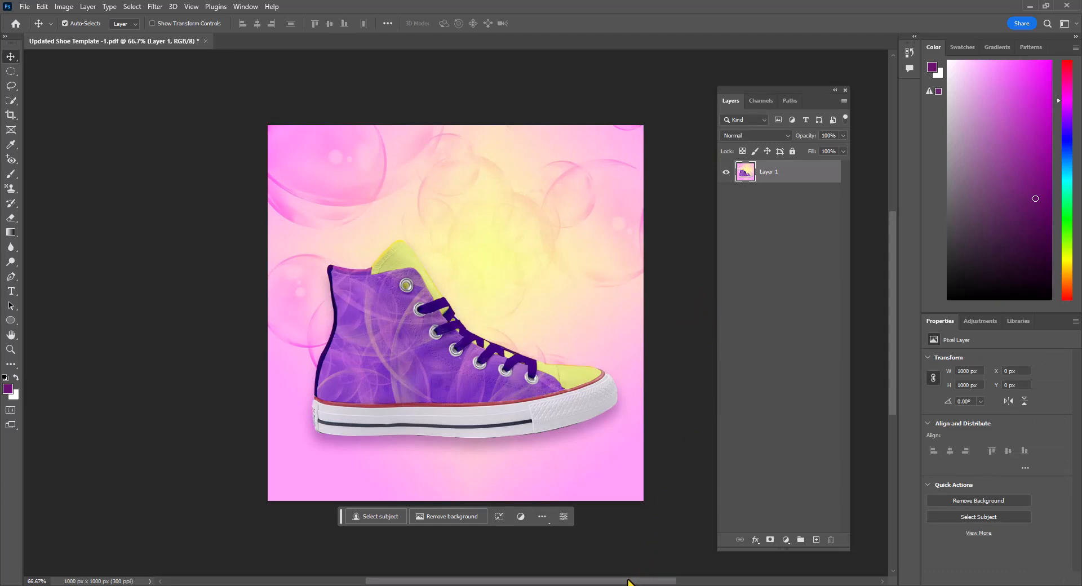
Bring up the file commands for the imported shoe document
{"action": "left_click_drag", "start_coordinate": [628, 583], "coordinate": [652, 583]}
{"action": "mouse_move", "coordinate": [894, 248]}
{"action": "left_mouse_down"}
{"action": "mouse_move", "coordinate": [877, 355]}
{"action": "mouse_move", "coordinate": [884, 262]}
{"action": "left_mouse_up"}
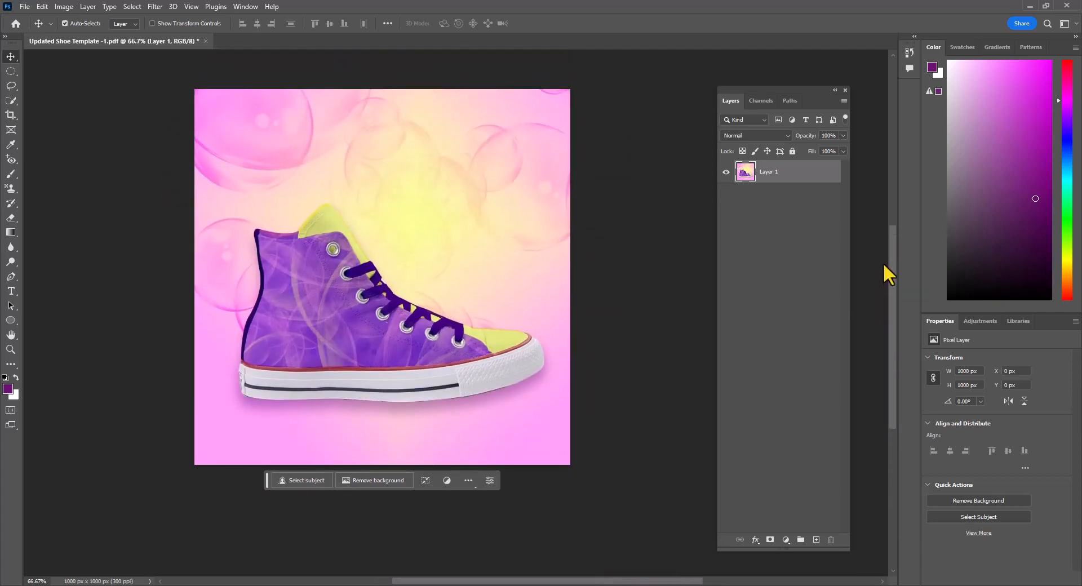
{"action": "left_click", "coordinate": [30, 7]}
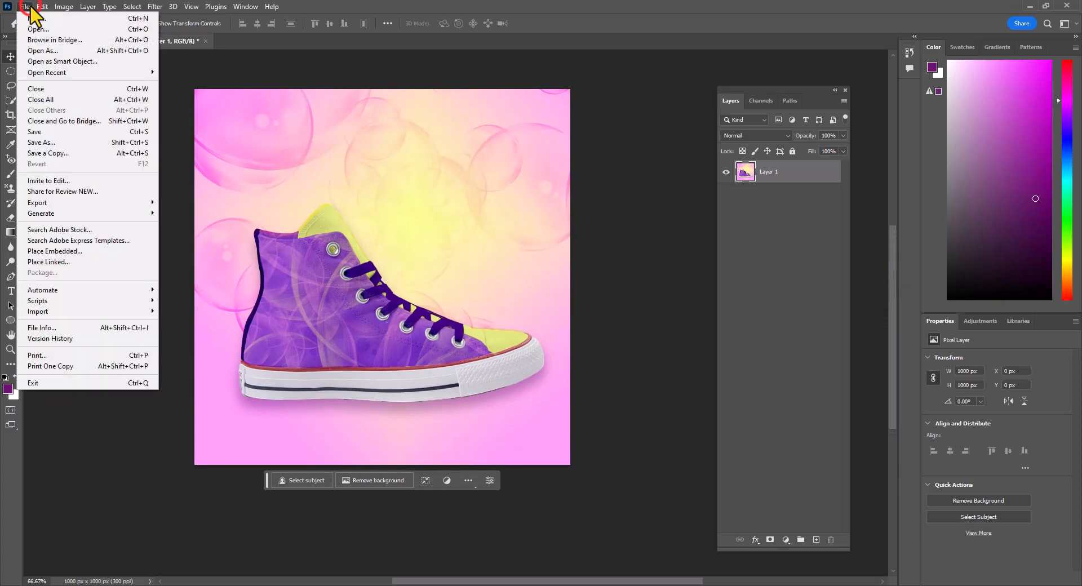
Export the shoe artwork as a PNG named Updated Shoe Template -1 into the My amazing design examples folder
{"action": "left_click", "coordinate": [97, 201]}
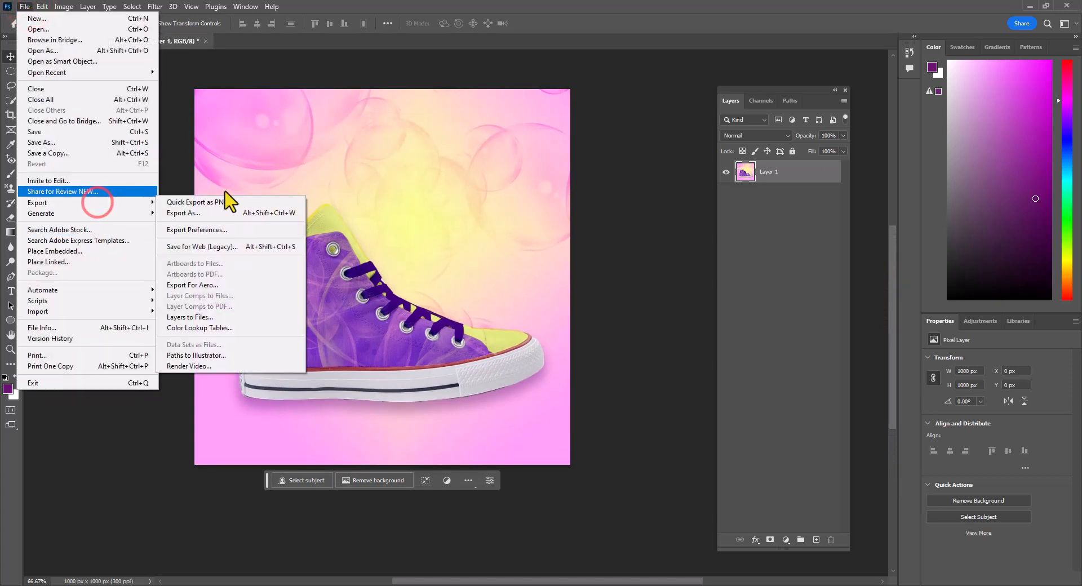
{"action": "left_click", "coordinate": [234, 213]}
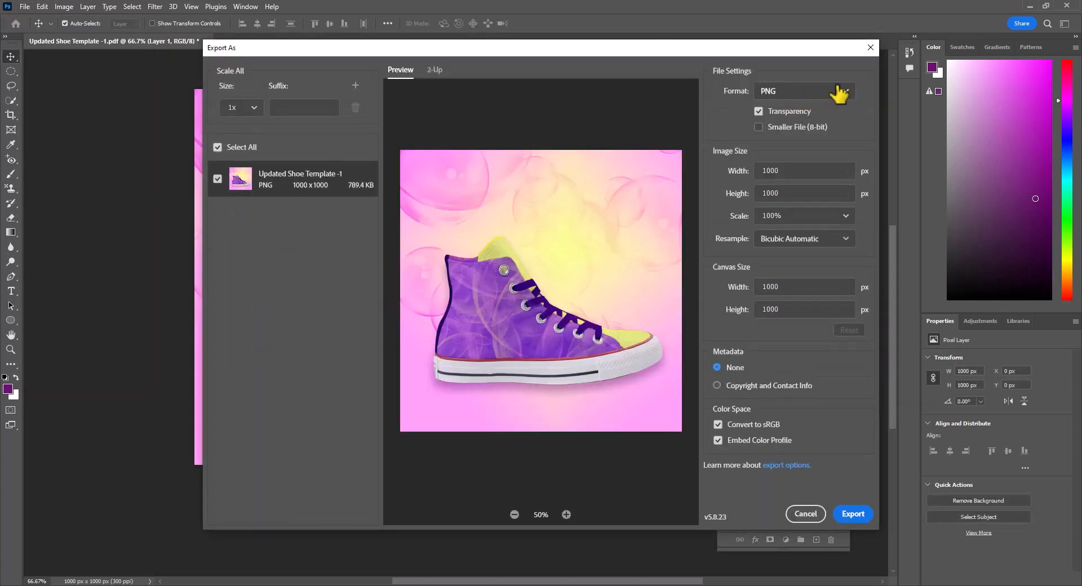
{"action": "left_click", "coordinate": [838, 92]}
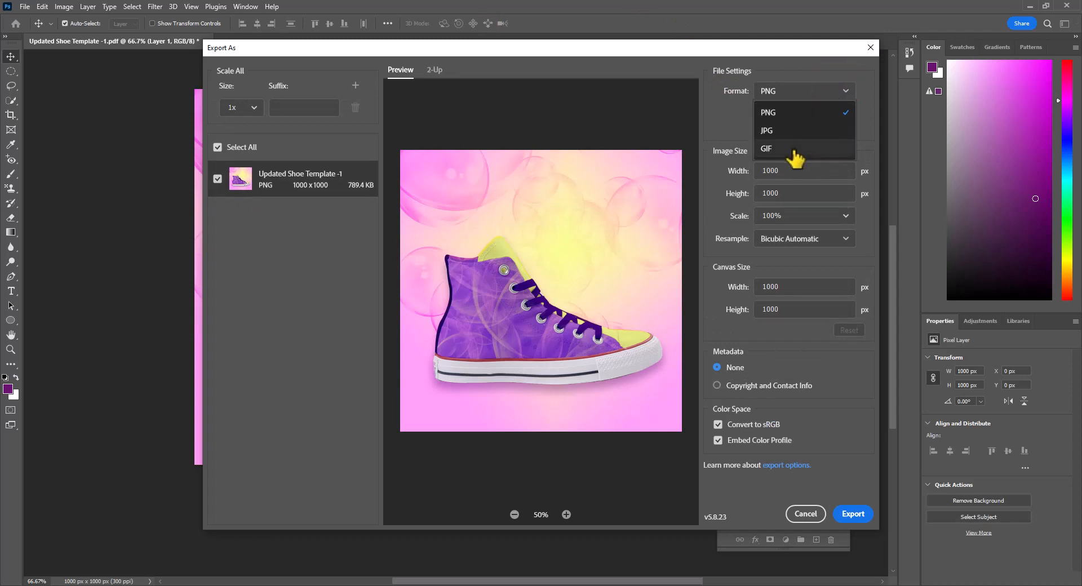
{"action": "left_click", "coordinate": [791, 111]}
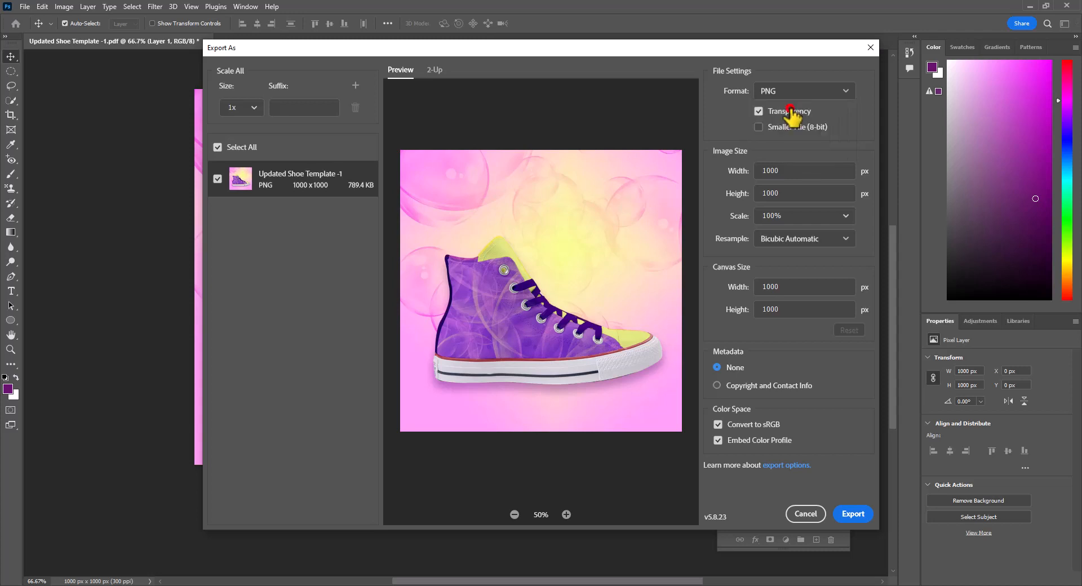
{"action": "left_click", "coordinate": [860, 519]}
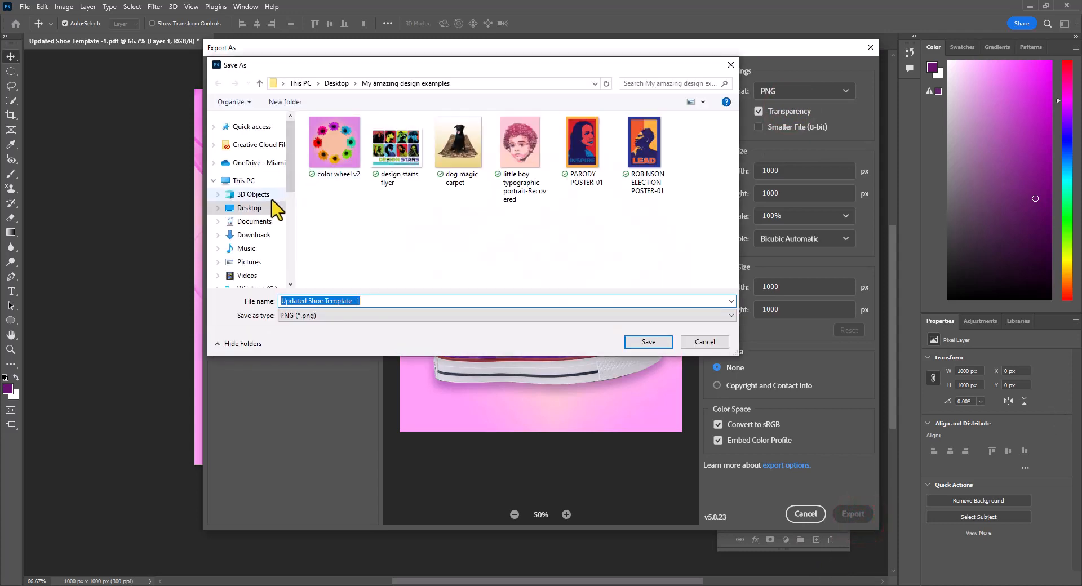
{"action": "left_click", "coordinate": [648, 344]}
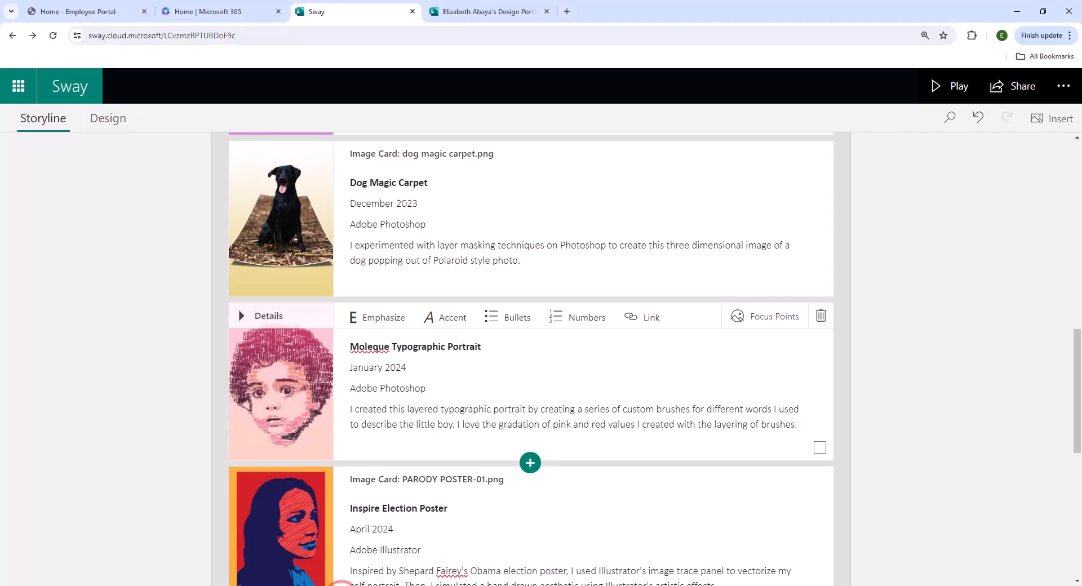
In the Sway storyline, upload the Updated Shoe Template -1 image as a new card directly after the Color Wheel card
{"action": "scroll", "coordinate": [780, 409], "scroll_direction": "down", "scroll_amount": 2}
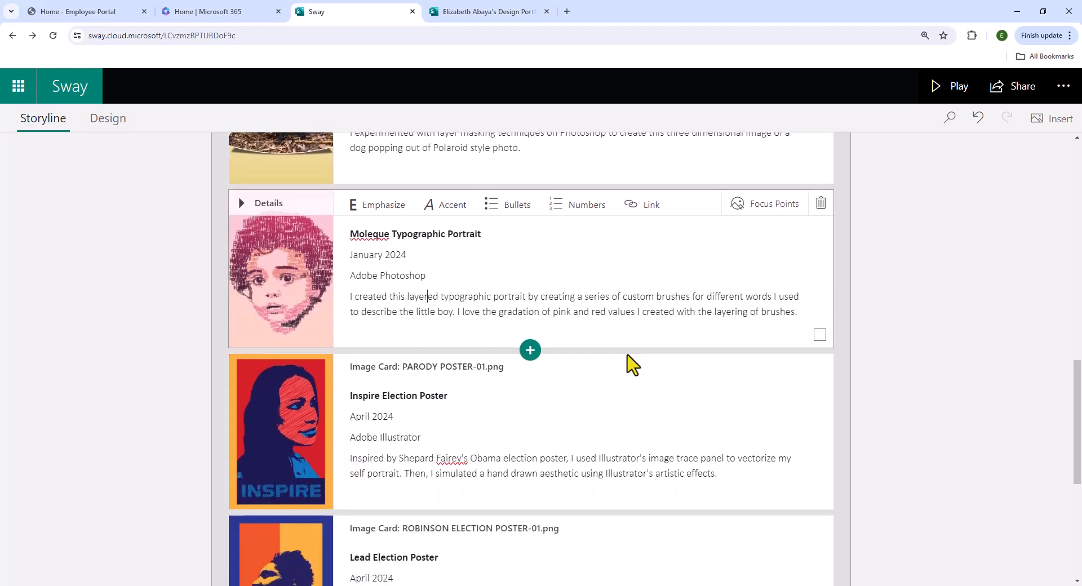
{"action": "scroll", "coordinate": [599, 310], "scroll_direction": "up", "scroll_amount": 3}
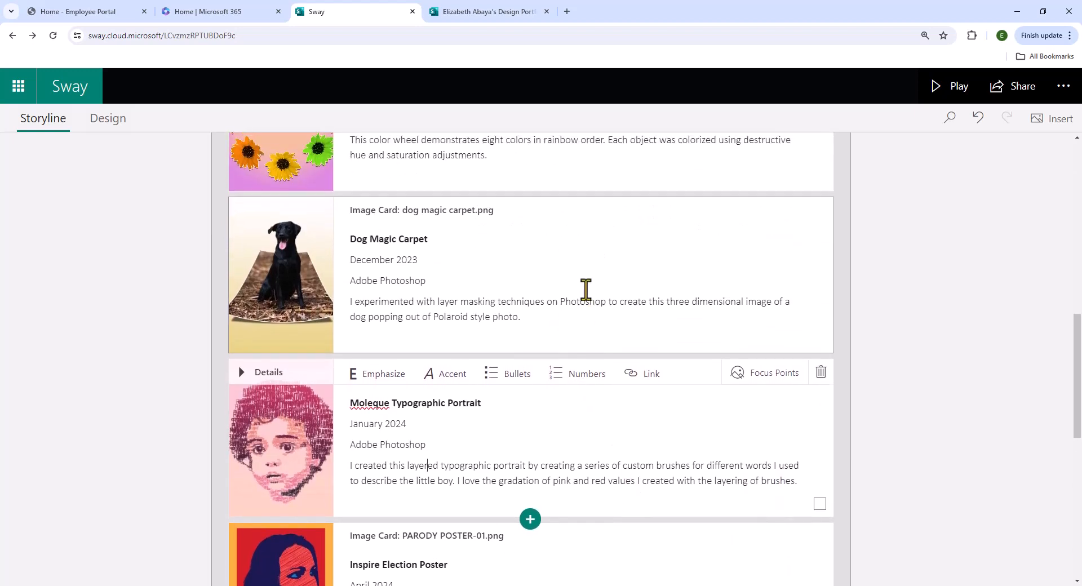
{"action": "scroll", "coordinate": [586, 290], "scroll_direction": "up", "scroll_amount": 2}
{"action": "left_click", "coordinate": [594, 274]}
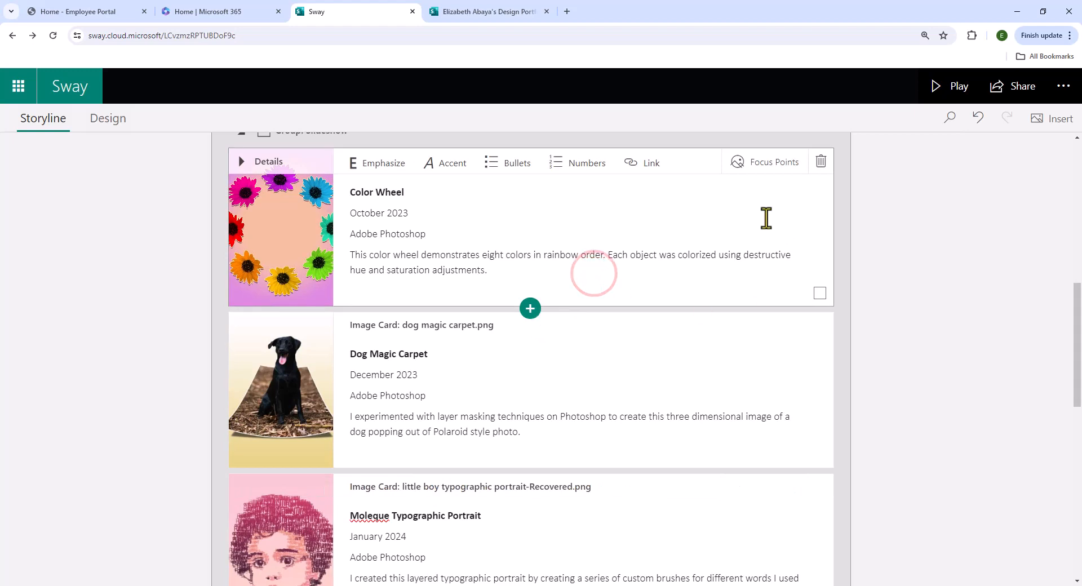
{"action": "left_click", "coordinate": [530, 308]}
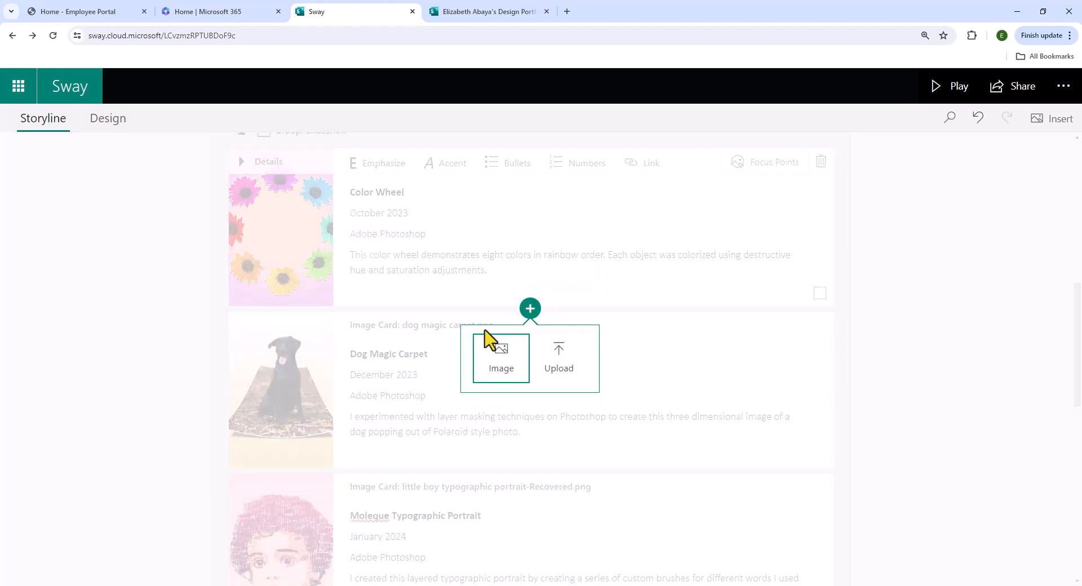
{"action": "left_click", "coordinate": [560, 364]}
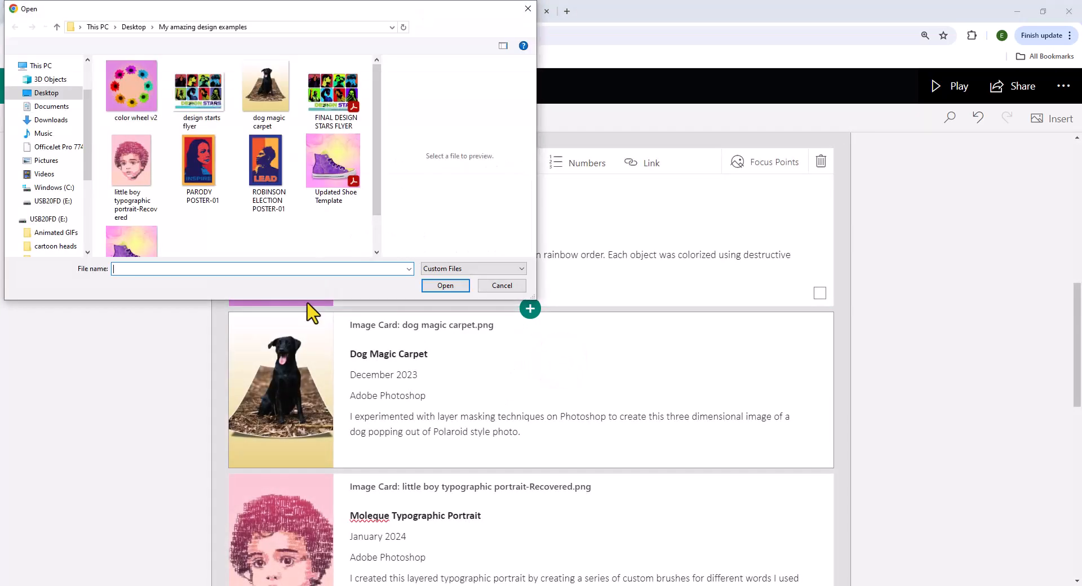
{"action": "left_click_drag", "start_coordinate": [376, 203], "coordinate": [372, 235]}
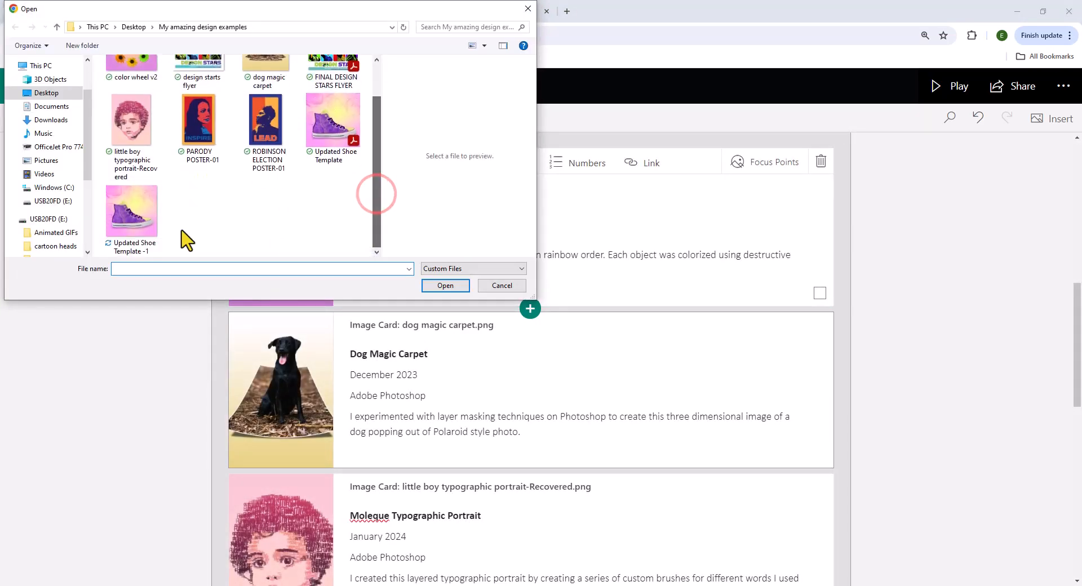
{"action": "left_click", "coordinate": [158, 221]}
{"action": "left_click", "coordinate": [434, 287]}
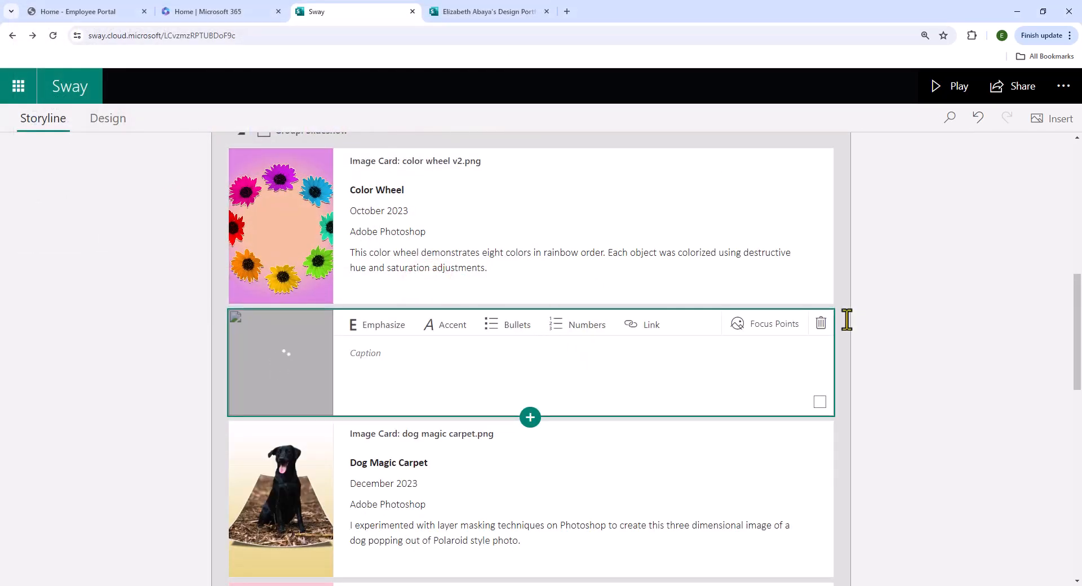
Set the new shoe card's focus points so that the entire image is important
{"action": "left_click", "coordinate": [433, 271]}
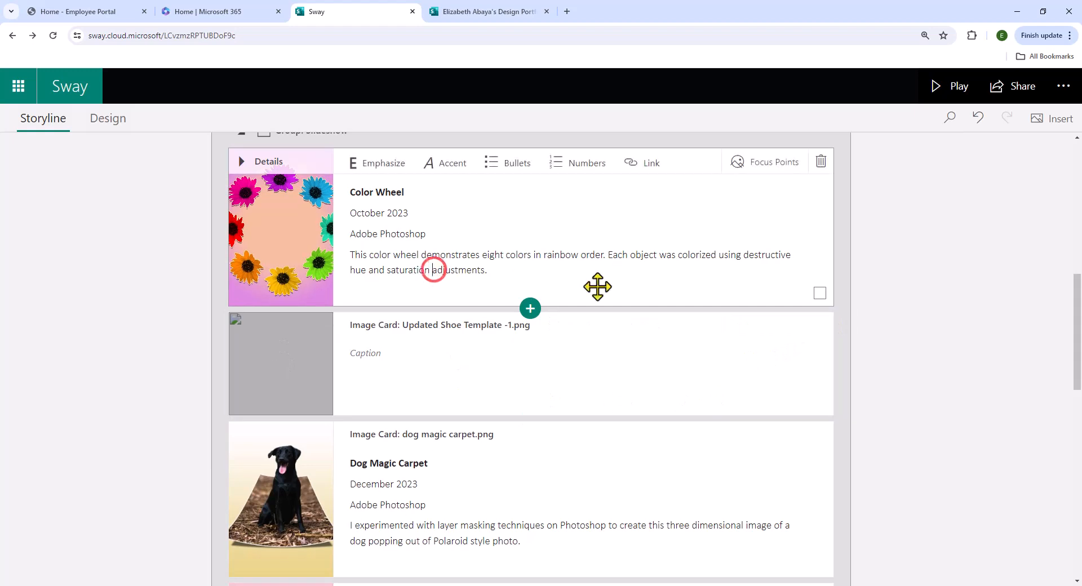
{"action": "left_click", "coordinate": [634, 374]}
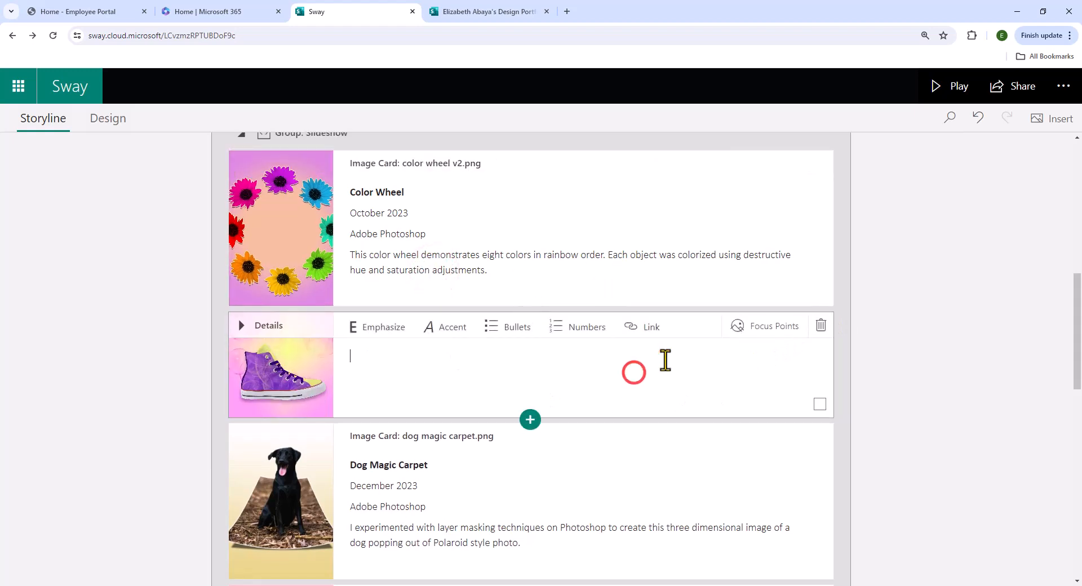
{"action": "left_click", "coordinate": [775, 334]}
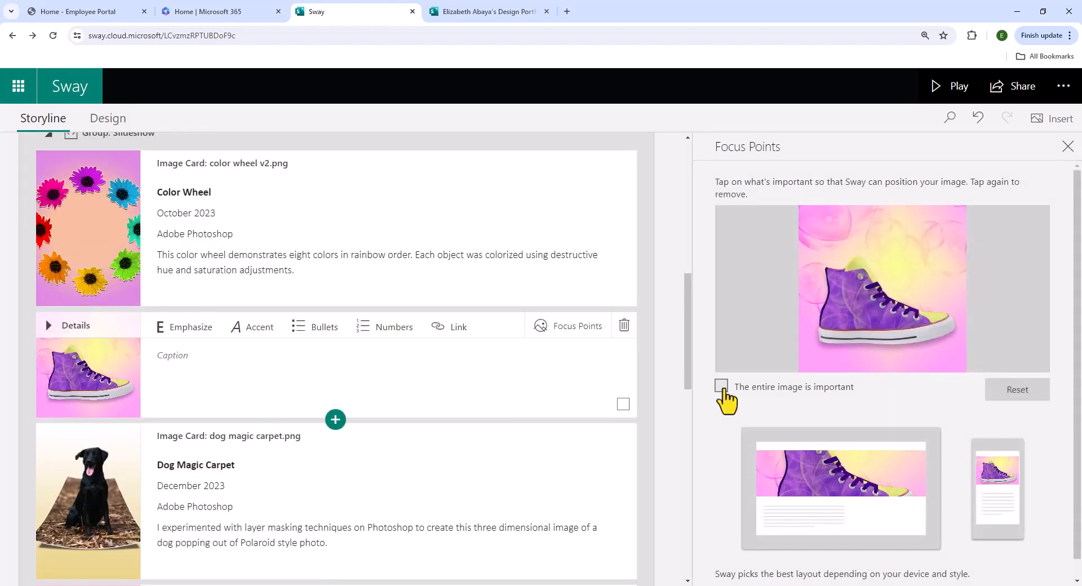
{"action": "left_click", "coordinate": [722, 387]}
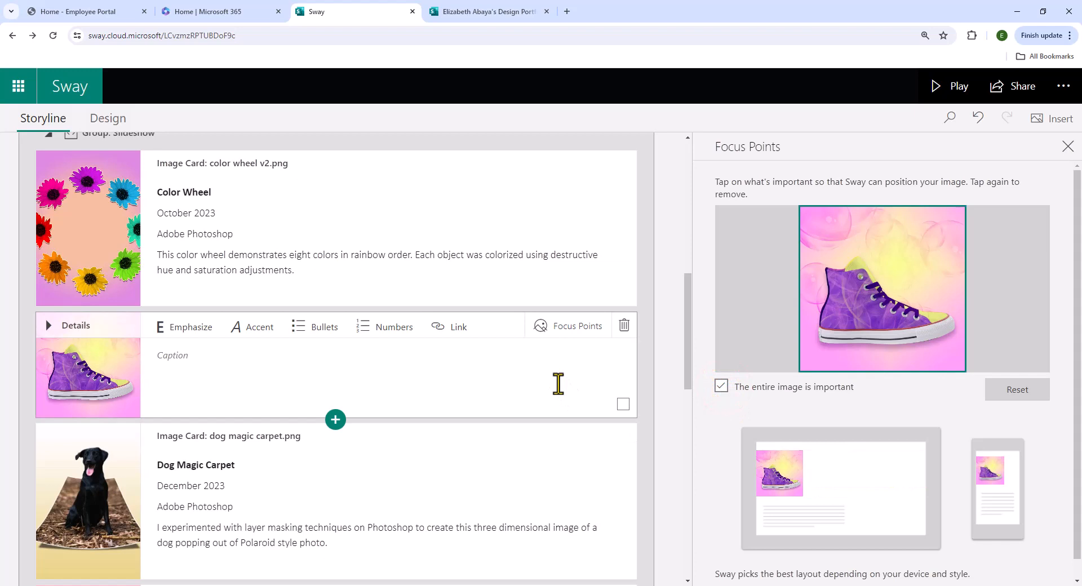
Copy the whole Color Wheel caption into the shoe card's empty caption
{"action": "left_click", "coordinate": [358, 280]}
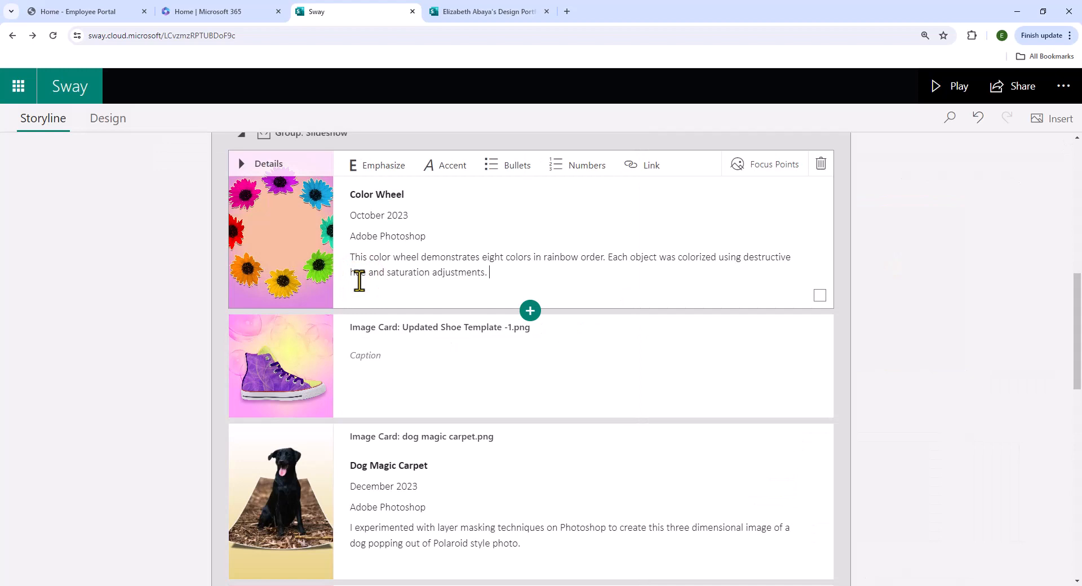
{"action": "key", "text": "ctrl+a"}
{"action": "key", "text": "ctrl+c"}
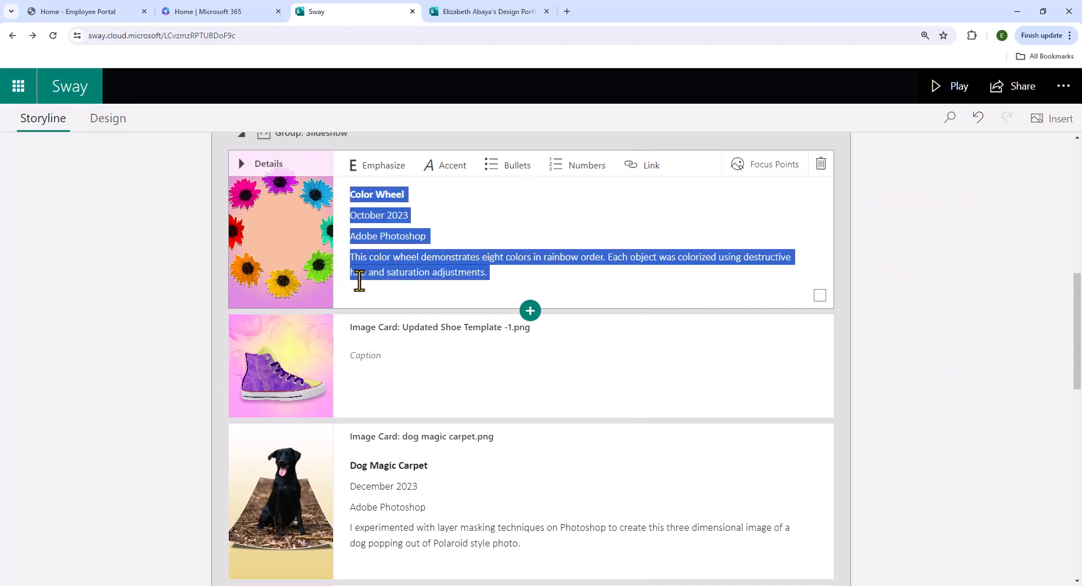
{"action": "left_click", "coordinate": [433, 375]}
{"action": "key", "text": "ctrl+v"}
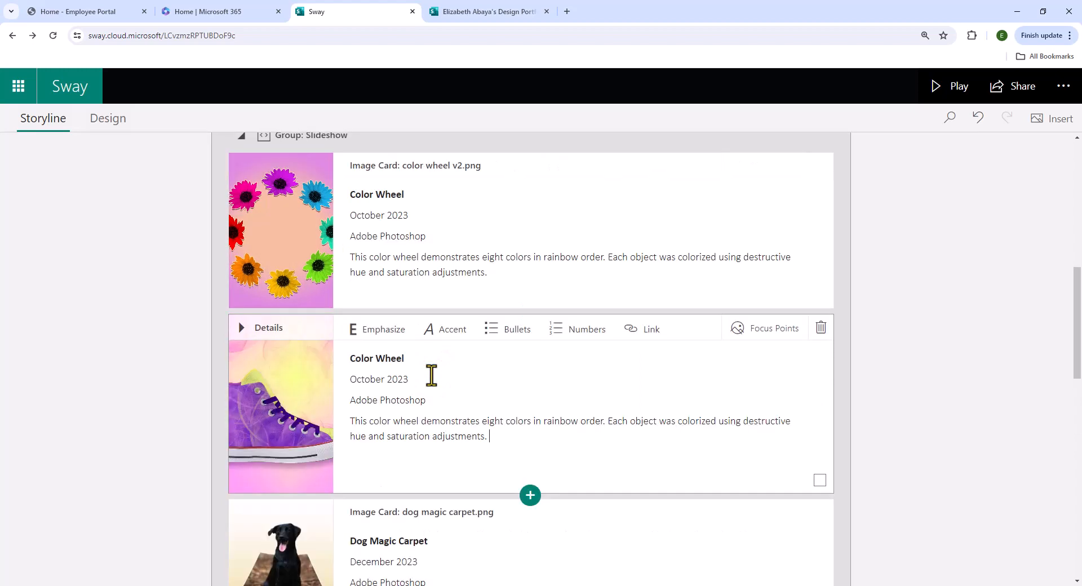
Change the shoe card's title to Shoe Design and its date to November 2023
{"action": "left_click_drag", "start_coordinate": [415, 356], "coordinate": [348, 357]}
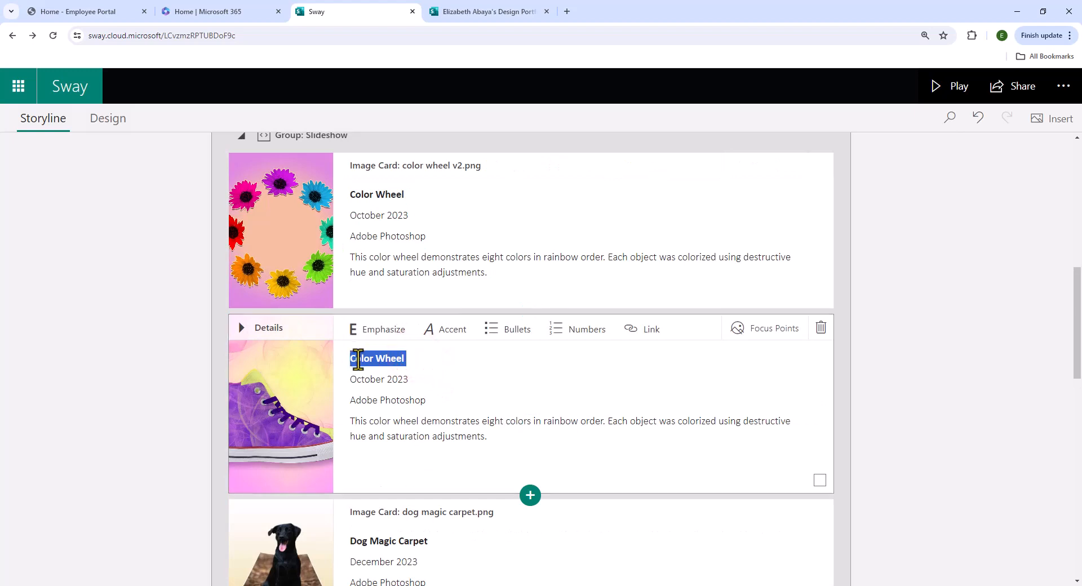
{"action": "type", "text": "Shoe Design"}
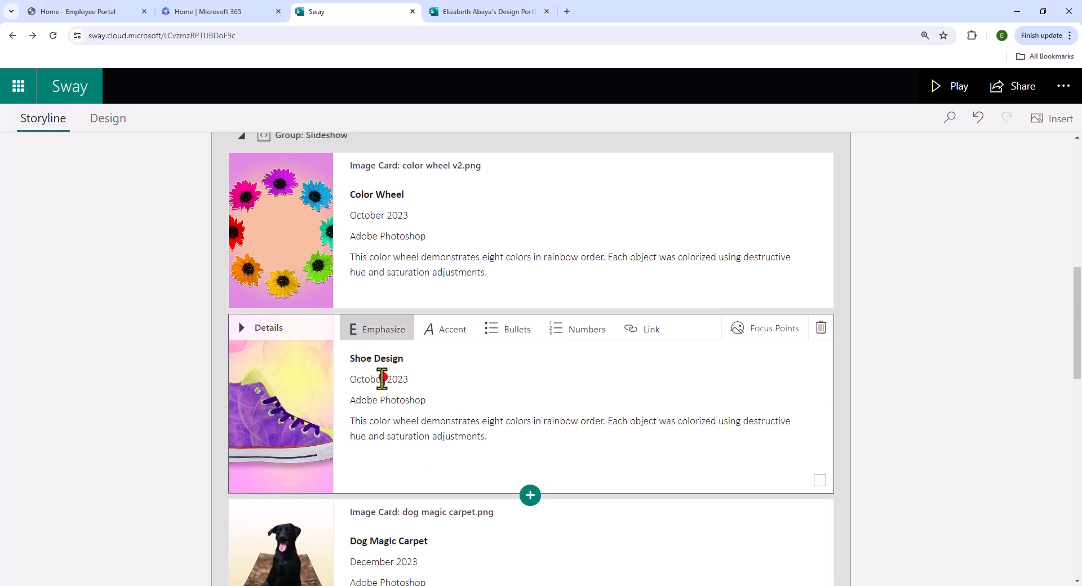
{"action": "left_click_drag", "start_coordinate": [383, 379], "coordinate": [352, 379]}
{"action": "type", "text": "Noveme"}
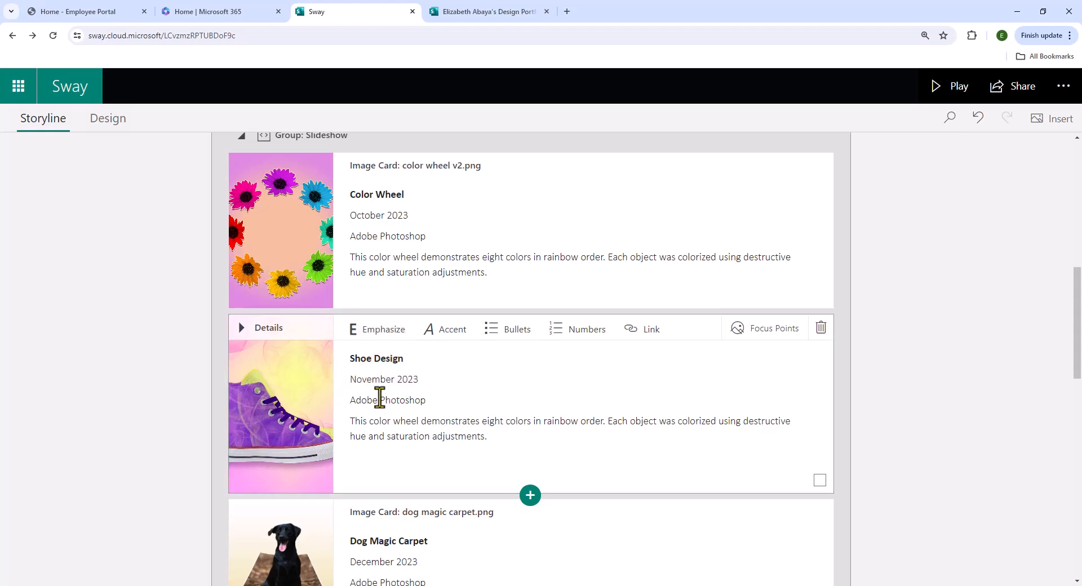
Replace the shoe card's description with "I edited this shoe template using custom brushes of bubbles. I used a complementary purple and yellow color scheme for maximum contrast."
{"action": "triple_click", "coordinate": [489, 440]}
{"action": "scroll", "coordinate": [532, 448], "scroll_direction": "down", "scroll_amount": 2}
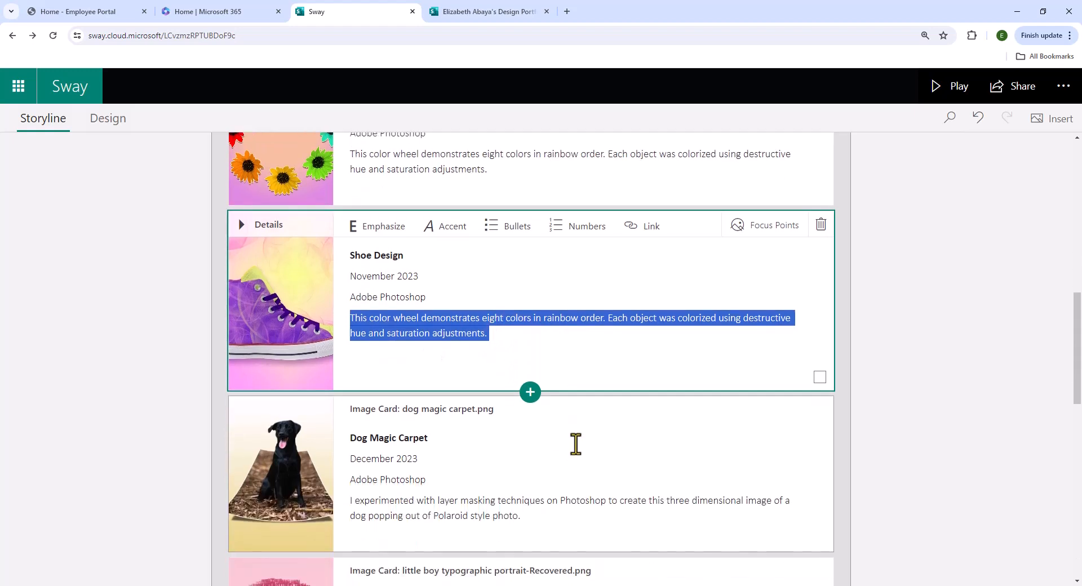
{"action": "type", "text": "I edited this shoe template using custom brushes of bubbles. I used a complementary purple and yellow color scheme for maximum contrast."}
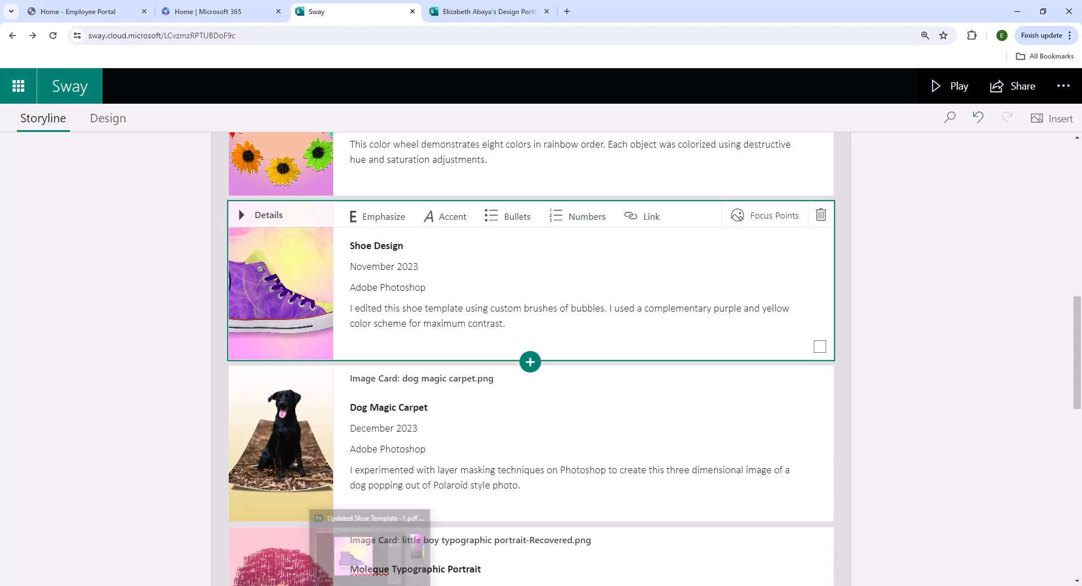
Switch to Photoshop, close the shoe document without saving, and open HIBISCUS BEAUTY from the My amazing design examples folder
{"action": "left_click", "coordinate": [370, 585]}
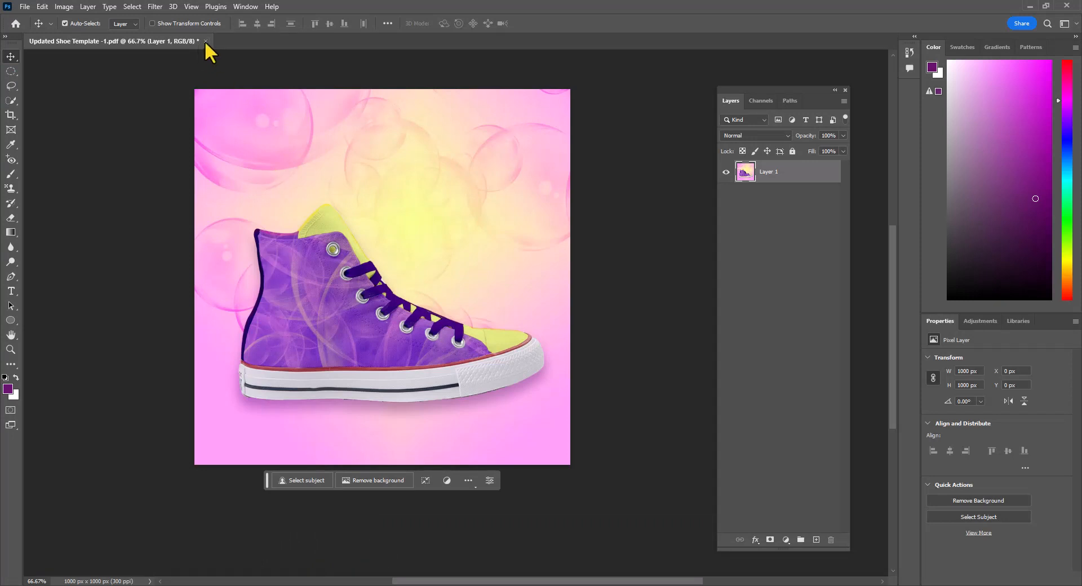
{"action": "left_click", "coordinate": [208, 40]}
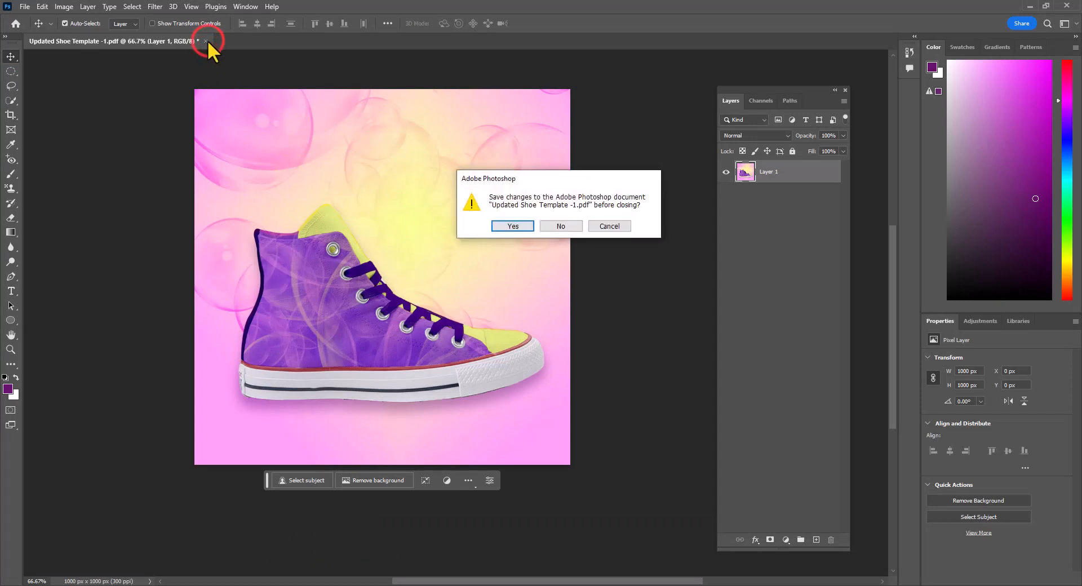
{"action": "left_click", "coordinate": [559, 223]}
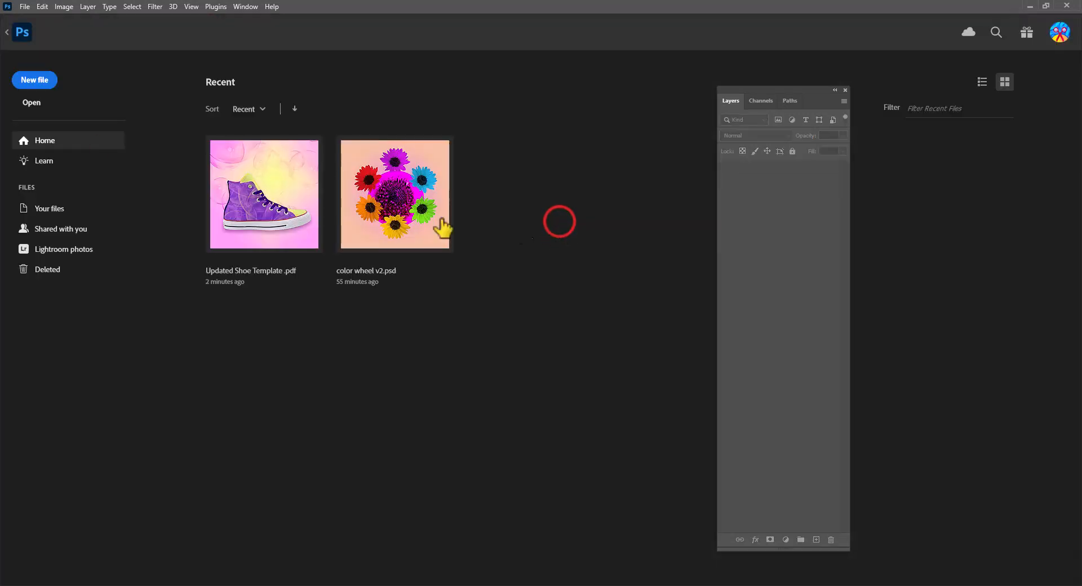
{"action": "left_click", "coordinate": [31, 103]}
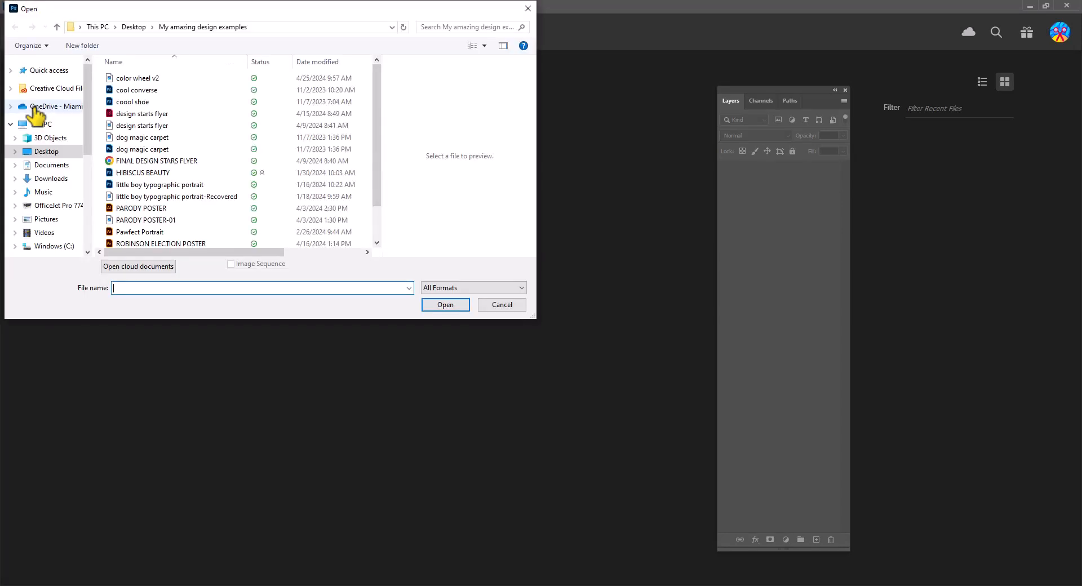
{"action": "double_click", "coordinate": [138, 173]}
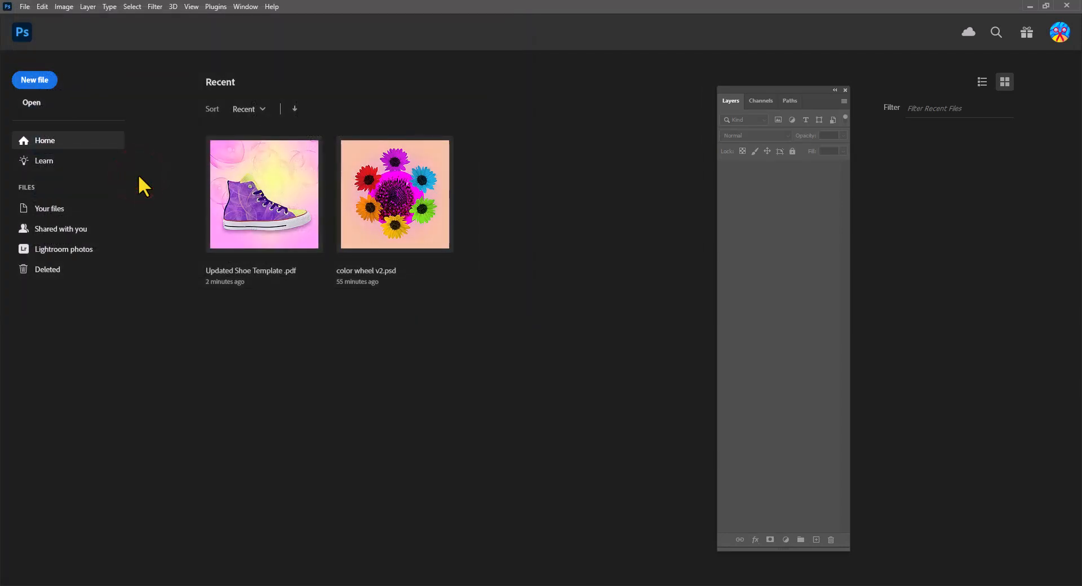
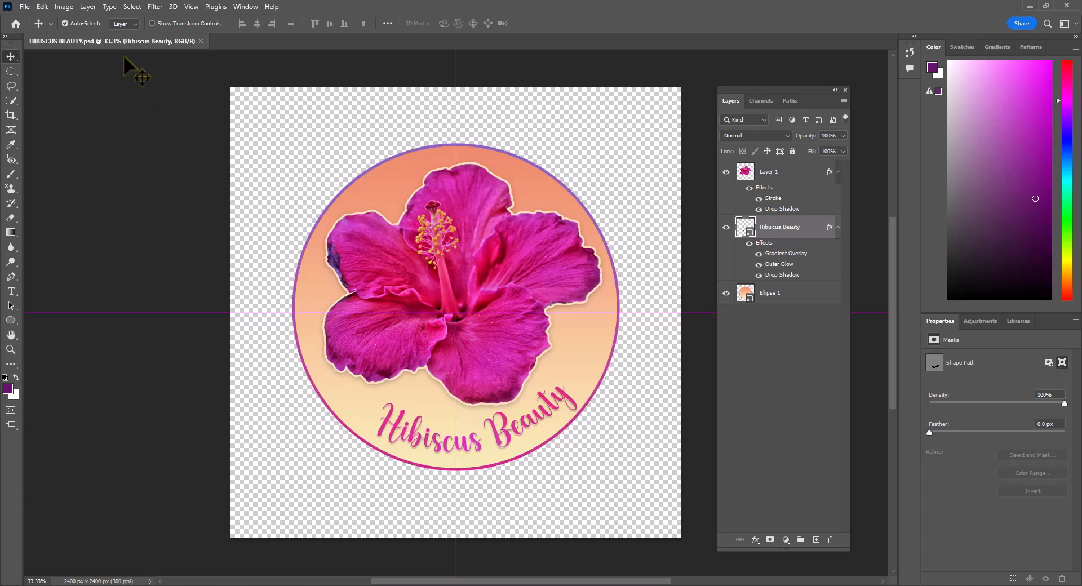
Export the HIBISCUS BEAUTY design as a transparent PNG named HIBISCUS BEAUTY into the My amazing design examples folder
{"action": "left_click", "coordinate": [25, 7]}
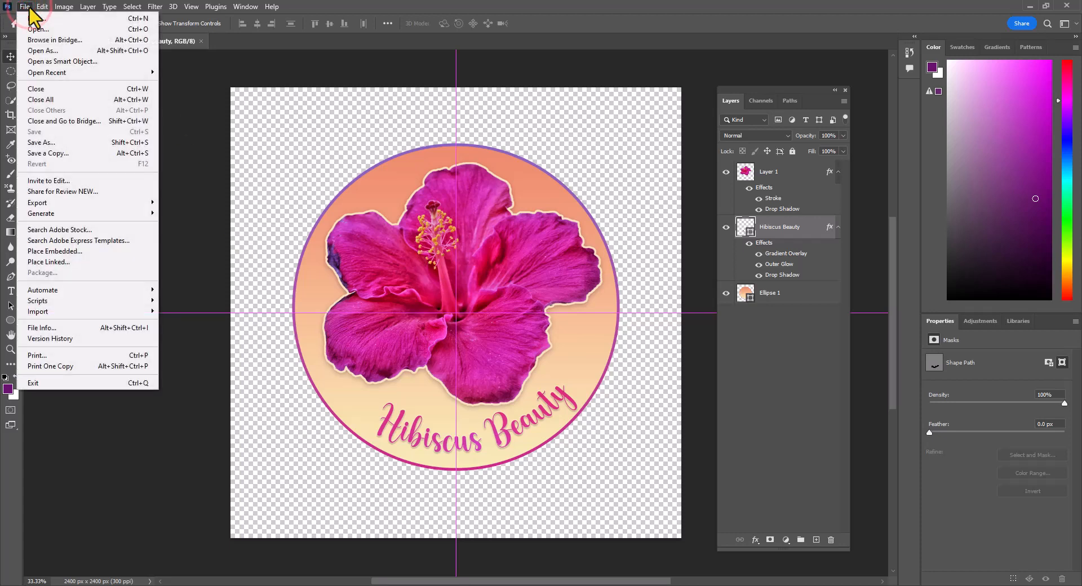
{"action": "left_click", "coordinate": [116, 202]}
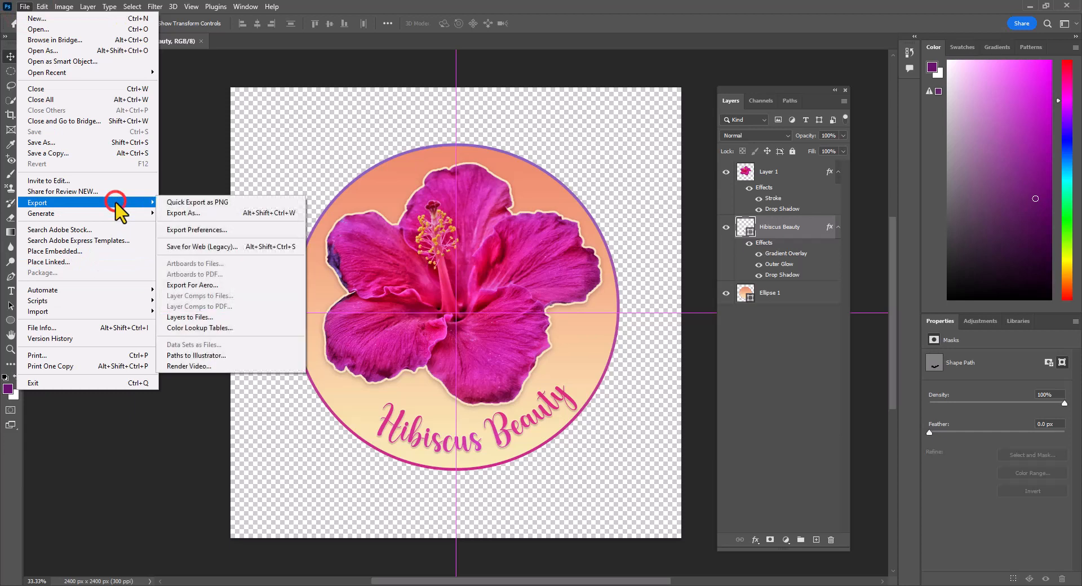
{"action": "left_click", "coordinate": [181, 217]}
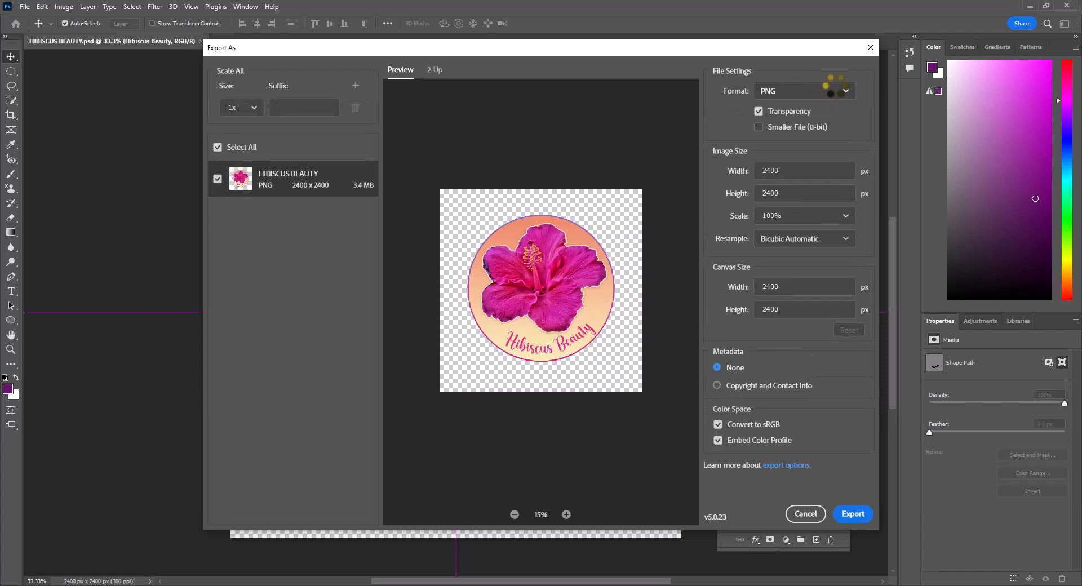
{"action": "left_click", "coordinate": [862, 516]}
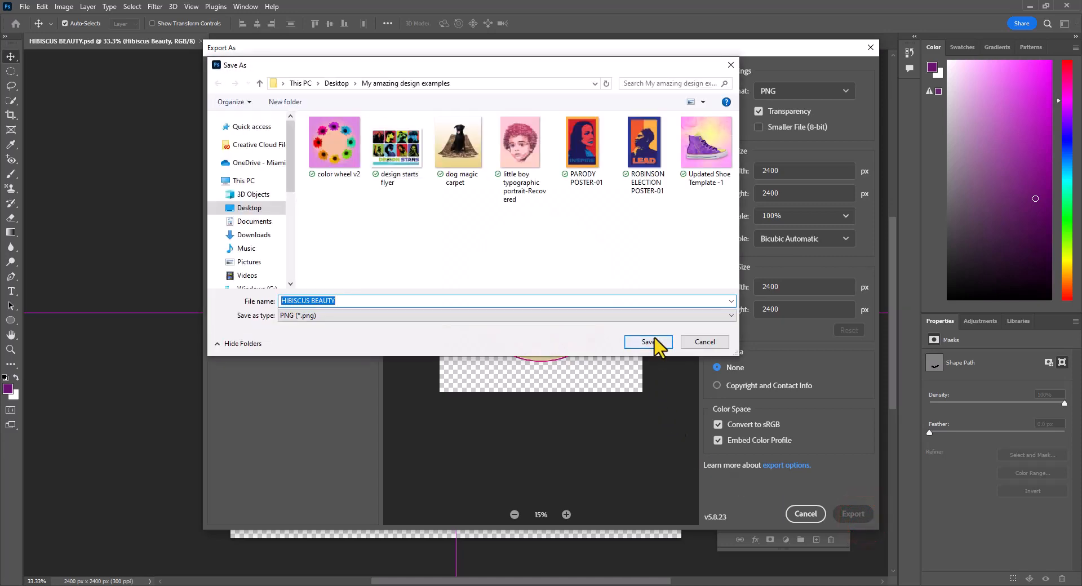
{"action": "left_click", "coordinate": [648, 342]}
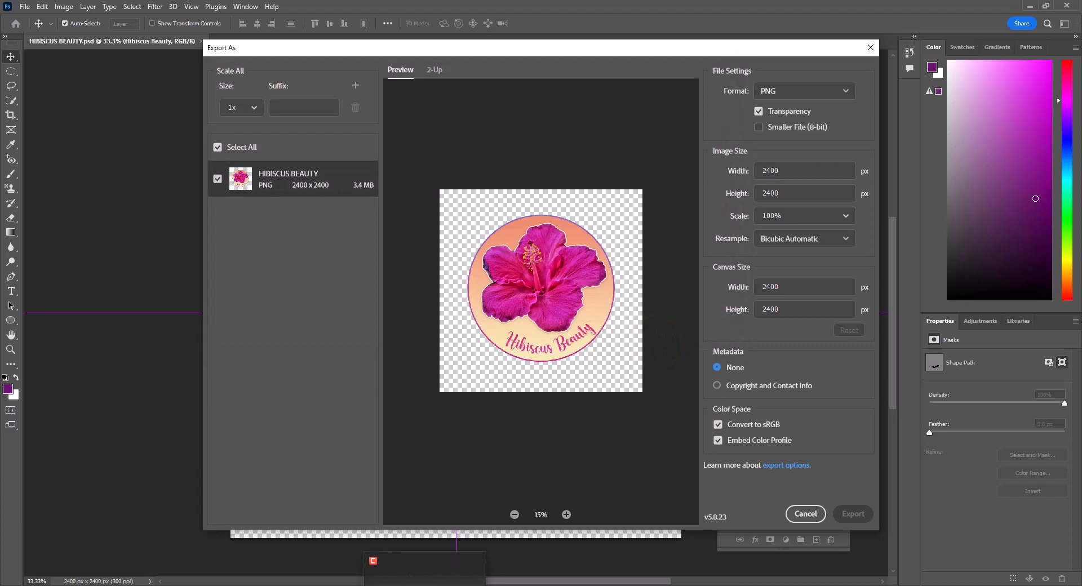
Switch to Sway and add the HIBISCUS BEAUTY image to the slideshow between the Moleque Typographic Portrait and Inspire Election Poster cards
{"action": "left_click", "coordinate": [550, 341]}
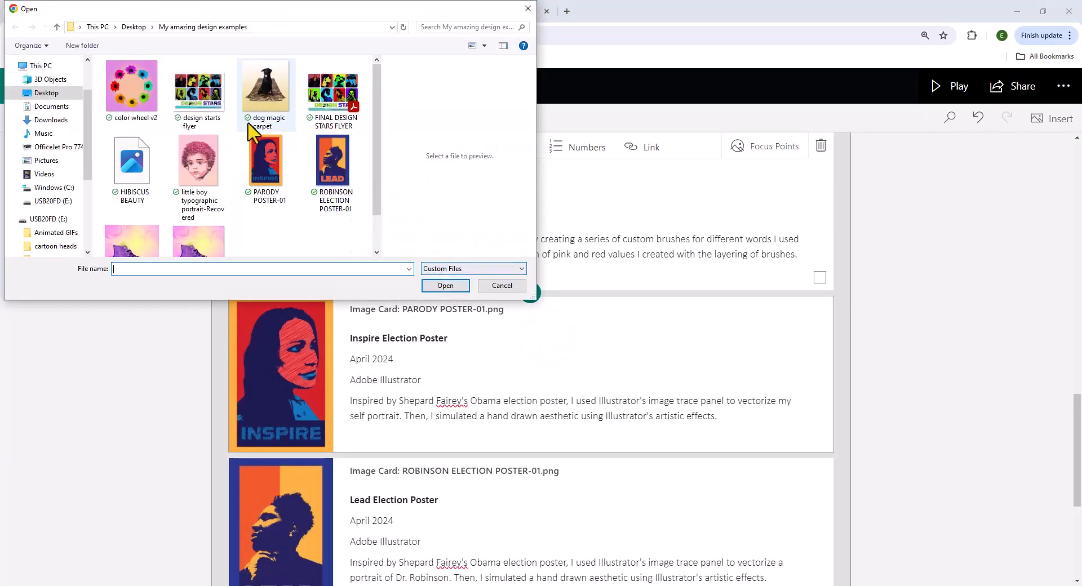
{"action": "left_click", "coordinate": [138, 172]}
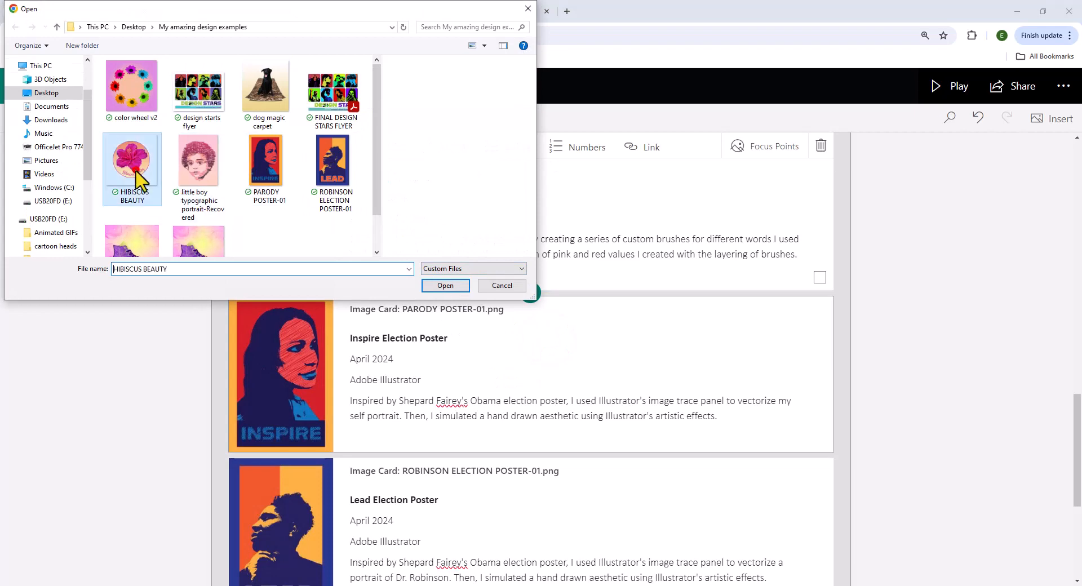
{"action": "left_click", "coordinate": [445, 286]}
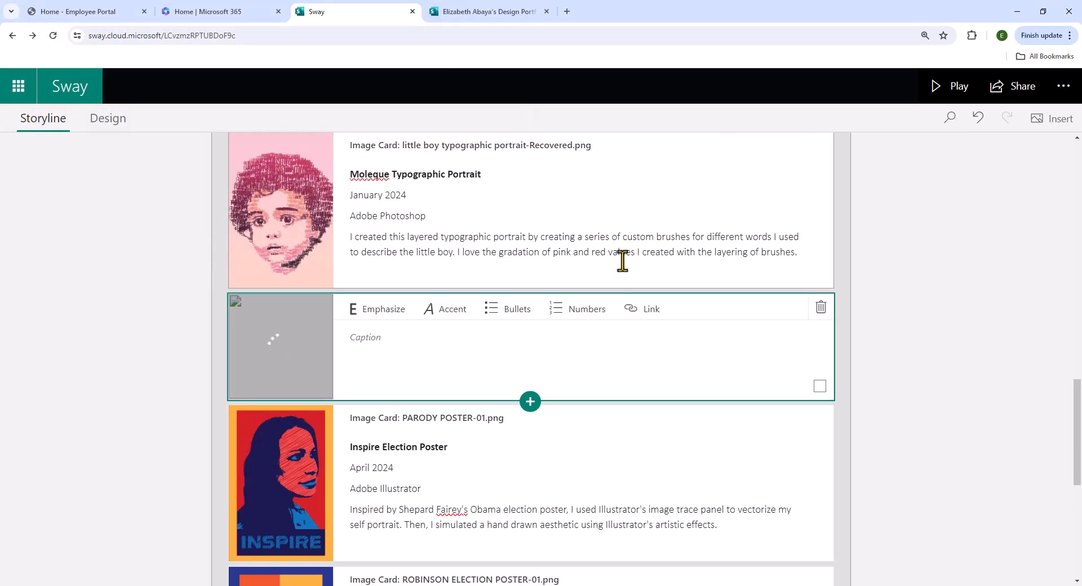
Copy the whole Moleque Typographic Portrait caption into the hibiscus card's empty caption
{"action": "left_click", "coordinate": [563, 250]}
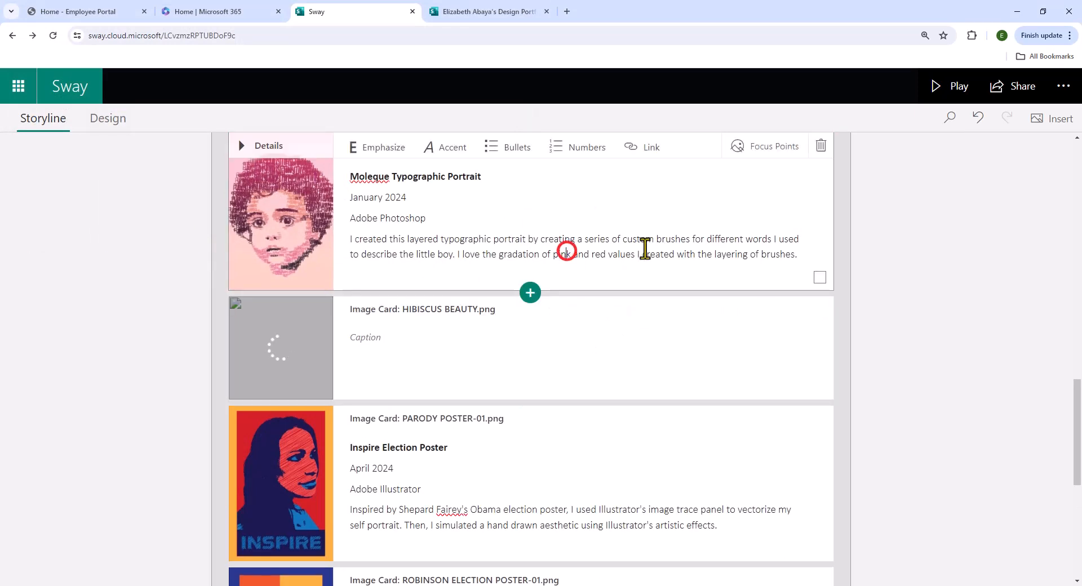
{"action": "key", "text": "ctrl+a"}
{"action": "key", "text": "ctrl+c"}
{"action": "left_click", "coordinate": [442, 324]}
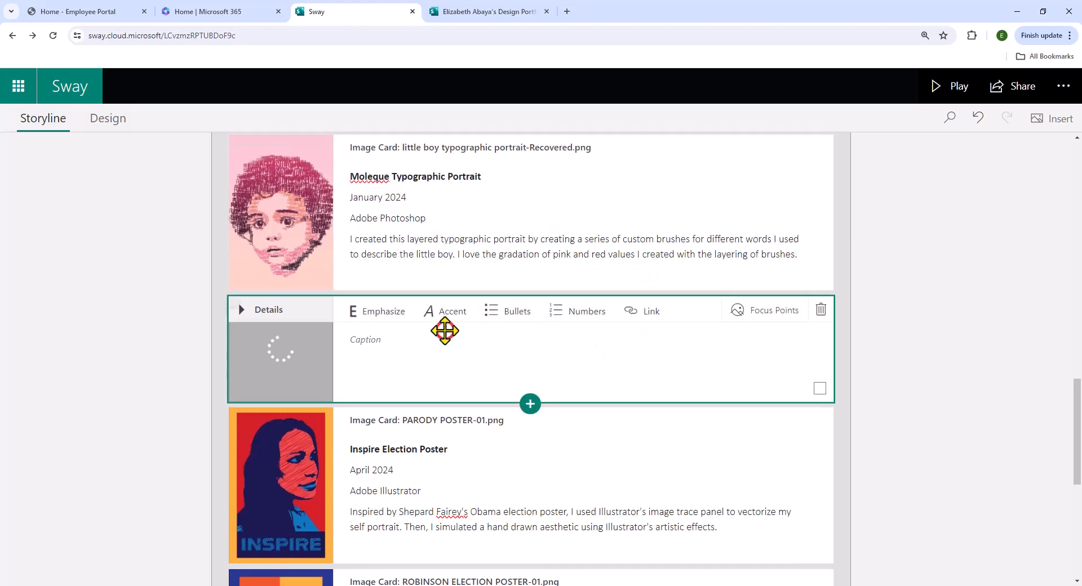
{"action": "left_click", "coordinate": [417, 348]}
{"action": "key", "text": "ctrl+v"}
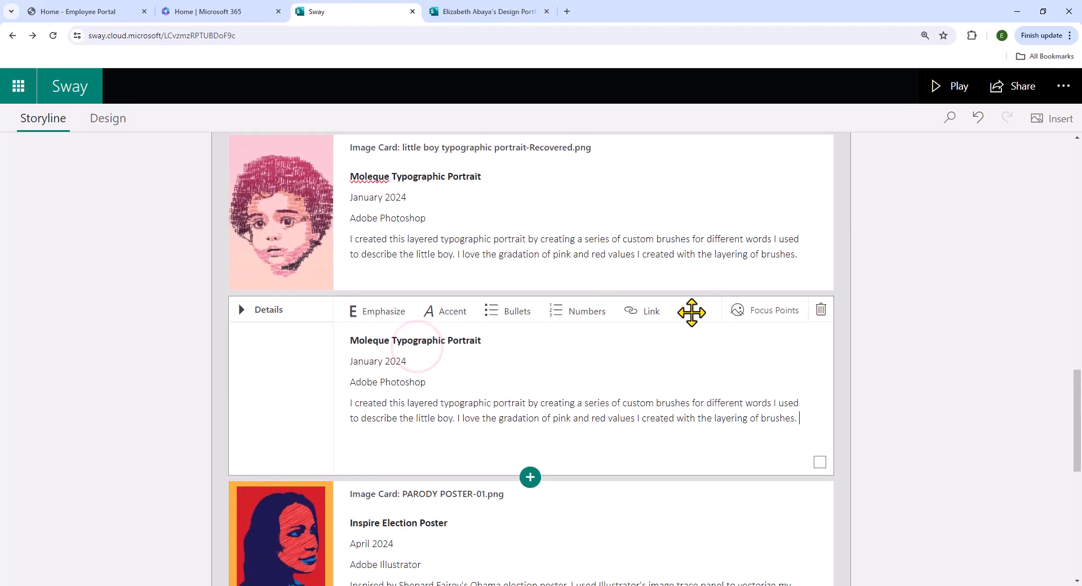
Mark the entire hibiscus image as important in its focus points and remove the blank line ending its caption
{"action": "left_click", "coordinate": [756, 311]}
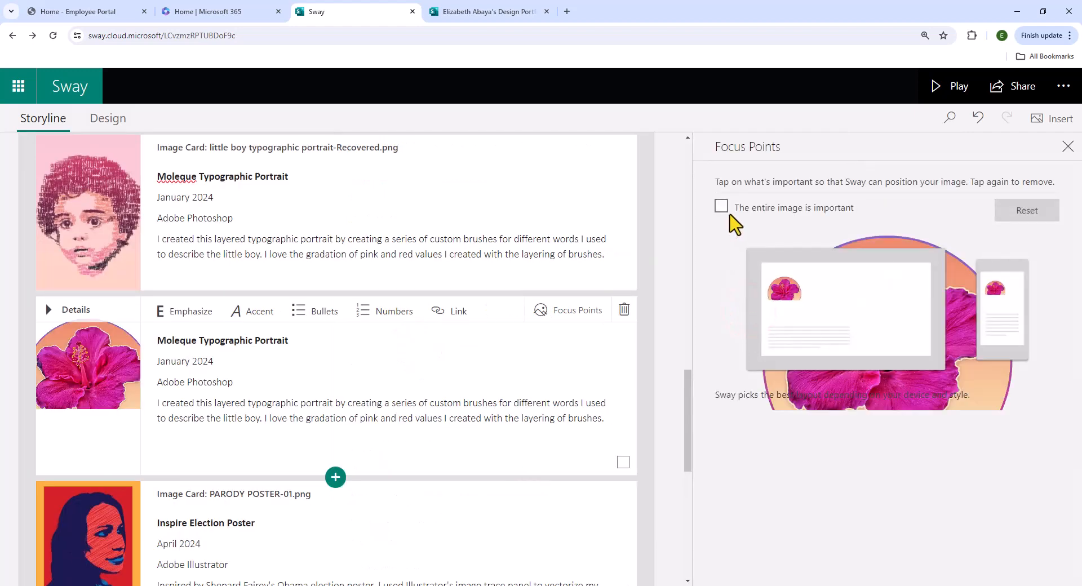
{"action": "left_click", "coordinate": [721, 387]}
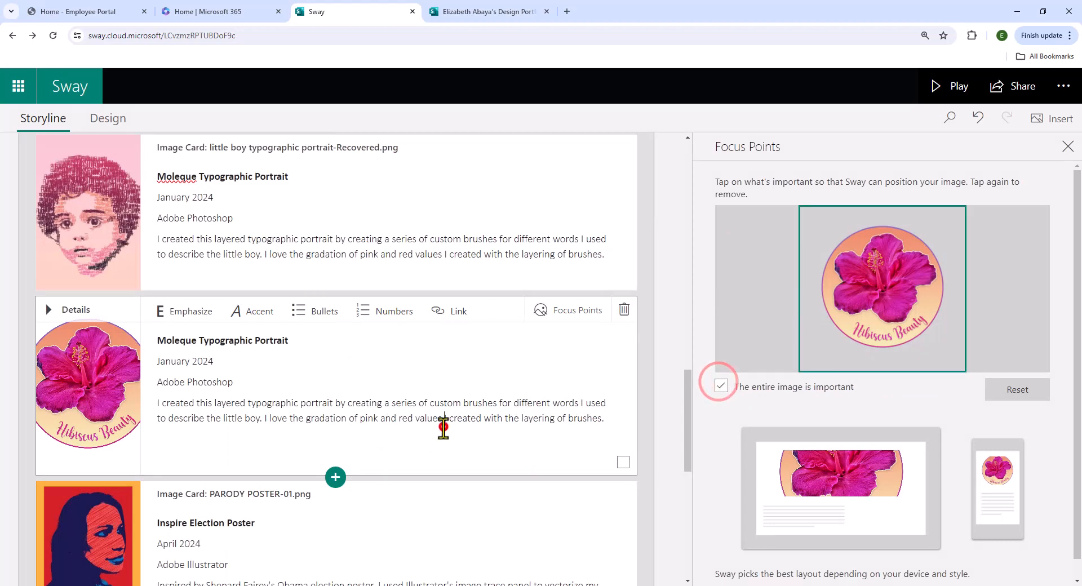
{"action": "left_click", "coordinate": [443, 429]}
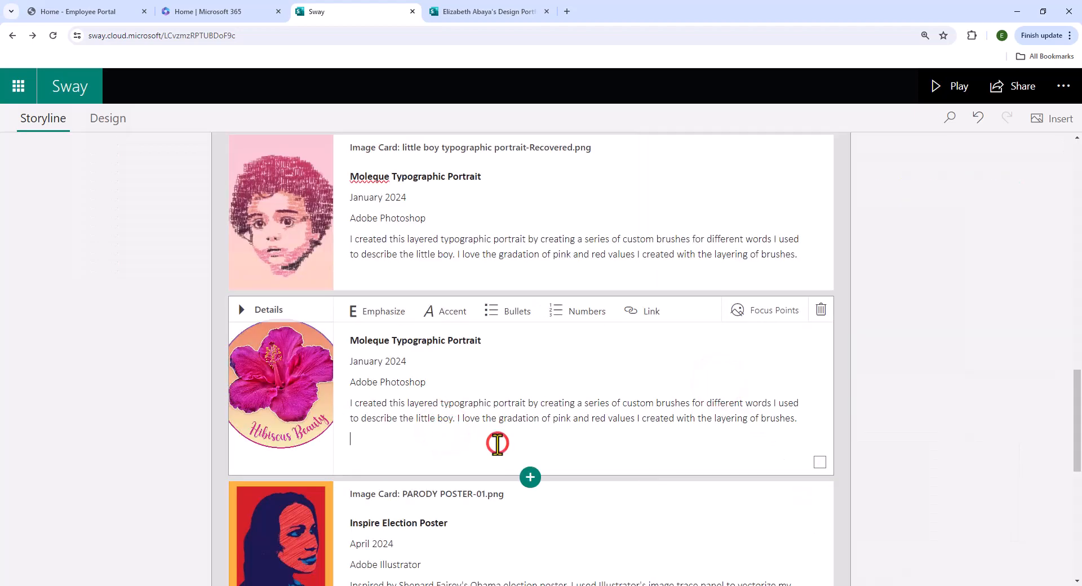
{"action": "key", "text": "BackSpace"}
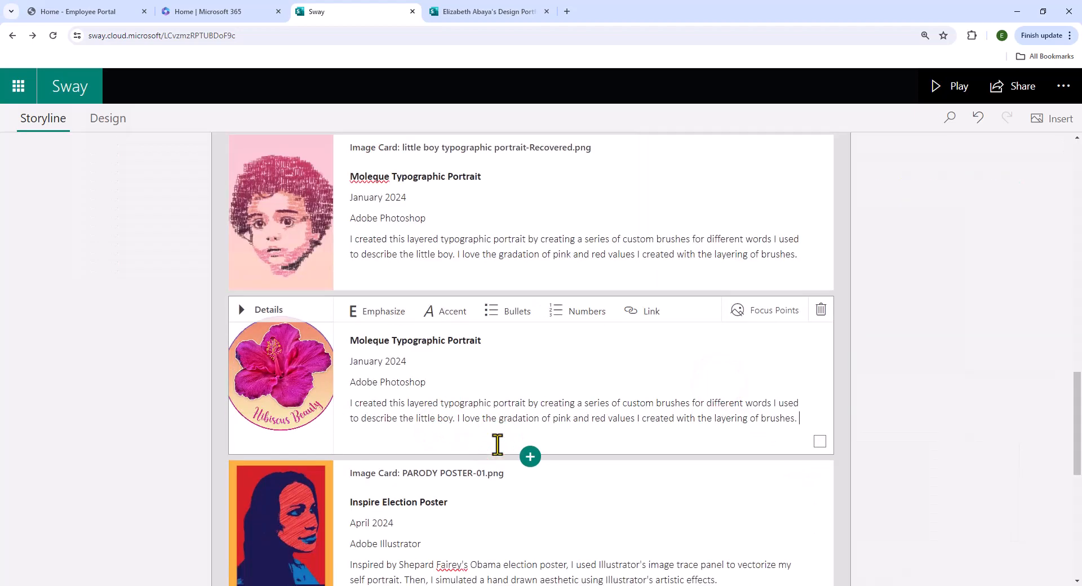
Change the hibiscus card's title to Hibiscus Beauty and its date to February 2024
{"action": "left_click_drag", "start_coordinate": [482, 342], "coordinate": [341, 341]}
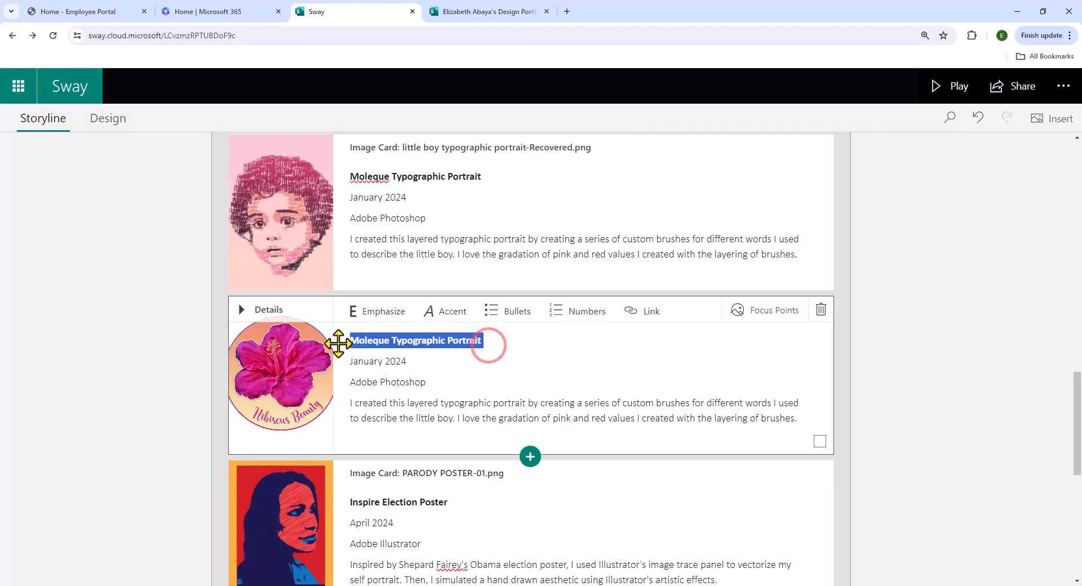
{"action": "type", "text": "Hibiscus Beauty"}
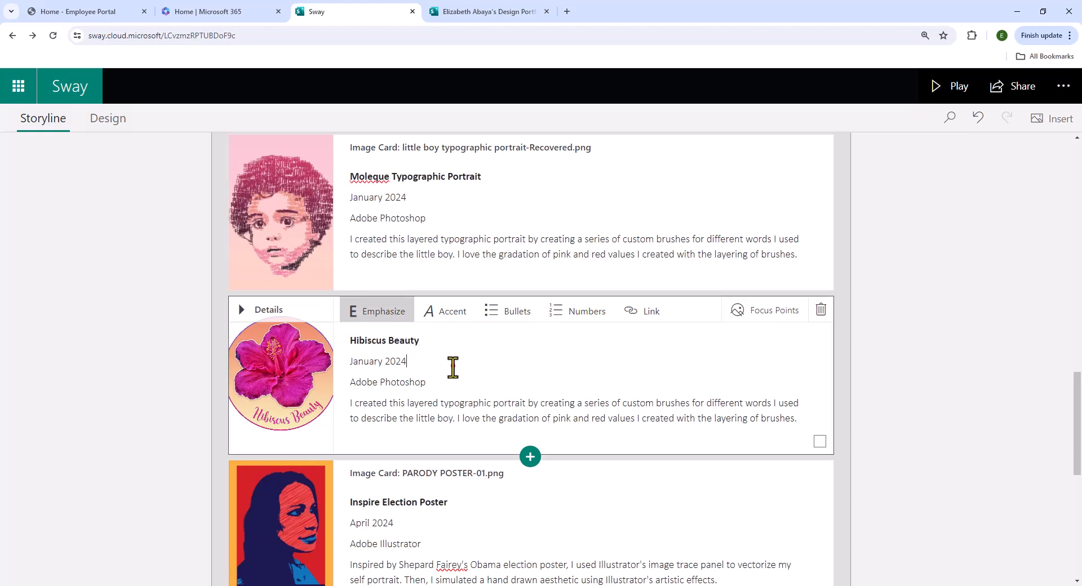
{"action": "left_click", "coordinate": [452, 365]}
{"action": "left_click_drag", "start_coordinate": [381, 361], "coordinate": [341, 366]}
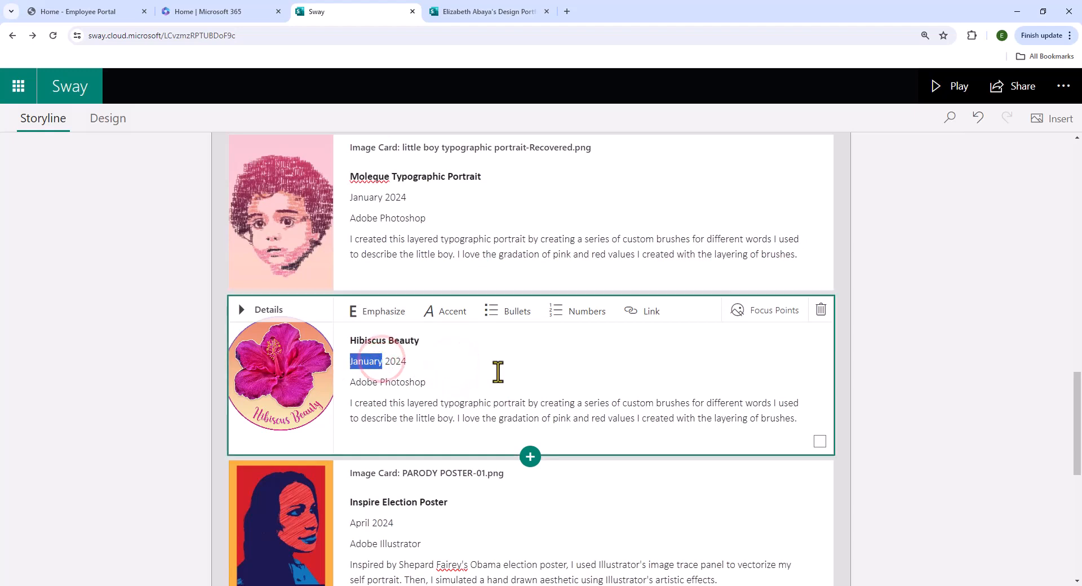
{"action": "type", "text": "F"}
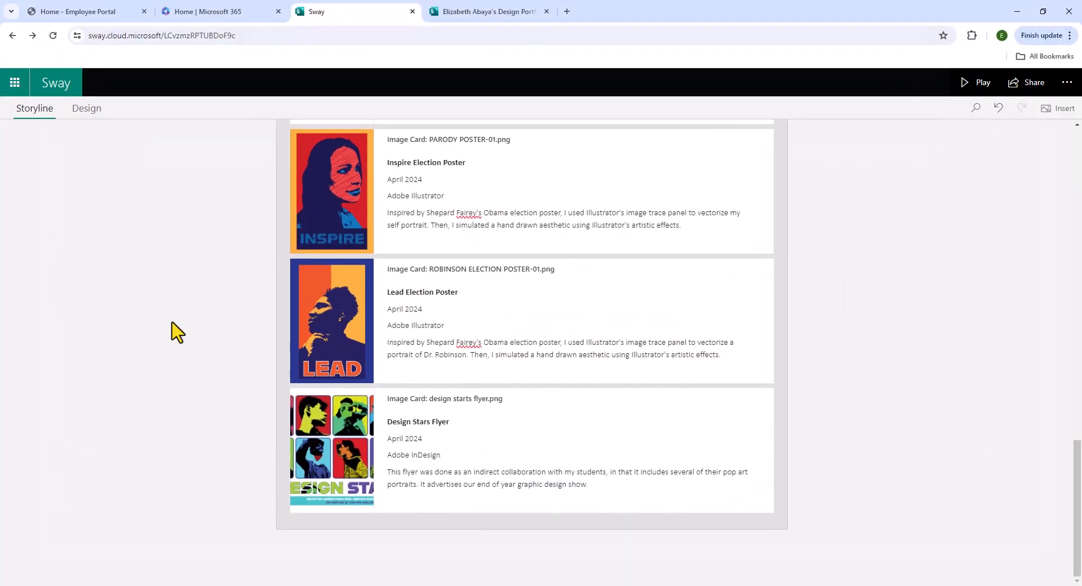
Review the storyline's title, bio, artist statement and slideshow image cards with their captions
{"action": "scroll", "coordinate": [178, 332], "scroll_direction": "up", "scroll_amount": 5}
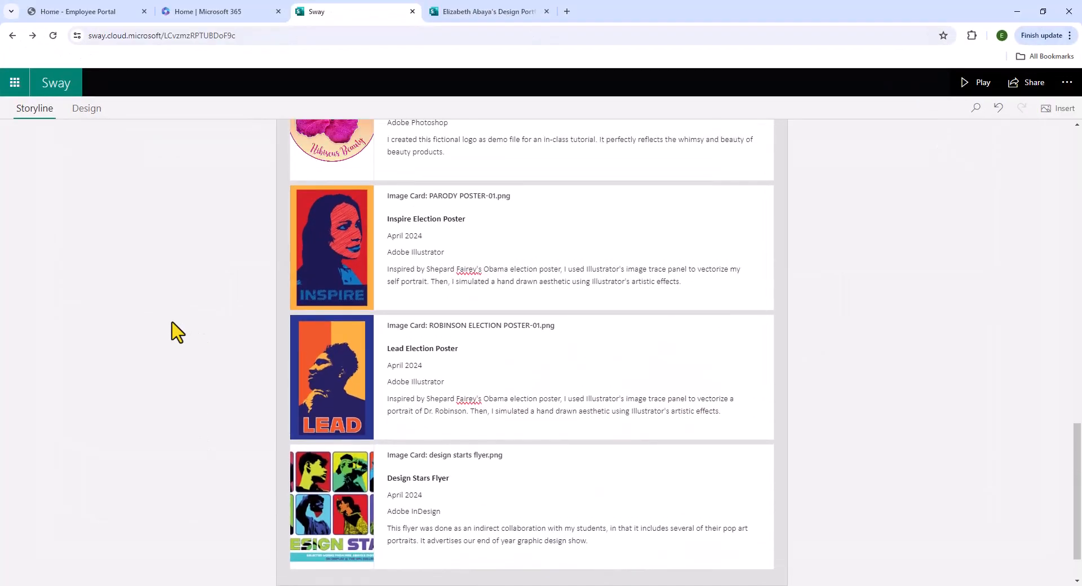
{"action": "scroll", "coordinate": [178, 332], "scroll_direction": "up", "scroll_amount": 9}
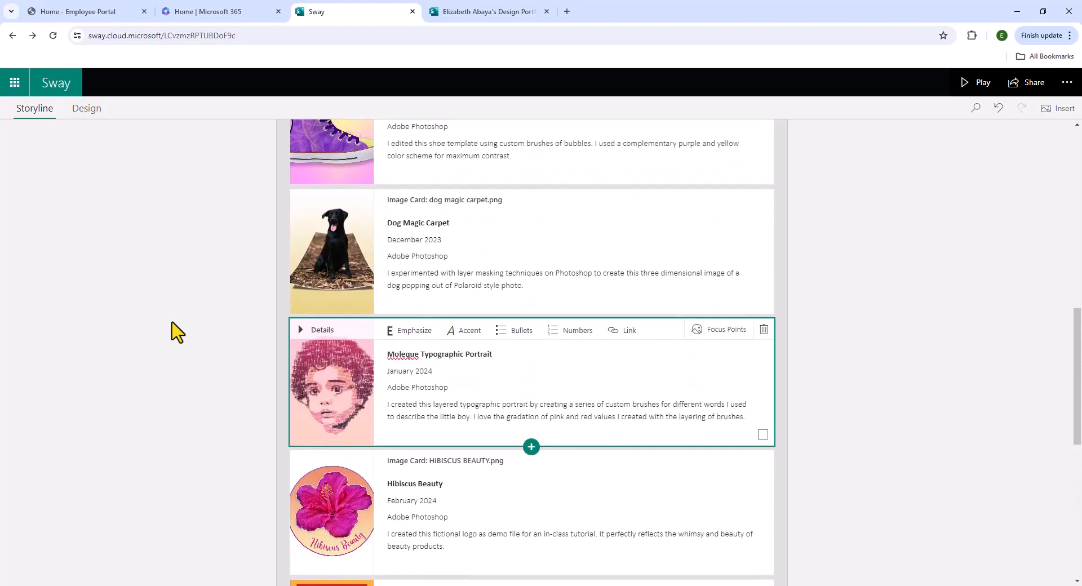
{"action": "scroll", "coordinate": [178, 332], "scroll_direction": "up", "scroll_amount": 5}
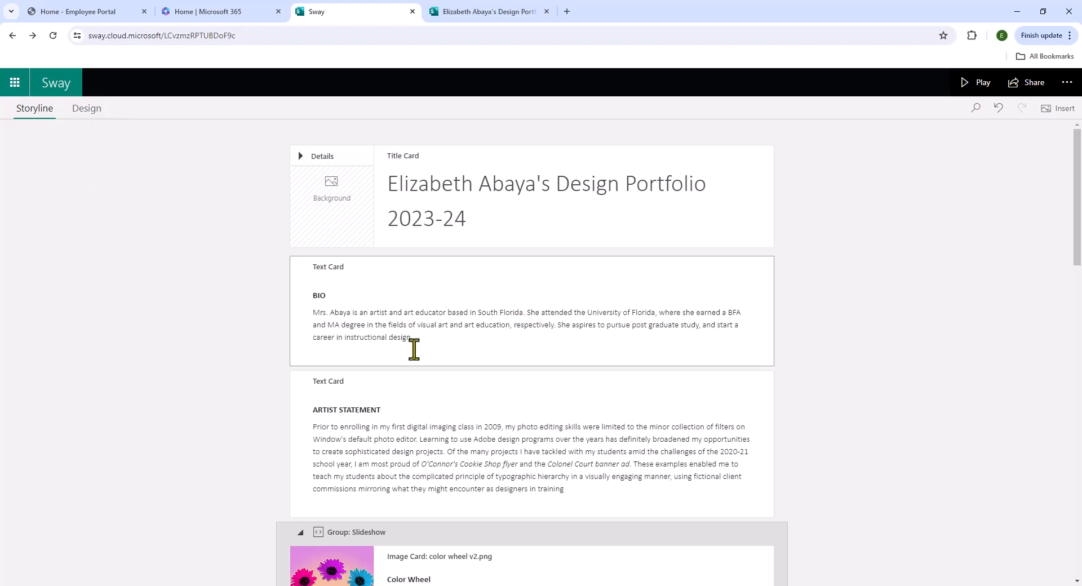
{"action": "scroll", "coordinate": [420, 355], "scroll_direction": "down", "scroll_amount": 2}
{"action": "scroll", "coordinate": [433, 388], "scroll_direction": "down", "scroll_amount": 4}
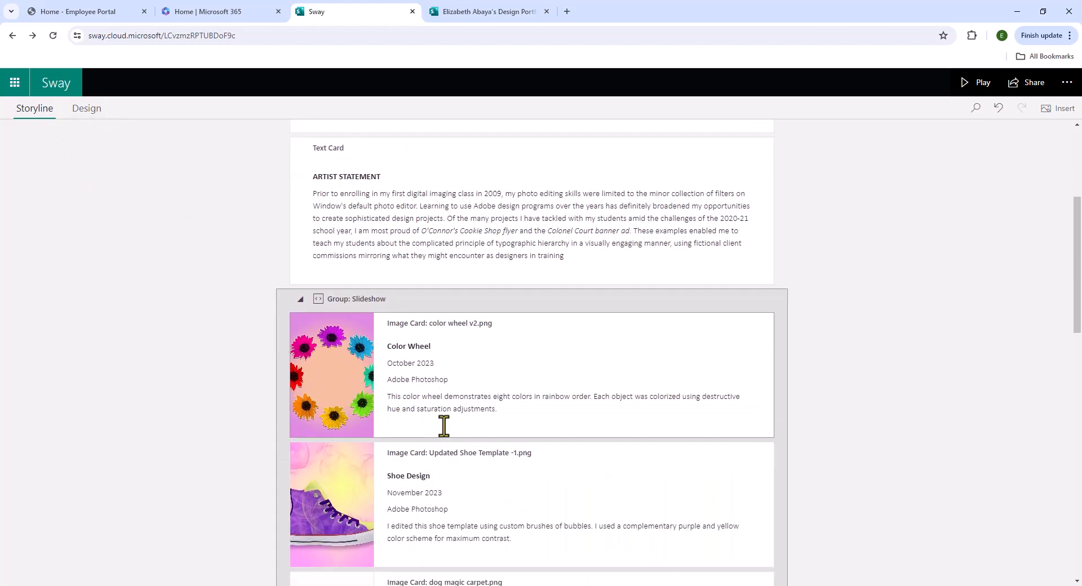
{"action": "scroll", "coordinate": [449, 463], "scroll_direction": "up", "scroll_amount": 4}
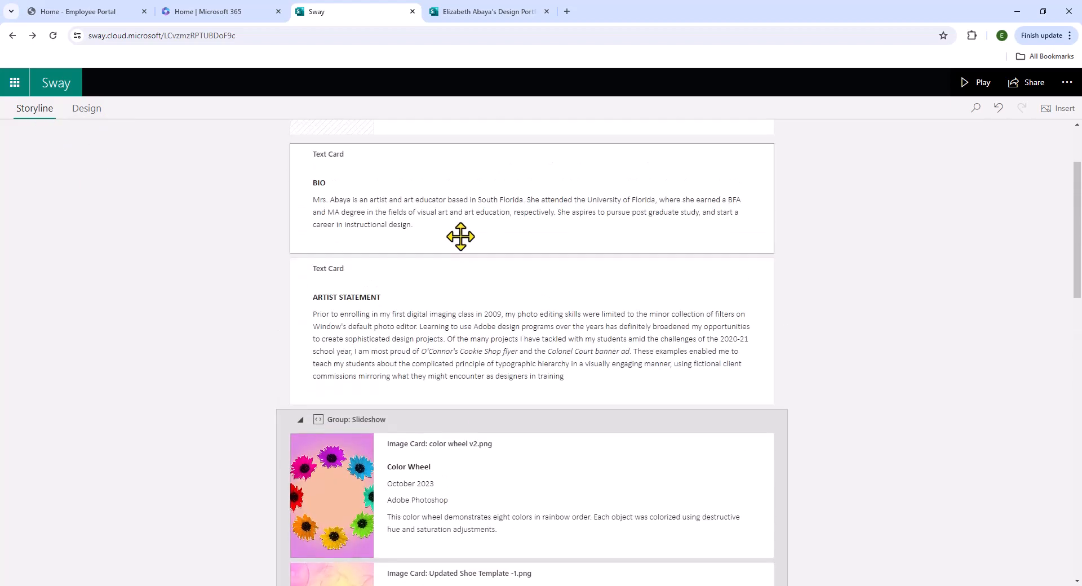
{"action": "left_click", "coordinate": [463, 219]}
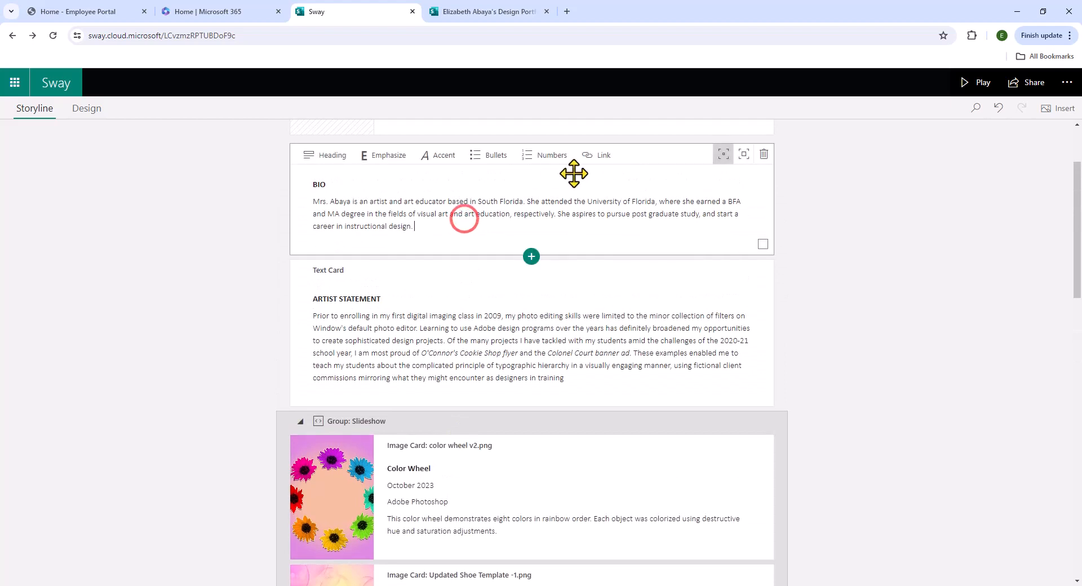
{"action": "left_click", "coordinate": [527, 344]}
{"action": "scroll", "coordinate": [538, 449], "scroll_direction": "down", "scroll_amount": 4}
{"action": "left_click", "coordinate": [534, 424]}
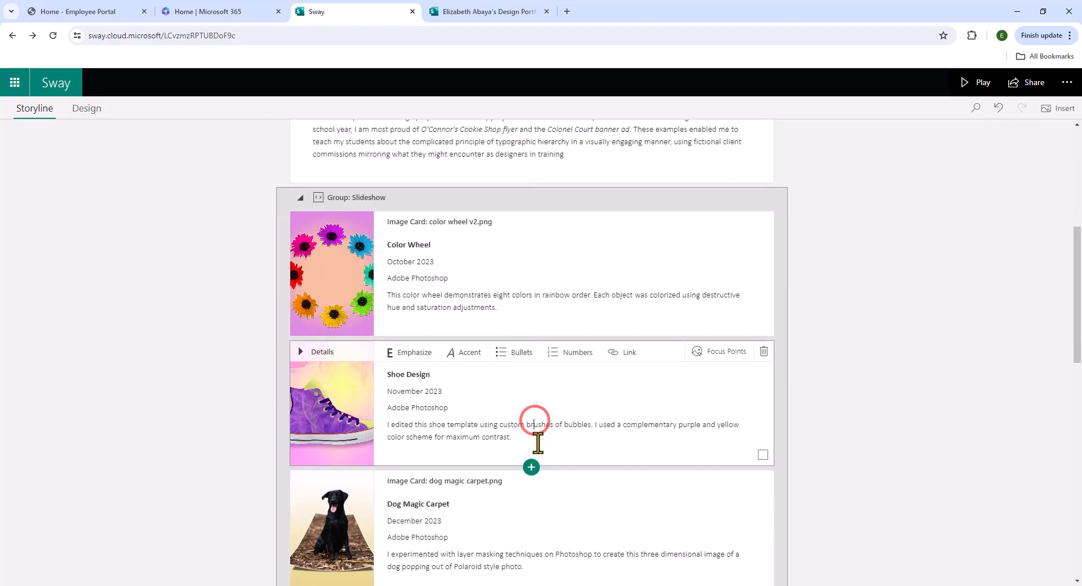
{"action": "scroll", "coordinate": [640, 493], "scroll_direction": "down", "scroll_amount": 12}
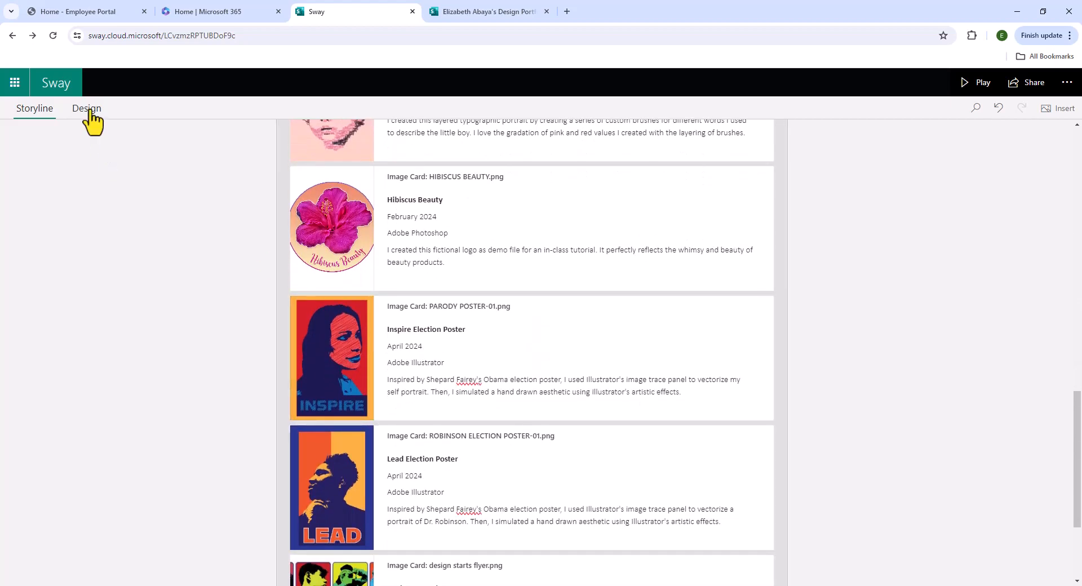
Preview the slideshow in the design view, then return to the storyline cards
{"action": "left_click", "coordinate": [88, 109]}
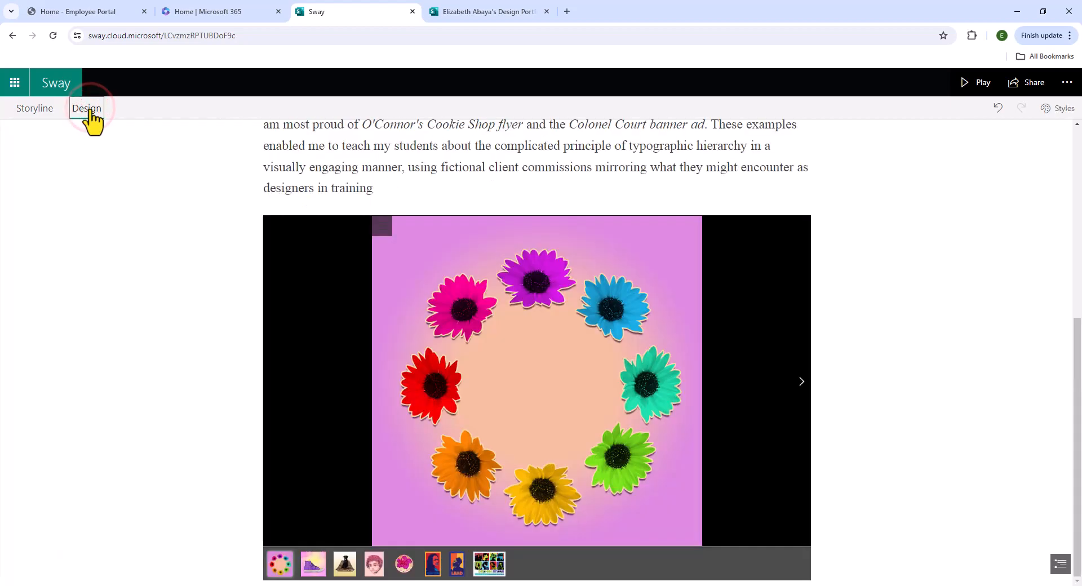
{"action": "left_click", "coordinate": [34, 110]}
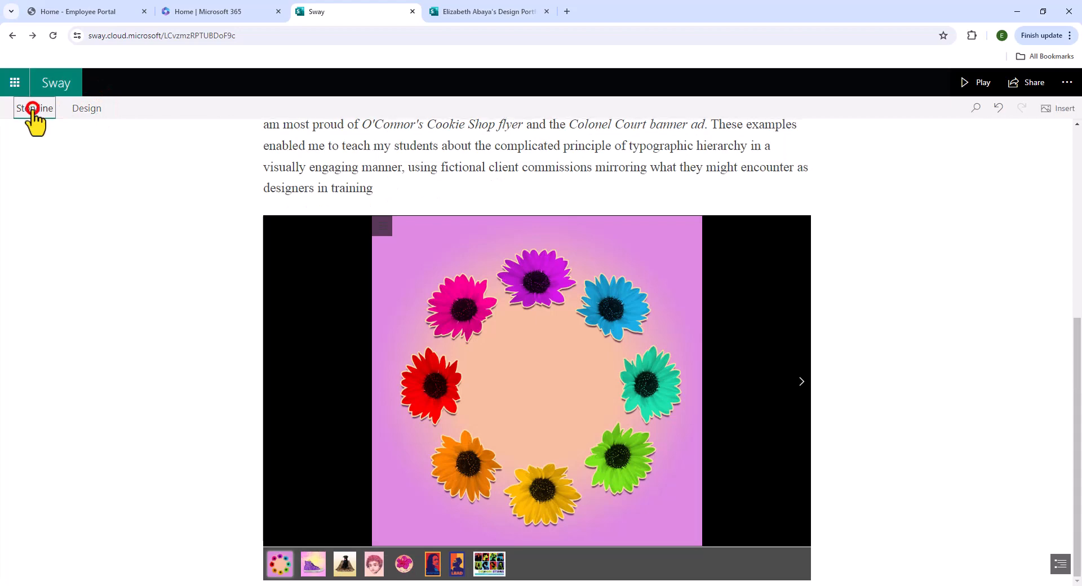
{"action": "scroll", "coordinate": [803, 388], "scroll_direction": "down", "scroll_amount": 8}
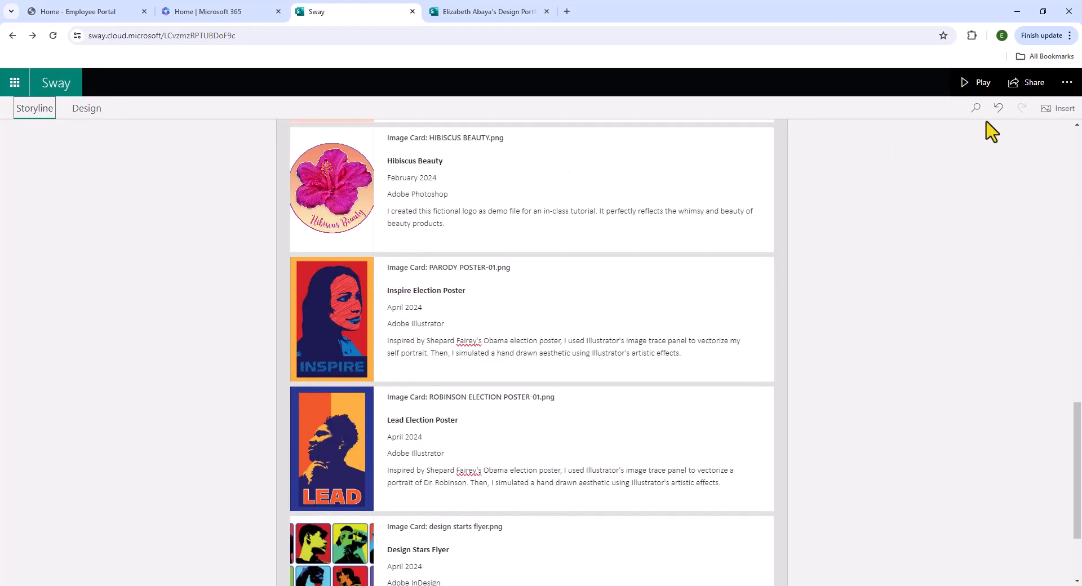
Play the portfolio and look over its title, bio and artist statement down to the start of the slideshow
{"action": "left_click", "coordinate": [979, 84]}
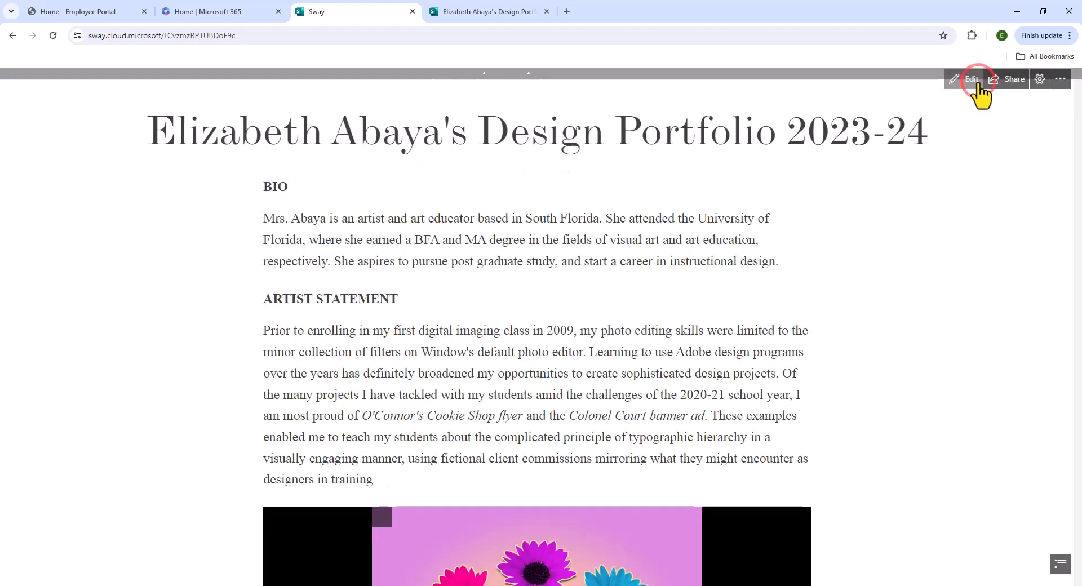
{"action": "scroll", "coordinate": [993, 192], "scroll_direction": "down", "scroll_amount": 1}
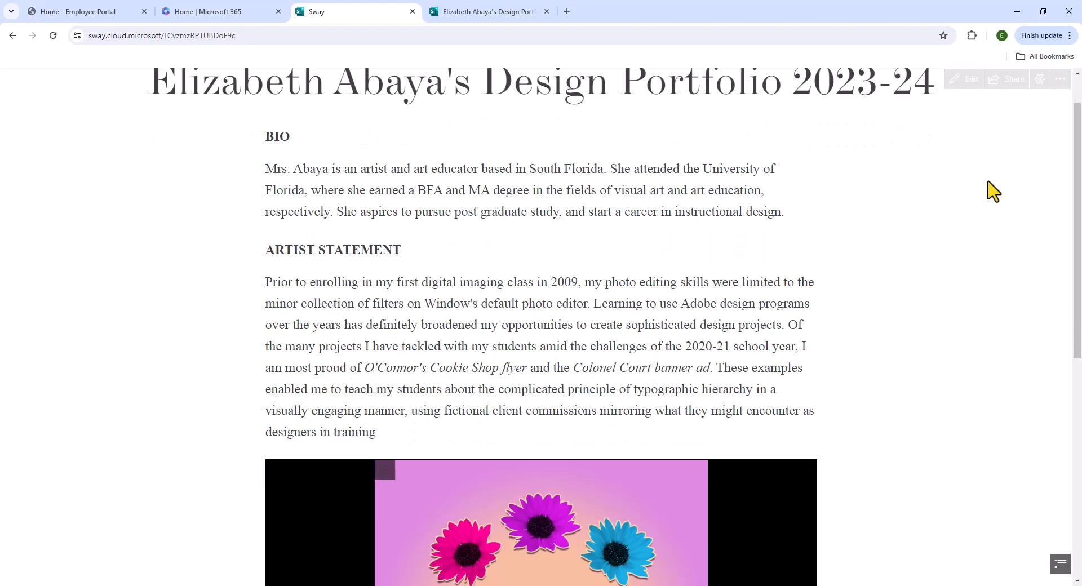
{"action": "scroll", "coordinate": [993, 192], "scroll_direction": "down", "scroll_amount": 1}
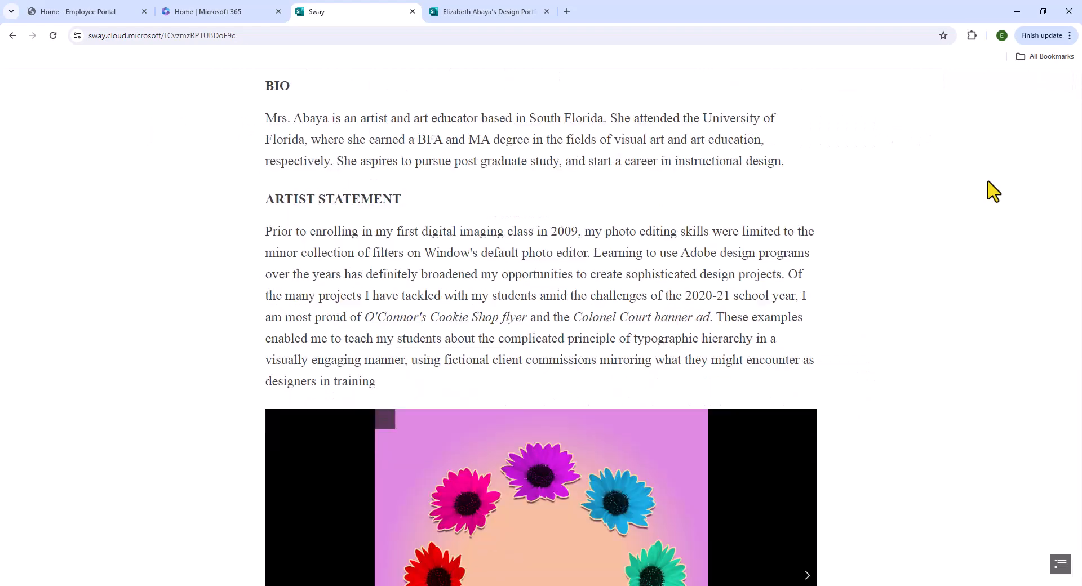
{"action": "scroll", "coordinate": [993, 192], "scroll_direction": "up", "scroll_amount": 2}
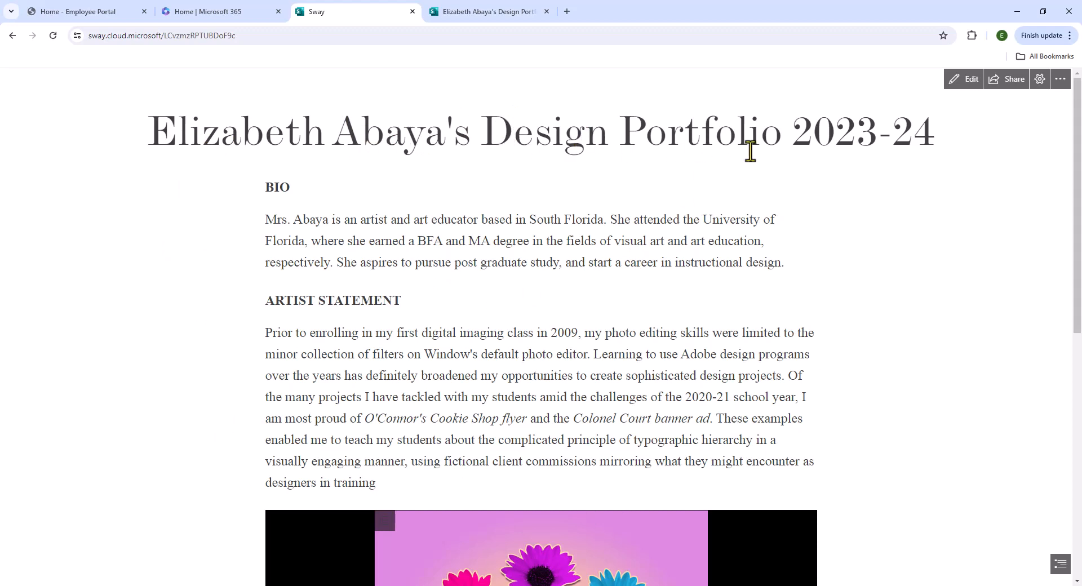
{"action": "scroll", "coordinate": [814, 163], "scroll_direction": "down", "scroll_amount": 1}
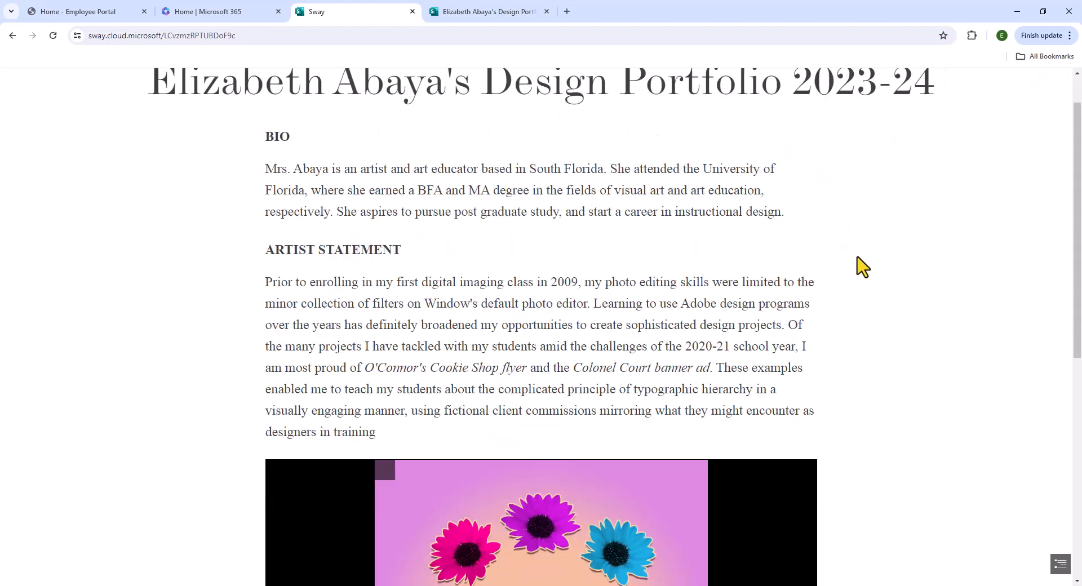
Return the portfolio from playback to editing and open the style options in the design view with the Vertical layout selected
{"action": "scroll", "coordinate": [863, 267], "scroll_direction": "down", "scroll_amount": 2}
{"action": "left_click_drag", "start_coordinate": [1076, 265], "coordinate": [1074, 179]}
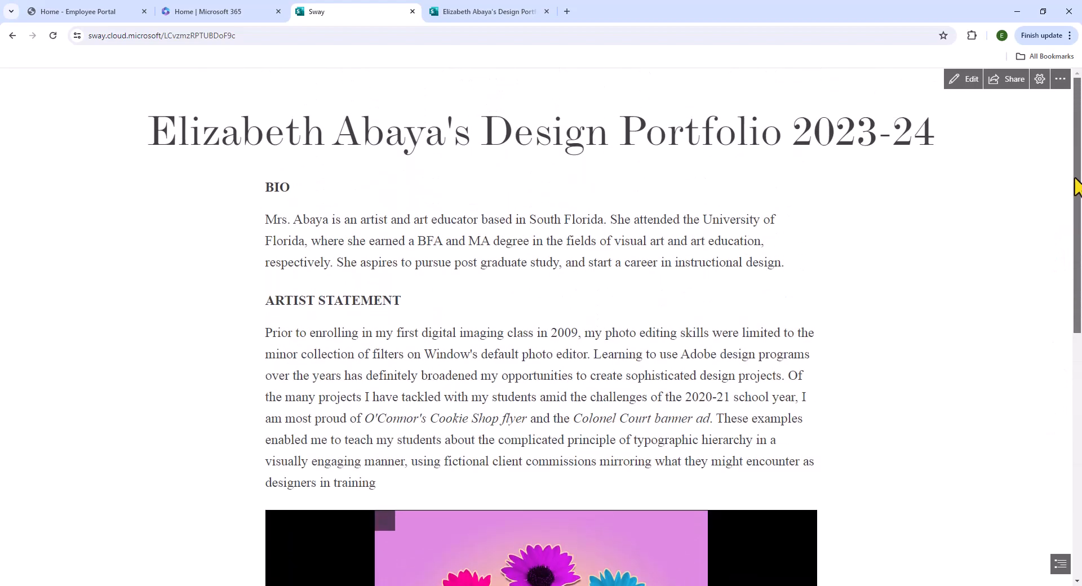
{"action": "left_click", "coordinate": [965, 79]}
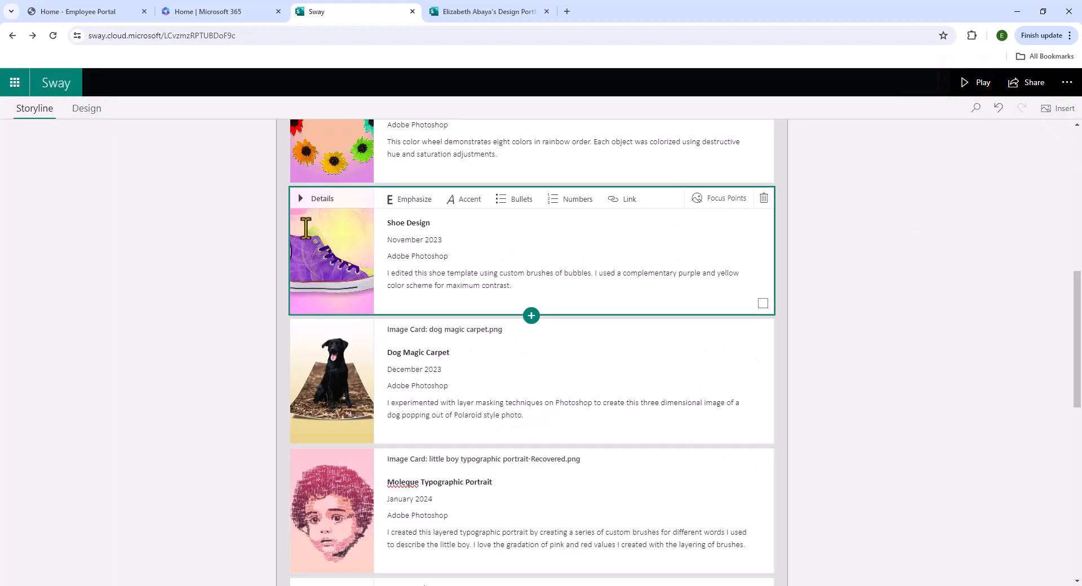
{"action": "left_click", "coordinate": [88, 111]}
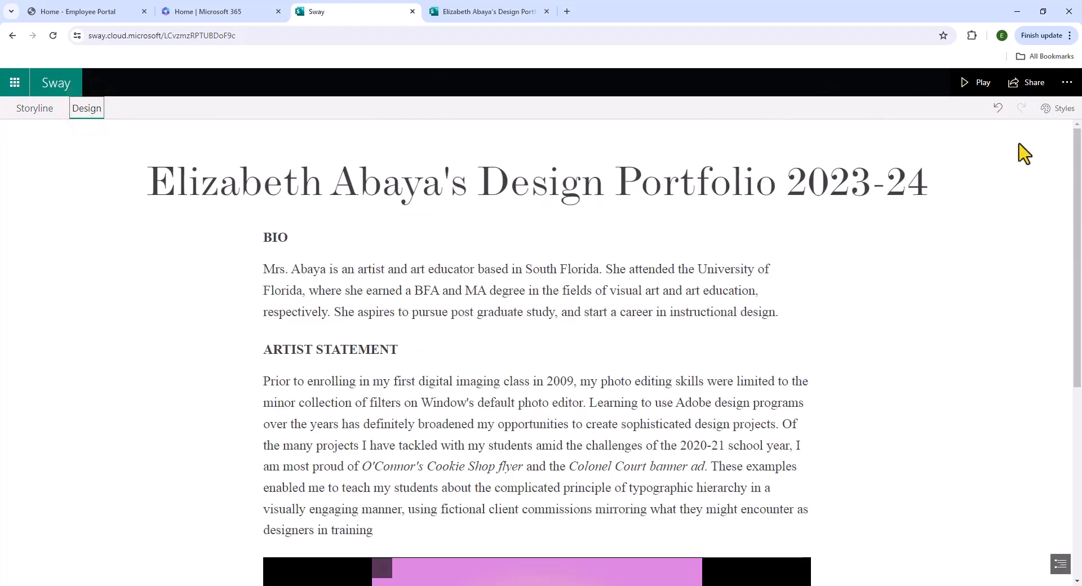
{"action": "left_click", "coordinate": [1063, 110]}
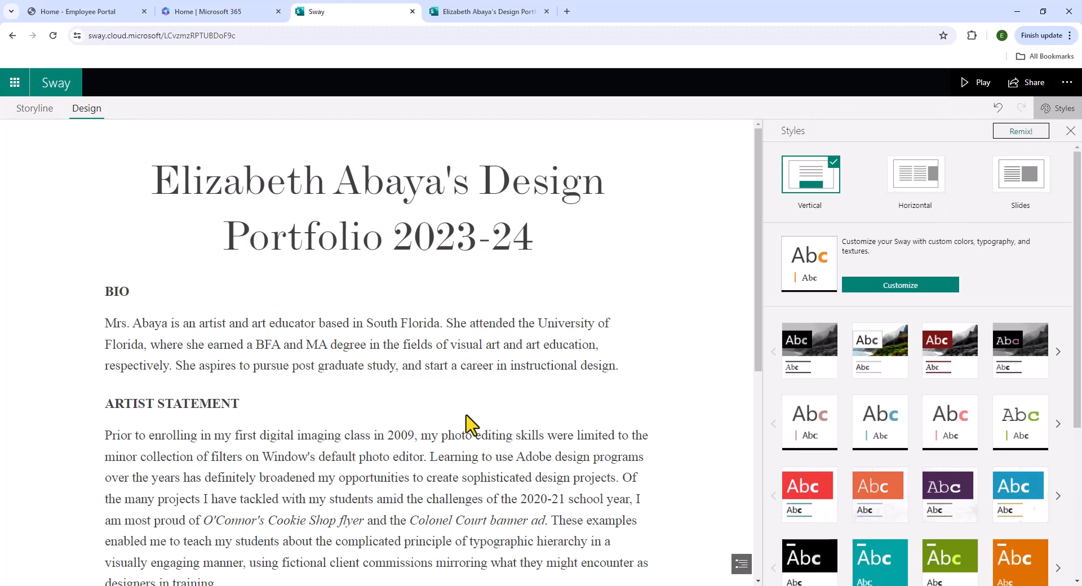
{"action": "left_click", "coordinate": [813, 186]}
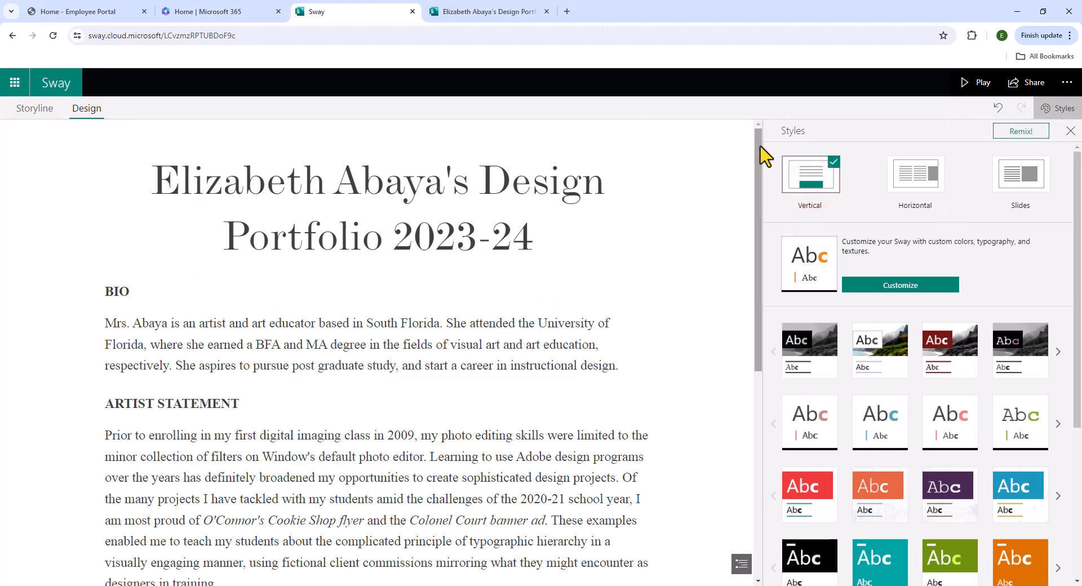
{"action": "left_click_drag", "start_coordinate": [758, 144], "coordinate": [759, 118]}
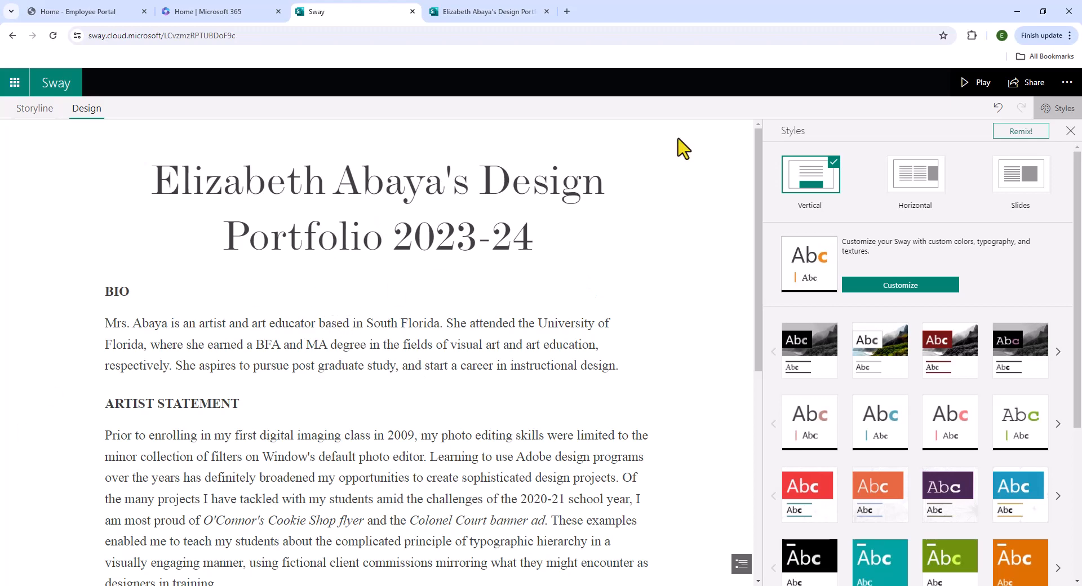
Preview the portfolio in the Horizontal and Slides layouts and restore the Vertical layout
{"action": "left_click", "coordinate": [906, 186]}
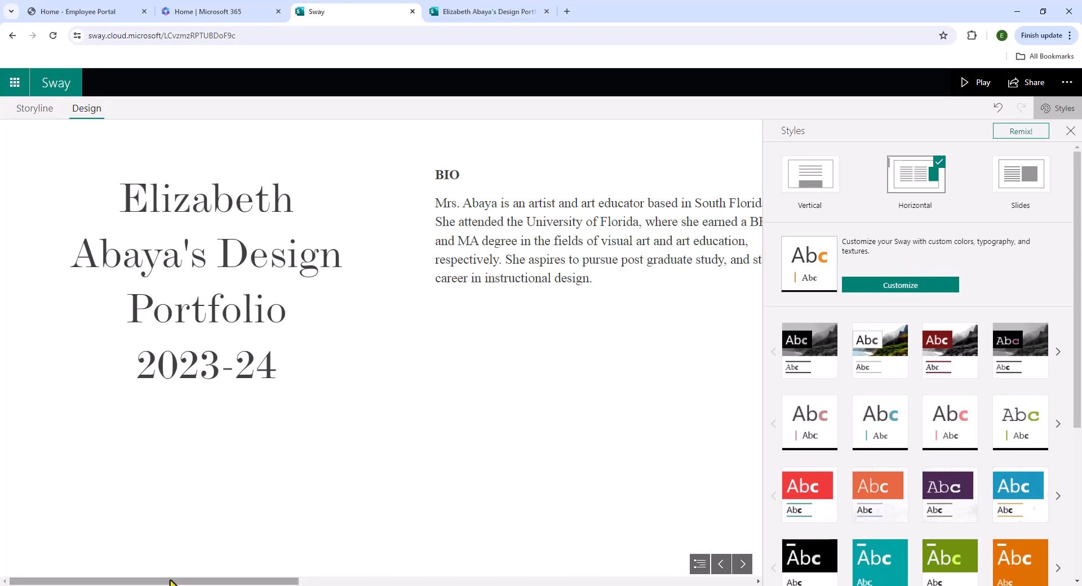
{"action": "left_click_drag", "start_coordinate": [170, 582], "coordinate": [237, 582]}
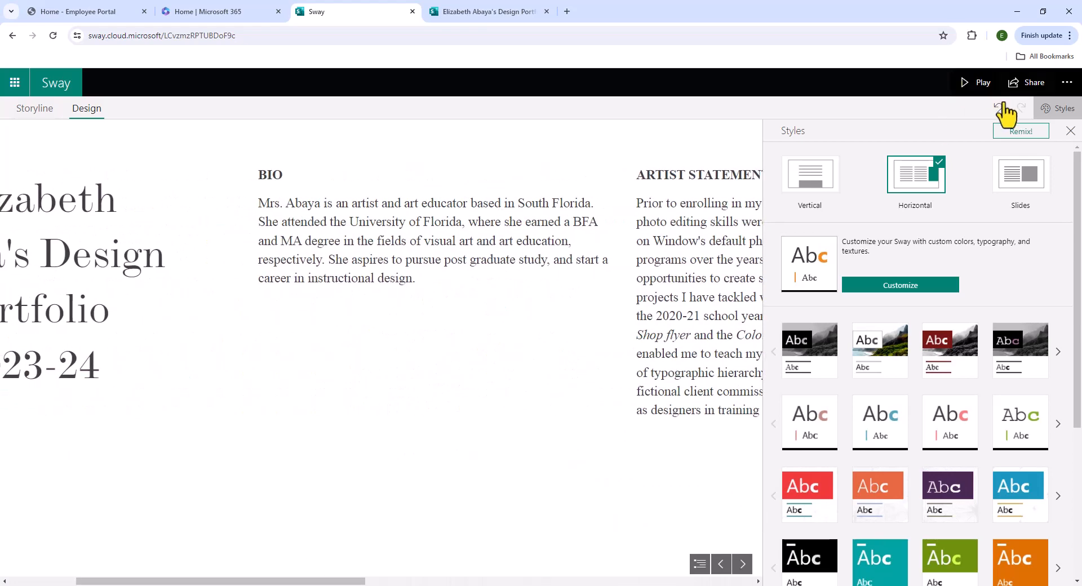
{"action": "left_click", "coordinate": [1035, 172]}
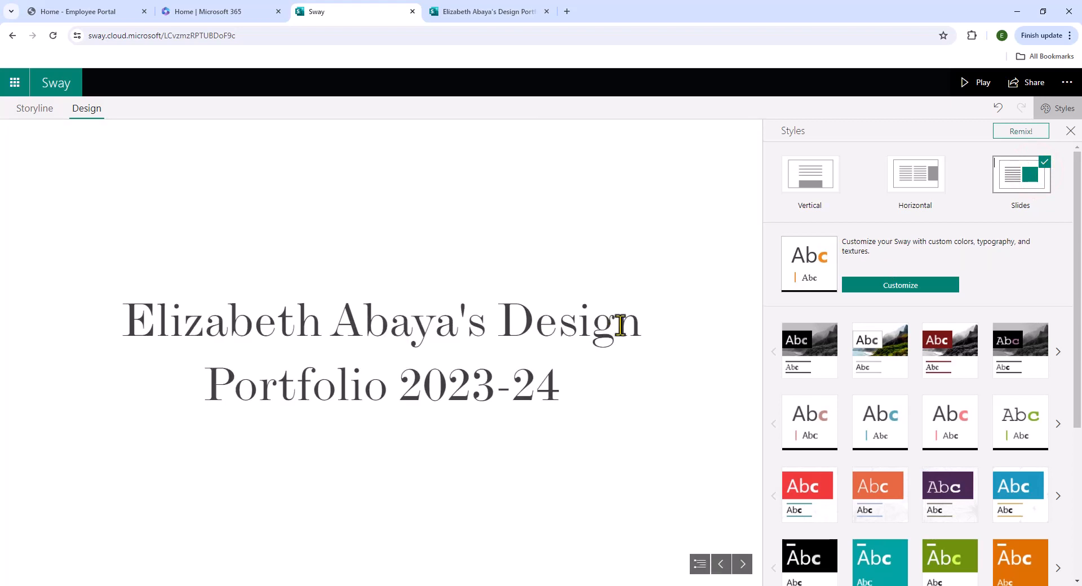
{"action": "left_click", "coordinate": [742, 564]}
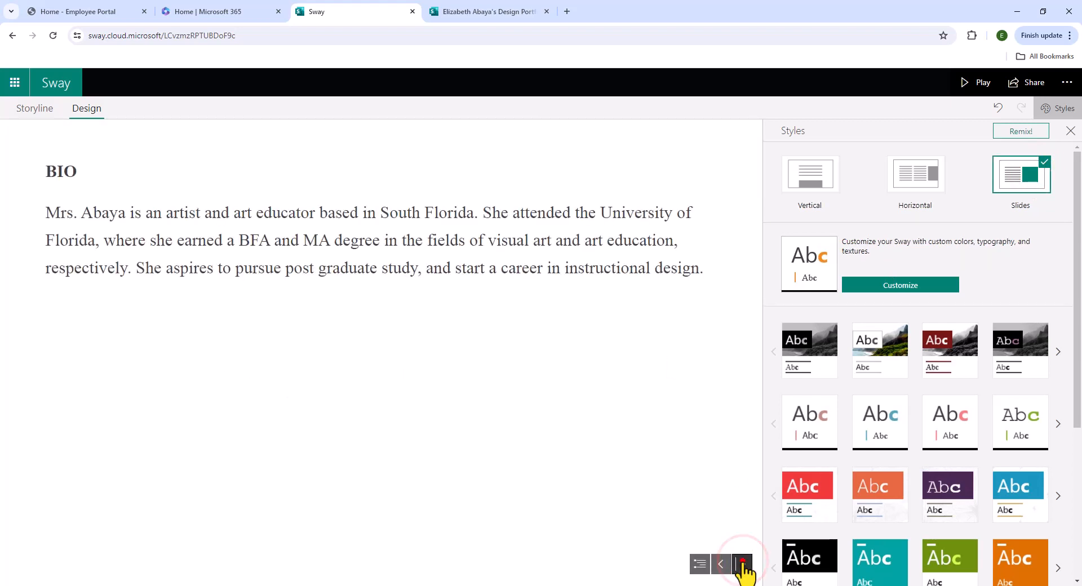
{"action": "left_click", "coordinate": [742, 563]}
{"action": "left_click", "coordinate": [743, 564]}
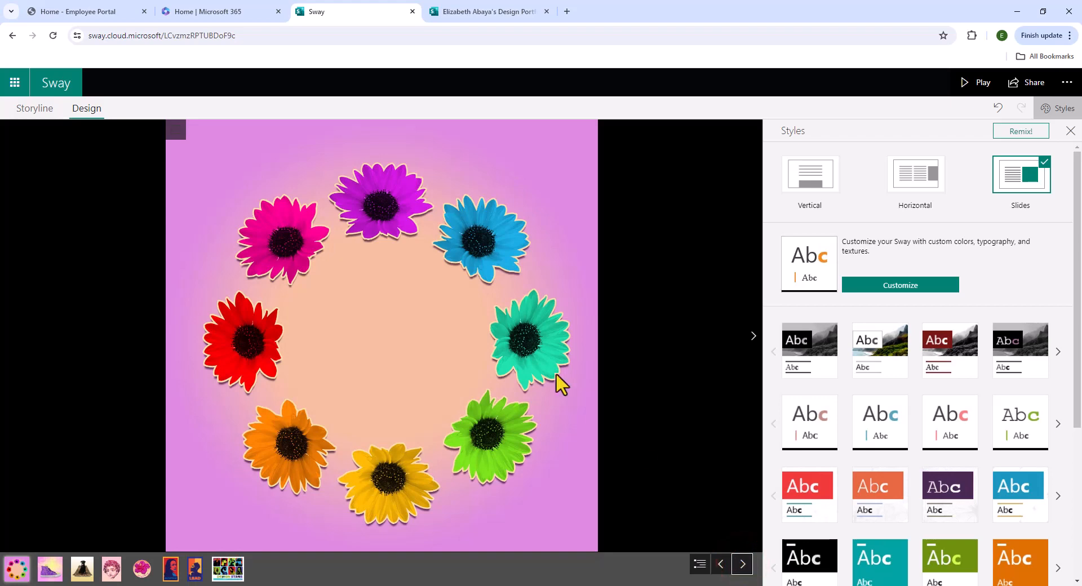
{"action": "left_click", "coordinate": [815, 191]}
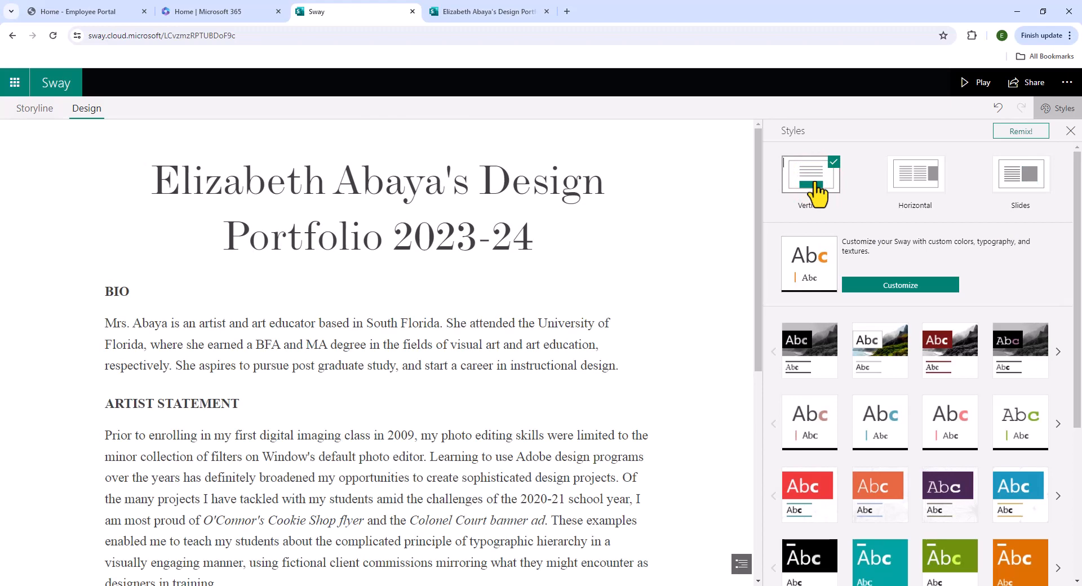
Look through the horizontally scrolling 2016 - 2022 portfolio as an example and return to the 2023-24 Sway
{"action": "left_click", "coordinate": [507, 11]}
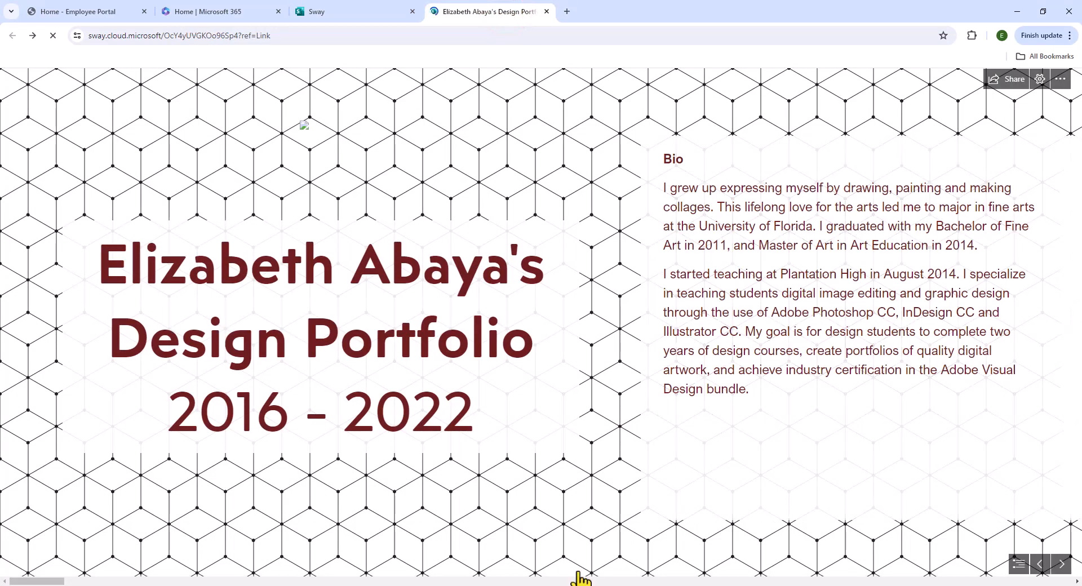
{"action": "scroll", "coordinate": [23, 581], "scroll_direction": "down", "scroll_amount": 10}
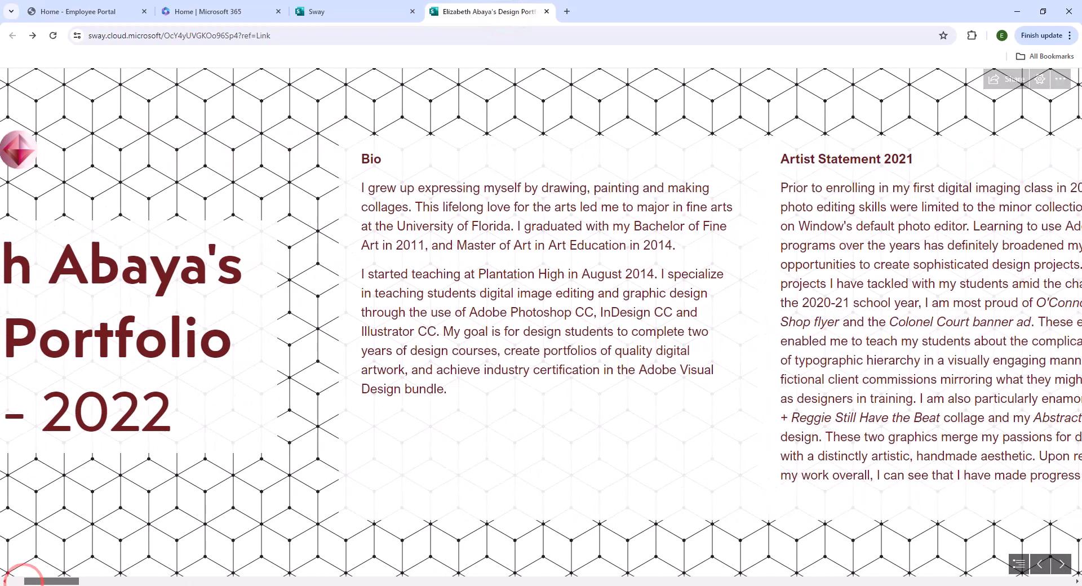
{"action": "scroll", "coordinate": [541, 326], "scroll_direction": "down", "scroll_amount": 6}
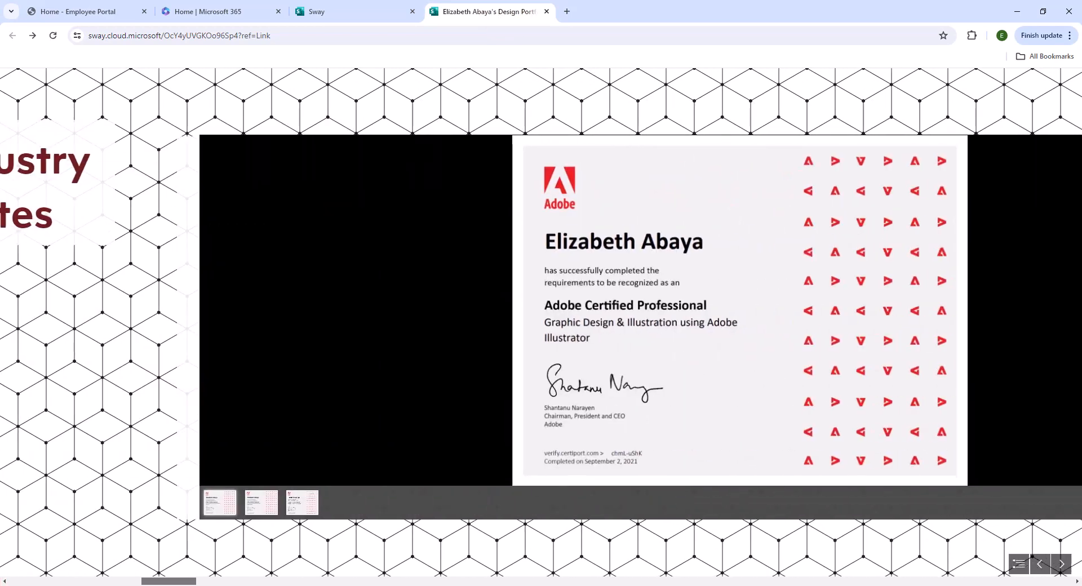
{"action": "scroll", "coordinate": [541, 327], "scroll_direction": "down", "scroll_amount": 10}
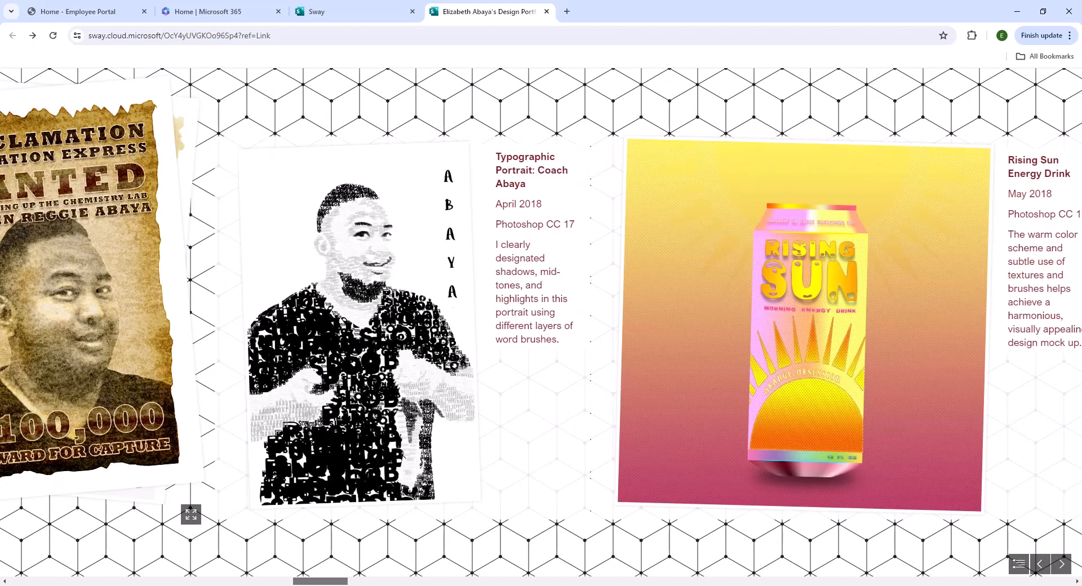
{"action": "left_click", "coordinate": [333, 10]}
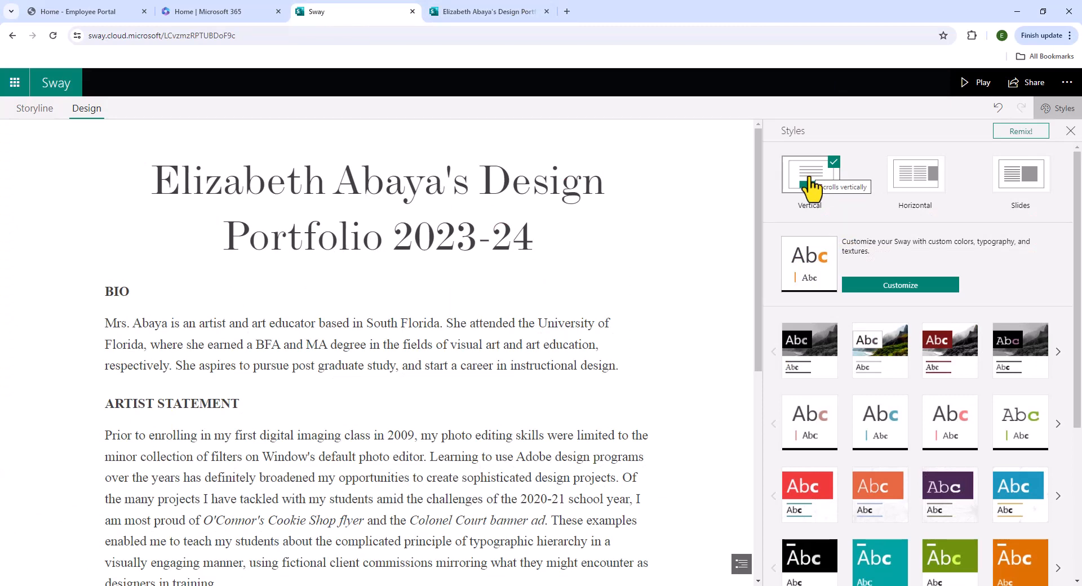
Try the white style with the black geometric line pattern and look over the text and slideshow in it
{"action": "left_click_drag", "start_coordinate": [1079, 257], "coordinate": [1080, 416]}
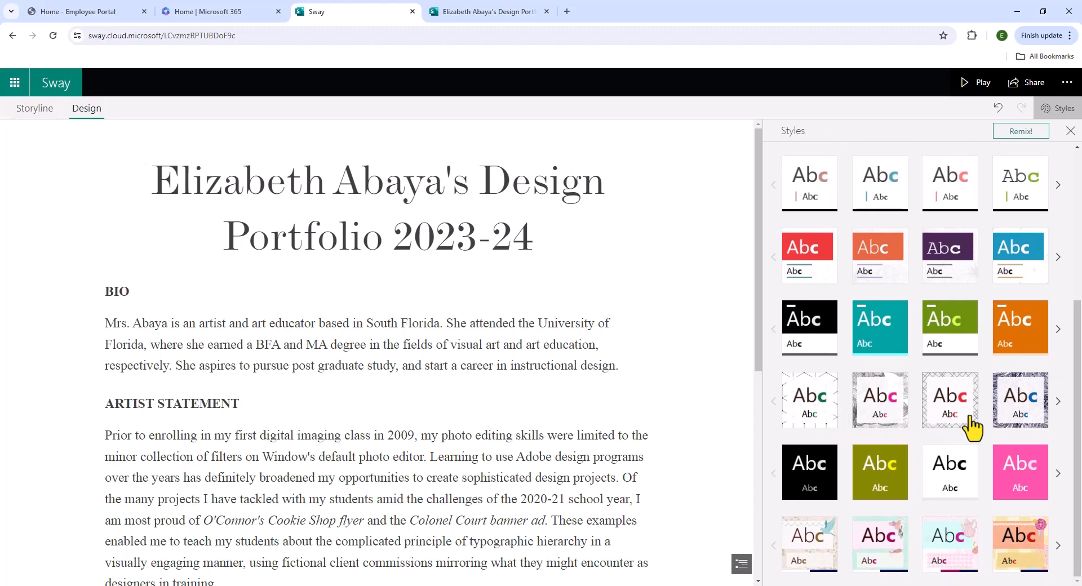
{"action": "left_click", "coordinate": [818, 416]}
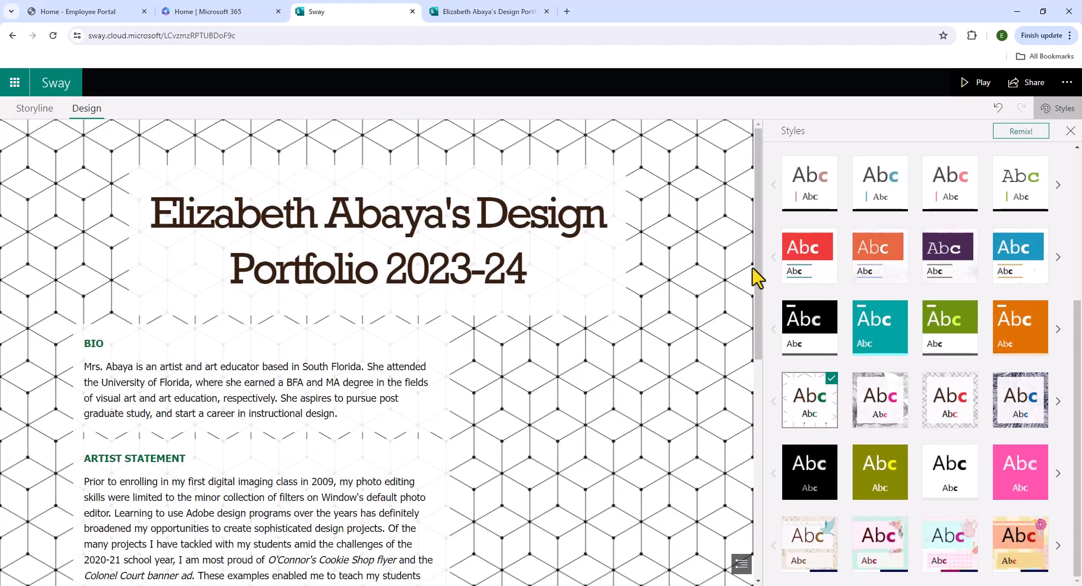
{"action": "left_click_drag", "start_coordinate": [757, 179], "coordinate": [772, 398]}
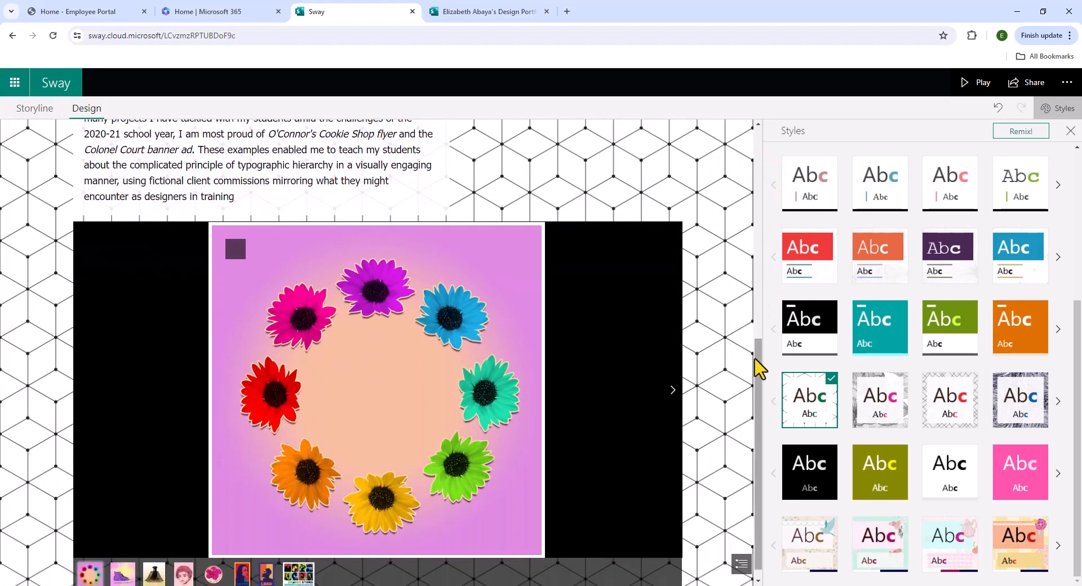
{"action": "left_click_drag", "start_coordinate": [755, 357], "coordinate": [779, 177]}
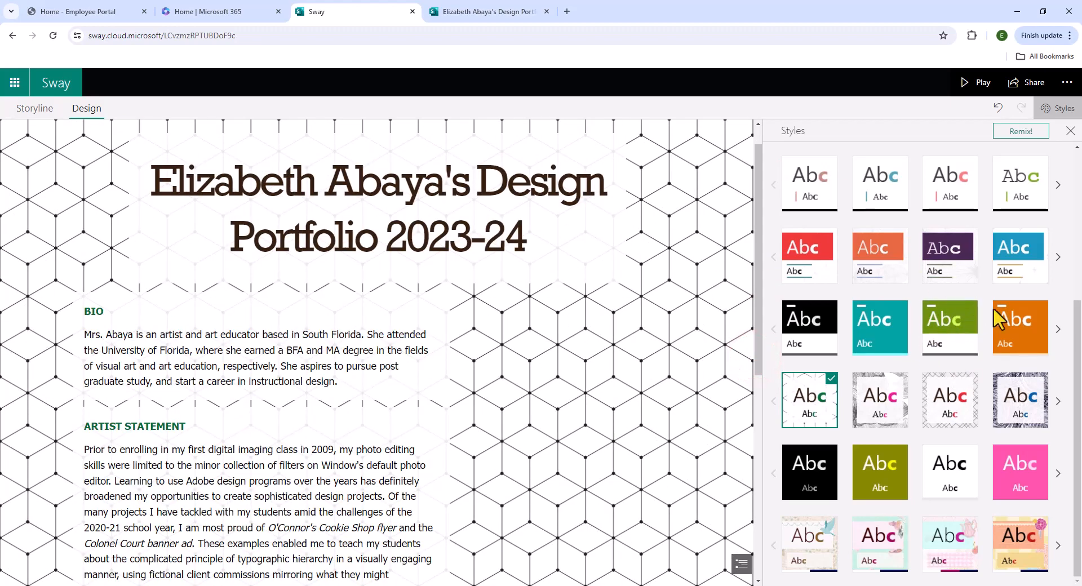
Compare the blue banner and solid orange styles with the purple banner style, ending on the purple one
{"action": "left_click", "coordinate": [1007, 272]}
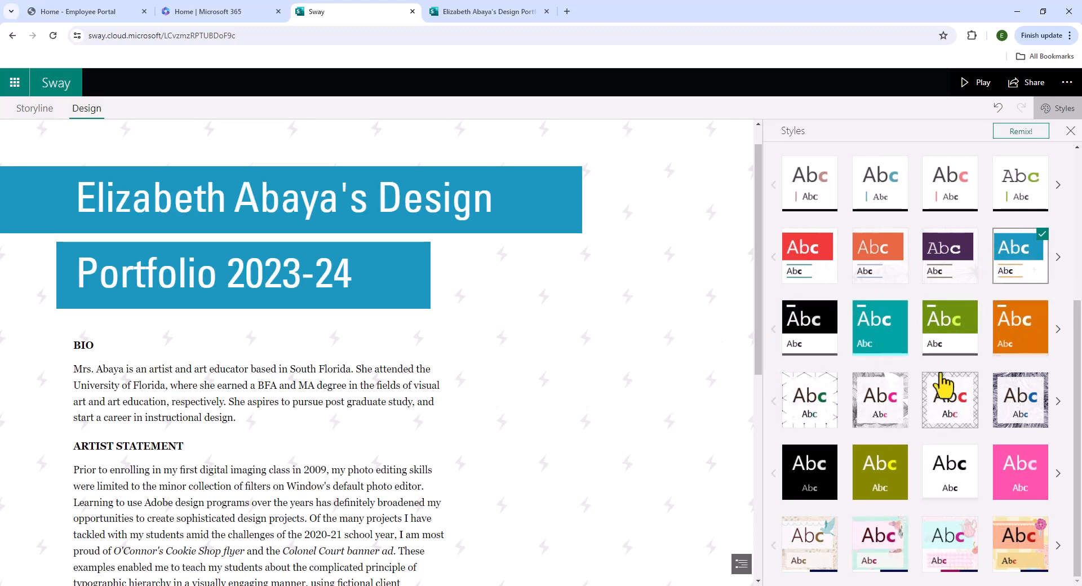
{"action": "left_click", "coordinate": [941, 259]}
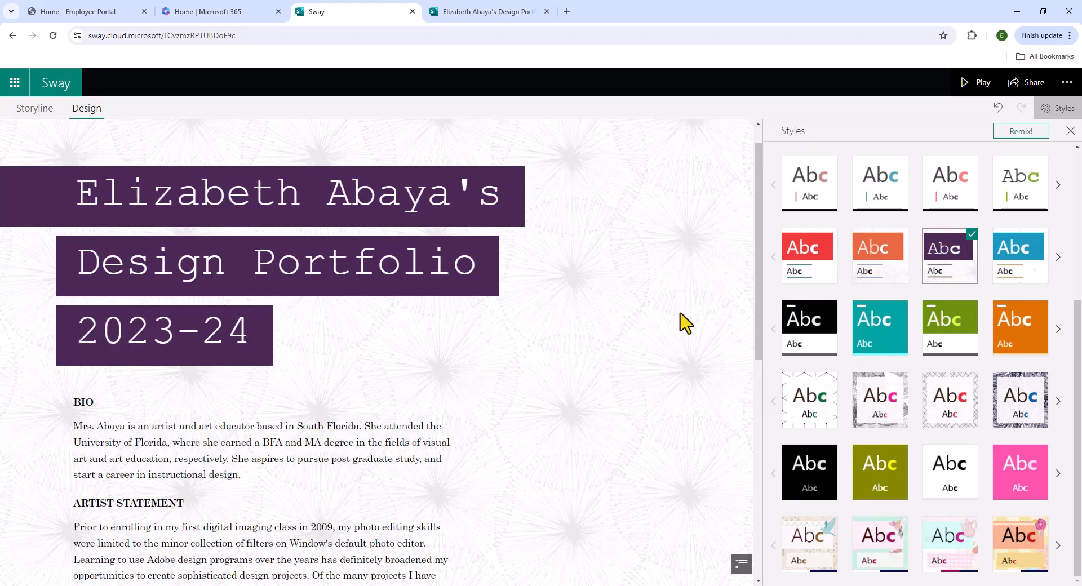
{"action": "left_click", "coordinate": [1017, 334]}
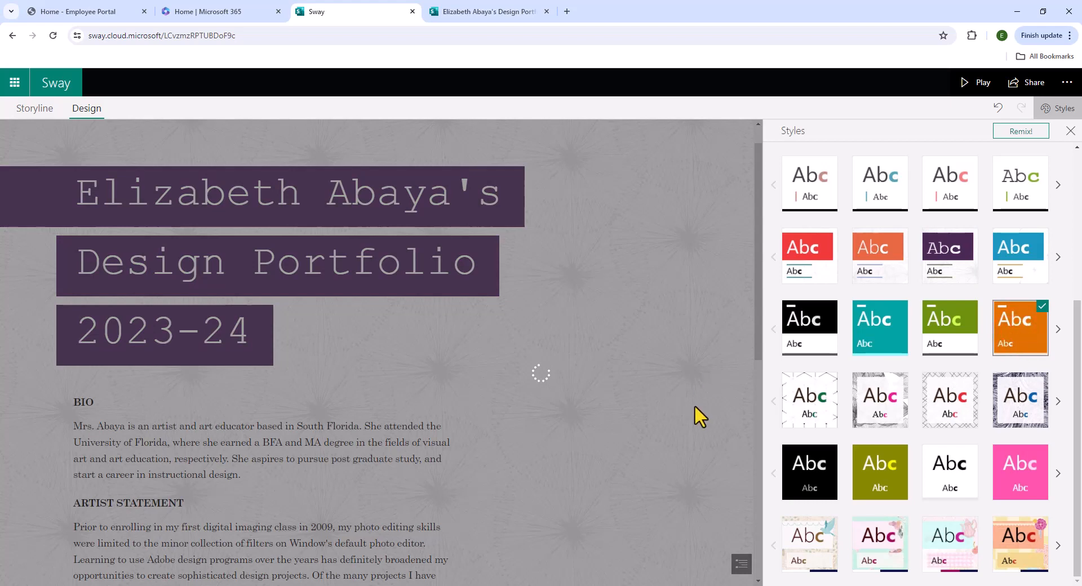
{"action": "scroll", "coordinate": [696, 414], "scroll_direction": "down", "scroll_amount": 3}
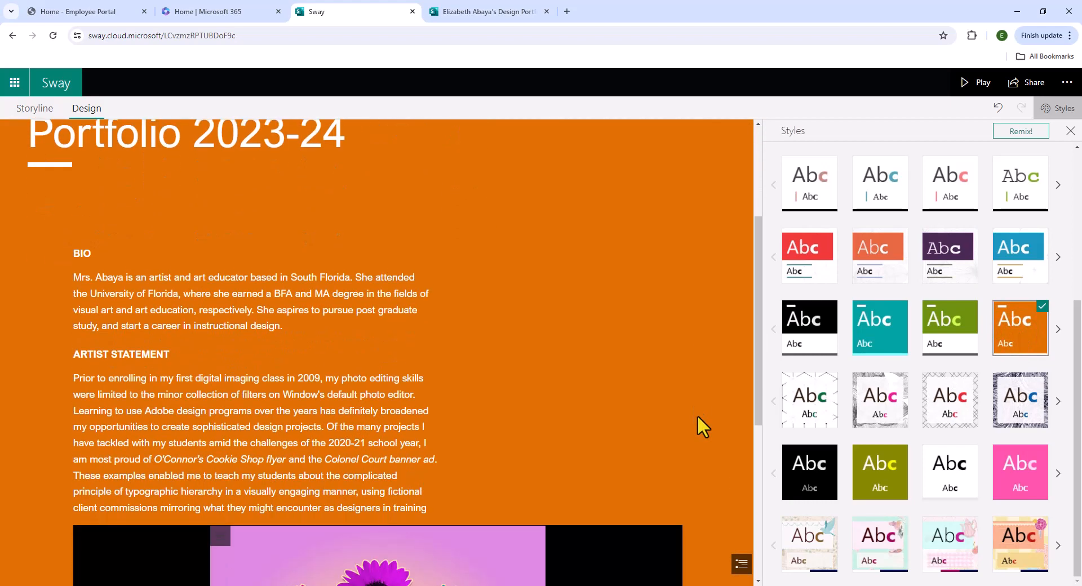
{"action": "scroll", "coordinate": [699, 418], "scroll_direction": "up", "scroll_amount": 4}
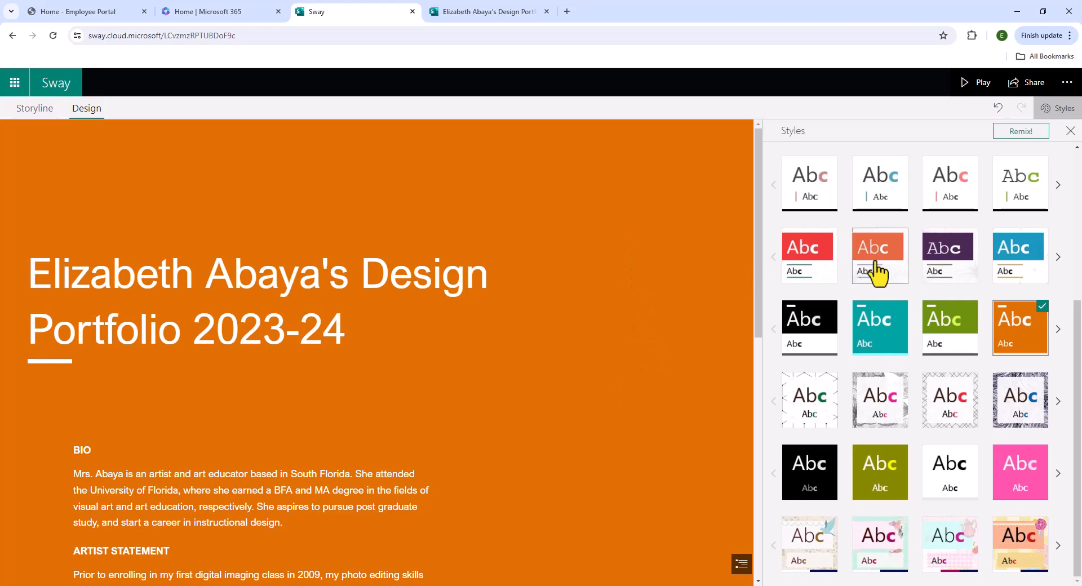
{"action": "left_click", "coordinate": [964, 268]}
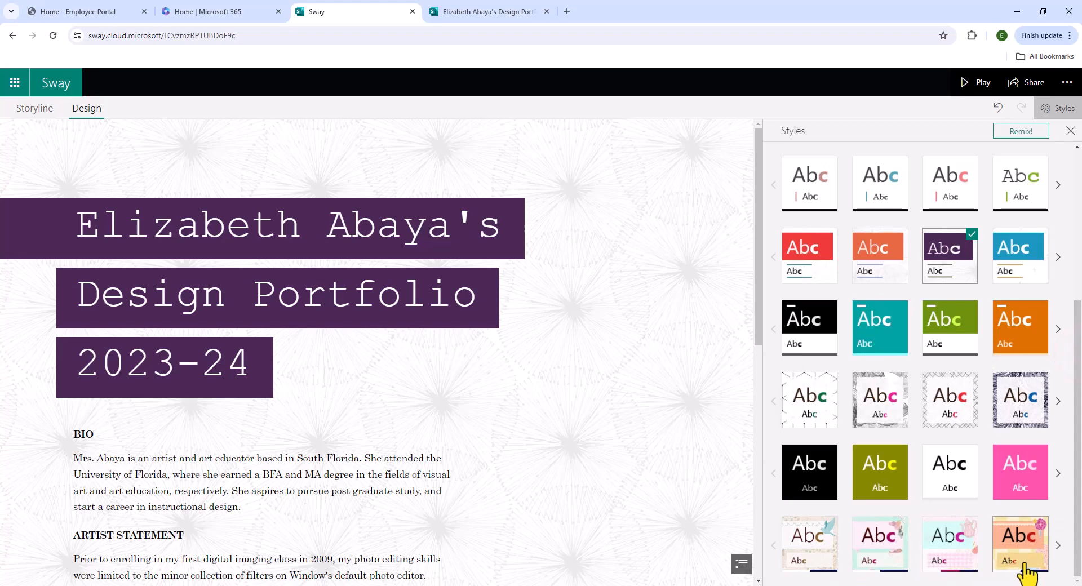
Try the pink cupcake style and the yellow checkered floral style, looking over the title, bio and artist statement
{"action": "left_click", "coordinate": [971, 561]}
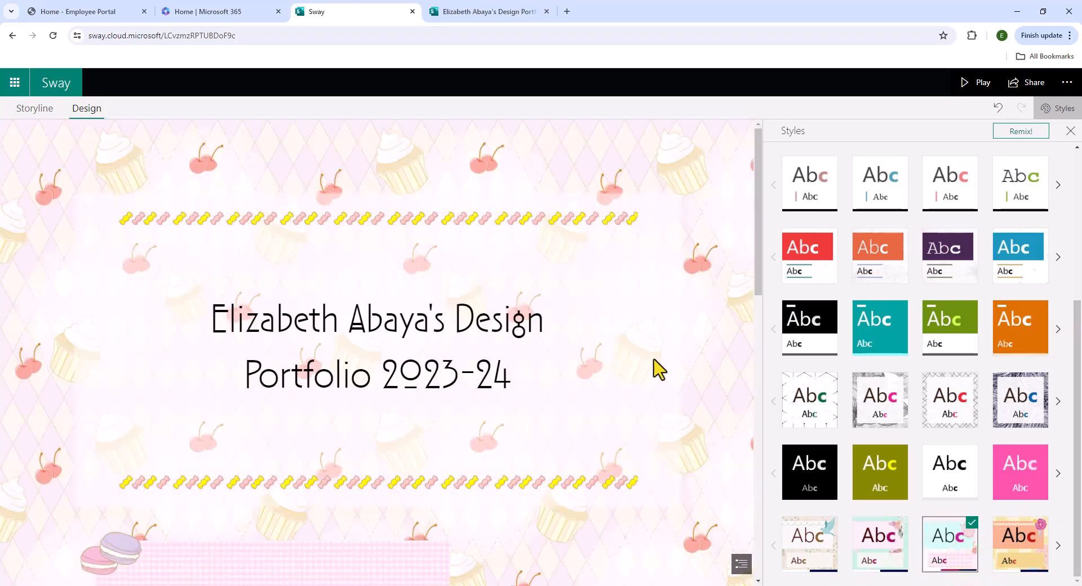
{"action": "scroll", "coordinate": [693, 293], "scroll_direction": "down", "scroll_amount": 4}
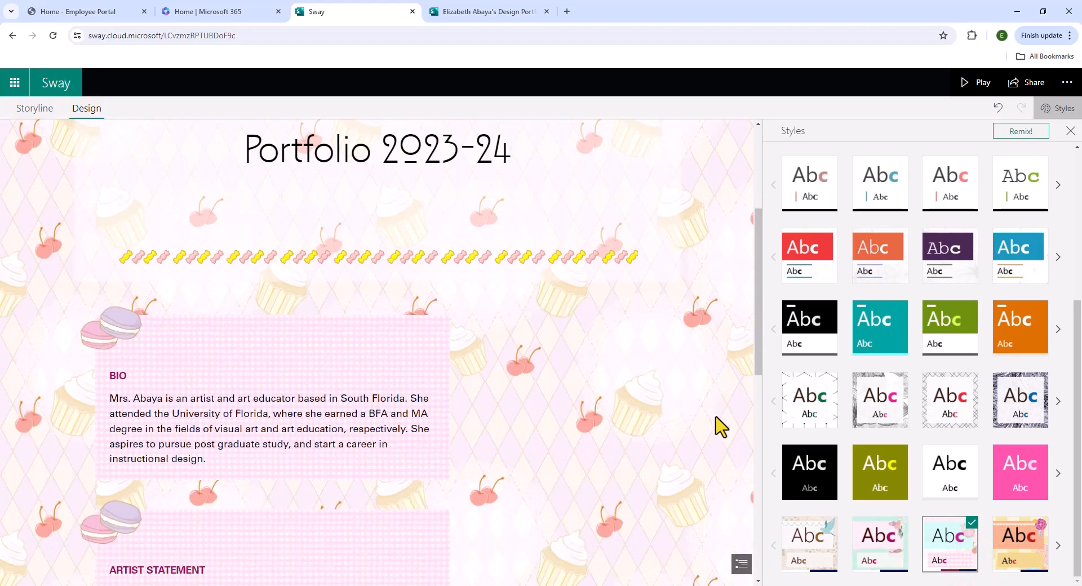
{"action": "left_click", "coordinate": [1035, 544]}
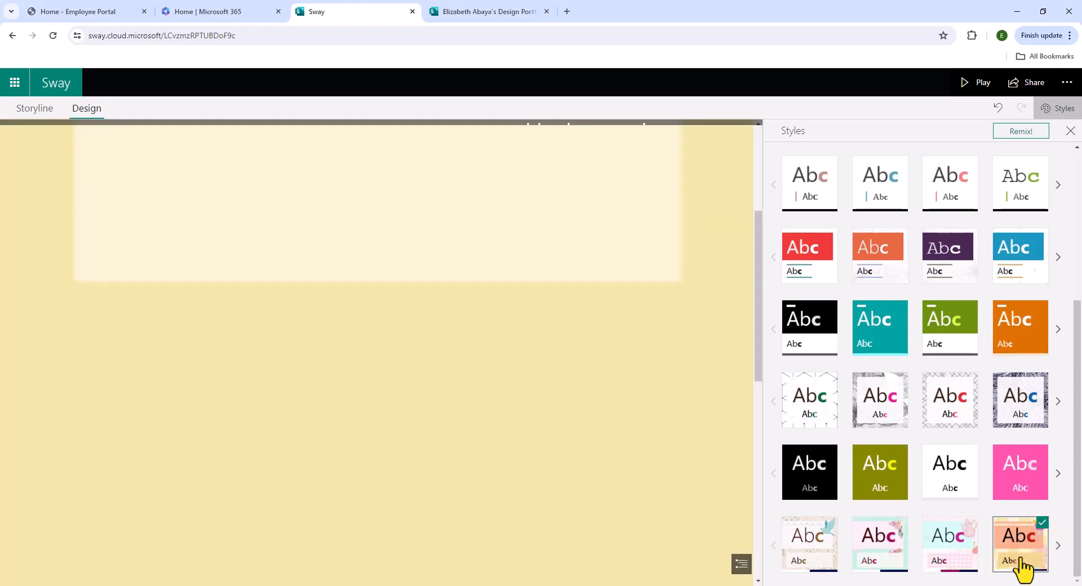
{"action": "scroll", "coordinate": [578, 419], "scroll_direction": "down", "scroll_amount": 6}
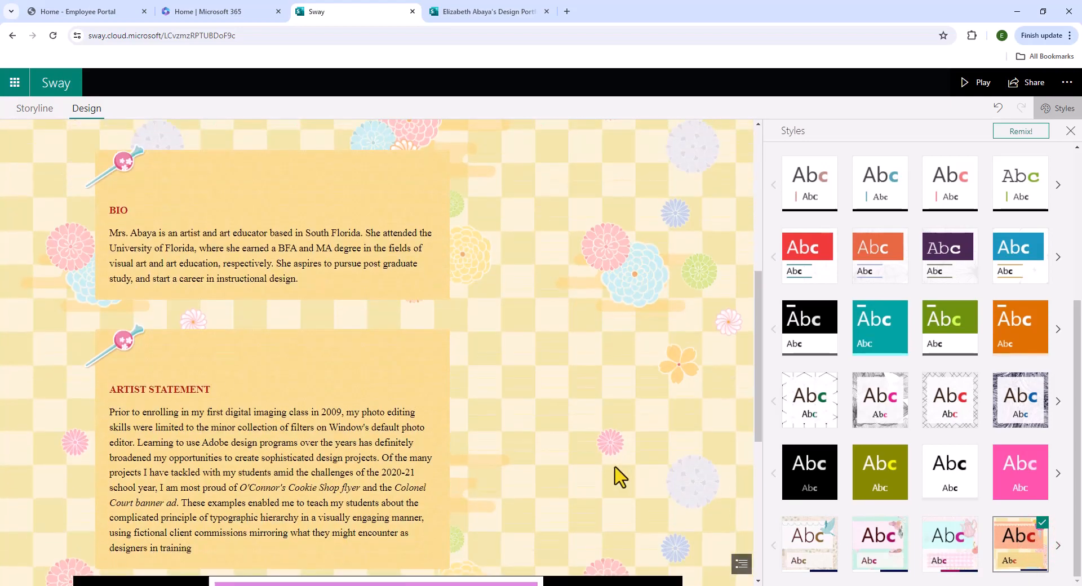
{"action": "scroll", "coordinate": [672, 417], "scroll_direction": "up", "scroll_amount": 8}
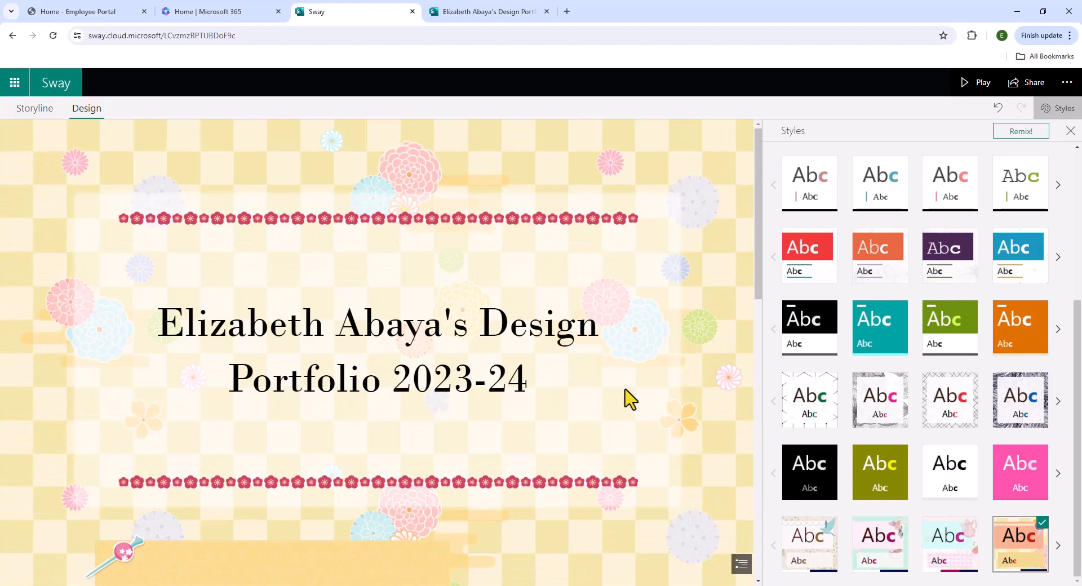
{"action": "scroll", "coordinate": [967, 307], "scroll_direction": "up", "scroll_amount": 3}
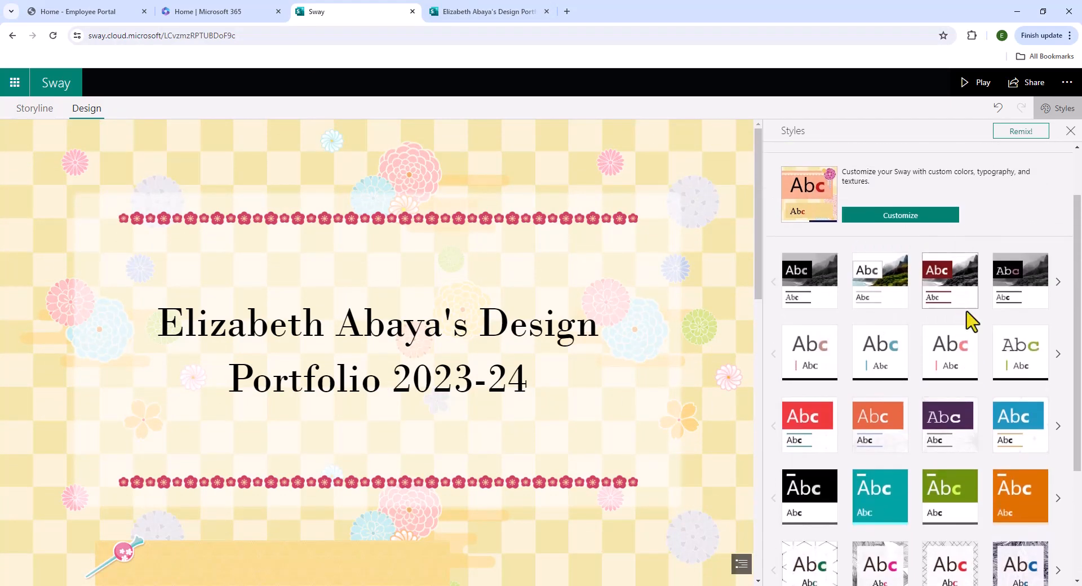
Apply the purple banner style with the pale starburst background to the portfolio
{"action": "scroll", "coordinate": [972, 322], "scroll_direction": "down", "scroll_amount": 3}
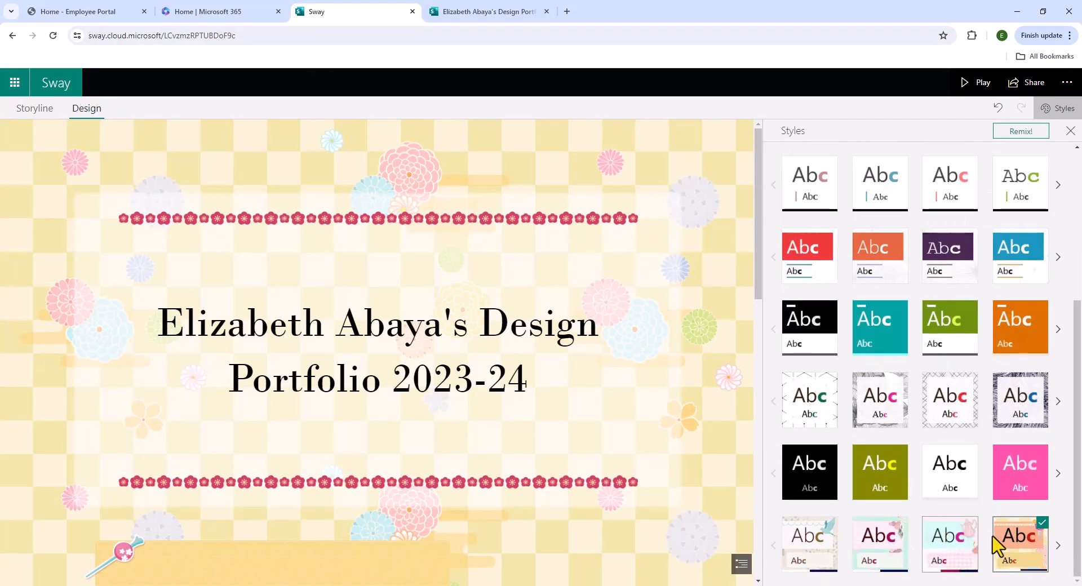
{"action": "scroll", "coordinate": [1009, 541], "scroll_direction": "up", "scroll_amount": 3}
{"action": "left_click", "coordinate": [967, 373]}
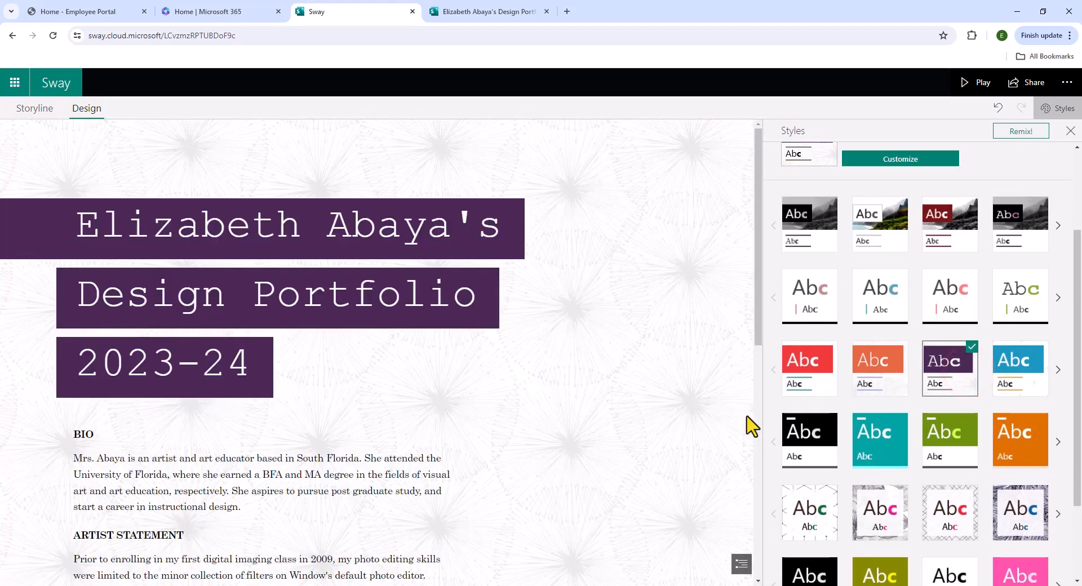
Apply the red banner style with the pale dotted background and open its customization options
{"action": "left_click", "coordinate": [803, 383]}
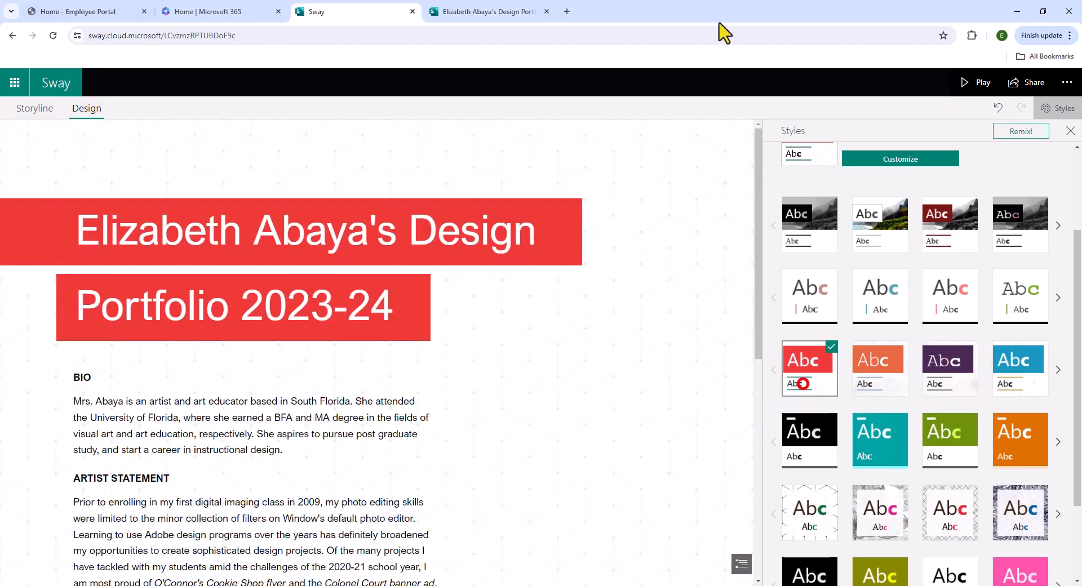
{"action": "left_click_drag", "start_coordinate": [1076, 361], "coordinate": [1073, 279]}
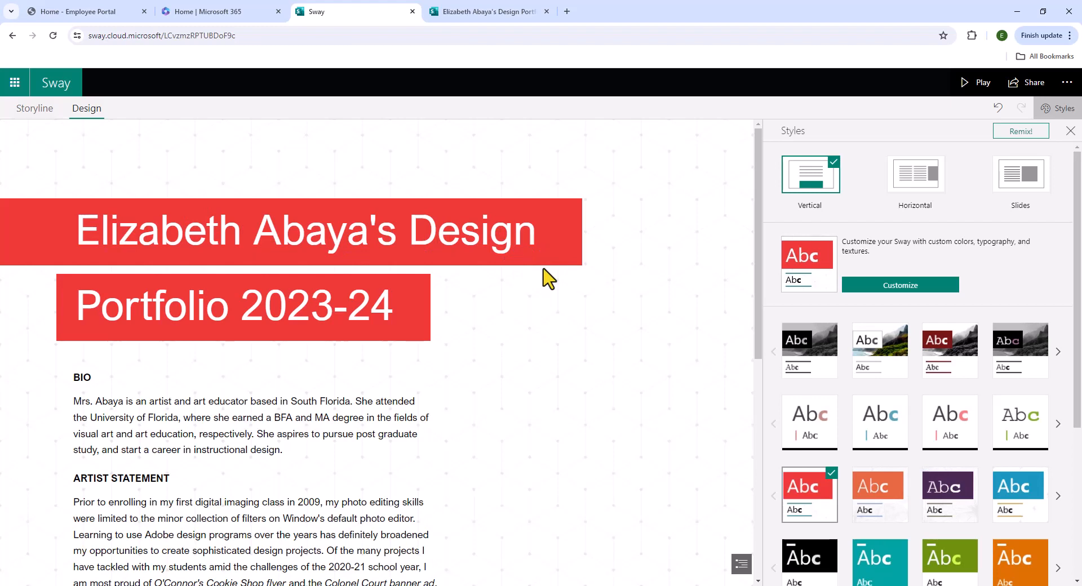
{"action": "left_click", "coordinate": [905, 290]}
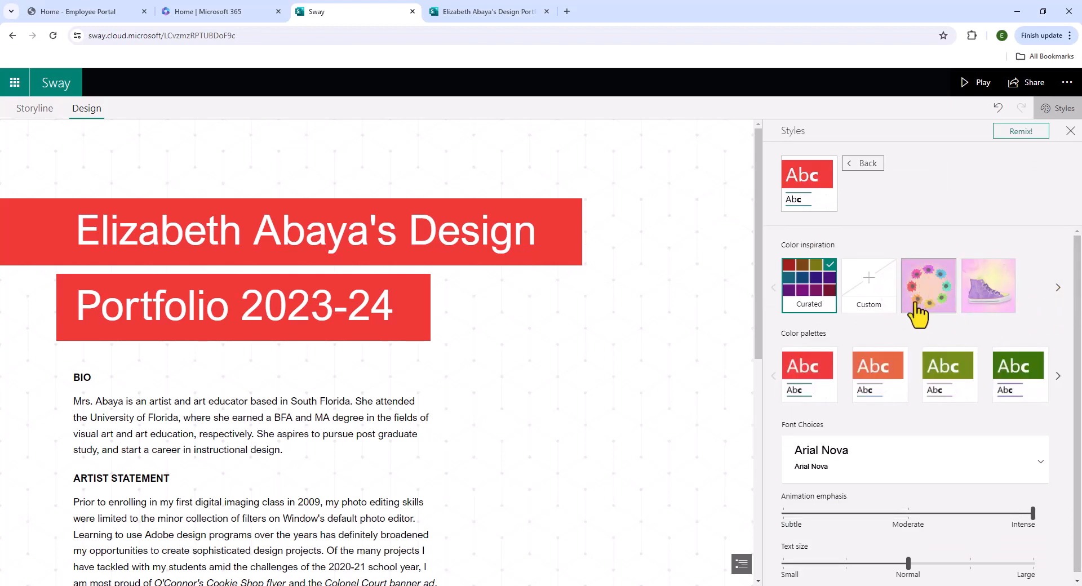
Look through the artwork offered as color inspiration and base the portfolio's colors on the flower wheel image
{"action": "left_click", "coordinate": [1058, 288]}
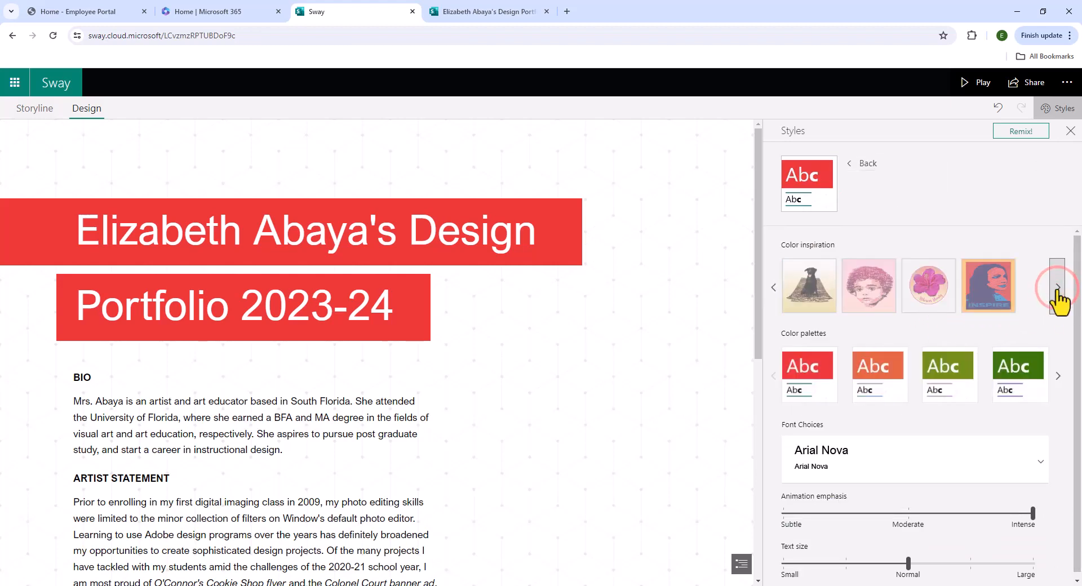
{"action": "left_click", "coordinate": [1058, 289]}
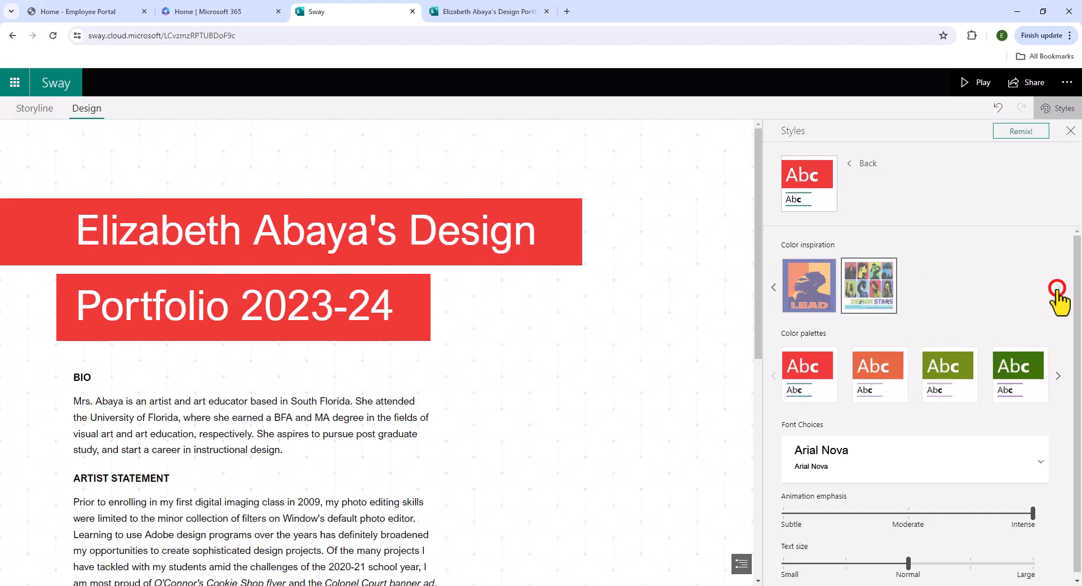
{"action": "left_click", "coordinate": [775, 290]}
{"action": "left_click", "coordinate": [776, 293]}
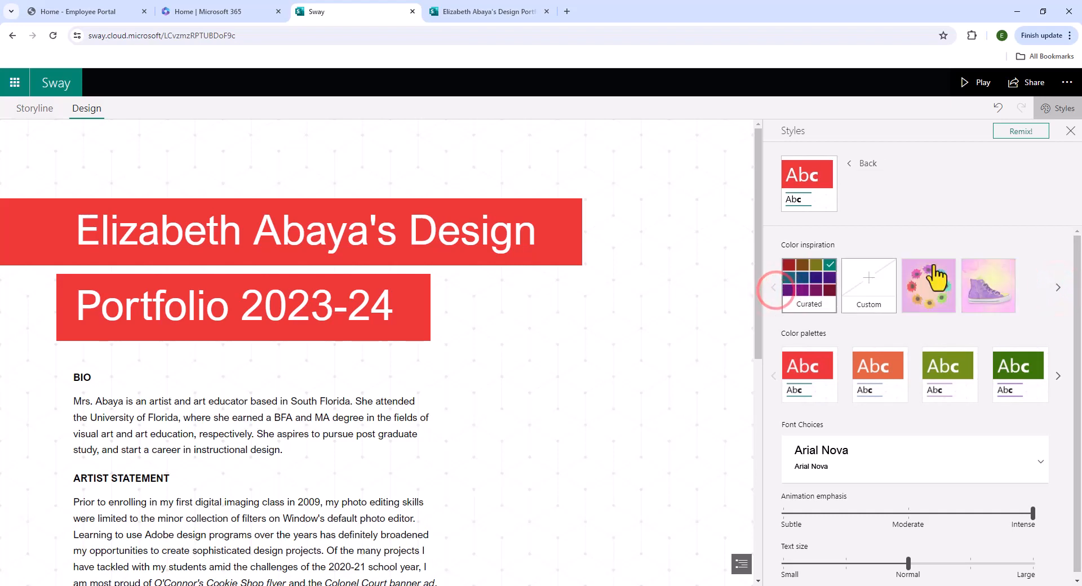
{"action": "left_click", "coordinate": [943, 289]}
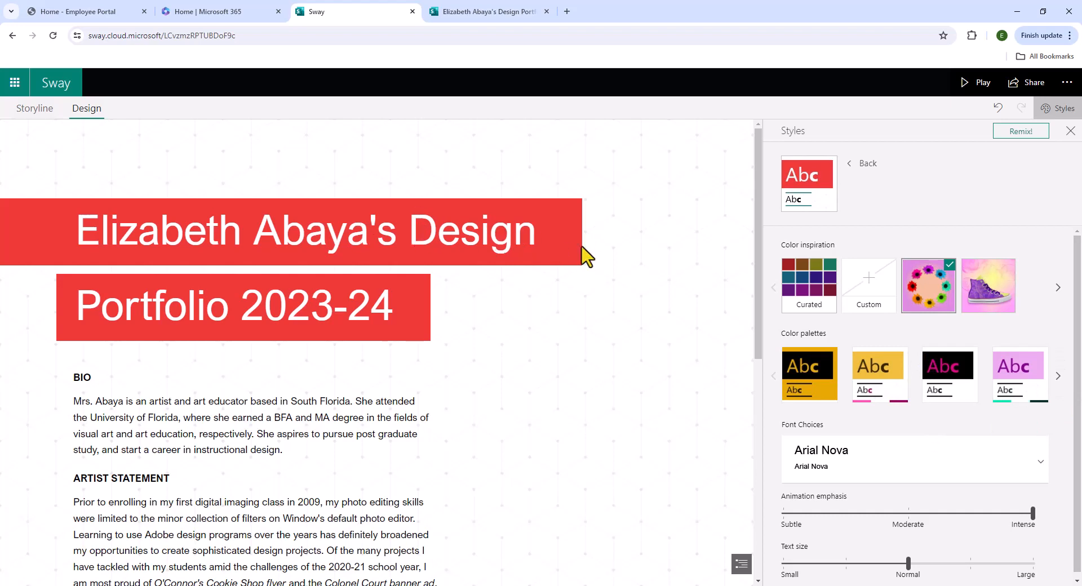
Compare the pink-title and gold-and-black color palettes, and apply the magenta banner palette on a white background
{"action": "left_click", "coordinate": [874, 372]}
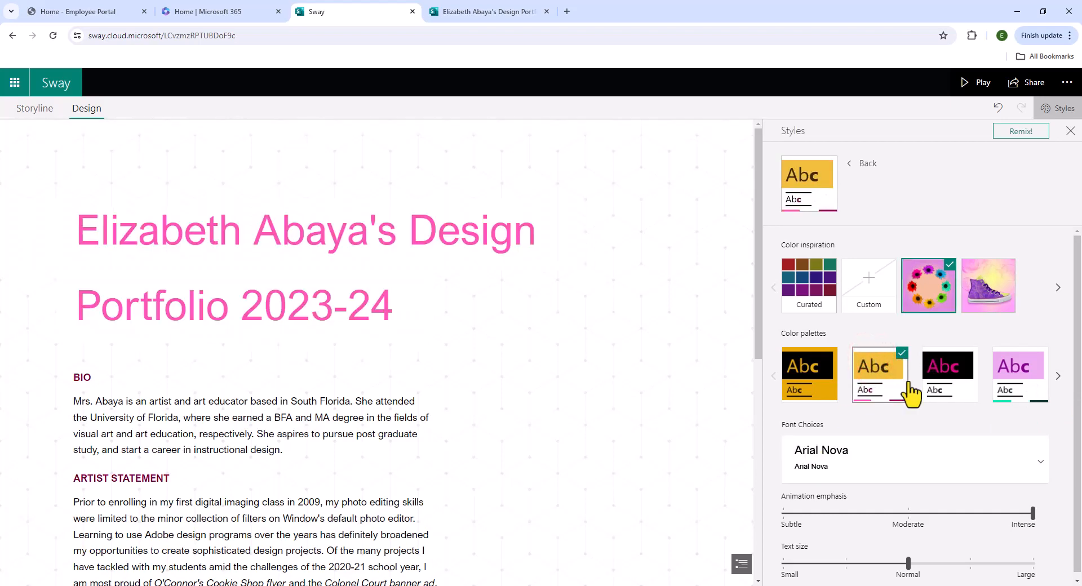
{"action": "left_click", "coordinate": [813, 381]}
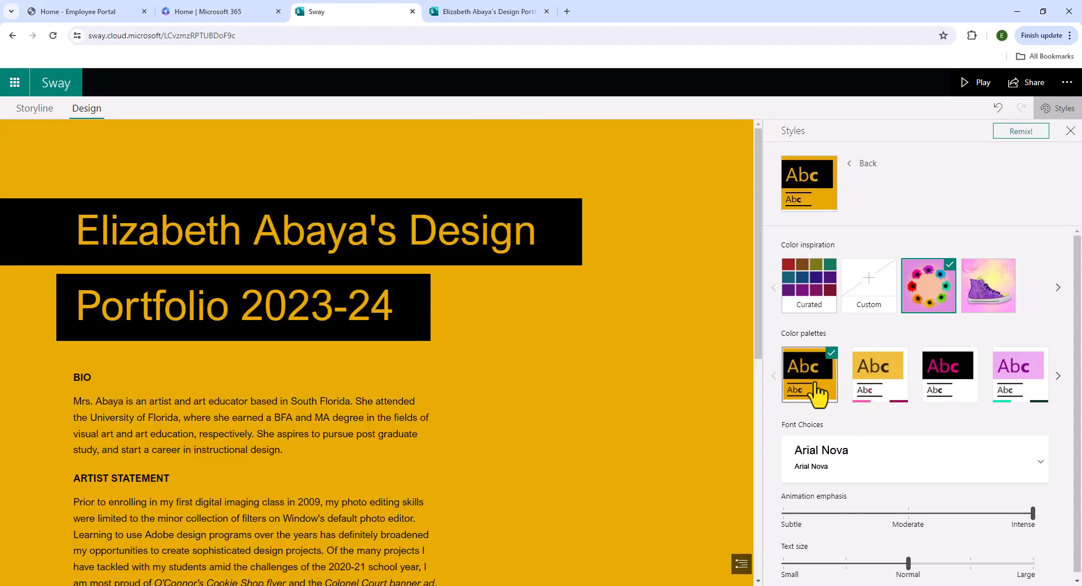
{"action": "left_click", "coordinate": [1058, 372]}
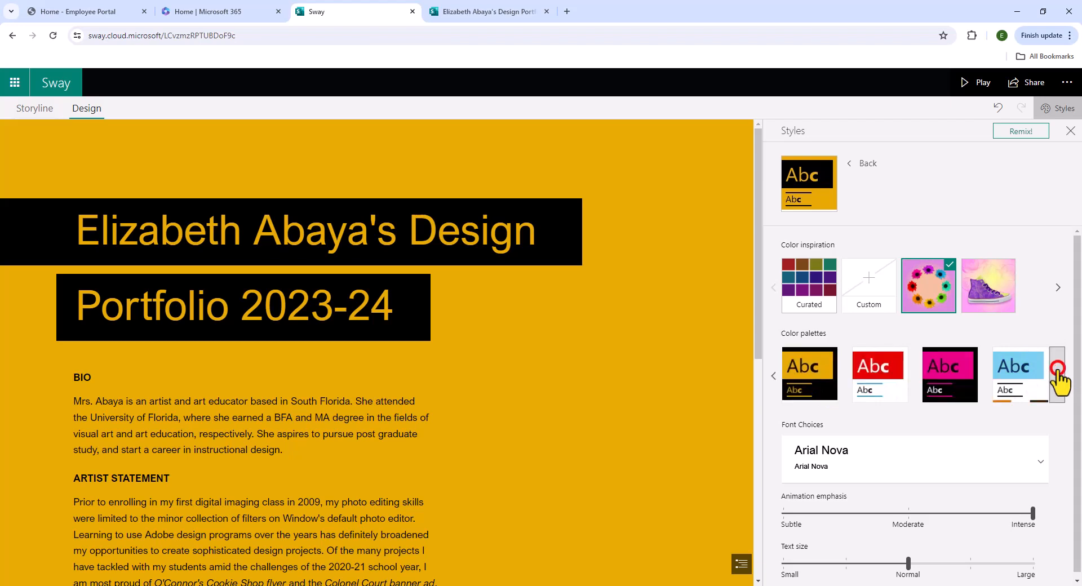
{"action": "left_click", "coordinate": [963, 397]}
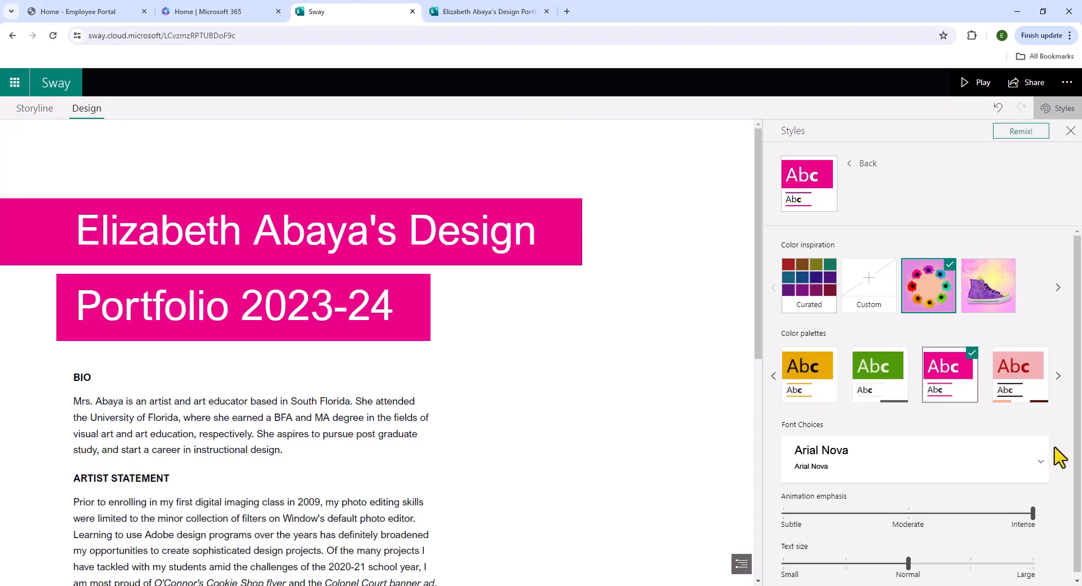
Try the thin Quire Sans with Arial Nova font set and the heavier Quire Sans with Univers set
{"action": "scroll", "coordinate": [1059, 453], "scroll_direction": "down", "scroll_amount": 1}
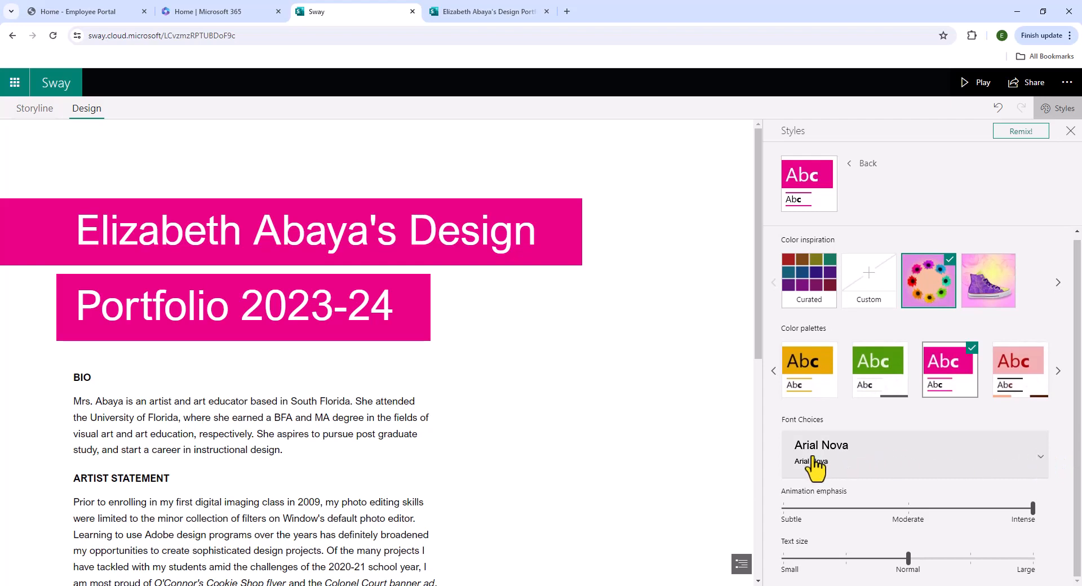
{"action": "left_click", "coordinate": [1040, 467]}
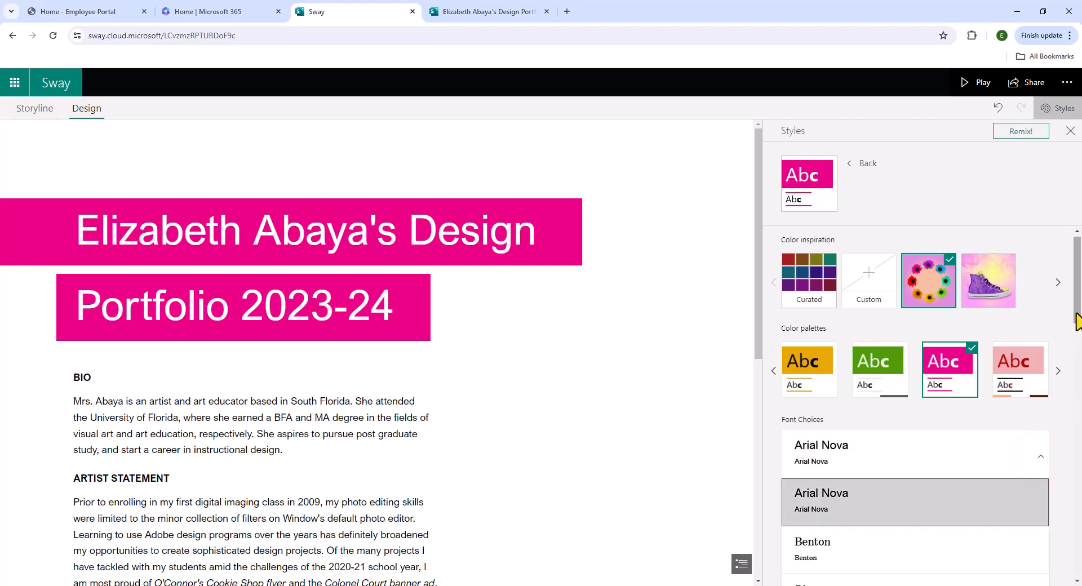
{"action": "left_click_drag", "start_coordinate": [1077, 321], "coordinate": [1066, 501]}
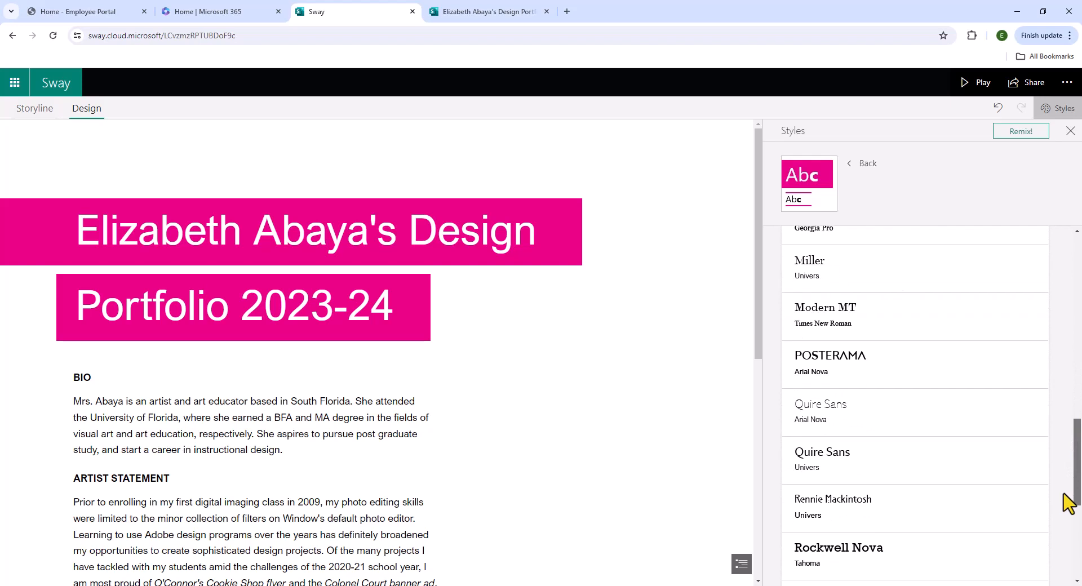
{"action": "left_click", "coordinate": [960, 418]}
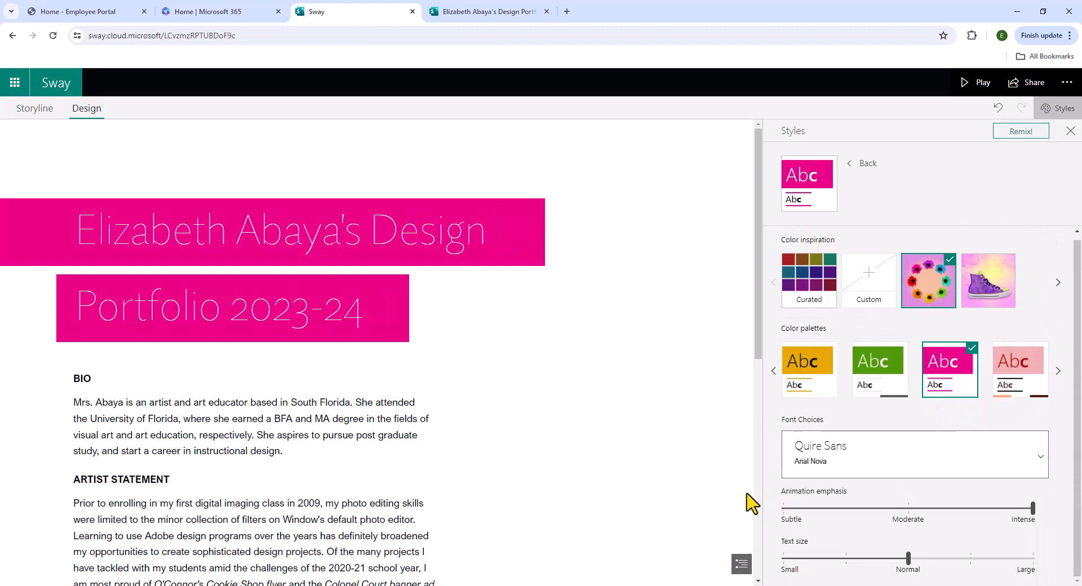
{"action": "left_click", "coordinate": [854, 451]}
{"action": "scroll", "coordinate": [957, 465], "scroll_direction": "down", "scroll_amount": 2}
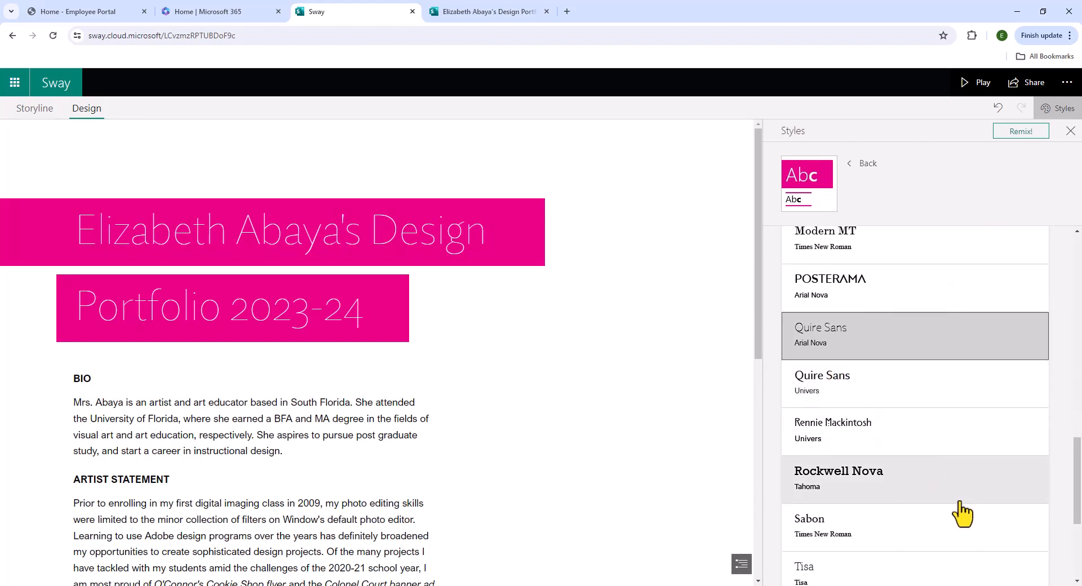
{"action": "scroll", "coordinate": [893, 422], "scroll_direction": "up", "scroll_amount": 1}
{"action": "left_click", "coordinate": [885, 406]}
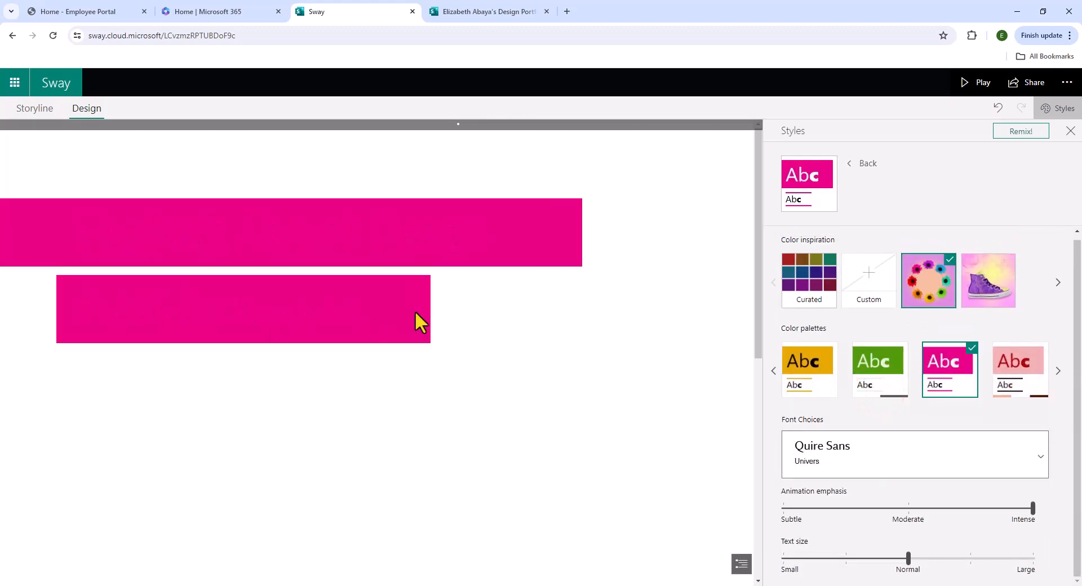
Try the Rockwell Nova with Tahoma font set and examine the shapes of the letters n and y in the title
{"action": "left_click", "coordinate": [838, 448]}
{"action": "scroll", "coordinate": [843, 451], "scroll_direction": "down", "scroll_amount": 3}
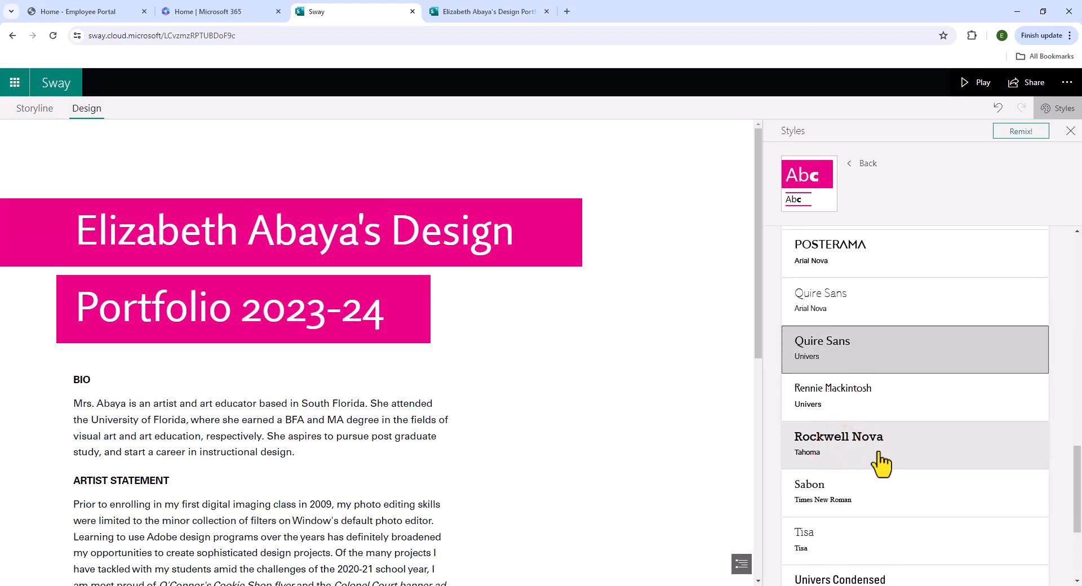
{"action": "left_click", "coordinate": [879, 450]}
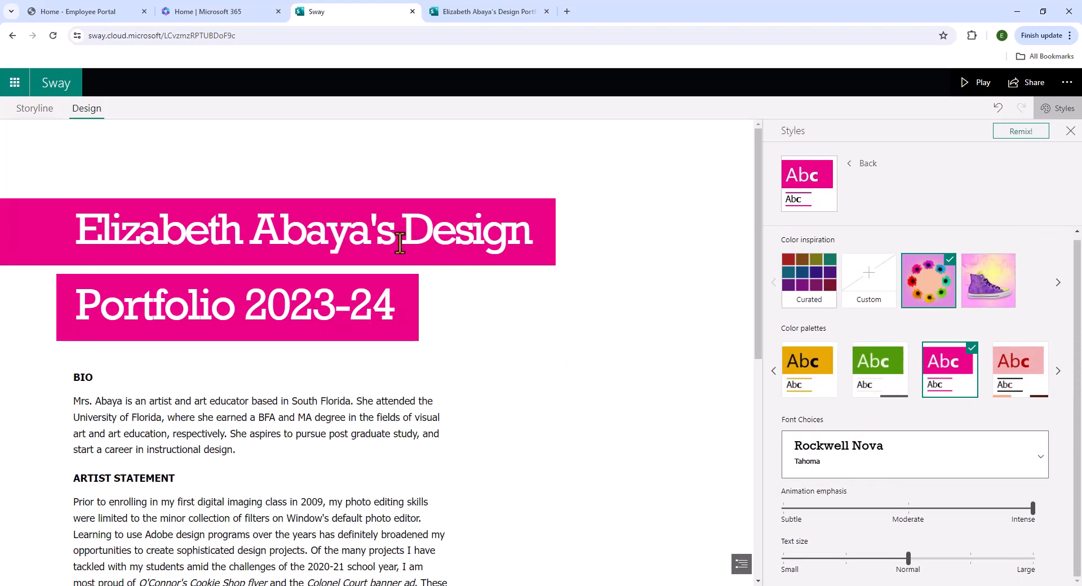
{"action": "left_click", "coordinate": [510, 247]}
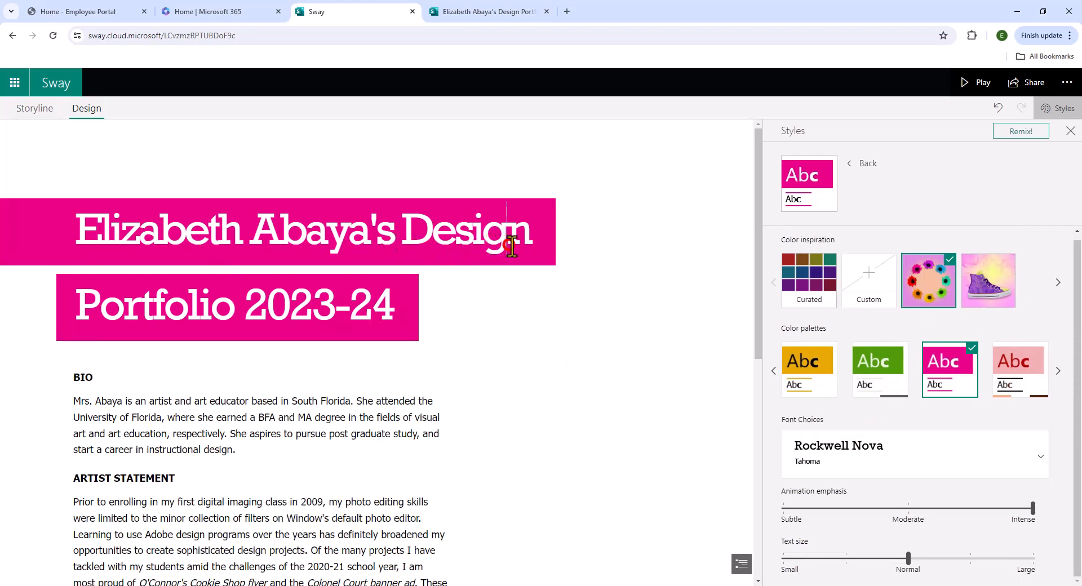
{"action": "left_click_drag", "start_coordinate": [519, 246], "coordinate": [519, 246]}
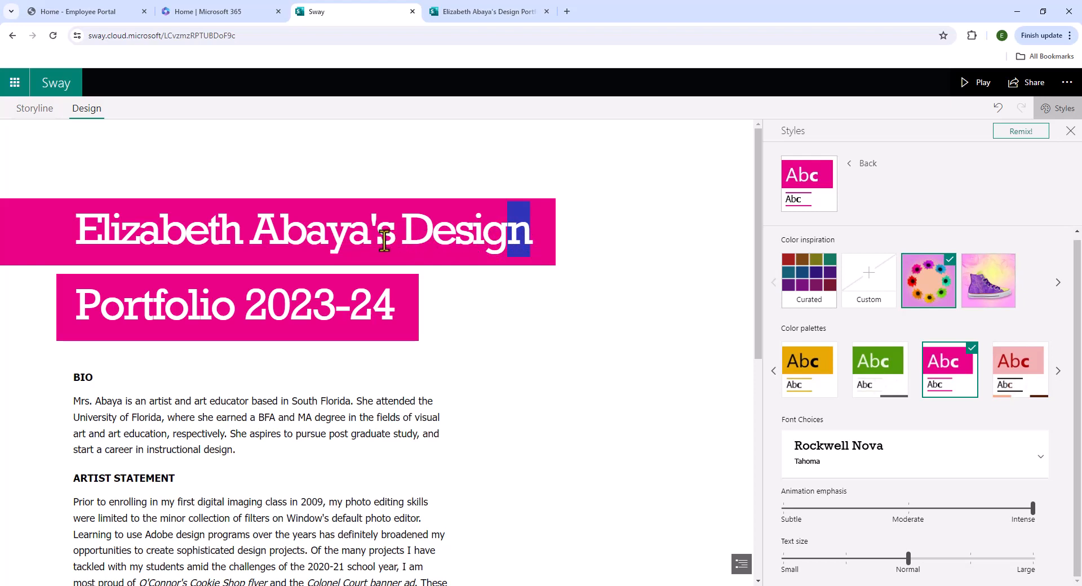
{"action": "left_click", "coordinate": [330, 250]}
{"action": "left_click_drag", "start_coordinate": [337, 248], "coordinate": [339, 248]}
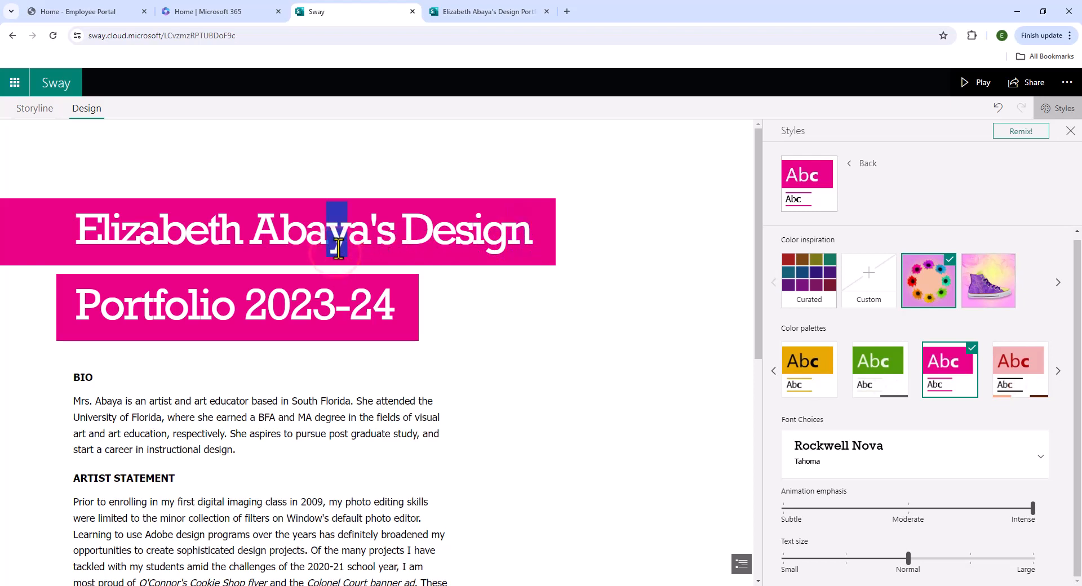
Try the Posterama with Arial Nova font set on the portfolio
{"action": "left_click", "coordinate": [985, 474]}
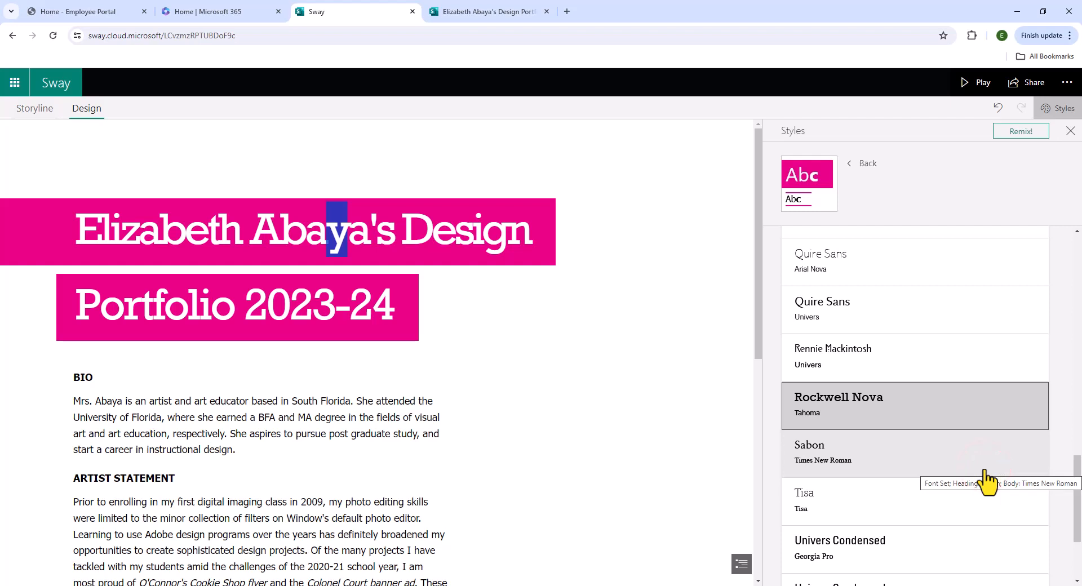
{"action": "scroll", "coordinate": [986, 511], "scroll_direction": "up", "scroll_amount": 2}
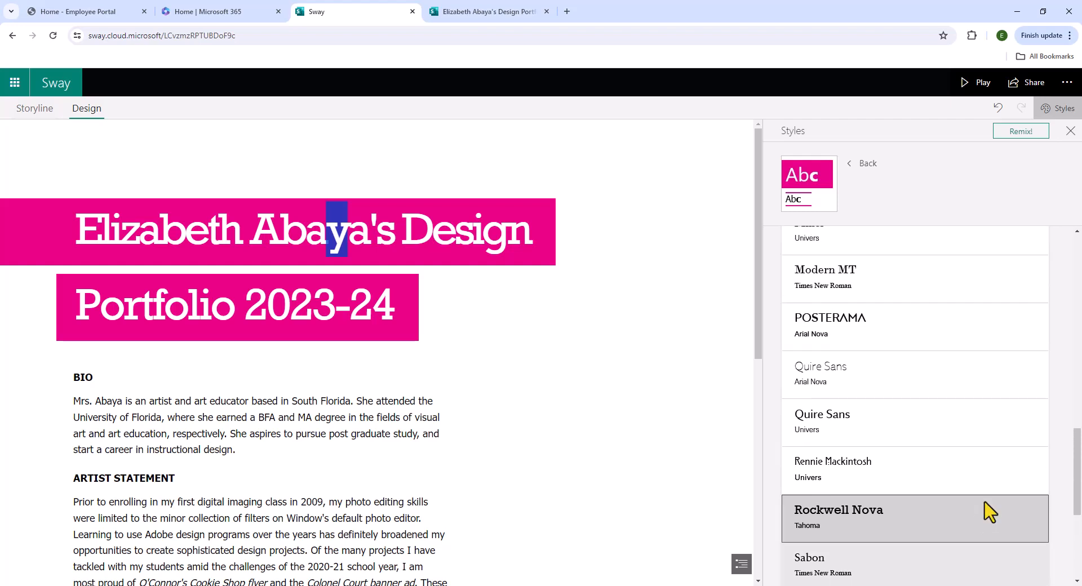
{"action": "scroll", "coordinate": [966, 482], "scroll_direction": "up", "scroll_amount": 1}
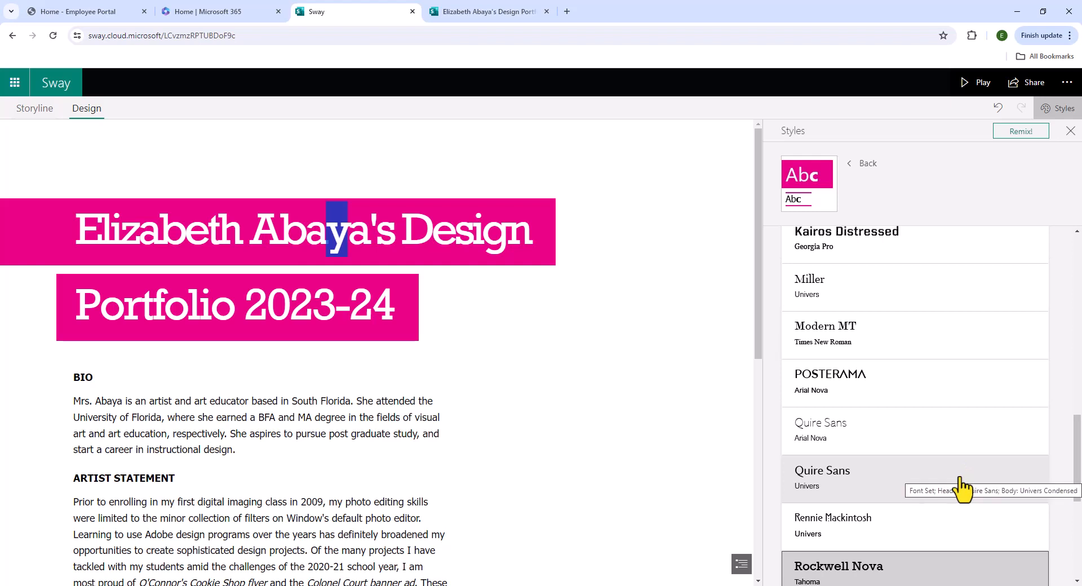
{"action": "left_click", "coordinate": [936, 403]}
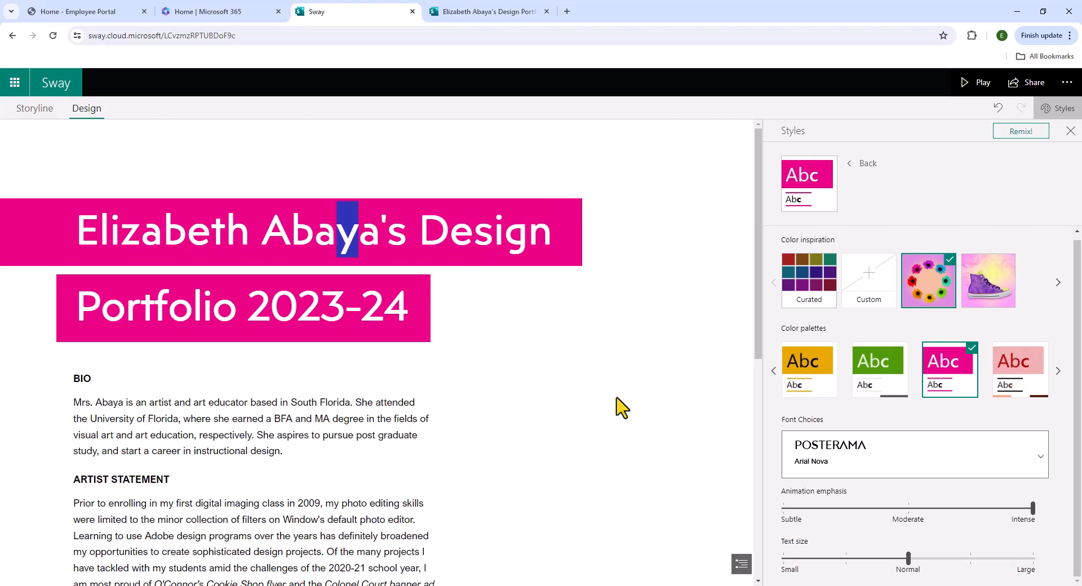
Browse the remaining font sets and try Hombre with Century Schoolbook
{"action": "left_click", "coordinate": [825, 468]}
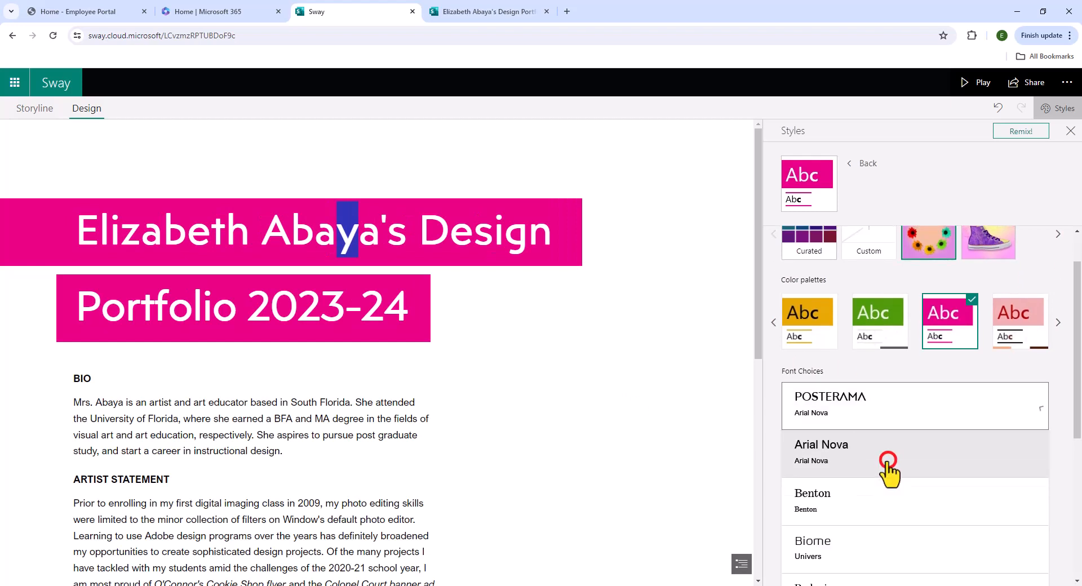
{"action": "scroll", "coordinate": [911, 445], "scroll_direction": "down", "scroll_amount": 3}
{"action": "scroll", "coordinate": [909, 469], "scroll_direction": "down", "scroll_amount": 2}
{"action": "scroll", "coordinate": [913, 483], "scroll_direction": "up", "scroll_amount": 7}
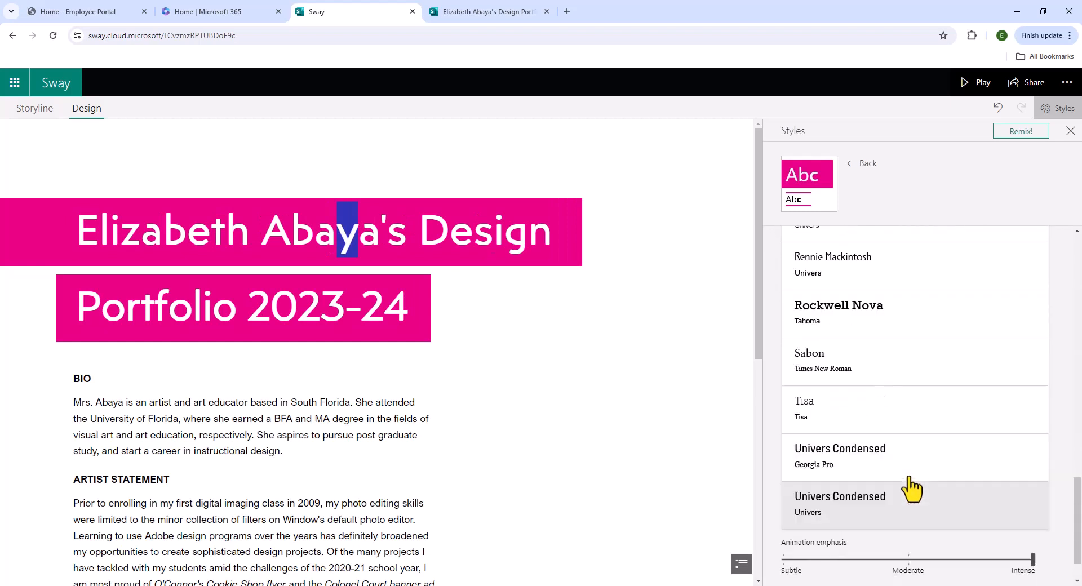
{"action": "scroll", "coordinate": [884, 471], "scroll_direction": "up", "scroll_amount": 1}
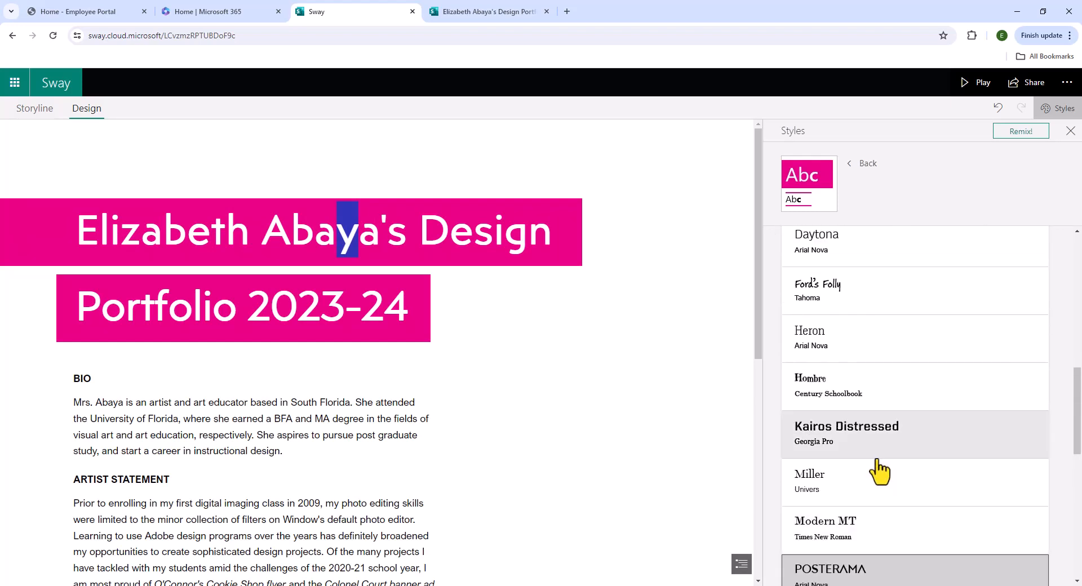
{"action": "left_click", "coordinate": [839, 394]}
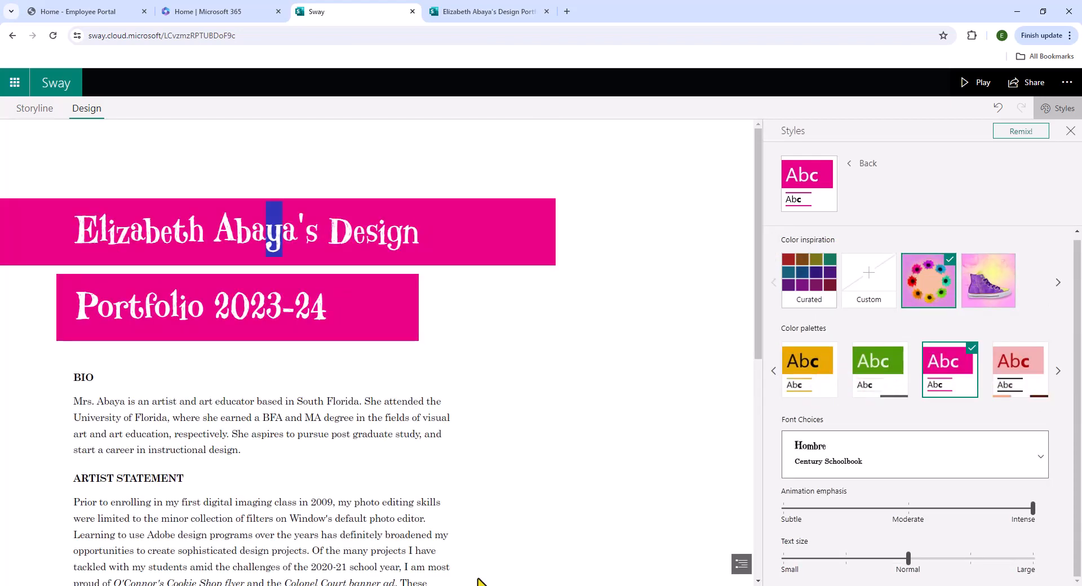
Set the portfolio's fonts to Posterama for headings and Arial Nova for body text
{"action": "left_click", "coordinate": [902, 455]}
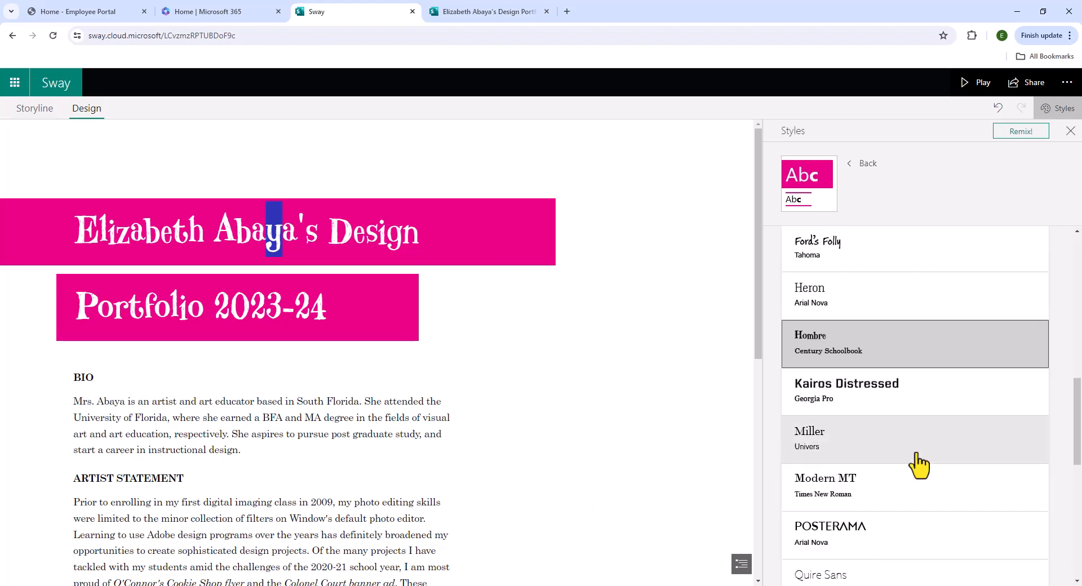
{"action": "left_click", "coordinate": [823, 517]}
{"action": "left_click_drag", "start_coordinate": [1074, 278], "coordinate": [1081, 479]}
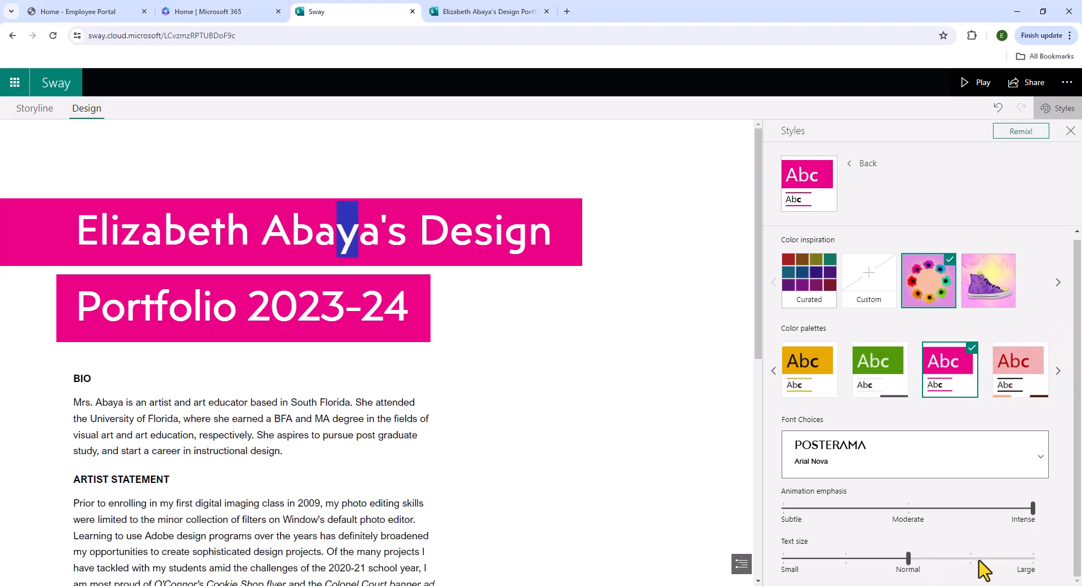
Set the text size to Large and look over the title, bio and artist statement
{"action": "left_click", "coordinate": [1019, 559]}
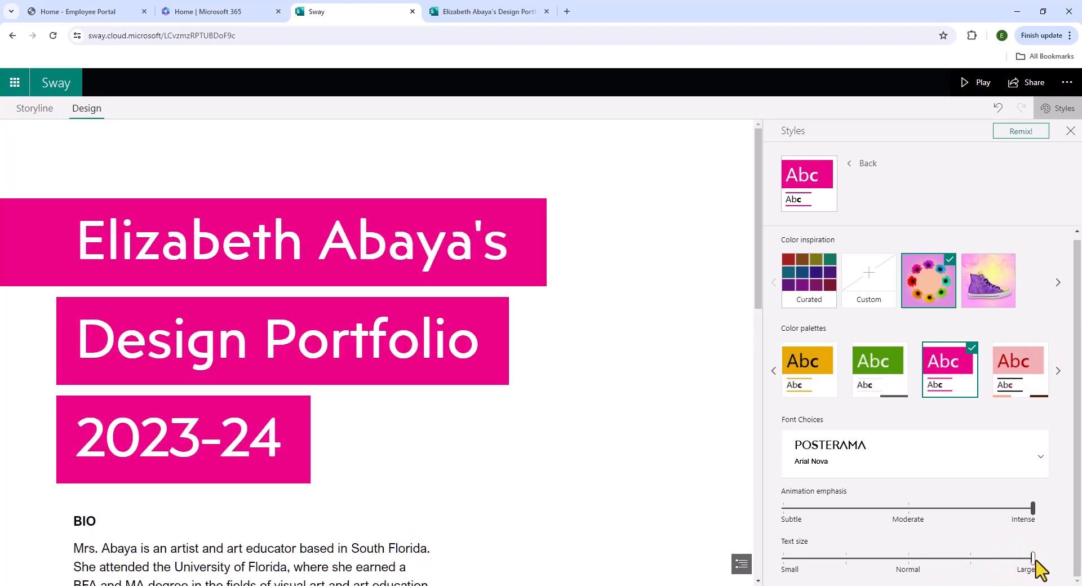
{"action": "scroll", "coordinate": [661, 411], "scroll_direction": "down", "scroll_amount": 7}
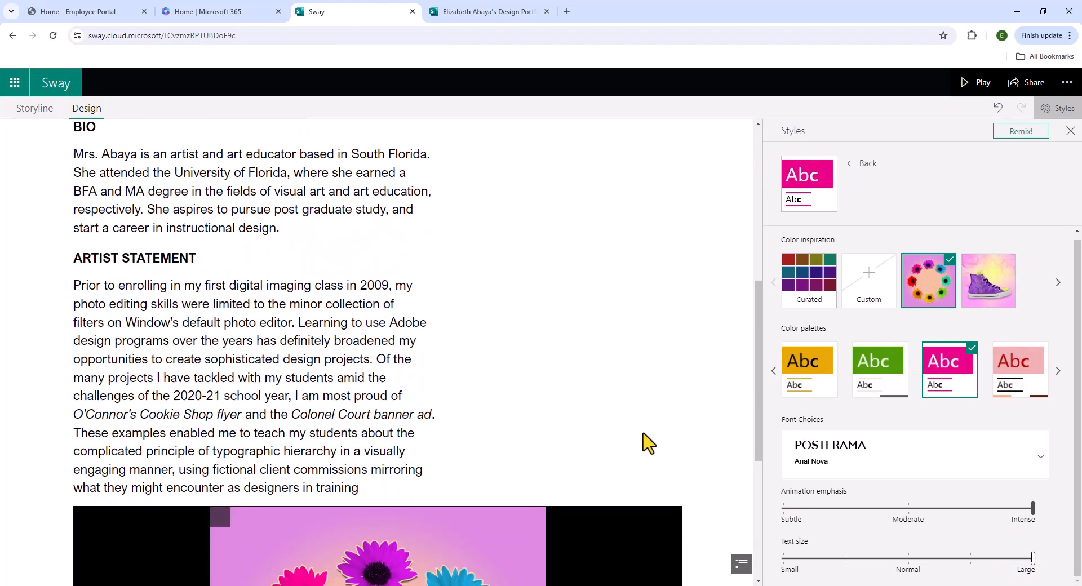
{"action": "scroll", "coordinate": [648, 443], "scroll_direction": "up", "scroll_amount": 3}
{"action": "scroll", "coordinate": [648, 439], "scroll_direction": "up", "scroll_amount": 4}
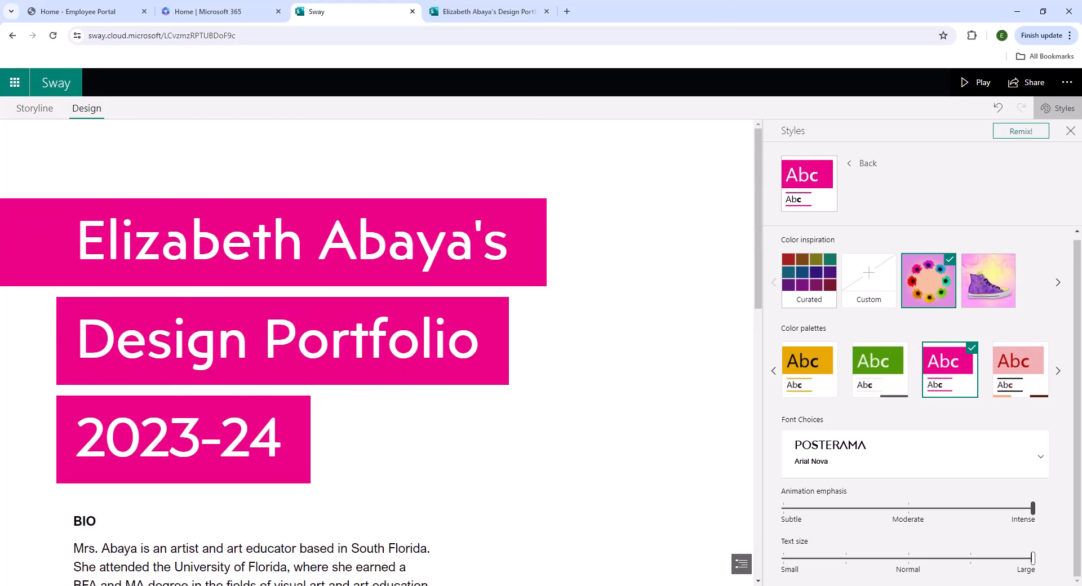
Play the portfolio and look through the bio, artist statement and slideshow images up to the LEAD poster
{"action": "left_click", "coordinate": [984, 84]}
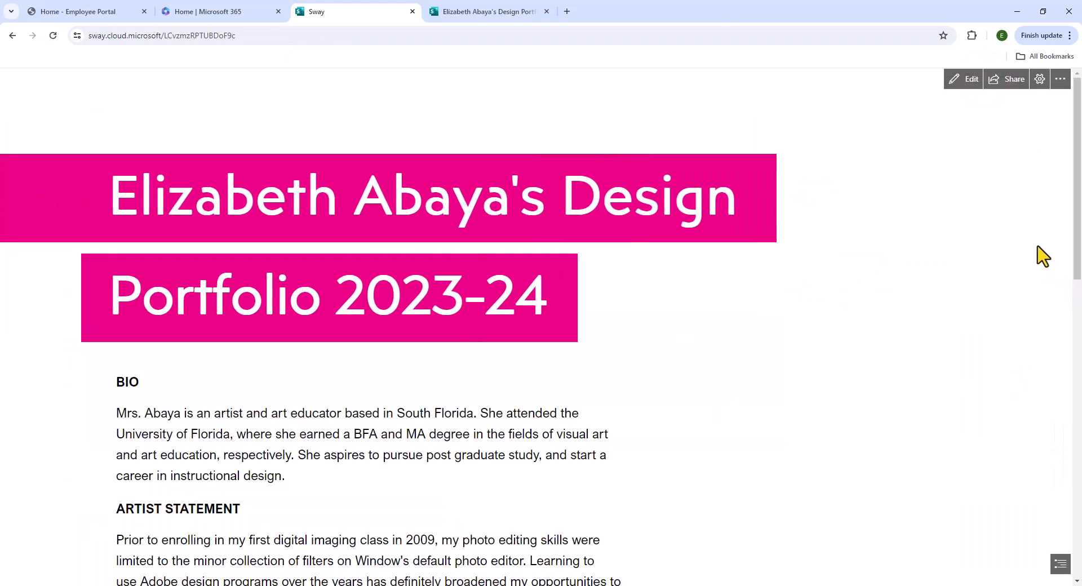
{"action": "scroll", "coordinate": [1045, 251], "scroll_direction": "down", "scroll_amount": 1}
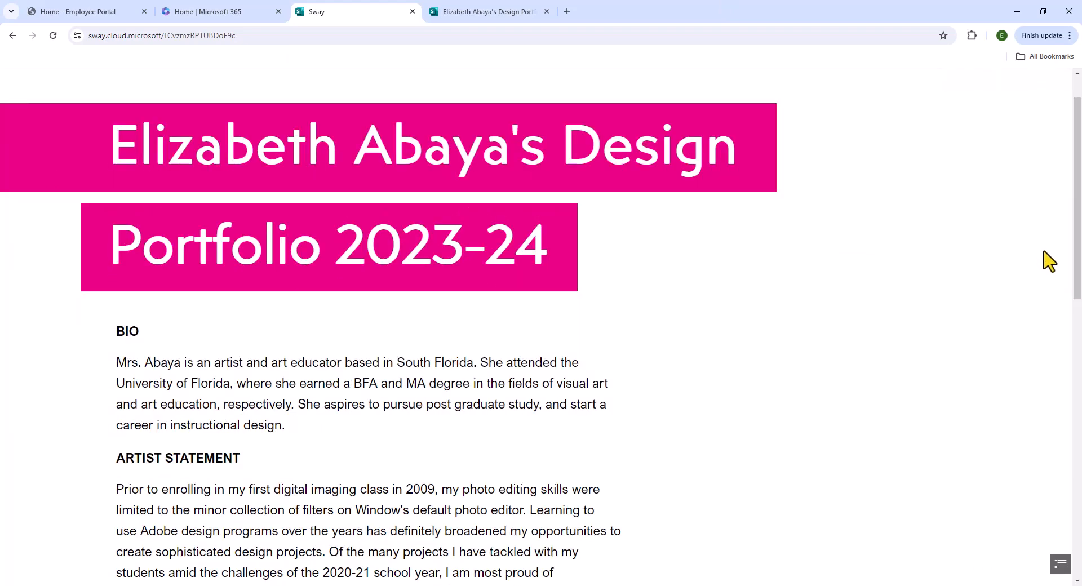
{"action": "scroll", "coordinate": [1044, 253], "scroll_direction": "down", "scroll_amount": 5}
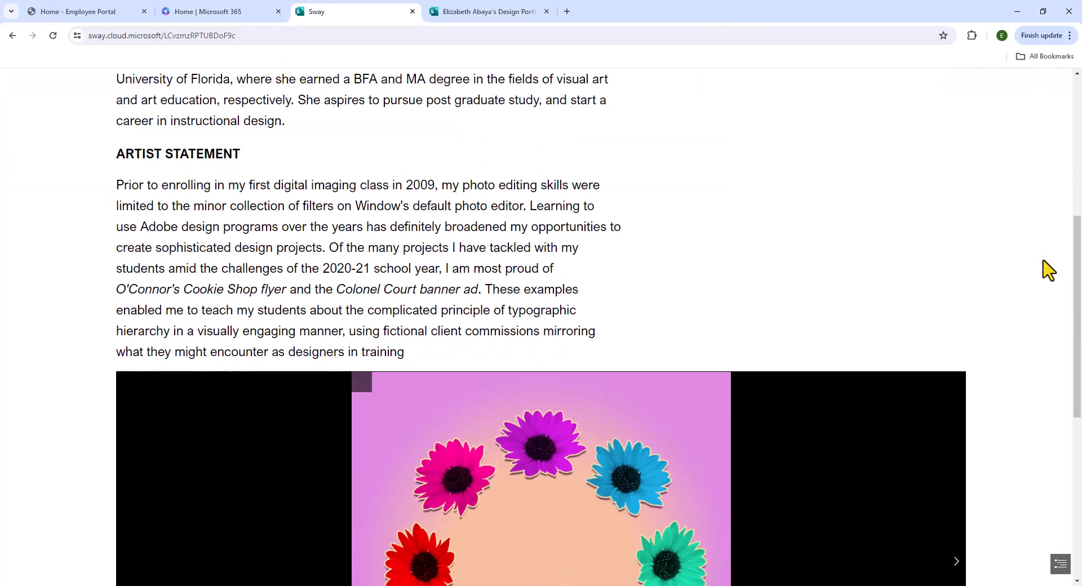
{"action": "scroll", "coordinate": [1047, 269], "scroll_direction": "down", "scroll_amount": 4}
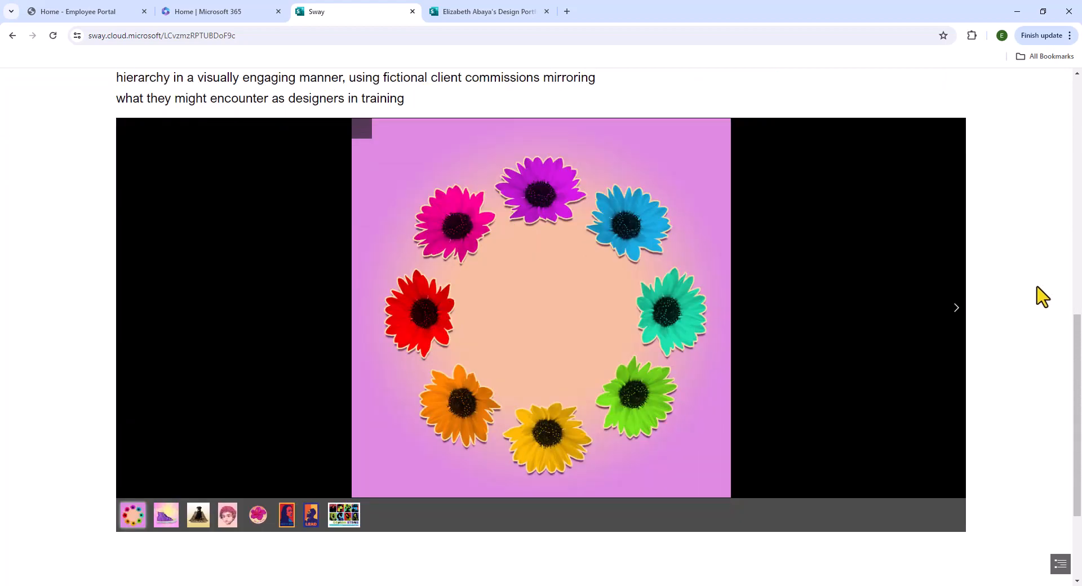
{"action": "left_click", "coordinate": [960, 308]}
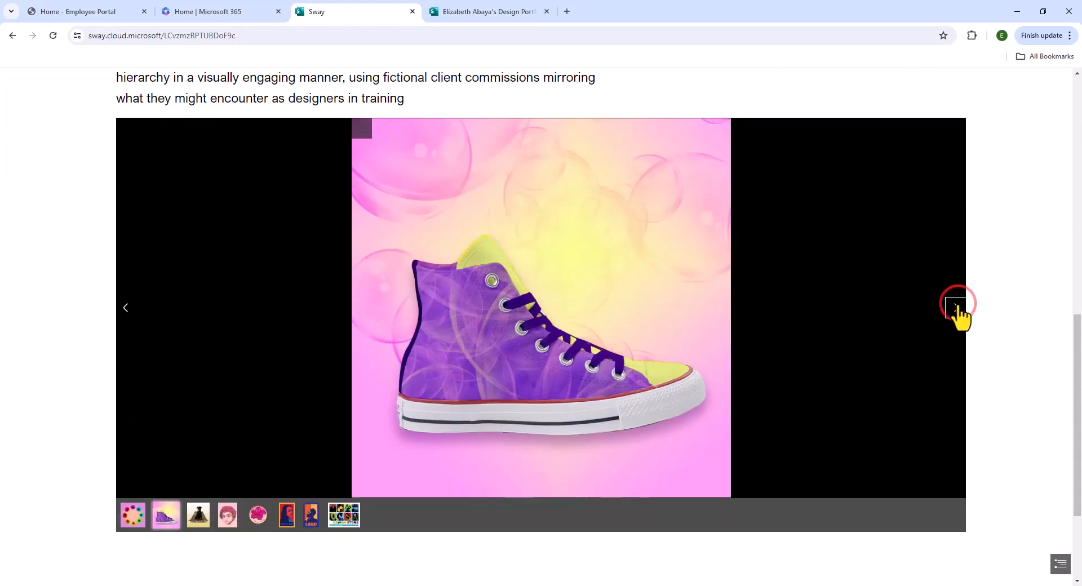
{"action": "left_click", "coordinate": [958, 308]}
{"action": "left_click", "coordinate": [958, 307]}
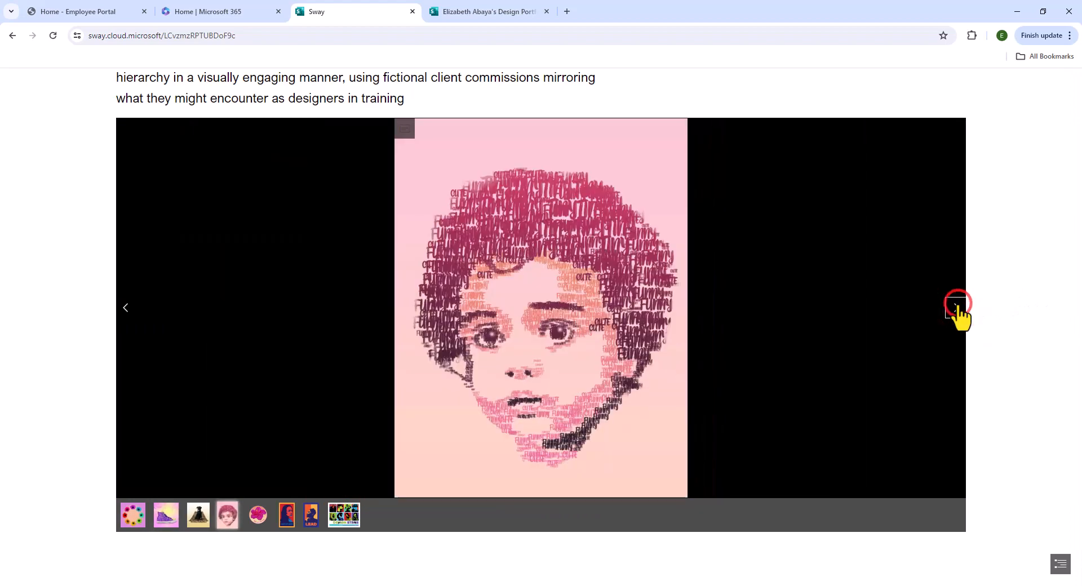
{"action": "left_click", "coordinate": [958, 307]}
{"action": "left_click", "coordinate": [958, 308]}
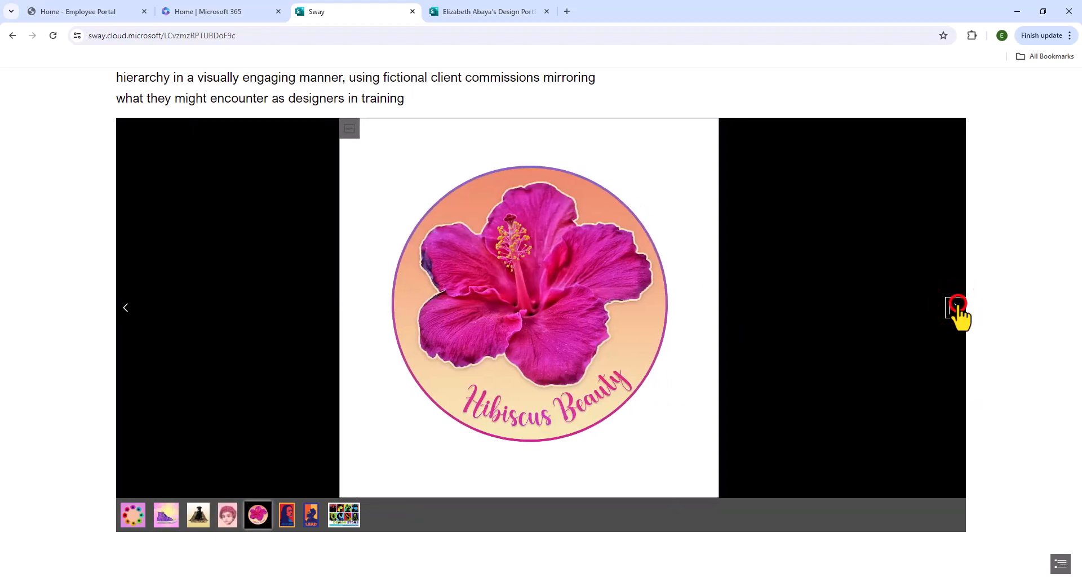
{"action": "left_click", "coordinate": [959, 308]}
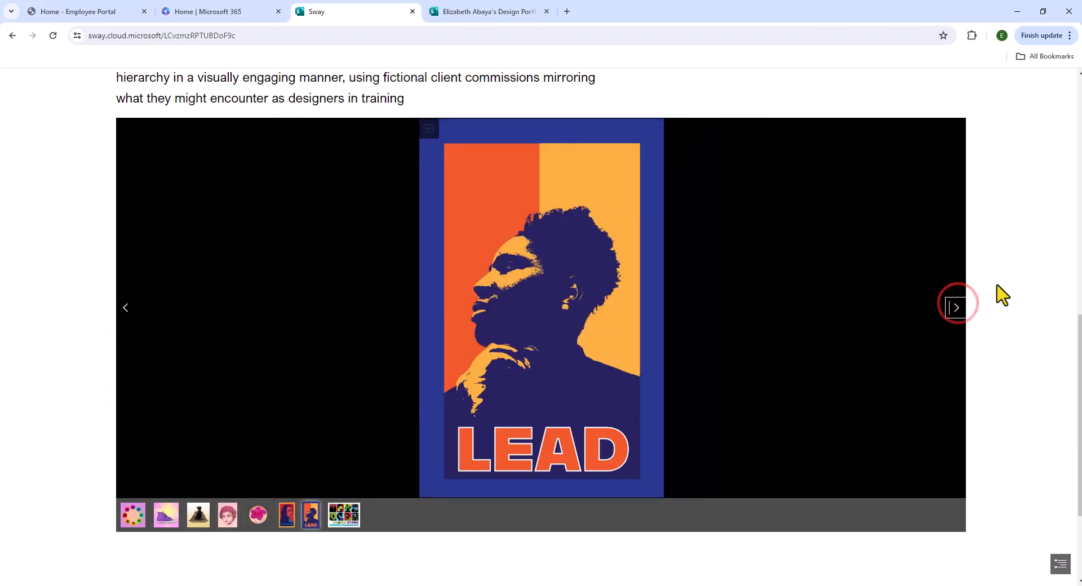
{"action": "scroll", "coordinate": [998, 295], "scroll_direction": "up", "scroll_amount": 3}
{"action": "scroll", "coordinate": [587, 309], "scroll_direction": "up", "scroll_amount": 6}
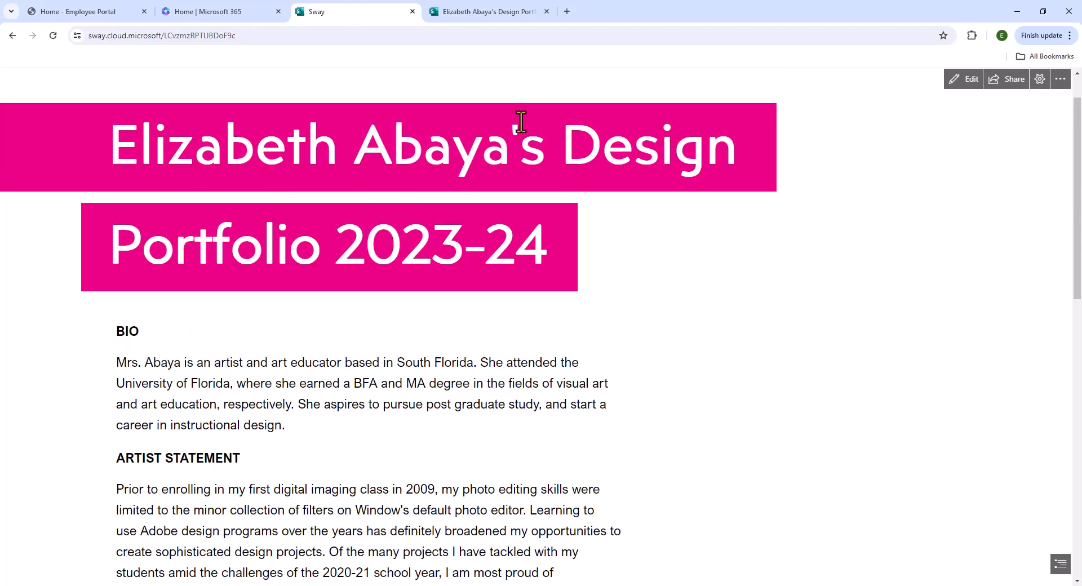
Return to editing and apply the preset style with the red title banner to the portfolio
{"action": "left_click", "coordinate": [965, 80]}
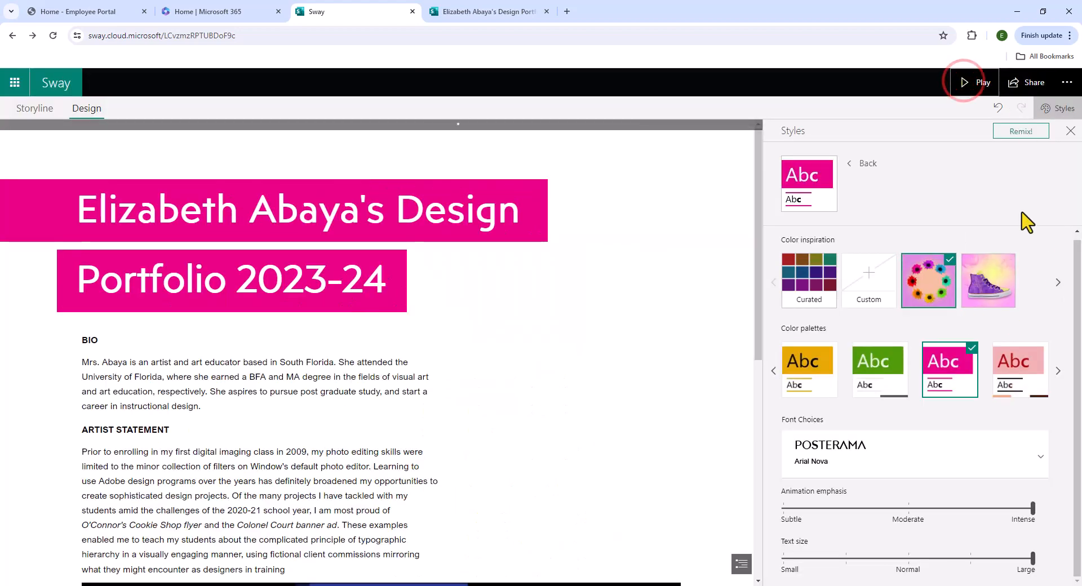
{"action": "left_click", "coordinate": [872, 165]}
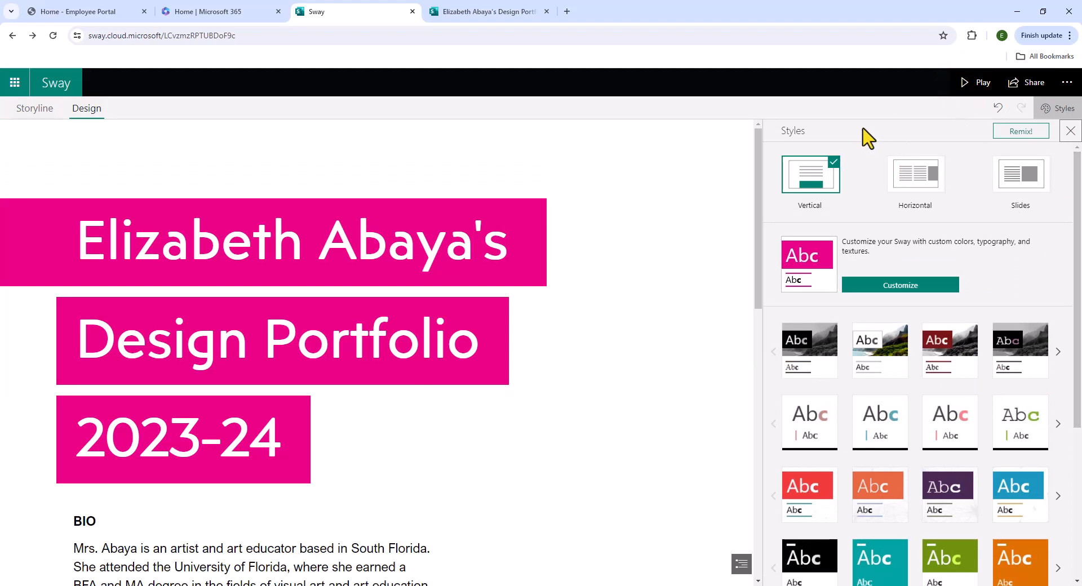
{"action": "scroll", "coordinate": [1044, 406], "scroll_direction": "down", "scroll_amount": 2}
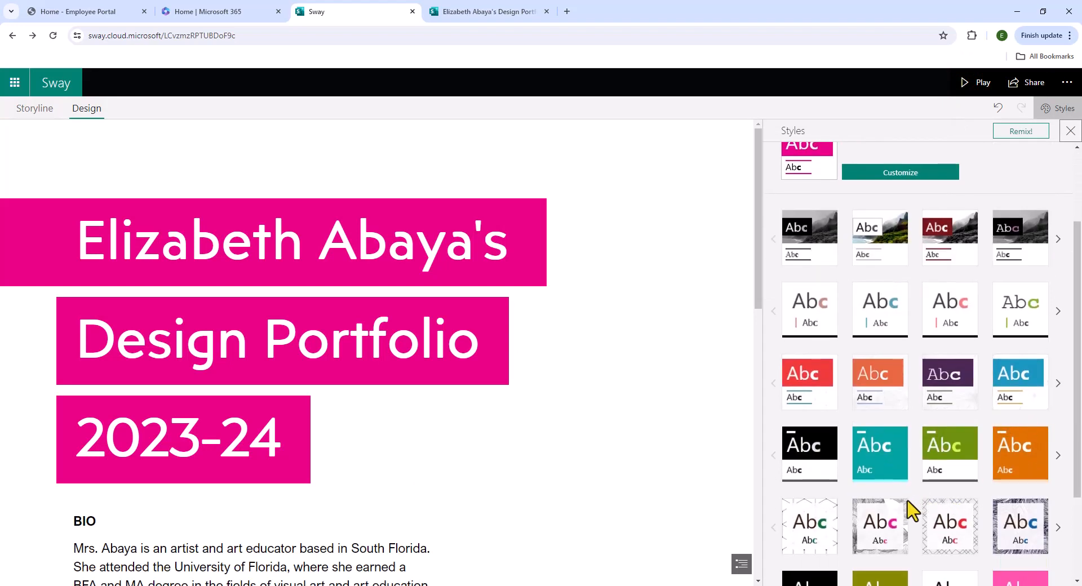
{"action": "left_click", "coordinate": [815, 384]}
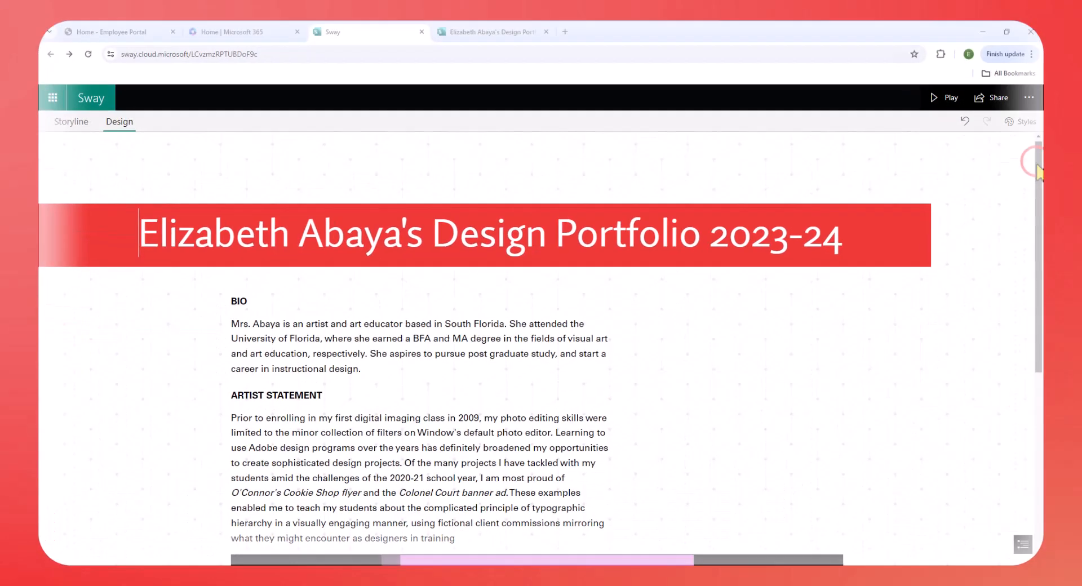
Look over the restyled title, bio, artist statement and slideshow in the design preview
{"action": "left_click_drag", "start_coordinate": [1077, 152], "coordinate": [1079, 167]}
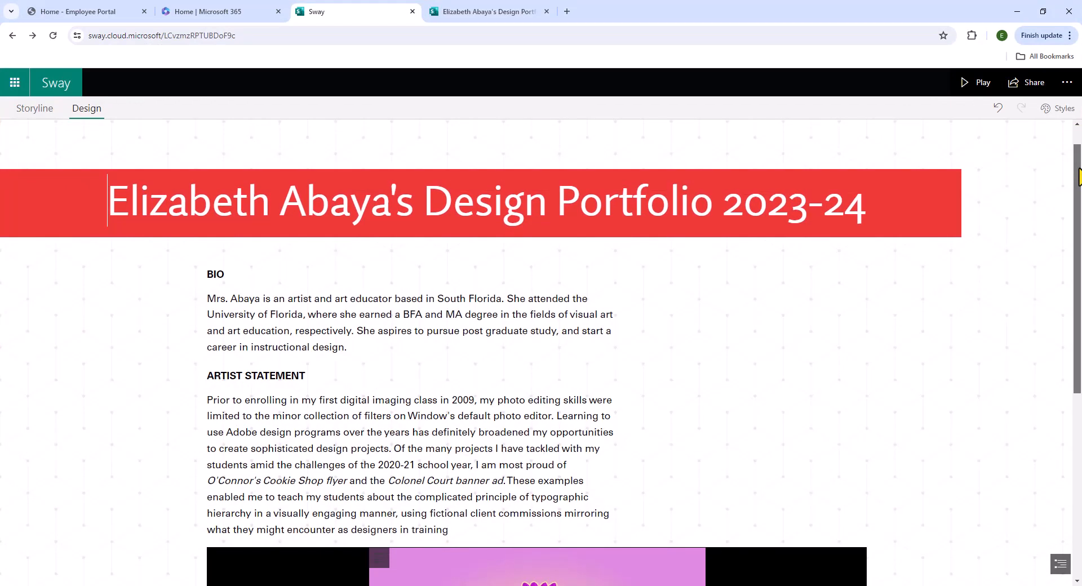
{"action": "left_click_drag", "start_coordinate": [1078, 176], "coordinate": [1080, 466]}
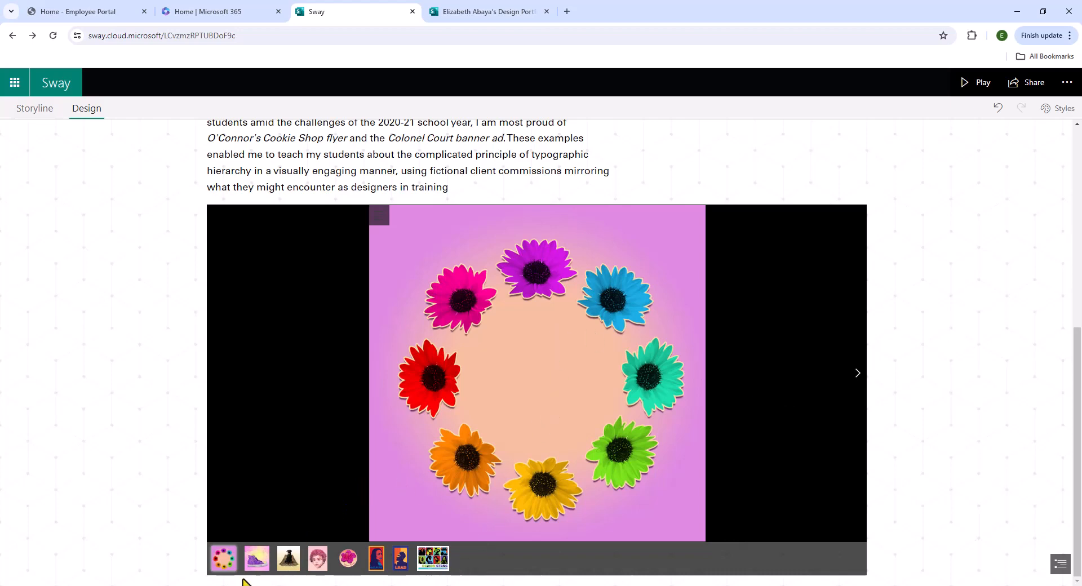
{"action": "left_click", "coordinate": [253, 564]}
{"action": "left_click", "coordinate": [252, 541]}
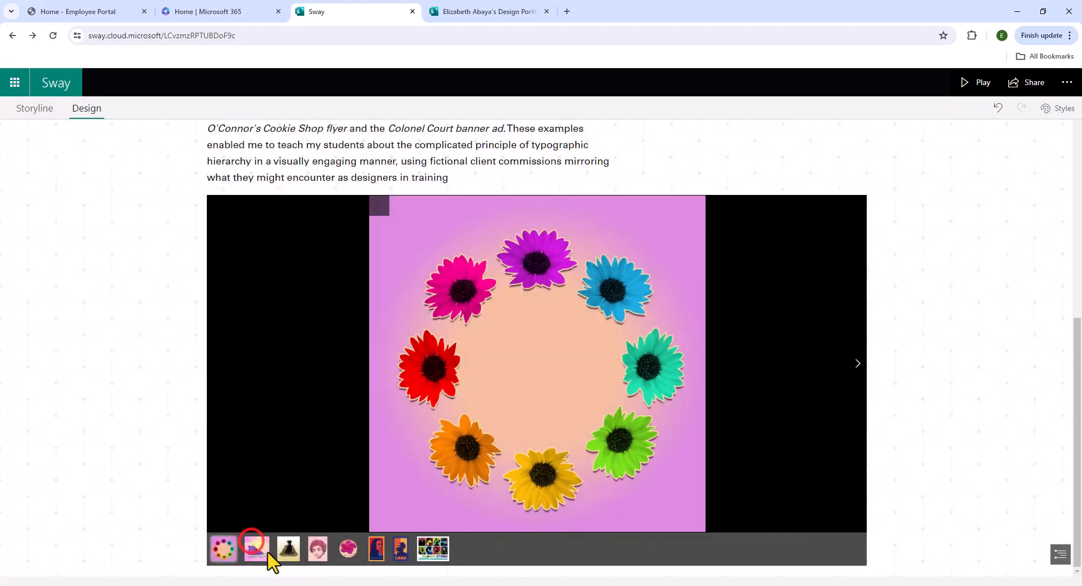
{"action": "left_click", "coordinate": [278, 551]}
Play the restyled portfolio and view the slideshow images one by one from the shoe design to the LEAD poster
{"action": "left_click", "coordinate": [980, 82]}
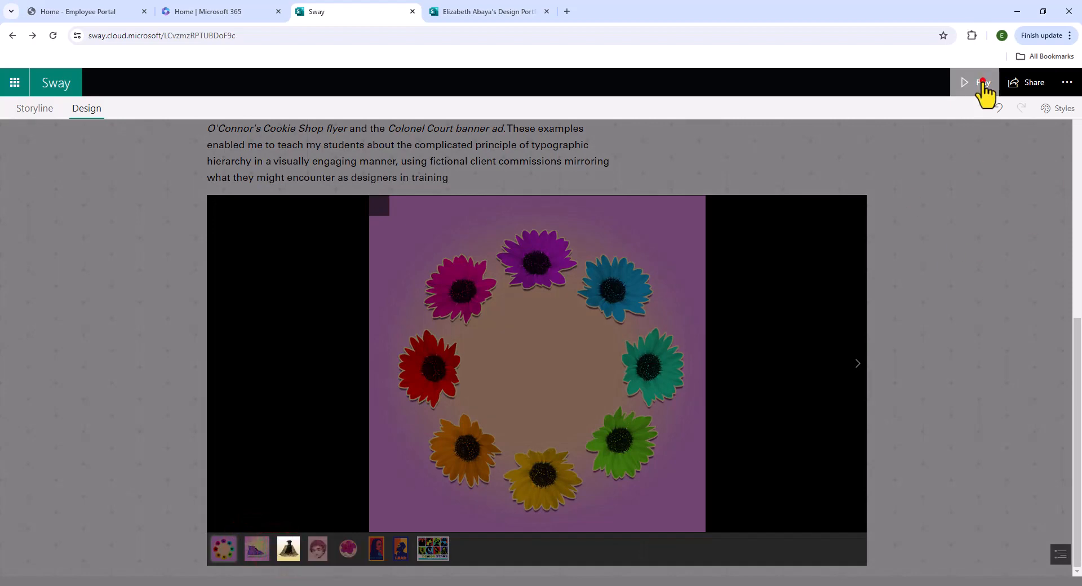
{"action": "scroll", "coordinate": [914, 336], "scroll_direction": "down", "scroll_amount": 9}
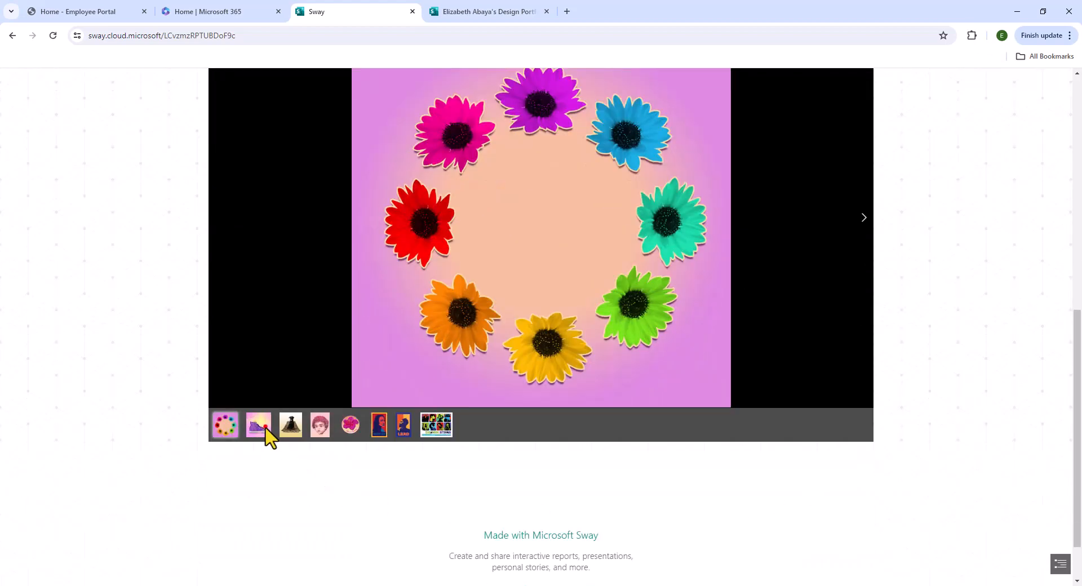
{"action": "left_click", "coordinate": [262, 429]}
{"action": "left_click", "coordinate": [292, 429]}
{"action": "left_click", "coordinate": [325, 430]}
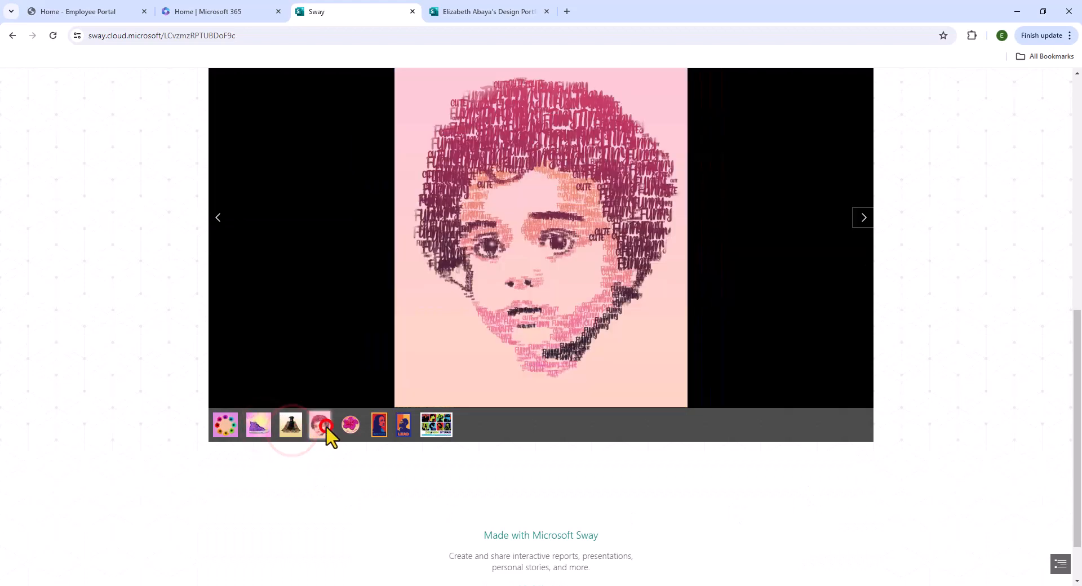
{"action": "left_click", "coordinate": [349, 429]}
{"action": "left_click", "coordinate": [378, 428]}
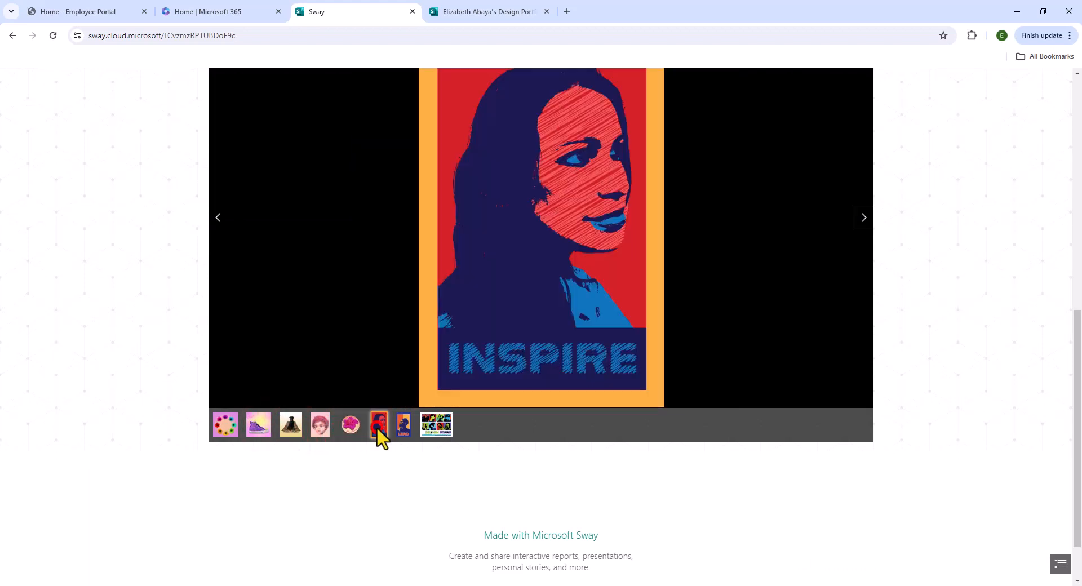
{"action": "left_click", "coordinate": [403, 426]}
{"action": "scroll", "coordinate": [403, 425], "scroll_direction": "up", "scroll_amount": 1}
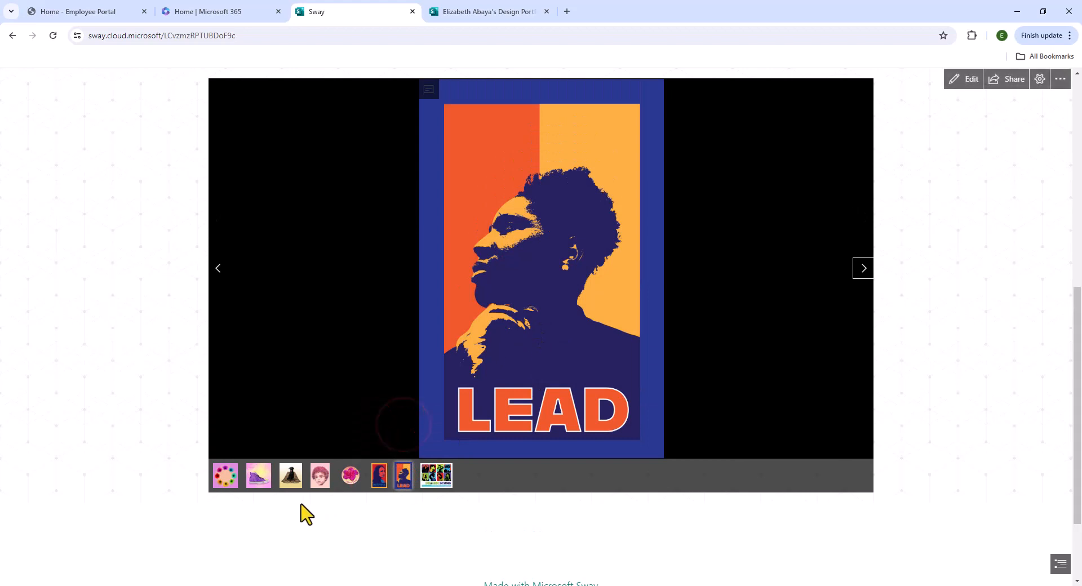
Read the slideshow captions of the Dog Magic Carpet, Inspire Election Poster and Design Stars Flyer
{"action": "left_click", "coordinate": [234, 482]}
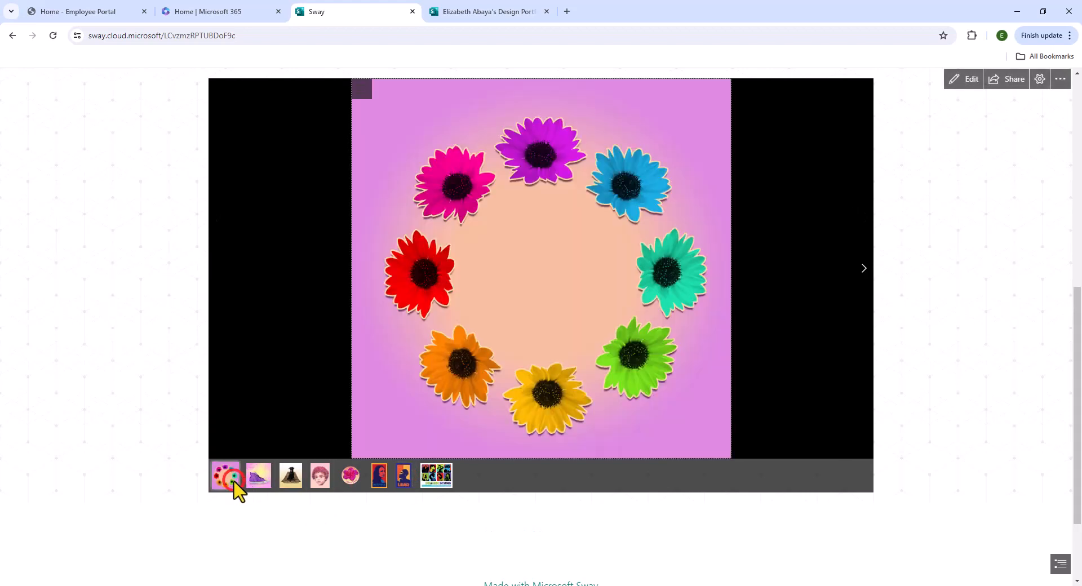
{"action": "left_click", "coordinate": [258, 486]}
{"action": "left_click", "coordinate": [283, 483]}
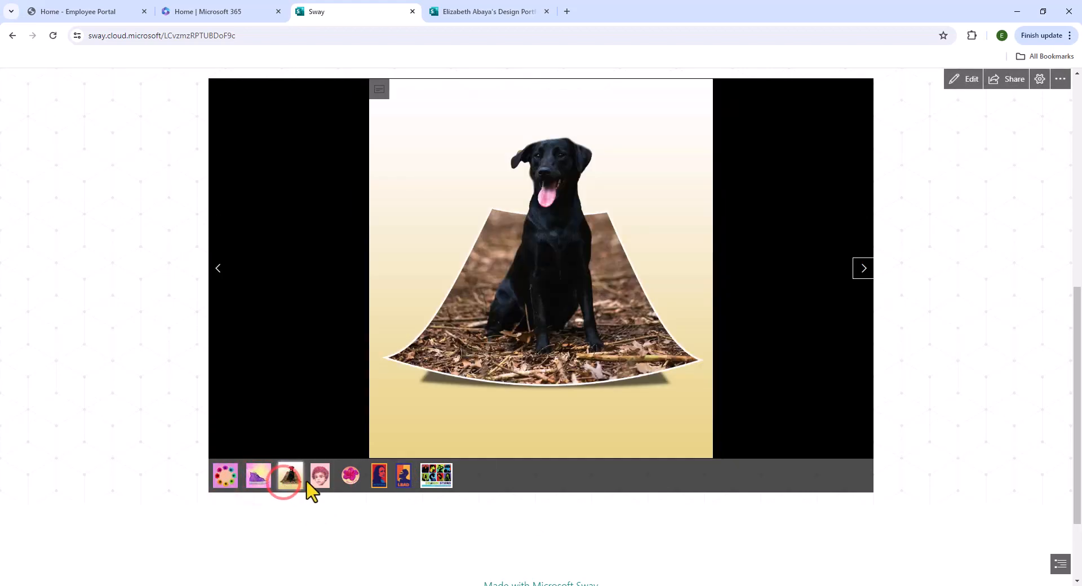
{"action": "left_click", "coordinate": [378, 90]}
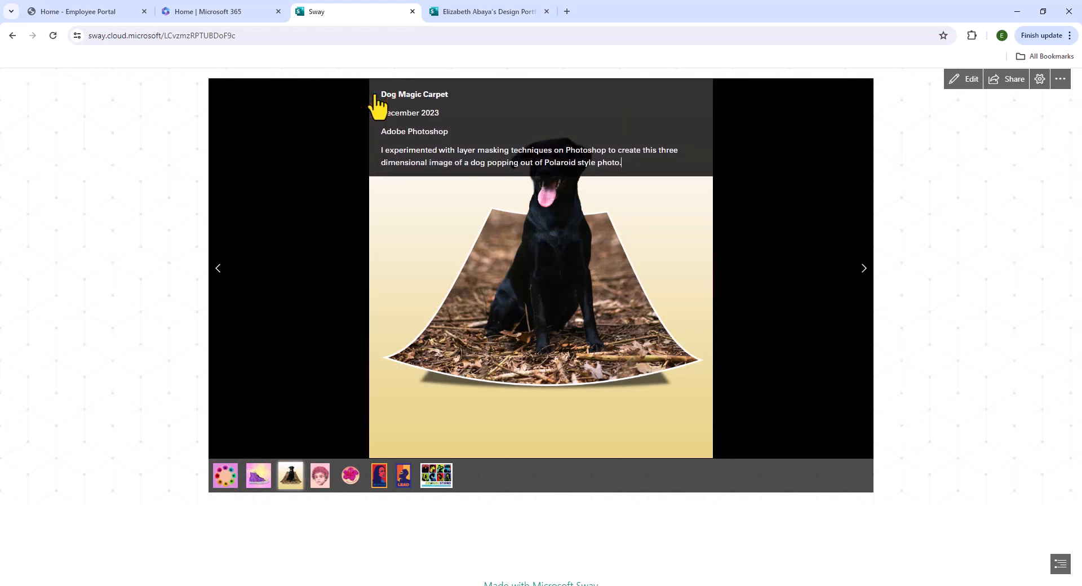
{"action": "left_click", "coordinate": [374, 474]}
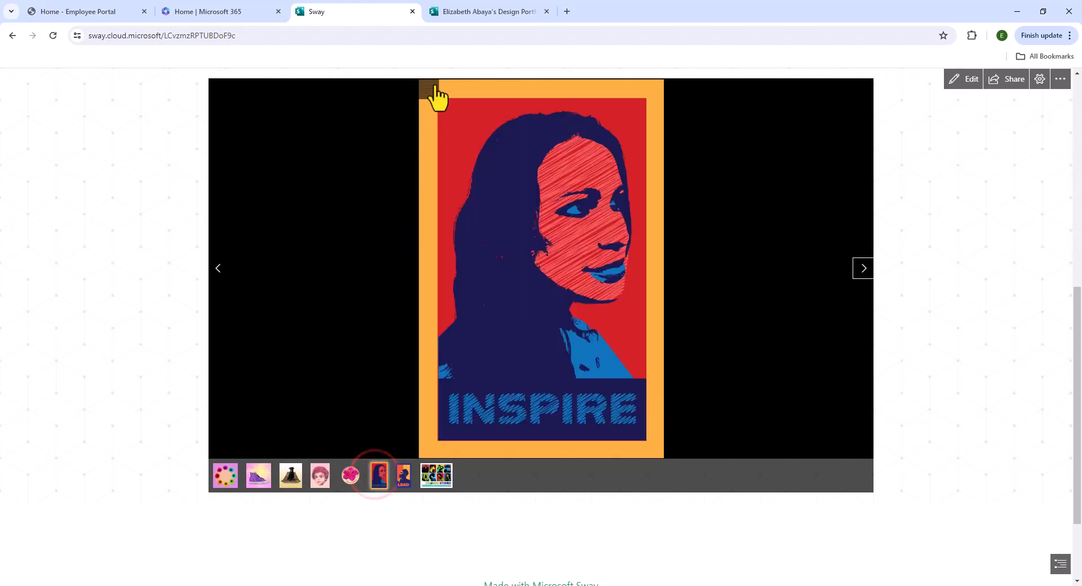
{"action": "left_click", "coordinate": [436, 95]}
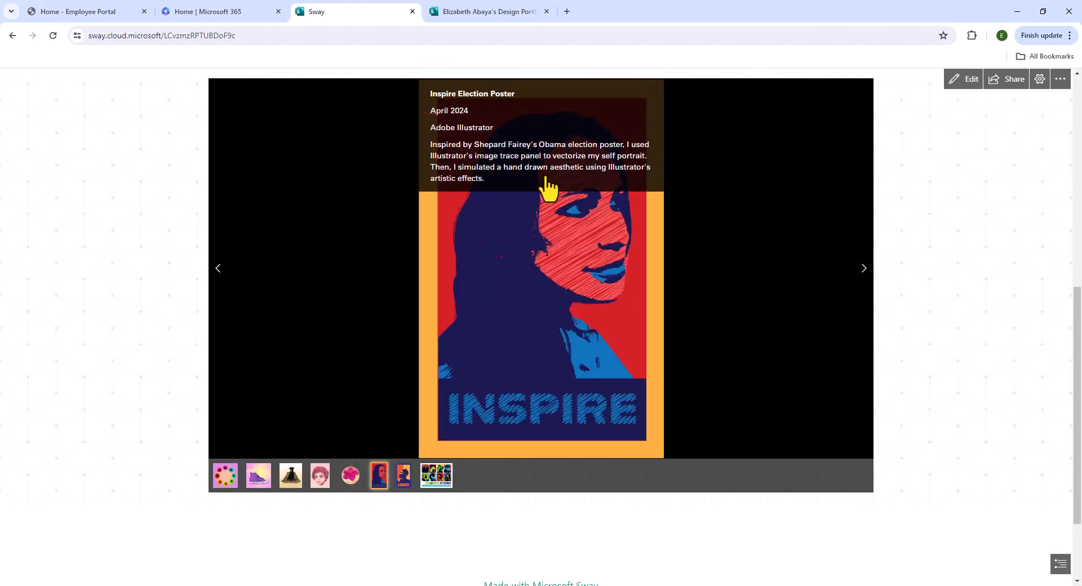
{"action": "scroll", "coordinate": [547, 188], "scroll_direction": "up", "scroll_amount": 2}
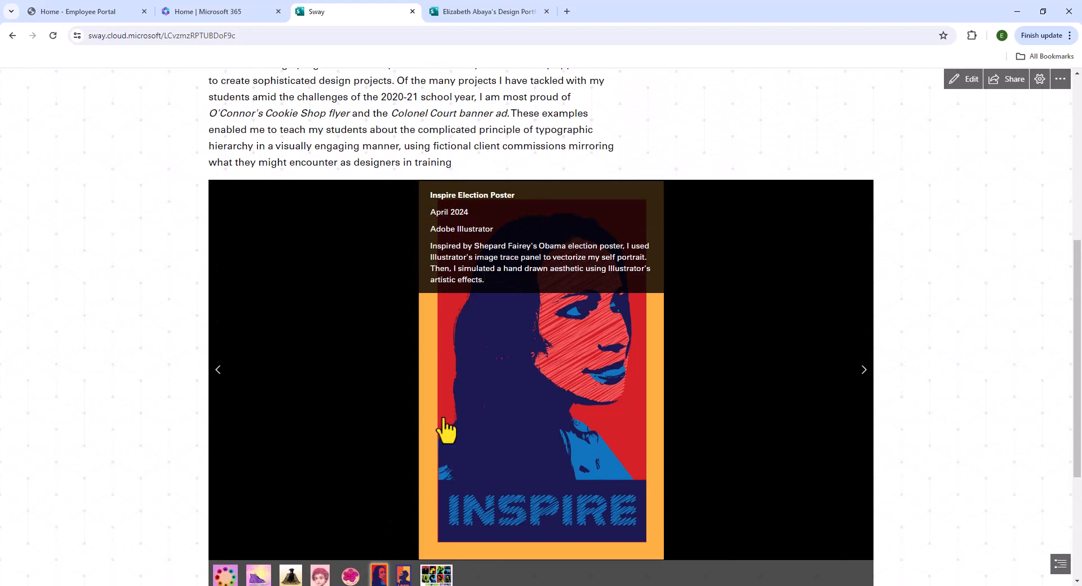
{"action": "scroll", "coordinate": [479, 274], "scroll_direction": "down", "scroll_amount": 1}
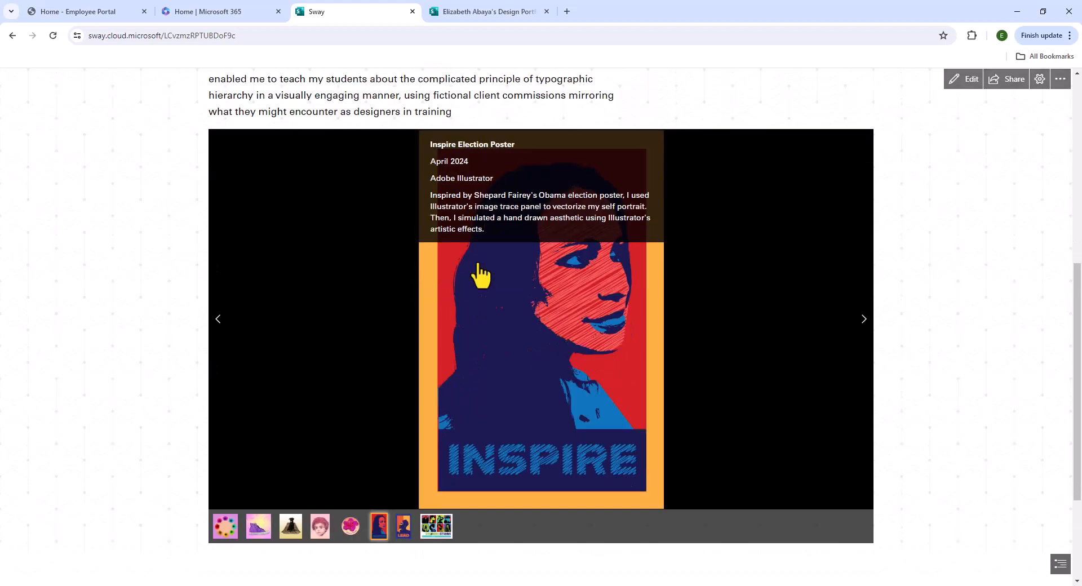
{"action": "left_click", "coordinate": [433, 531]}
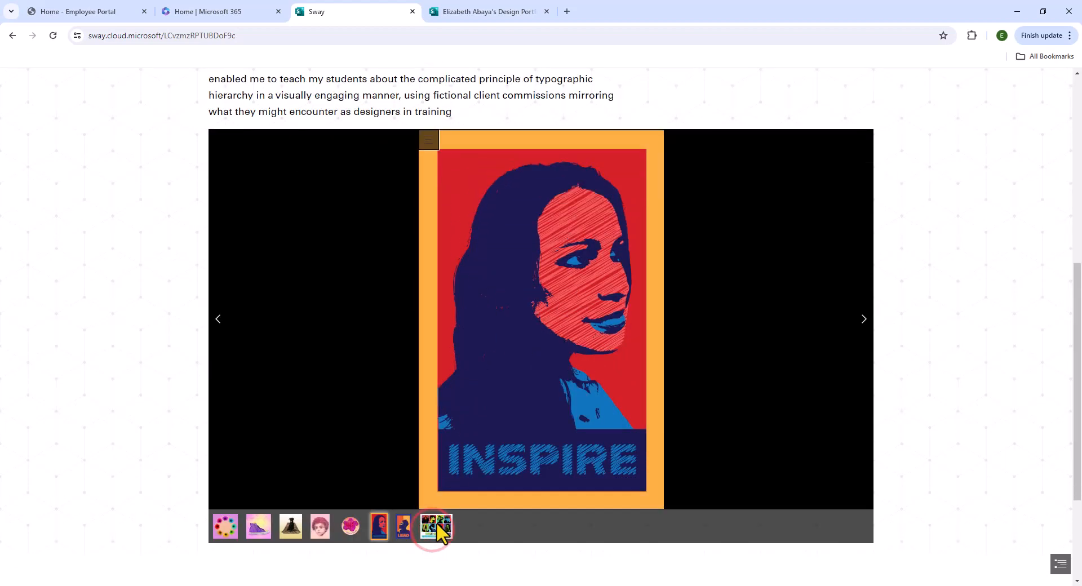
{"action": "left_click", "coordinate": [297, 147]}
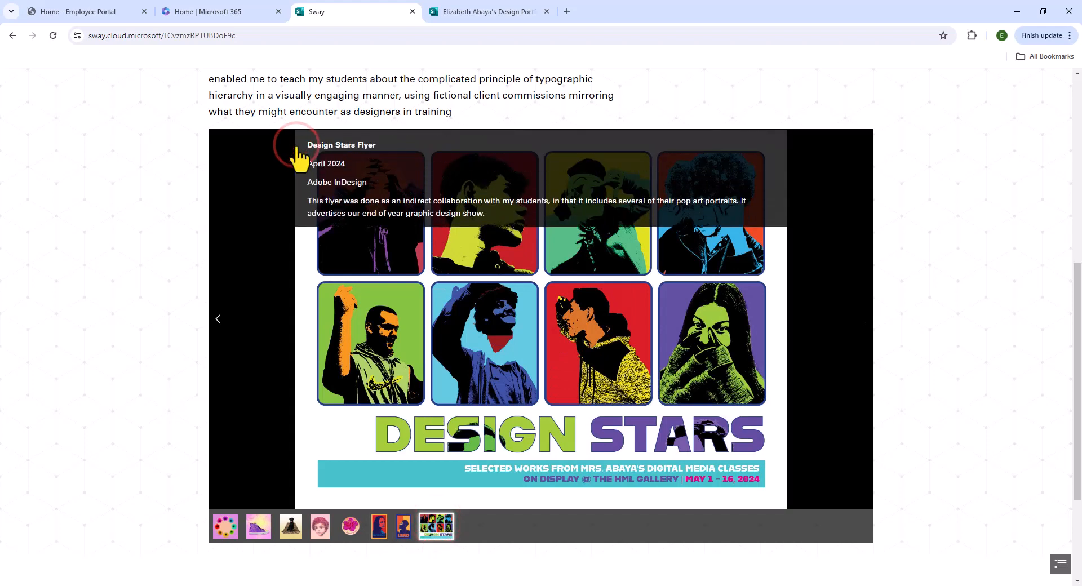
Return to the storyline for editing and change the image slideshow's group type to Grid
{"action": "scroll", "coordinate": [620, 113], "scroll_direction": "up", "scroll_amount": 3}
{"action": "left_click", "coordinate": [962, 80]}
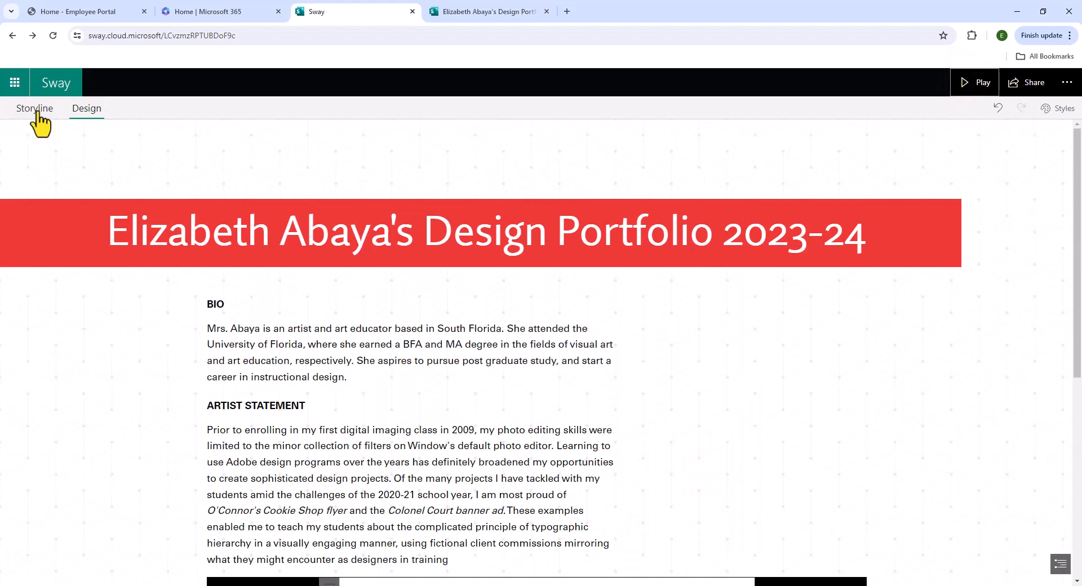
{"action": "left_click", "coordinate": [37, 110]}
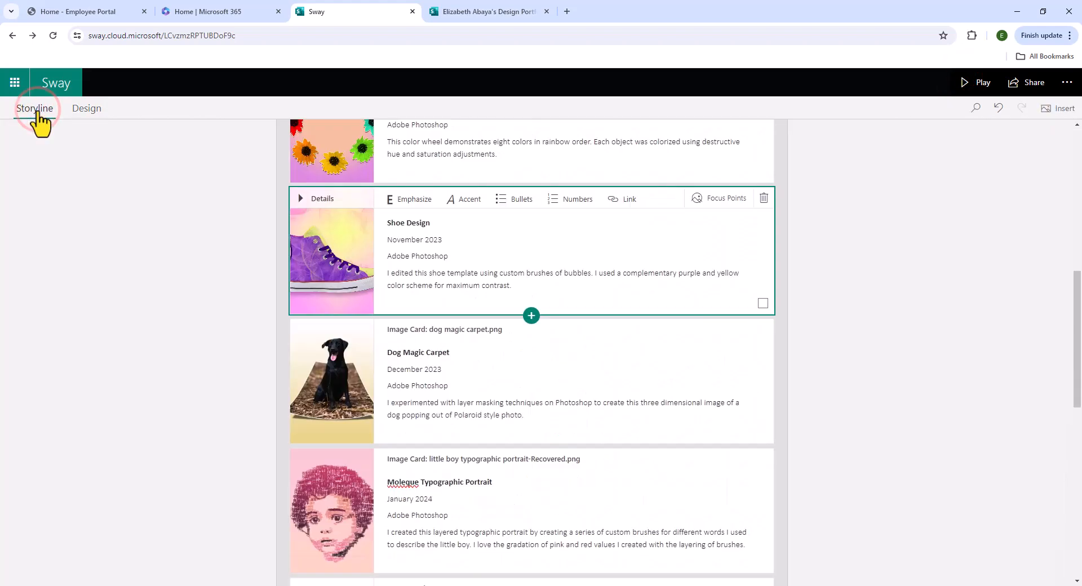
{"action": "scroll", "coordinate": [645, 364], "scroll_direction": "up", "scroll_amount": 4}
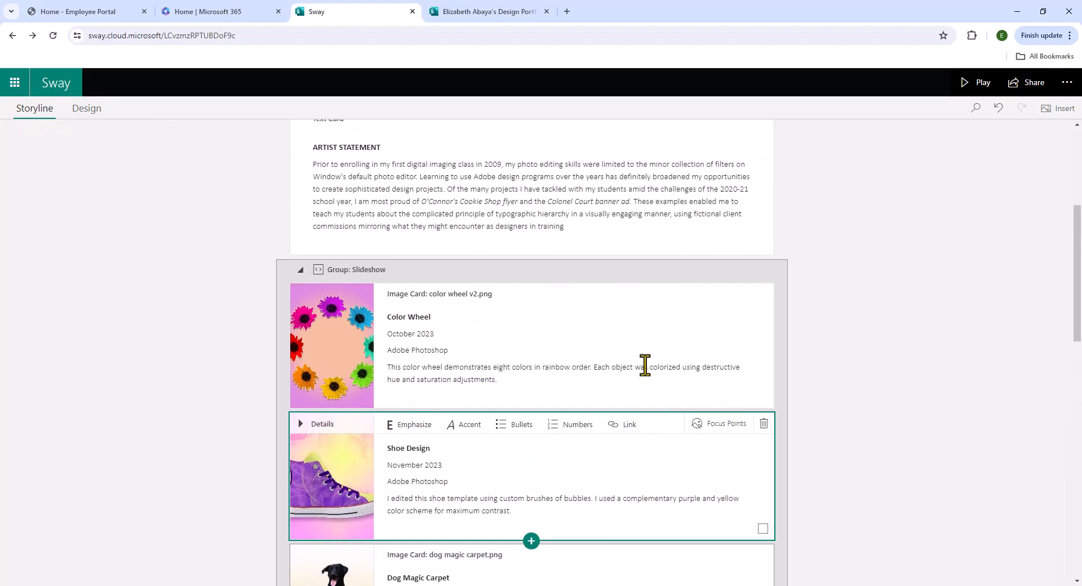
{"action": "scroll", "coordinate": [639, 276], "scroll_direction": "down", "scroll_amount": 3}
{"action": "left_click", "coordinate": [639, 274]}
{"action": "left_click", "coordinate": [629, 134]}
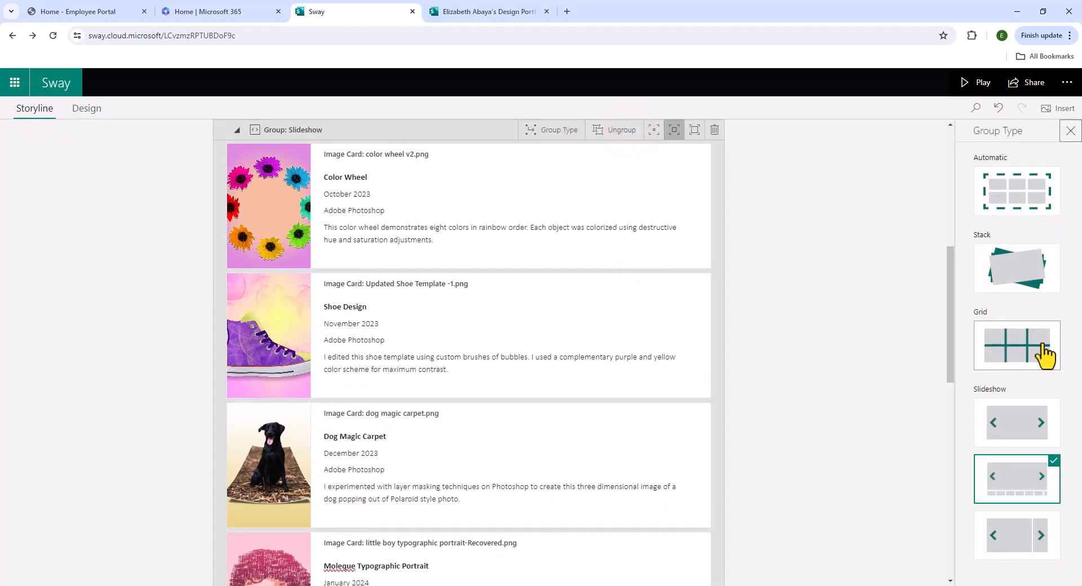
{"action": "left_click", "coordinate": [1028, 350]}
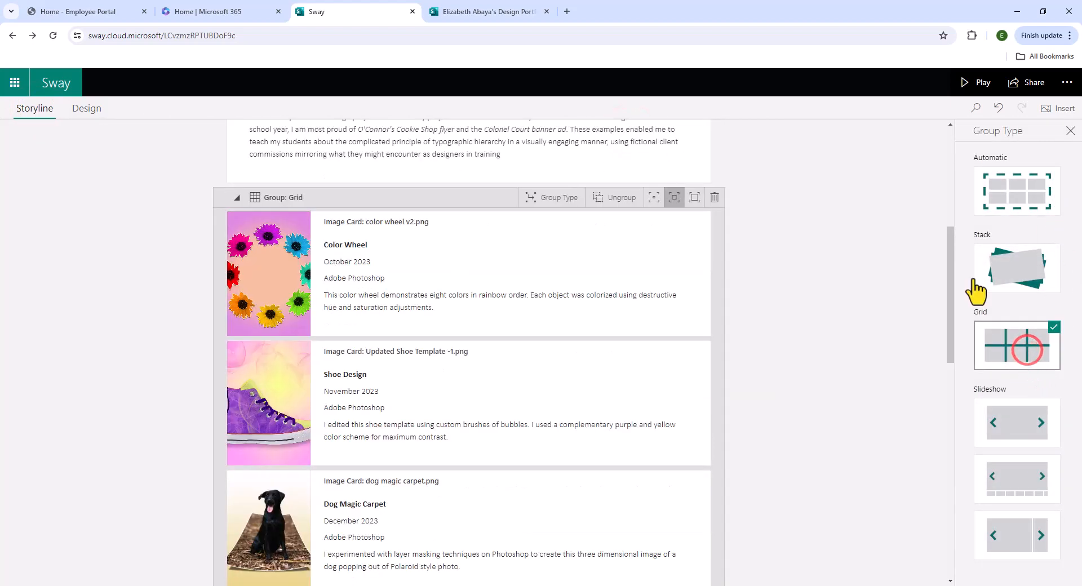
Play the portfolio in its grid layout and expand the captions of the top-row images and the Design Stars Flyer
{"action": "left_click", "coordinate": [983, 83]}
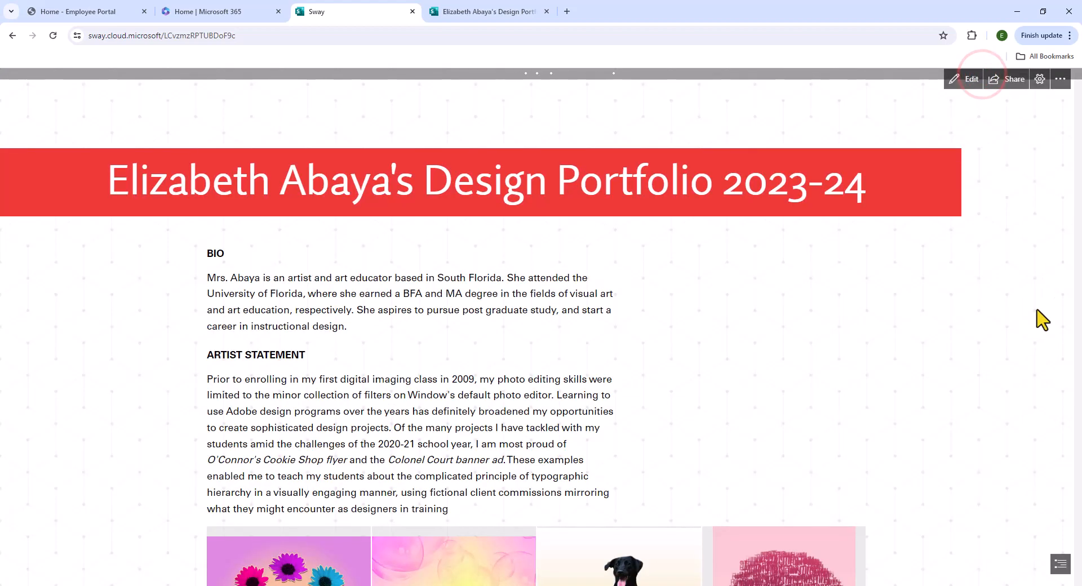
{"action": "left_click_drag", "start_coordinate": [1077, 167], "coordinate": [1081, 510]}
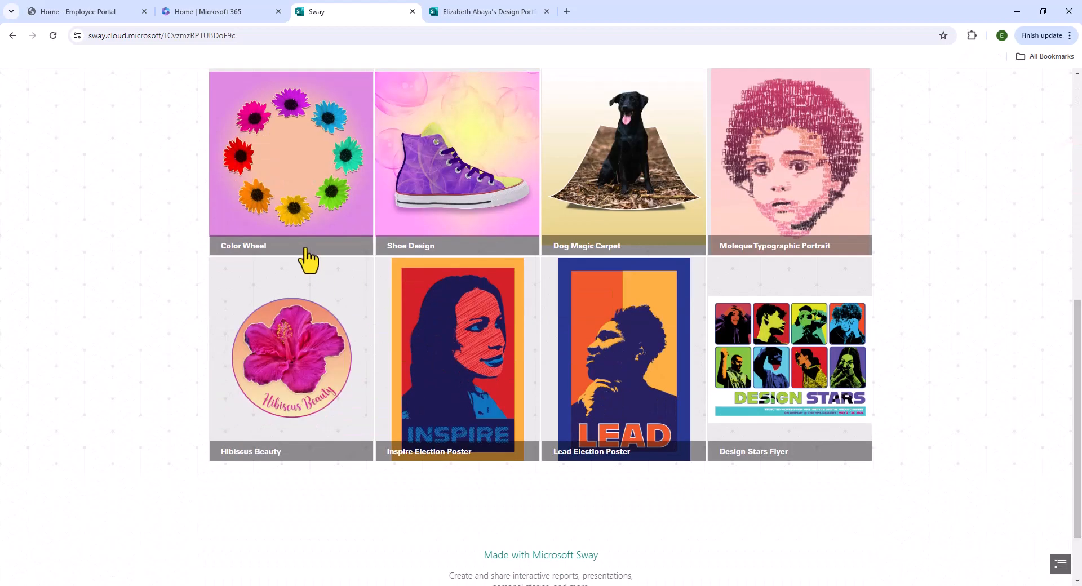
{"action": "scroll", "coordinate": [308, 260], "scroll_direction": "up", "scroll_amount": 1}
{"action": "left_click", "coordinate": [311, 301]}
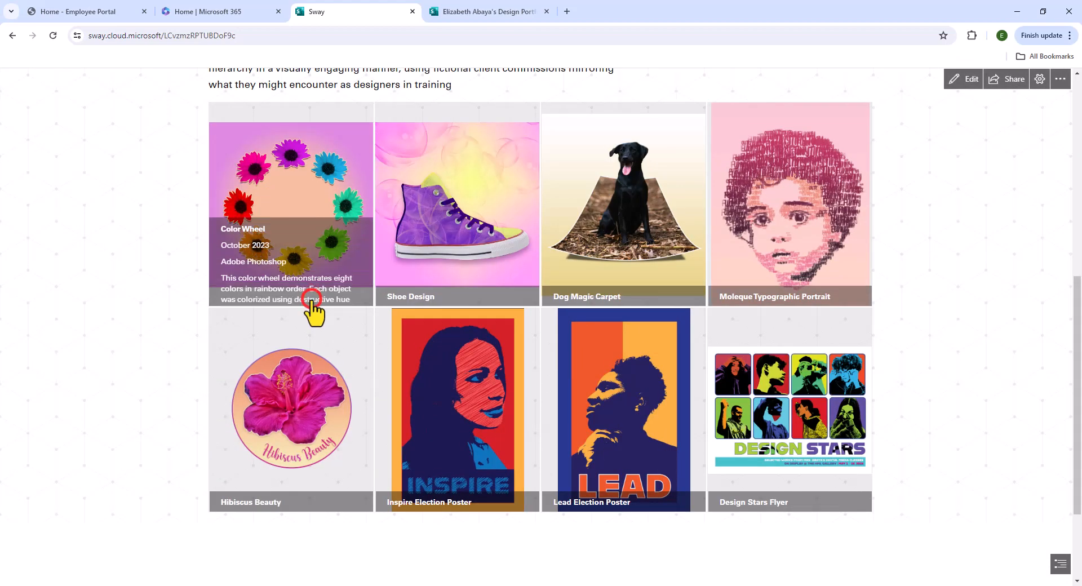
{"action": "left_click", "coordinate": [410, 293]}
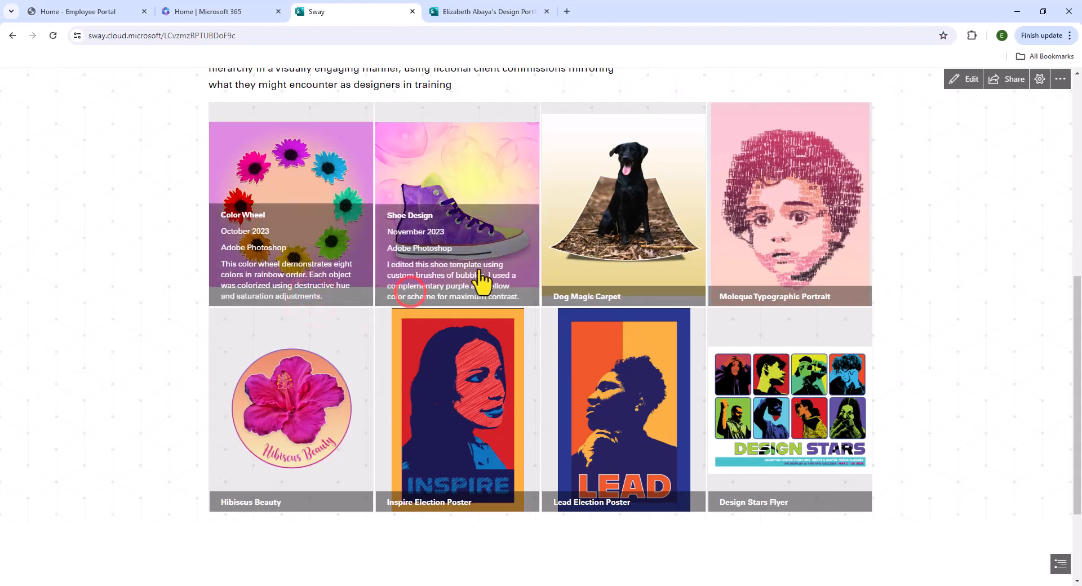
{"action": "left_click", "coordinate": [622, 297]}
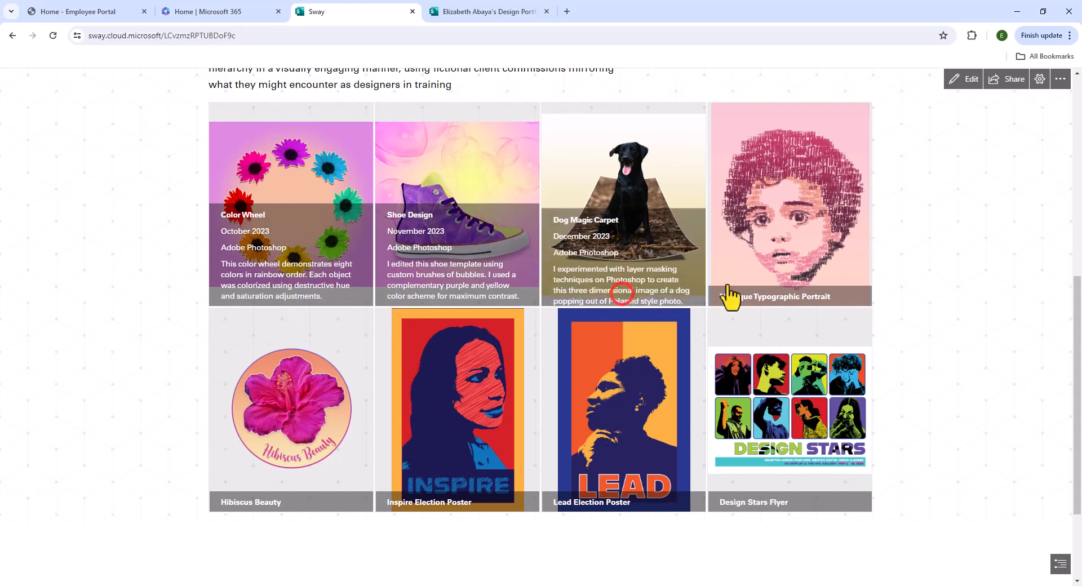
{"action": "left_click", "coordinate": [816, 304]}
{"action": "left_click", "coordinate": [789, 502]}
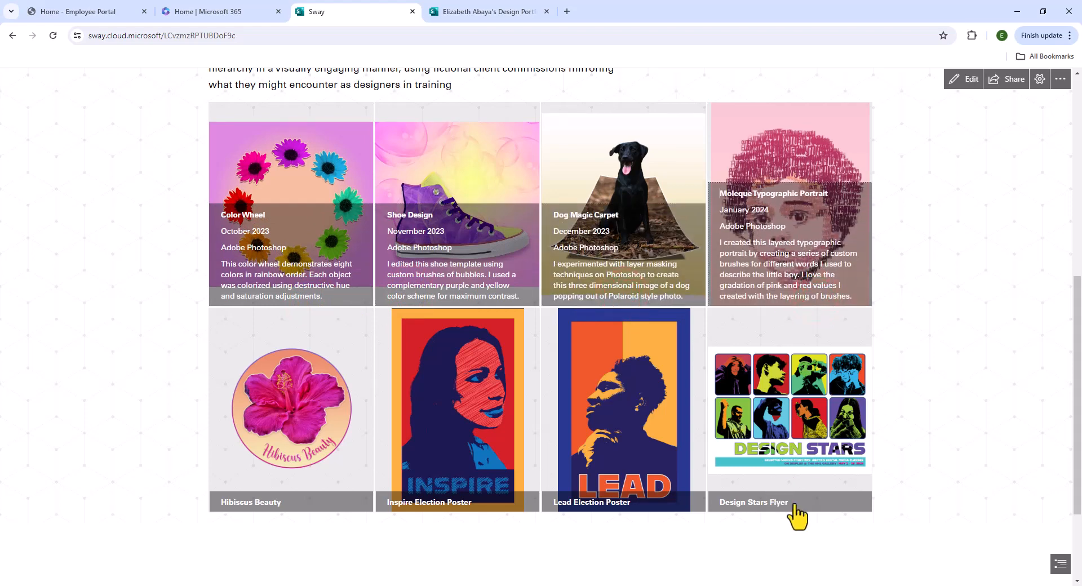
{"action": "scroll", "coordinate": [972, 253], "scroll_direction": "up", "scroll_amount": 1}
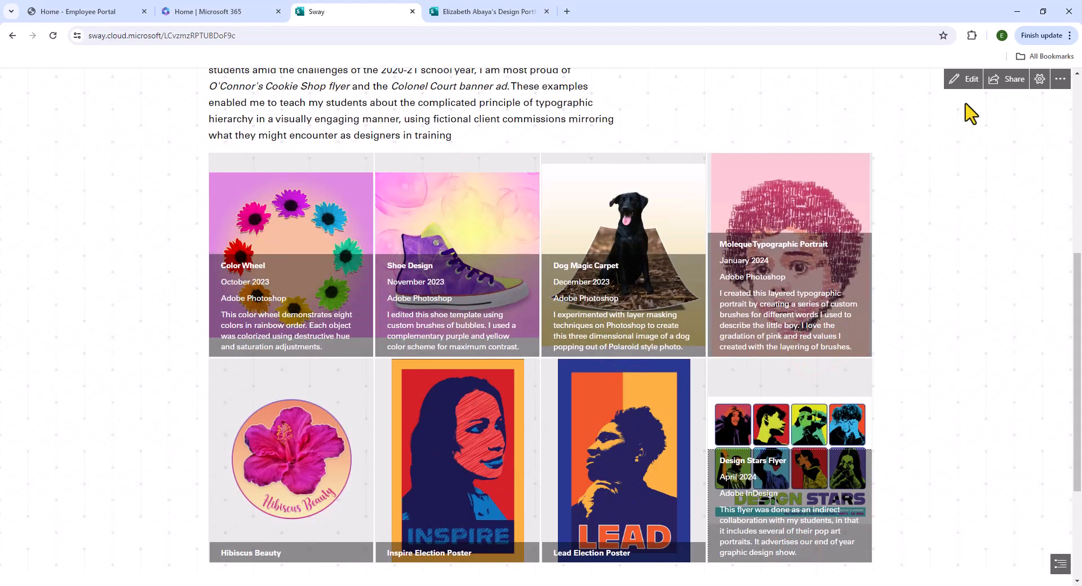
Return to the storyline for editing and change the image group's type to the slideshow with a thumbnail strip
{"action": "left_click", "coordinate": [967, 79]}
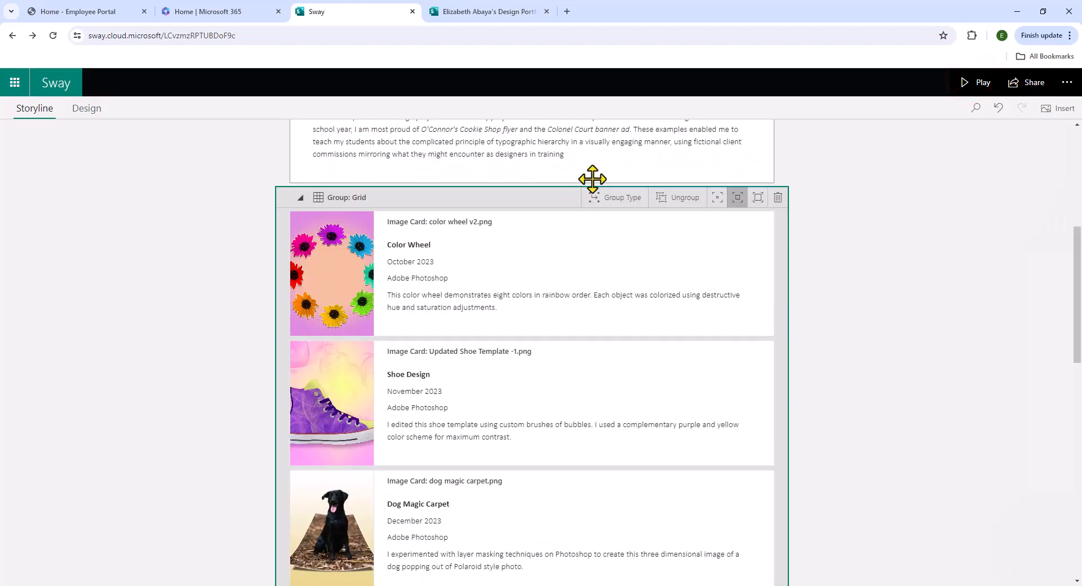
{"action": "left_click", "coordinate": [602, 200]}
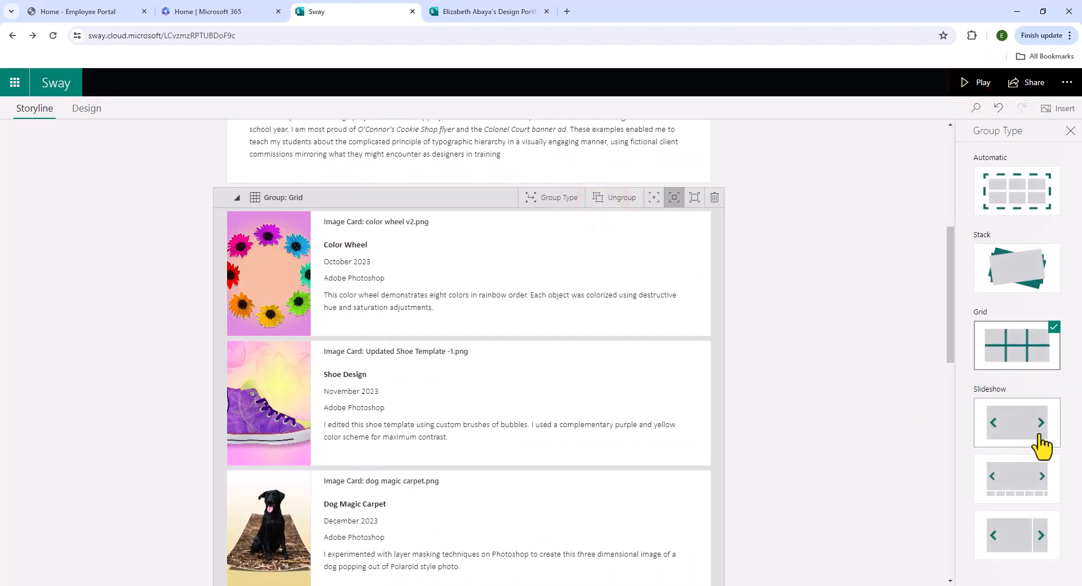
{"action": "left_click", "coordinate": [1028, 473]}
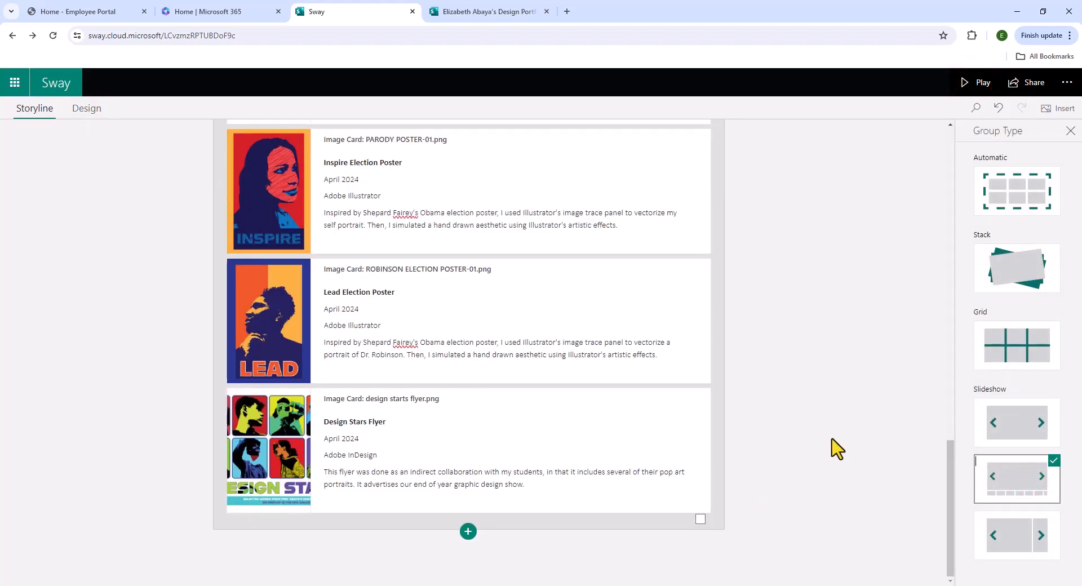
{"action": "scroll", "coordinate": [826, 335], "scroll_direction": "up", "scroll_amount": 4}
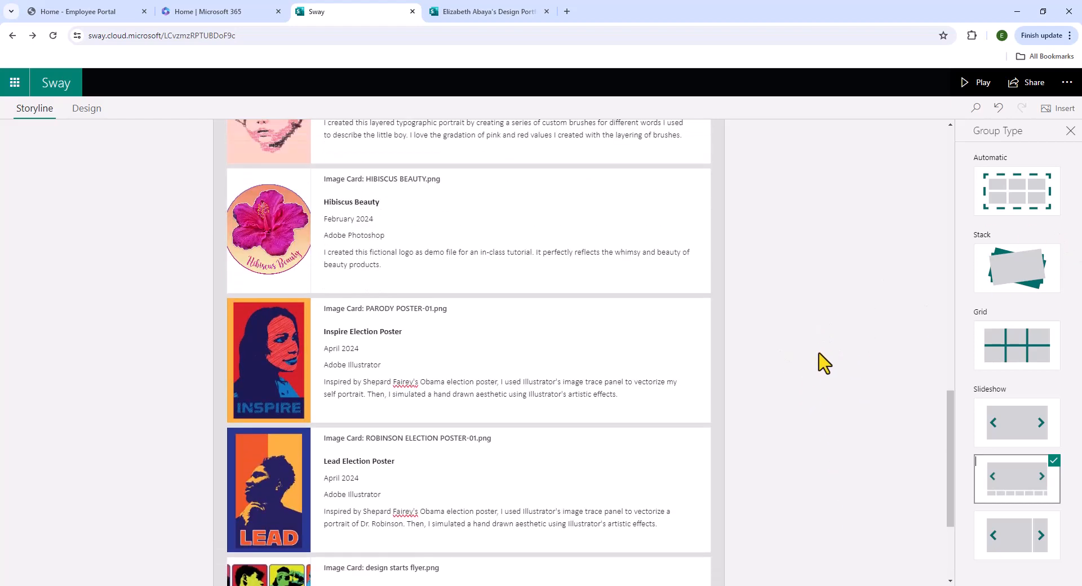
{"action": "scroll", "coordinate": [823, 378], "scroll_direction": "up", "scroll_amount": 2}
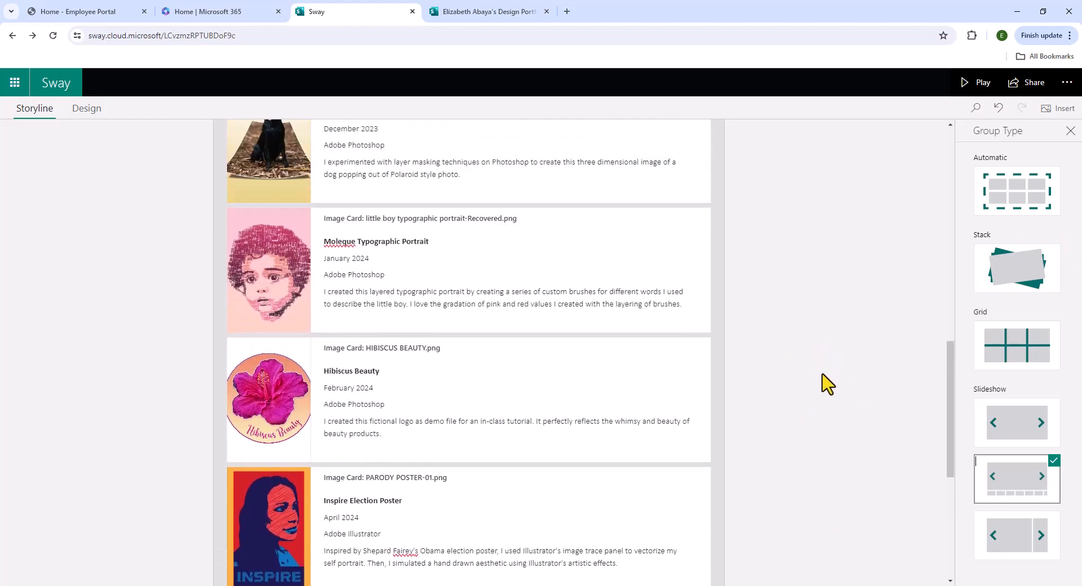
{"action": "scroll", "coordinate": [827, 383], "scroll_direction": "up", "scroll_amount": 5}
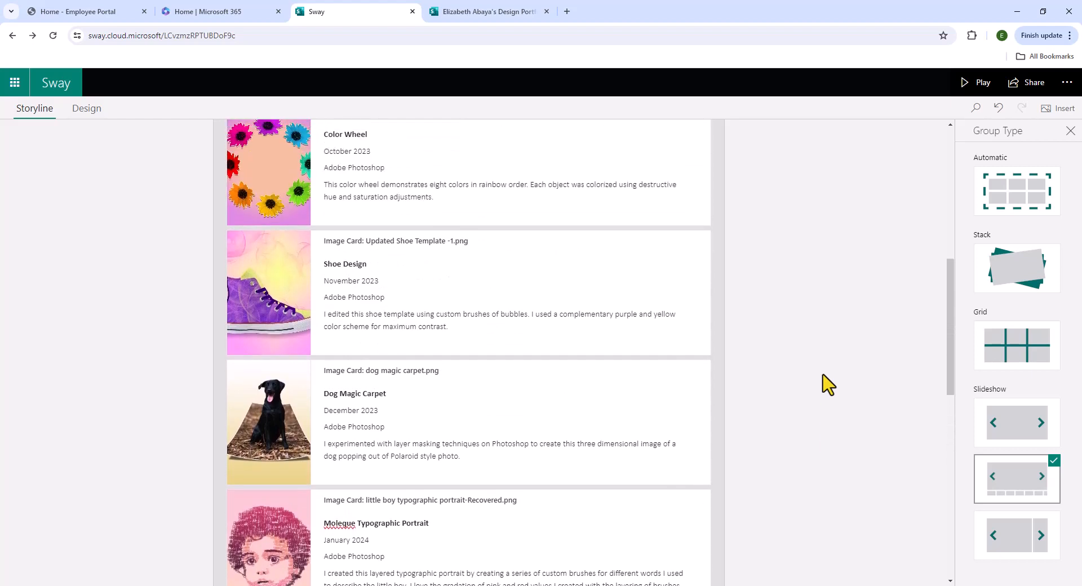
{"action": "scroll", "coordinate": [827, 361], "scroll_direction": "up", "scroll_amount": 2}
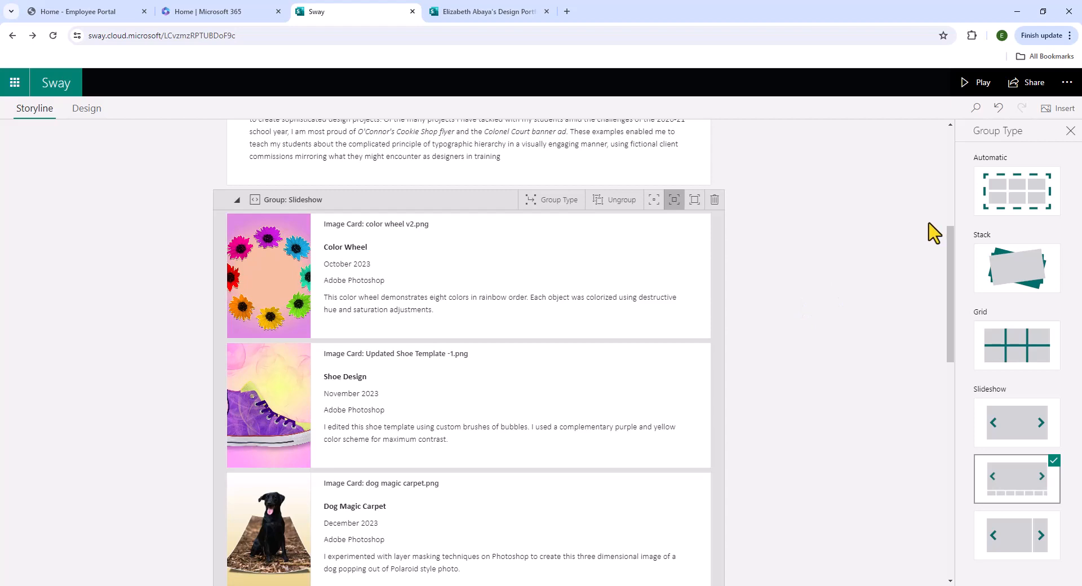
{"action": "scroll", "coordinate": [906, 247], "scroll_direction": "down", "scroll_amount": 1}
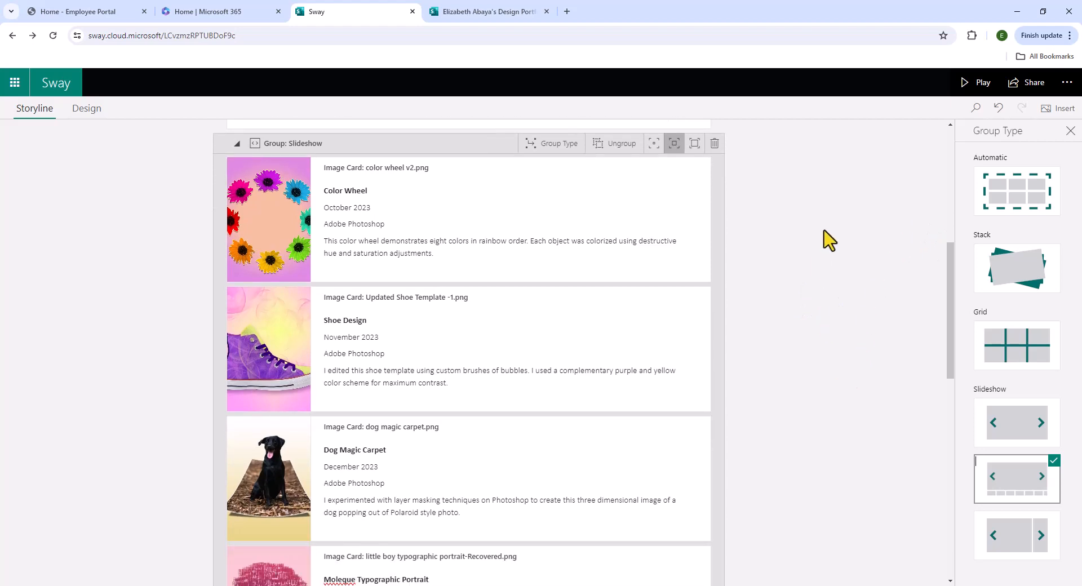
Open the Sway's sharing options and try to share it with anyone with a link
{"action": "left_click", "coordinate": [1037, 85]}
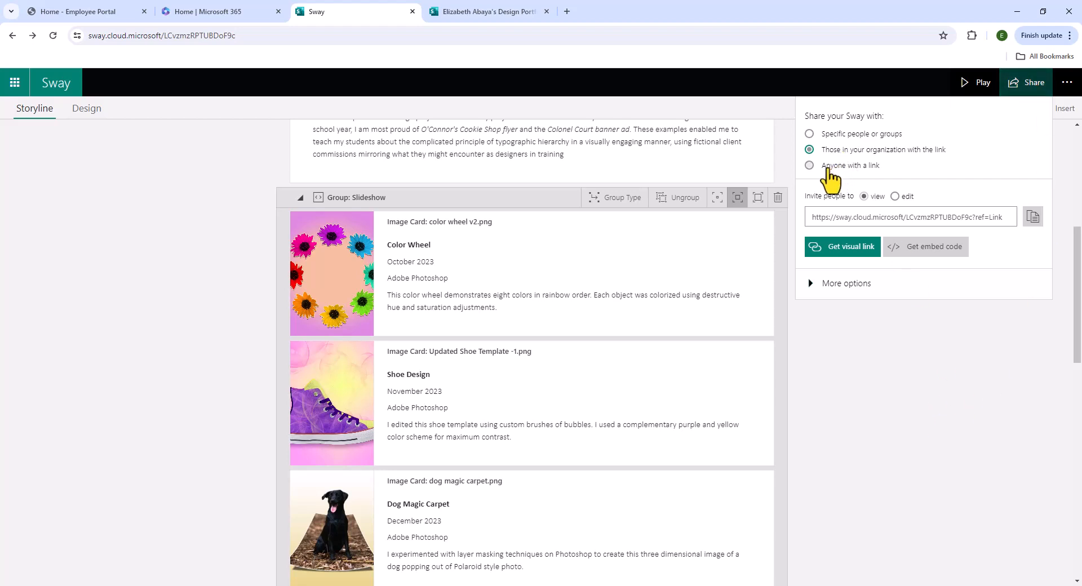
{"action": "left_click", "coordinate": [811, 165]}
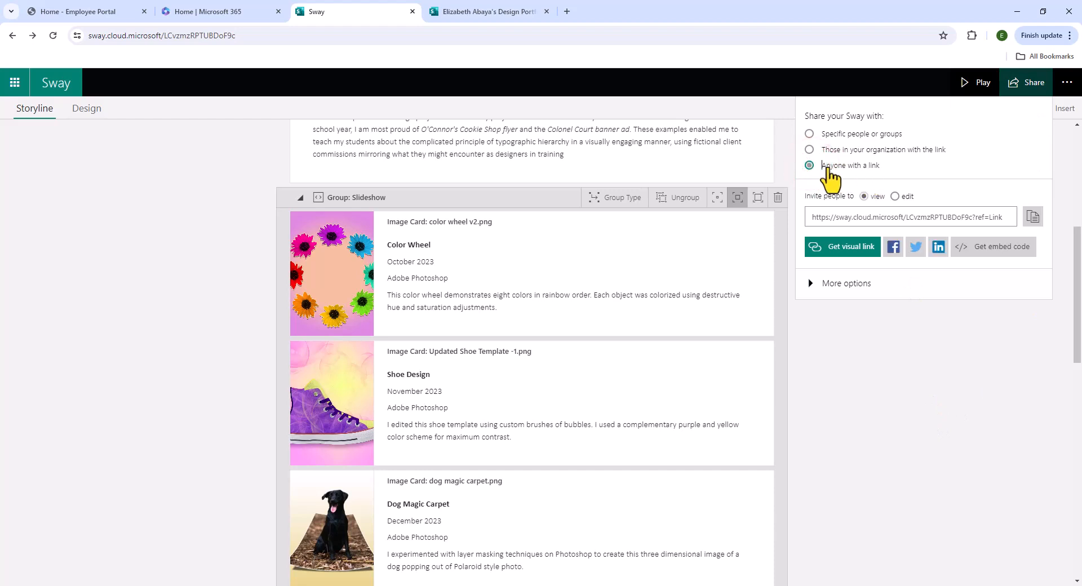
{"action": "left_click", "coordinate": [861, 168]}
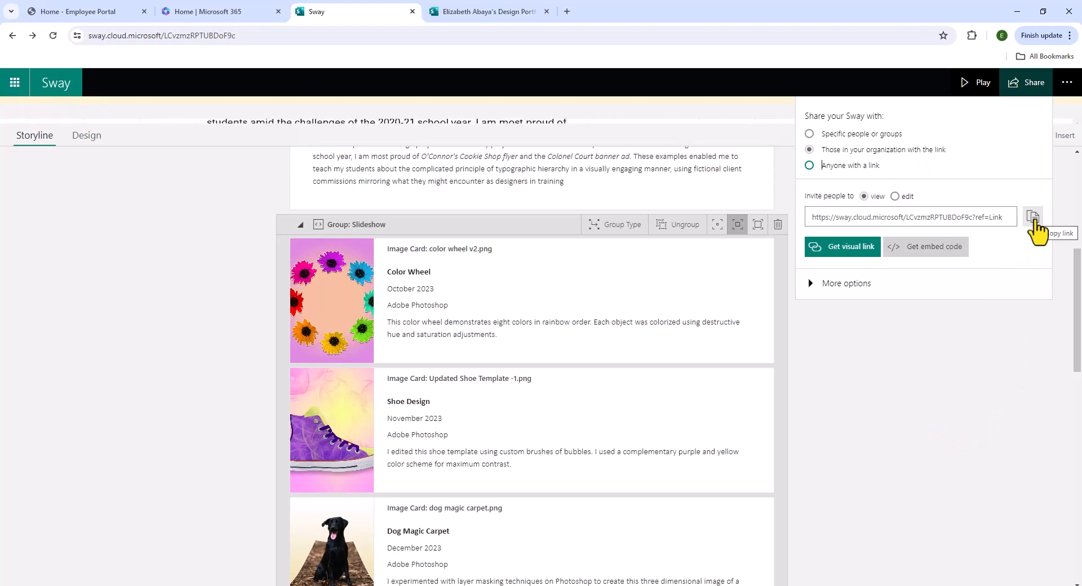
Copy the Sway's view link, then copy its embed code to the clipboard
{"action": "left_click", "coordinate": [1034, 224]}
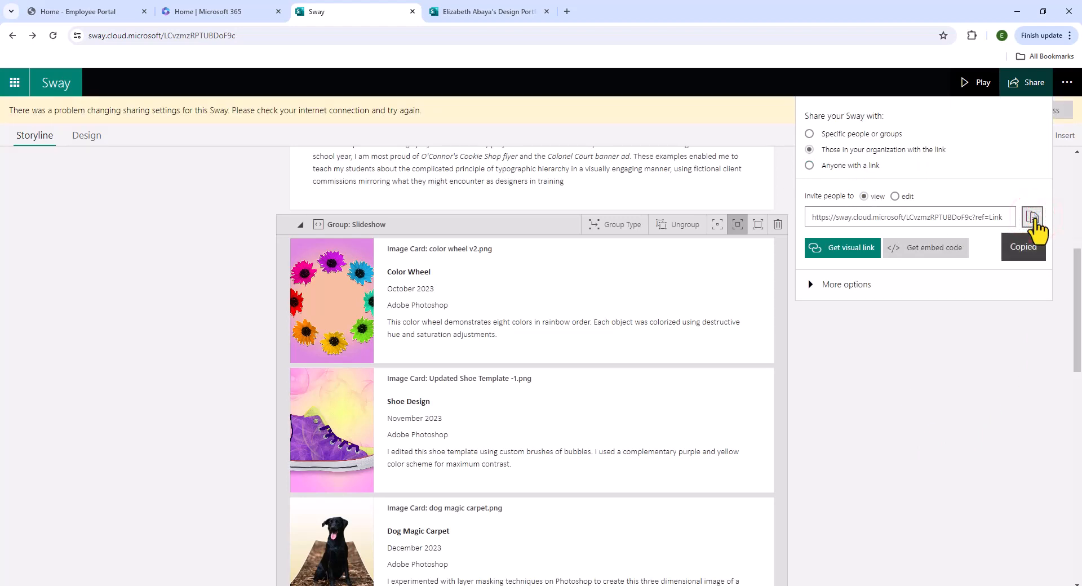
{"action": "left_click", "coordinate": [938, 254]}
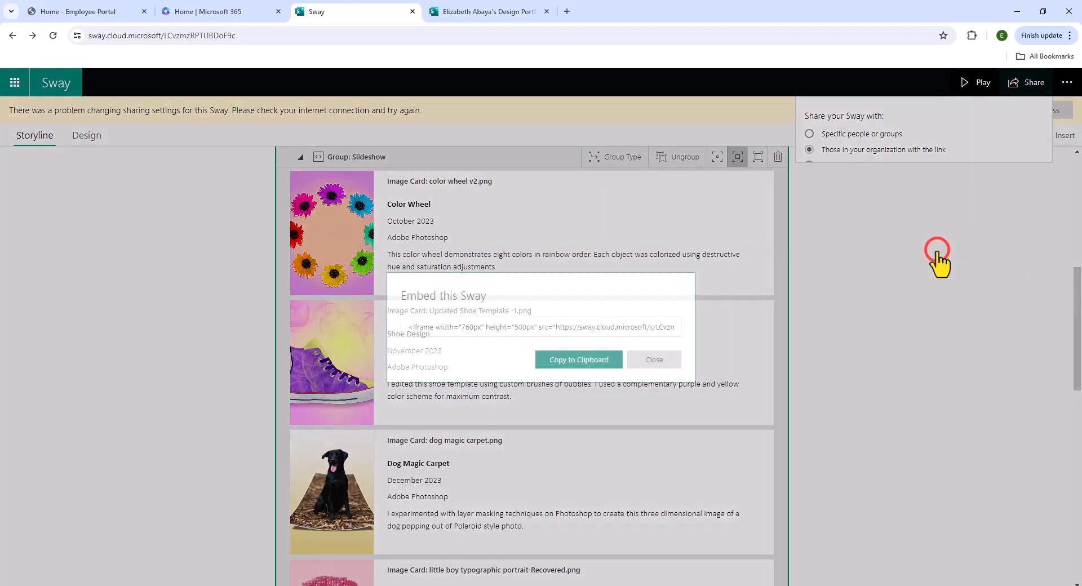
{"action": "left_click", "coordinate": [607, 365]}
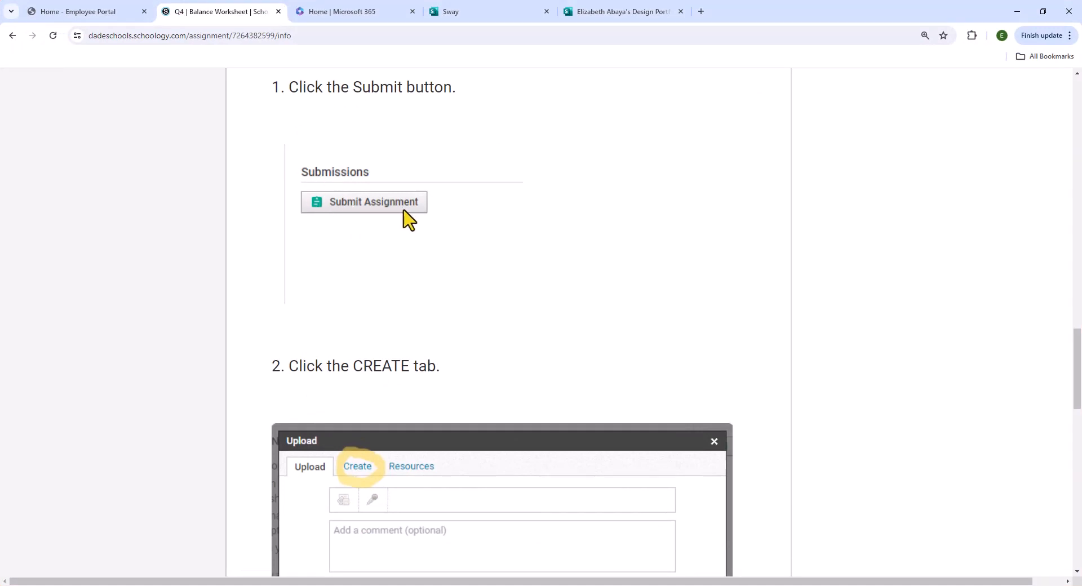
Read the Schoology assignment's instructions for submitting work by pasting its link under Create
{"action": "scroll", "coordinate": [431, 283], "scroll_direction": "down", "scroll_amount": 2}
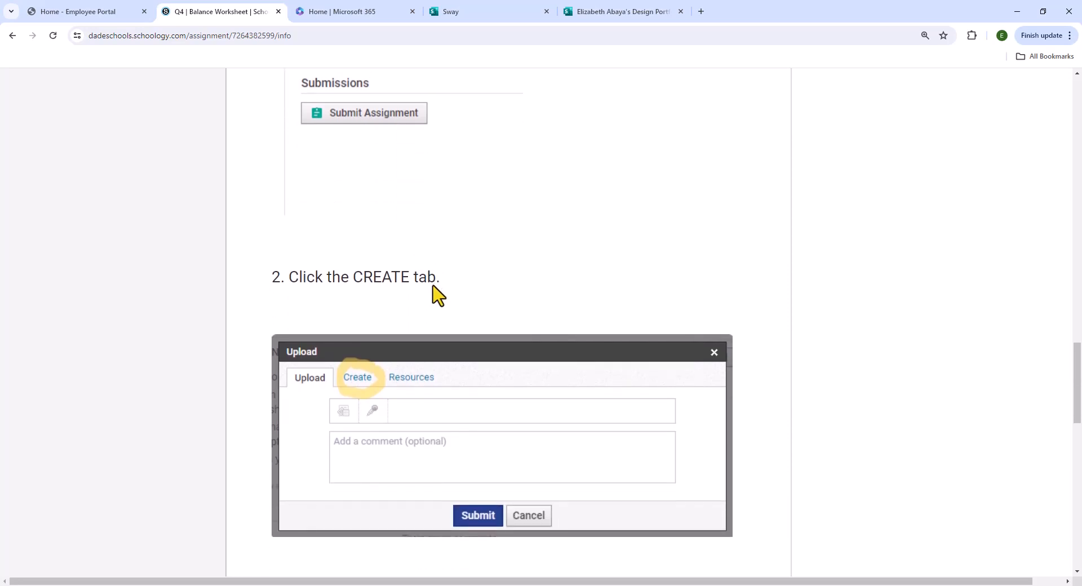
{"action": "scroll", "coordinate": [434, 287], "scroll_direction": "down", "scroll_amount": 1}
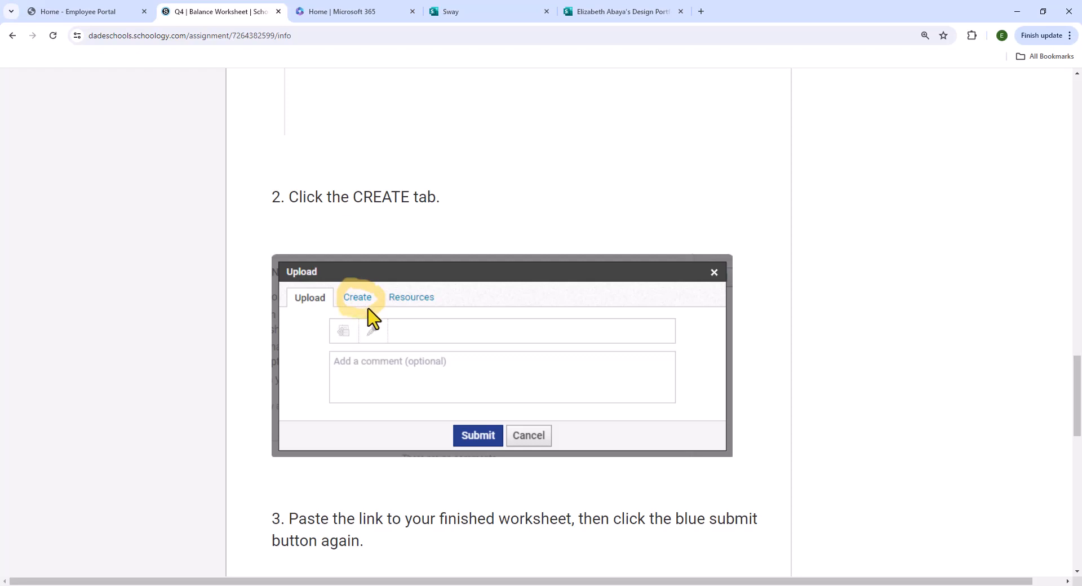
{"action": "scroll", "coordinate": [378, 324], "scroll_direction": "down", "scroll_amount": 5}
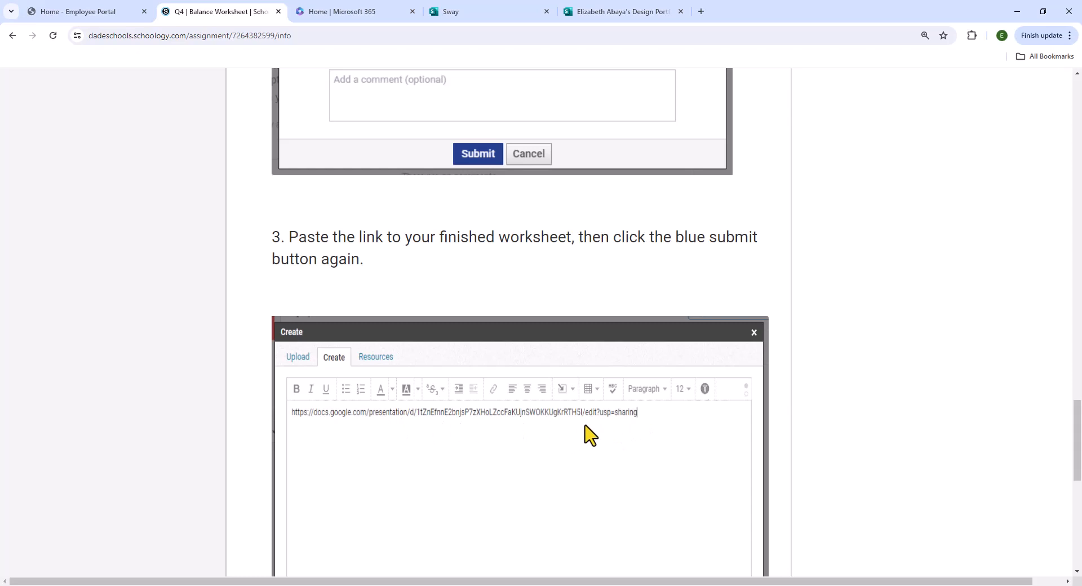
{"action": "scroll", "coordinate": [662, 436], "scroll_direction": "down", "scroll_amount": 3}
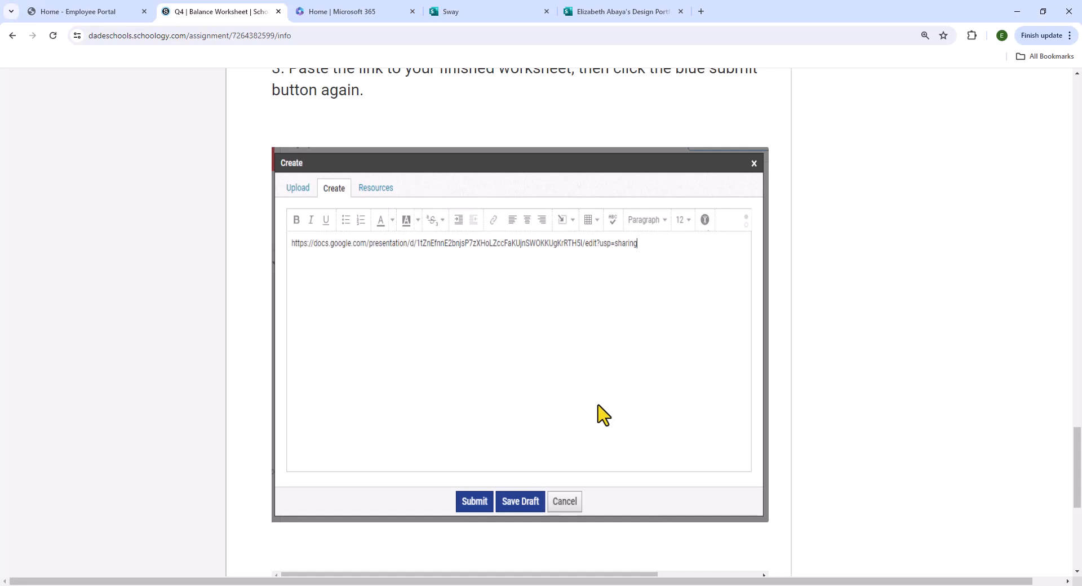
{"action": "scroll", "coordinate": [598, 415], "scroll_direction": "up", "scroll_amount": 8}
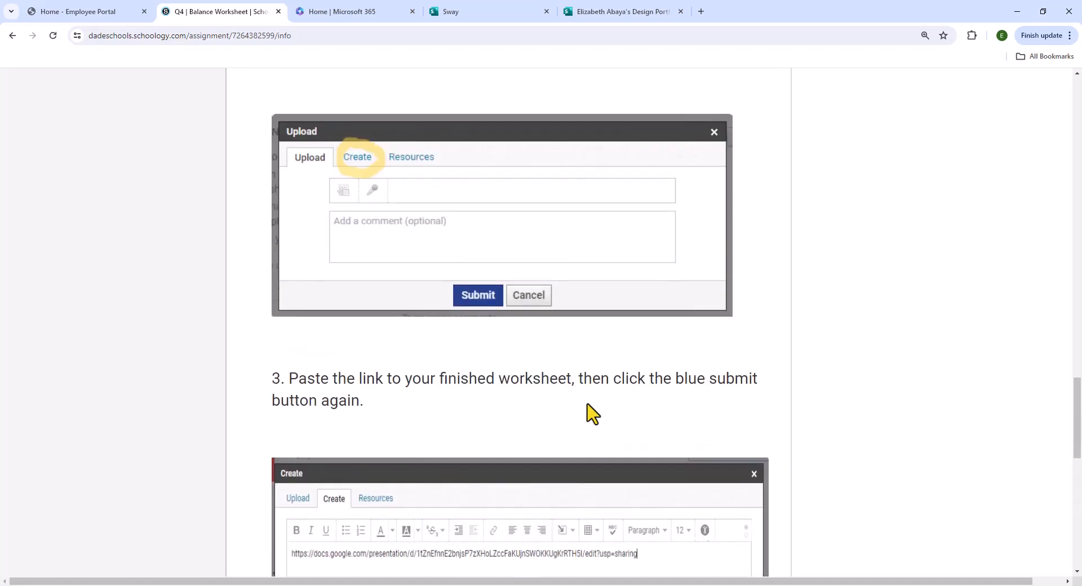
{"action": "scroll", "coordinate": [588, 413], "scroll_direction": "up", "scroll_amount": 2}
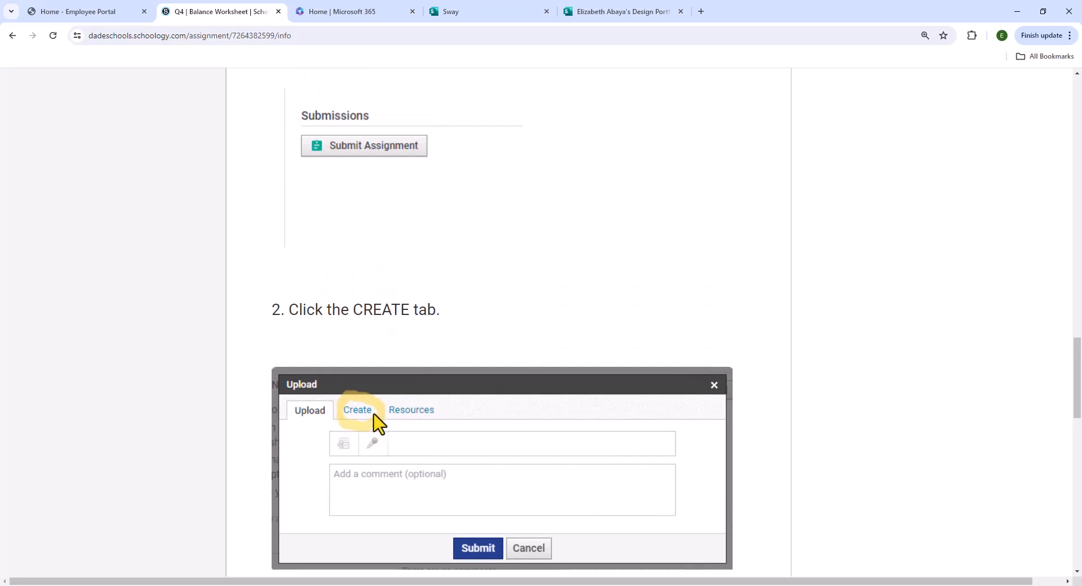
{"action": "scroll", "coordinate": [369, 420], "scroll_direction": "down", "scroll_amount": 6}
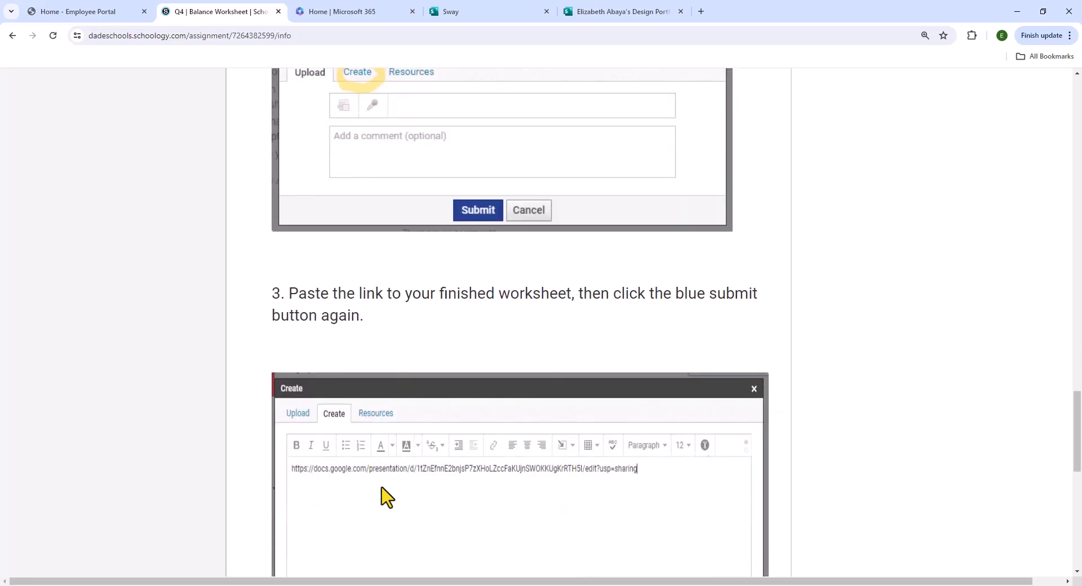
{"action": "scroll", "coordinate": [678, 521], "scroll_direction": "down", "scroll_amount": 1}
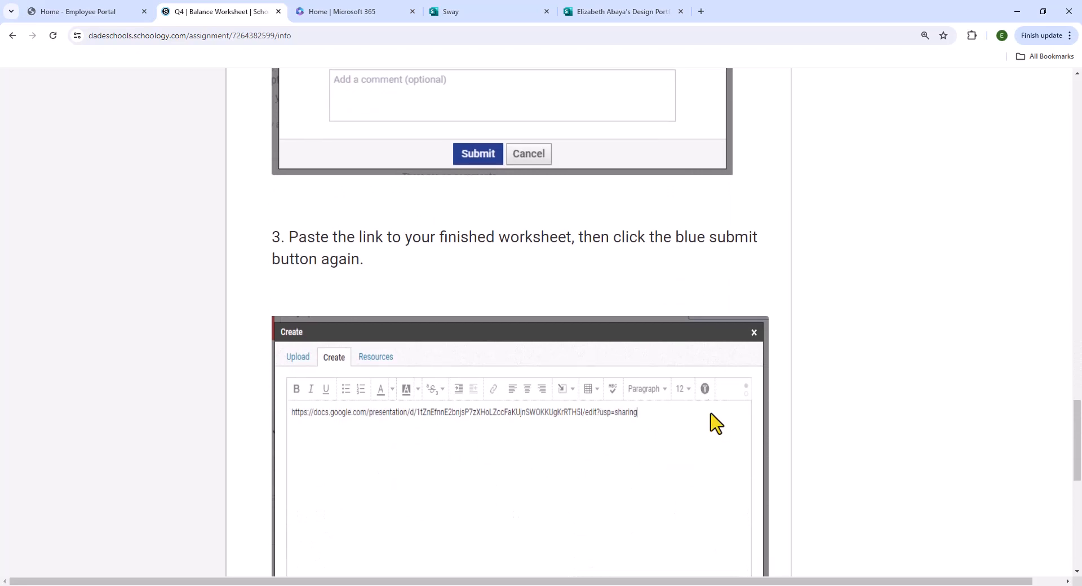
{"action": "scroll", "coordinate": [716, 422], "scroll_direction": "down", "scroll_amount": 2}
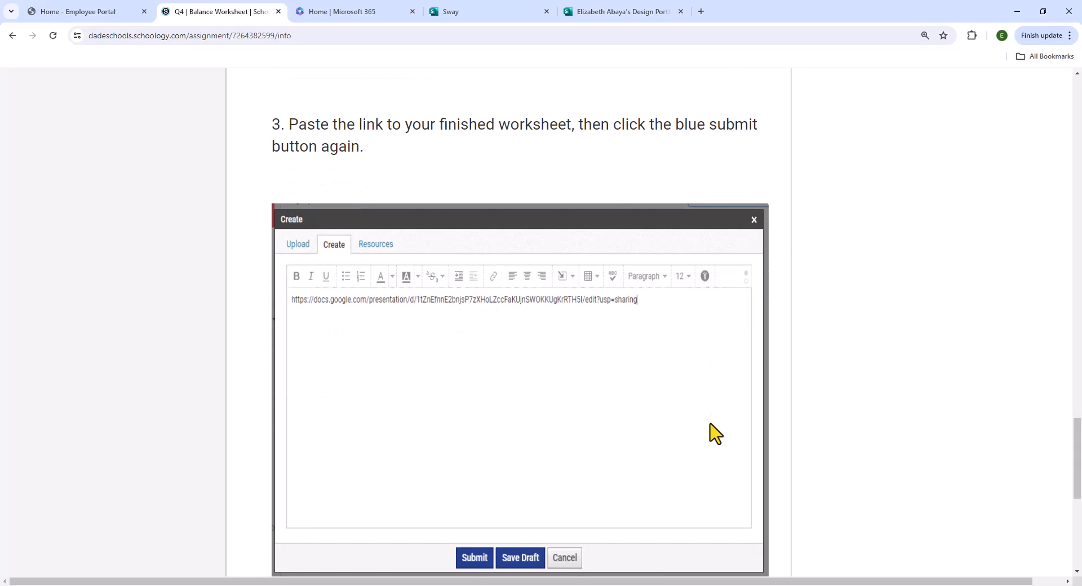
{"action": "scroll", "coordinate": [710, 424], "scroll_direction": "down", "scroll_amount": 1}
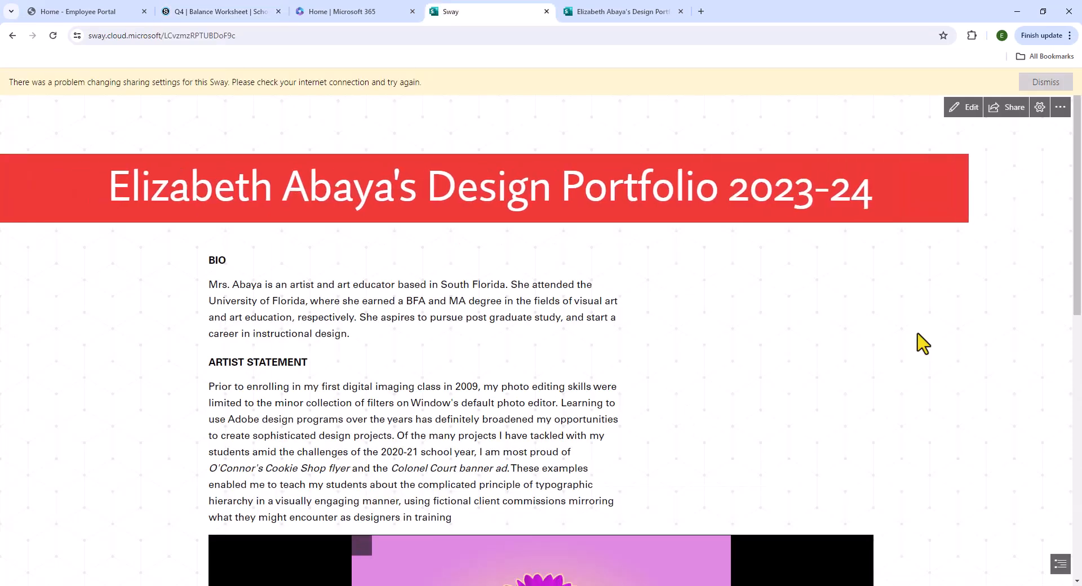
Dismiss the sharing notice in the played Sway and view the slideshow images from the color wheel to Hibiscus Beauty
{"action": "left_click", "coordinate": [1046, 82]}
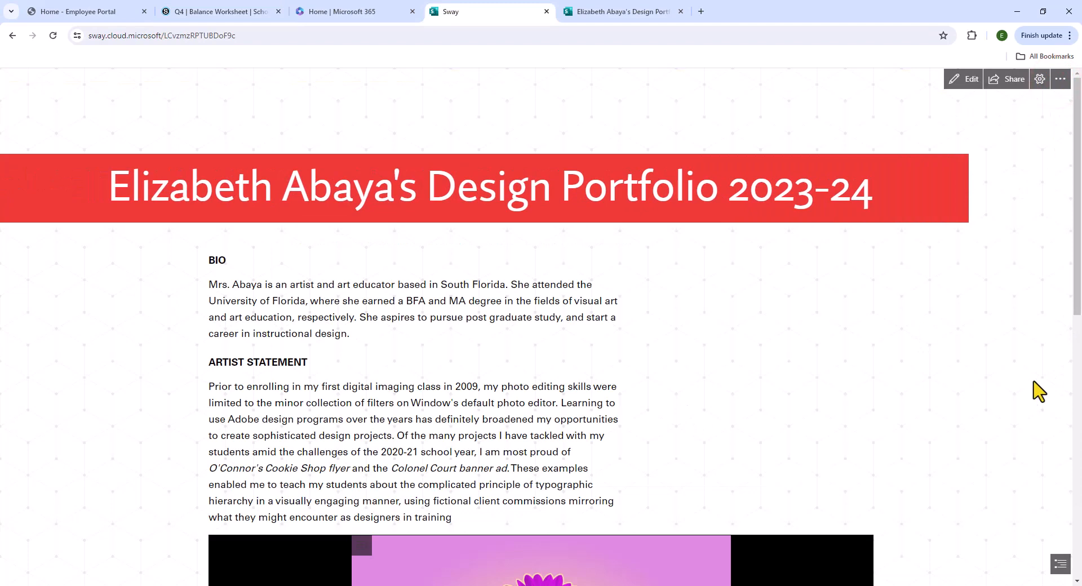
{"action": "left_click_drag", "start_coordinate": [1076, 207], "coordinate": [1074, 400]}
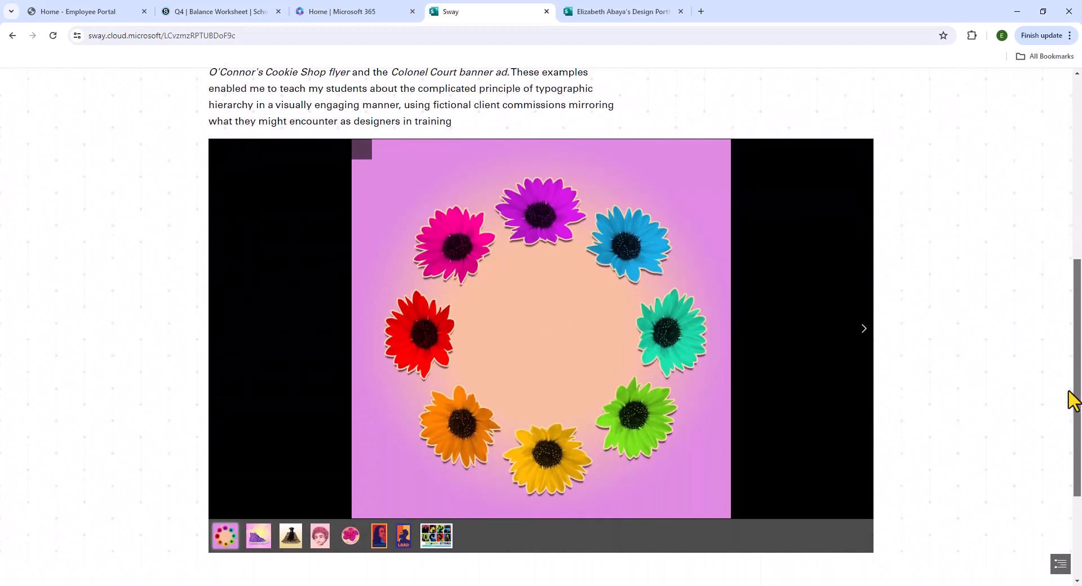
{"action": "left_click", "coordinate": [864, 332]}
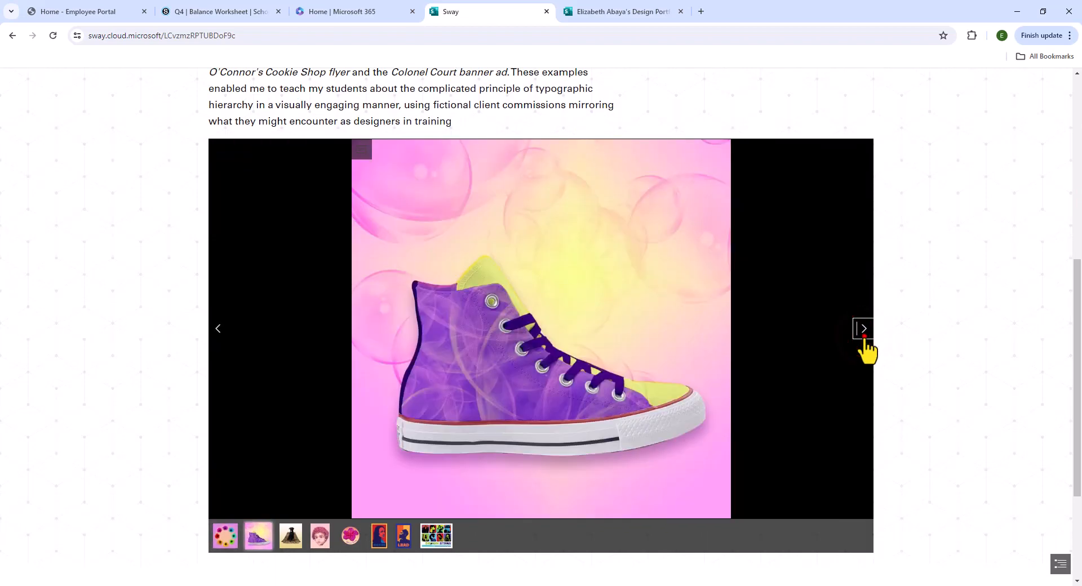
{"action": "left_click", "coordinate": [863, 333]}
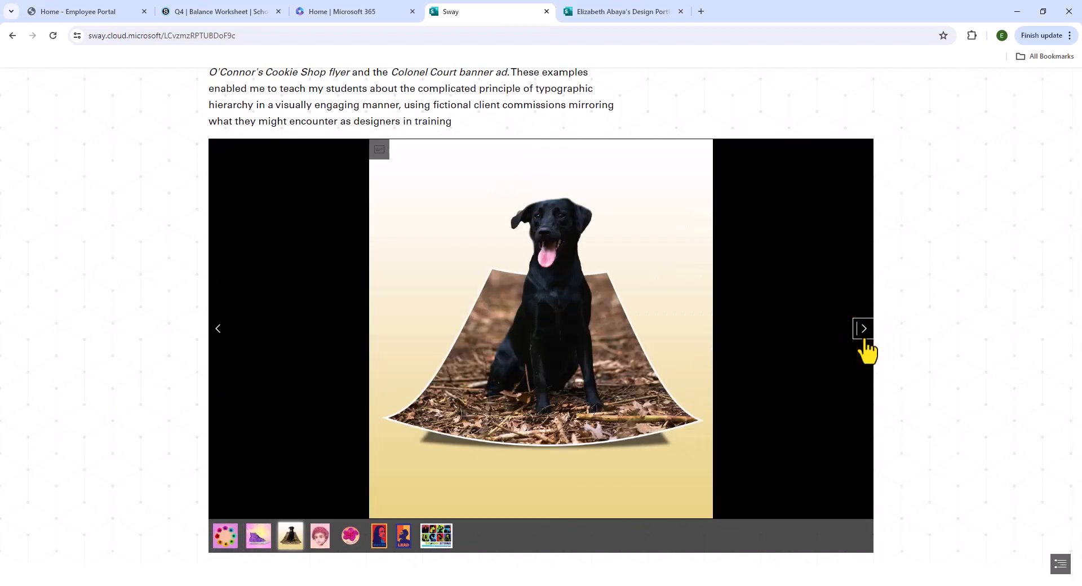
{"action": "left_click", "coordinate": [865, 338]}
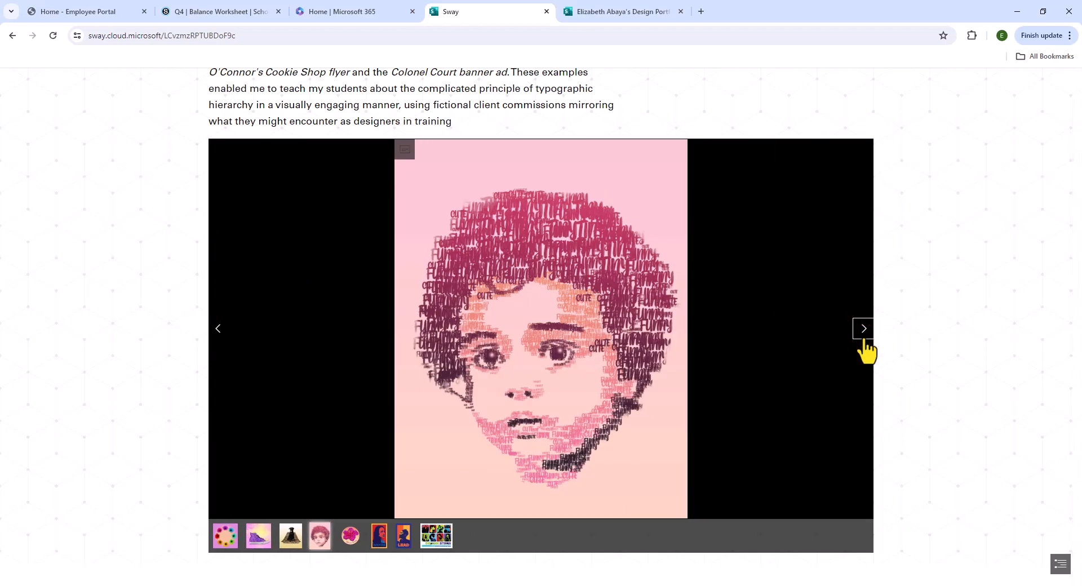
{"action": "left_click", "coordinate": [864, 338]}
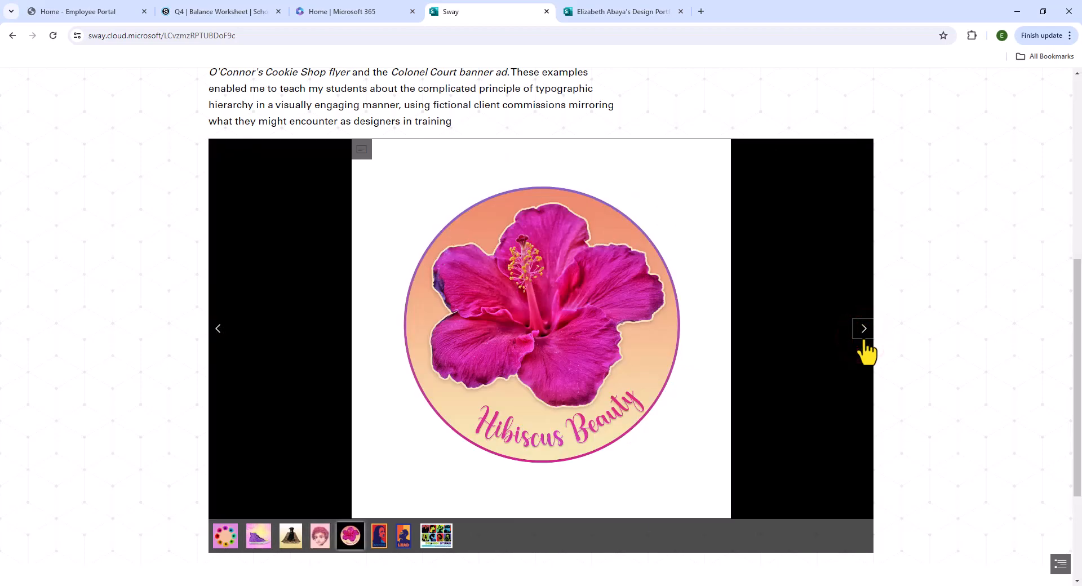